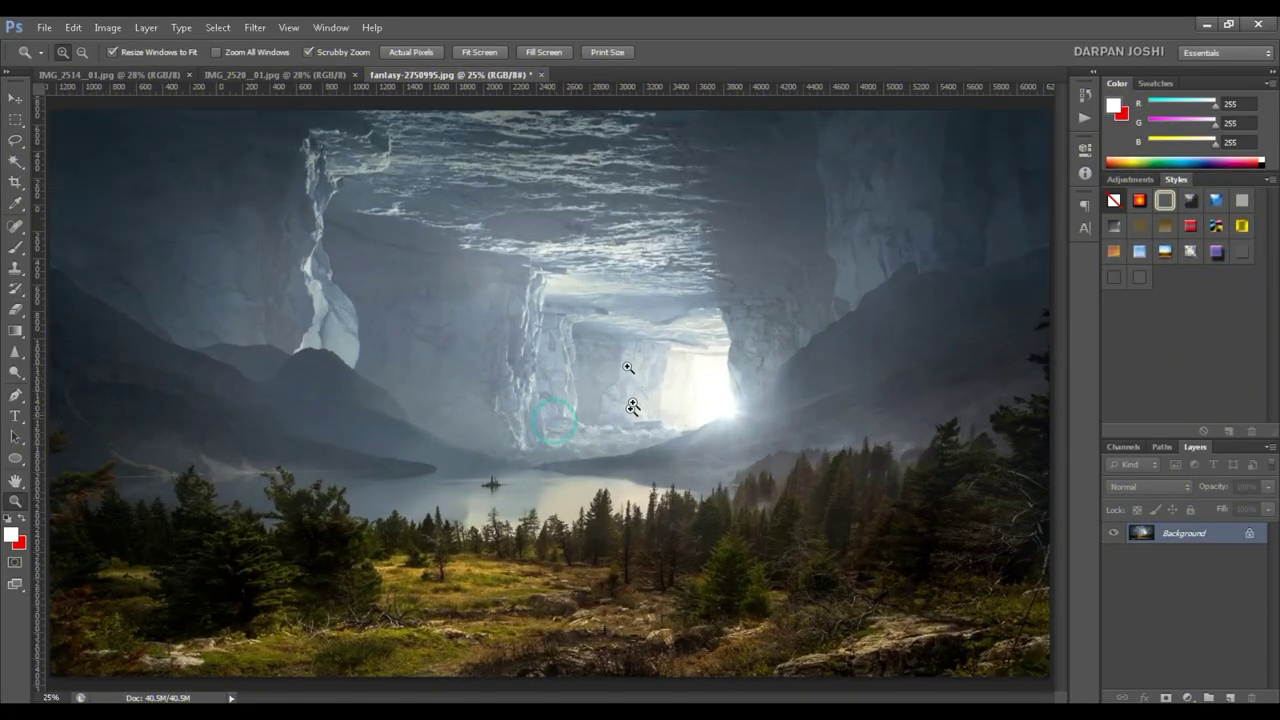
- Bring up the IMG_2520_01.jpg photo and zoom to about 600% on the man's neck and beard
{"action": "left_click", "coordinate": [225, 74]}
{"action": "key", "text": "ctrl+plus"}
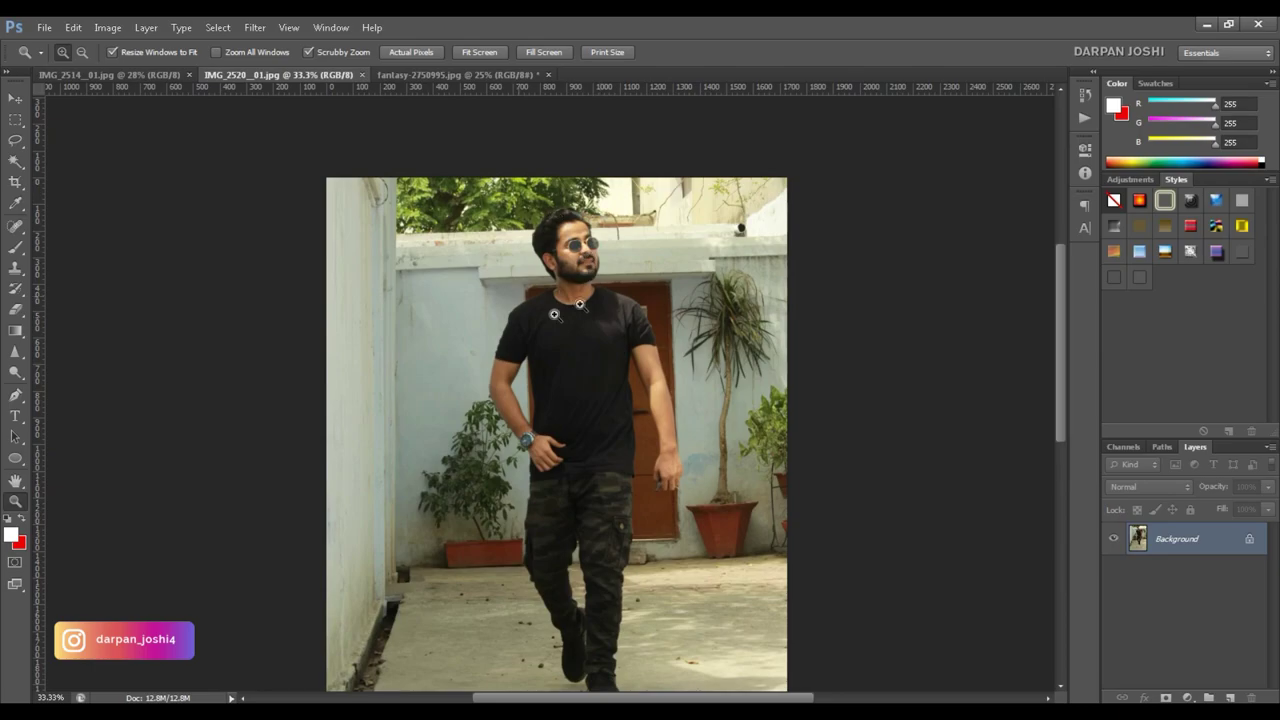
{"action": "key", "text": "ctrl+plus"}
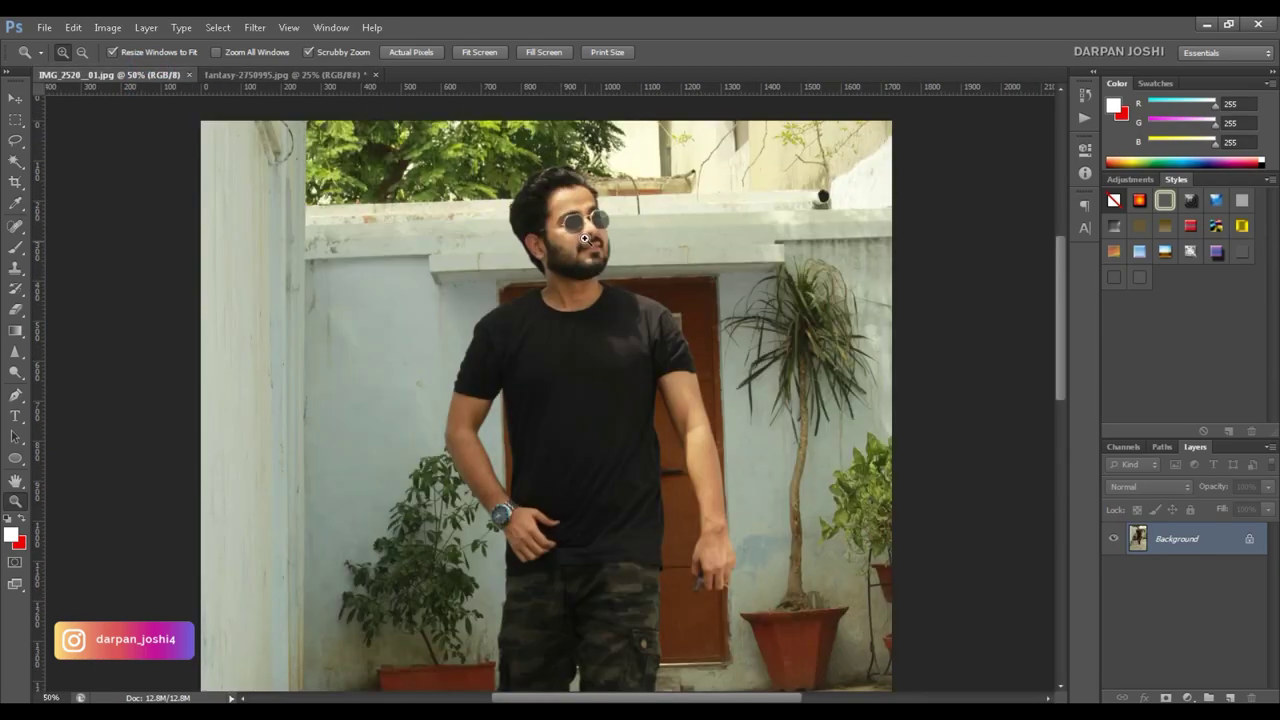
{"action": "left_click", "coordinate": [586, 275]}
{"action": "left_click_drag", "start_coordinate": [586, 275], "coordinate": [609, 471]}
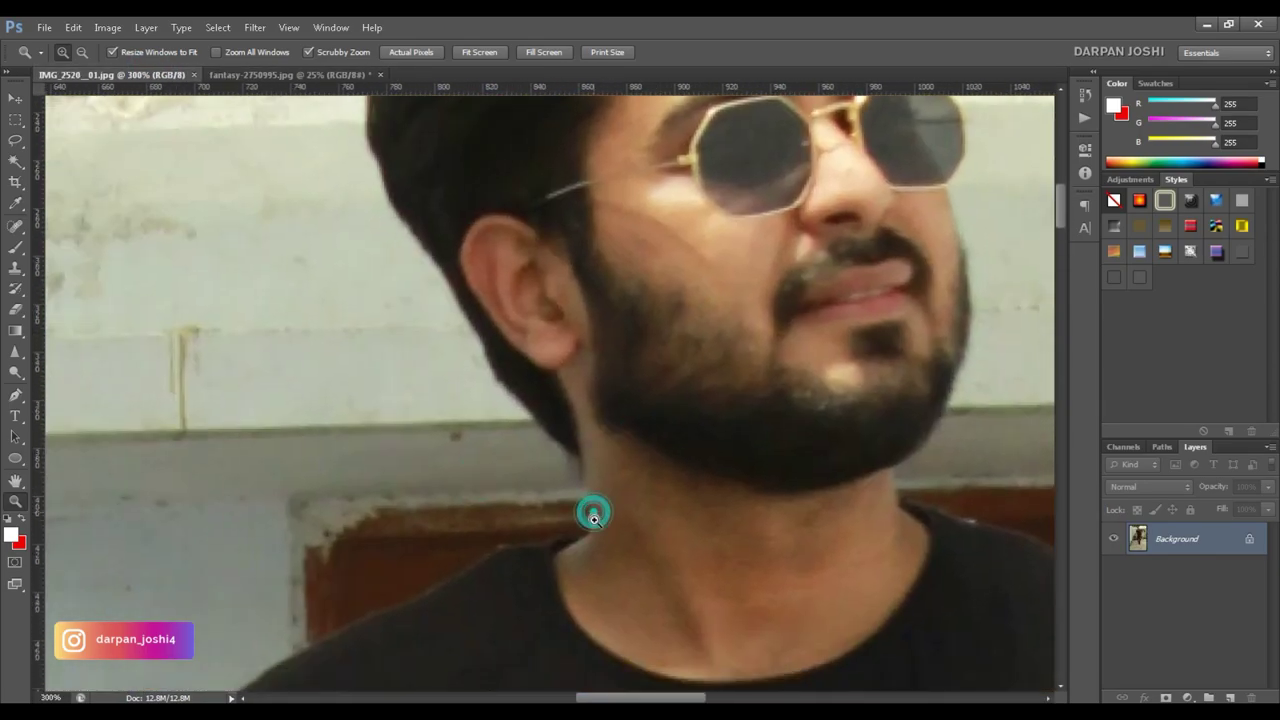
{"action": "key", "text": "ctrl+plus"}
- With the Pen tool, start the path at the neck and trace up the back of the head to the hair
{"action": "key", "text": "p"}
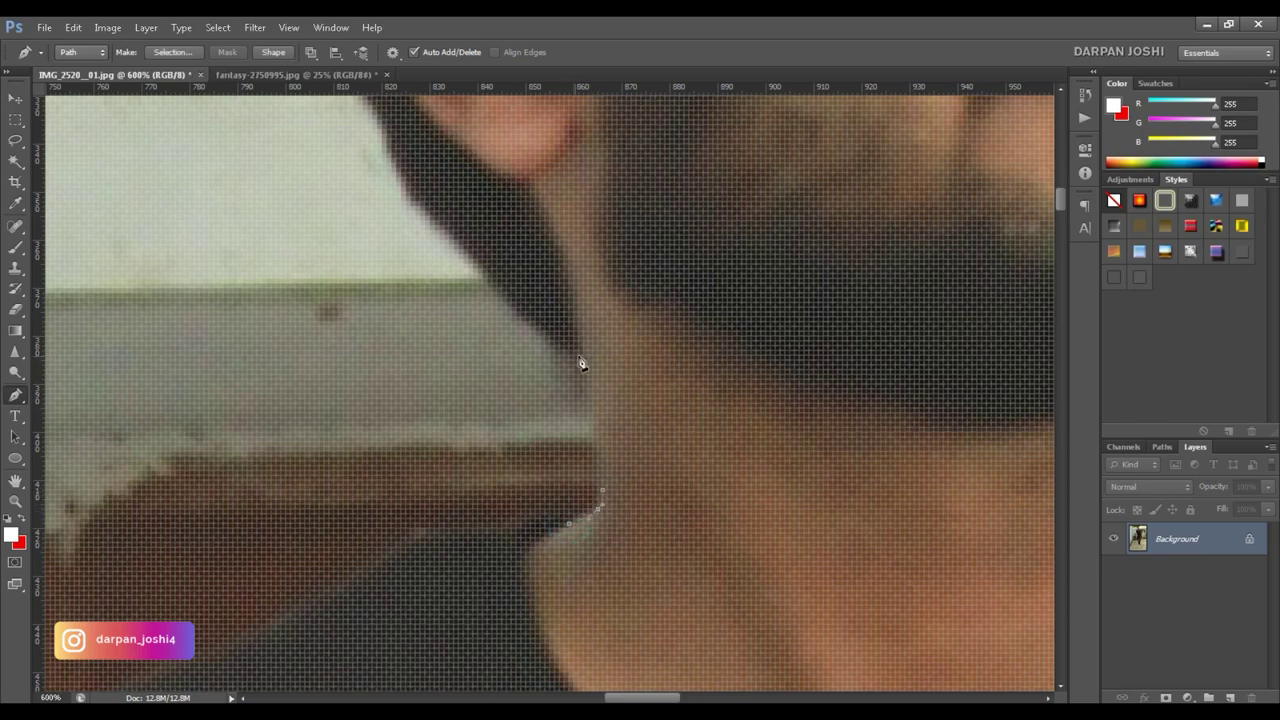
{"action": "left_click", "coordinate": [582, 363]}
{"action": "scroll", "coordinate": [582, 363], "scroll_direction": "up", "scroll_amount": 3}
{"action": "left_click", "coordinate": [400, 285]}
{"action": "left_click", "coordinate": [441, 369]}
{"action": "scroll", "coordinate": [441, 369], "scroll_direction": "up", "scroll_amount": 5}
{"action": "scroll", "coordinate": [441, 369], "scroll_direction": "left", "scroll_amount": 3}
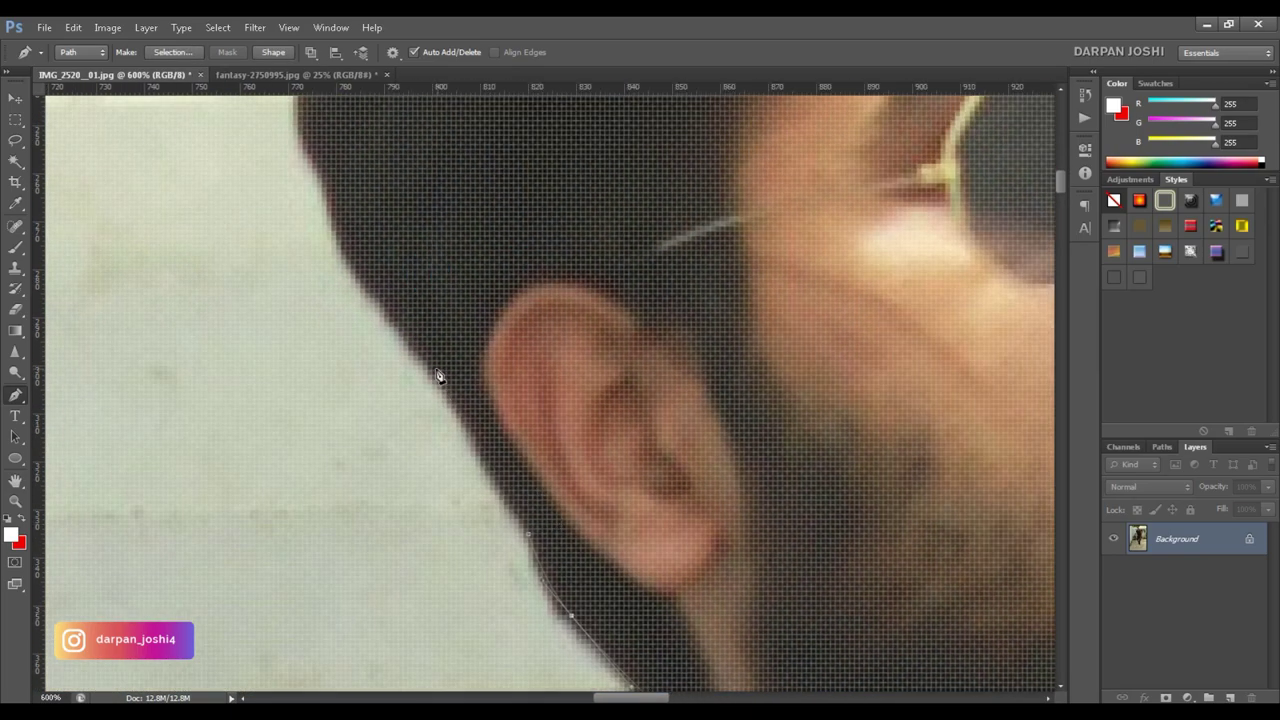
{"action": "scroll", "coordinate": [497, 477], "scroll_direction": "up", "scroll_amount": 4}
{"action": "scroll", "coordinate": [497, 477], "scroll_direction": "left", "scroll_amount": 2}
{"action": "left_click", "coordinate": [413, 181]}
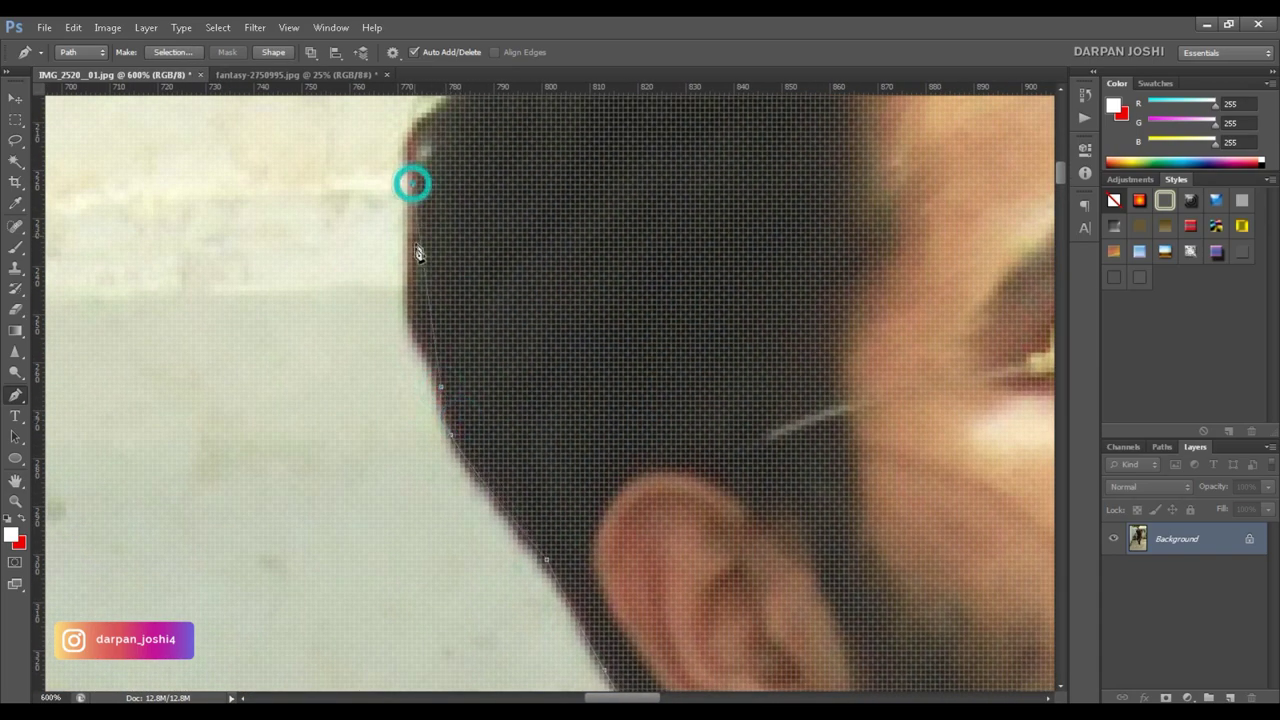
- Continue the path over the top of the hair to the hairline, curving it along the hair edge
{"action": "scroll", "coordinate": [494, 386], "scroll_direction": "up", "scroll_amount": 8}
{"action": "scroll", "coordinate": [494, 386], "scroll_direction": "left", "scroll_amount": 1}
{"action": "scroll", "coordinate": [450, 428], "scroll_direction": "up", "scroll_amount": 4}
{"action": "scroll", "coordinate": [441, 390], "scroll_direction": "right", "scroll_amount": 4}
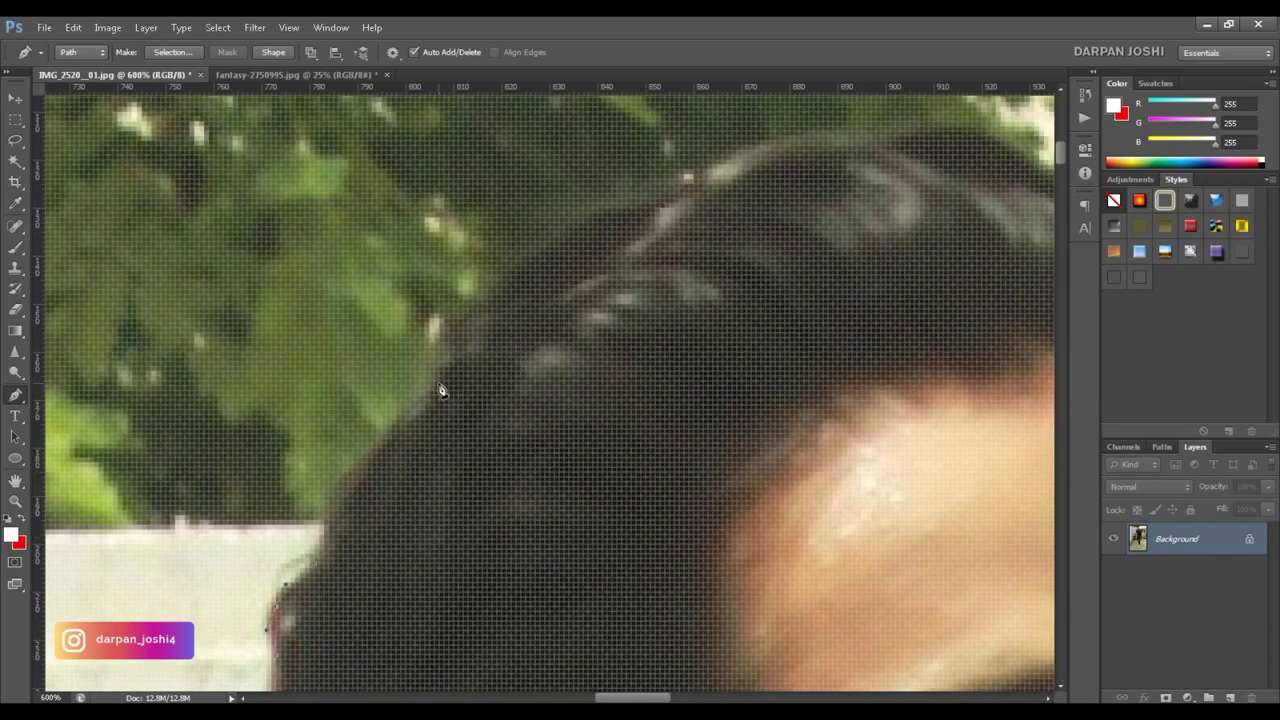
{"action": "left_click", "coordinate": [641, 209]}
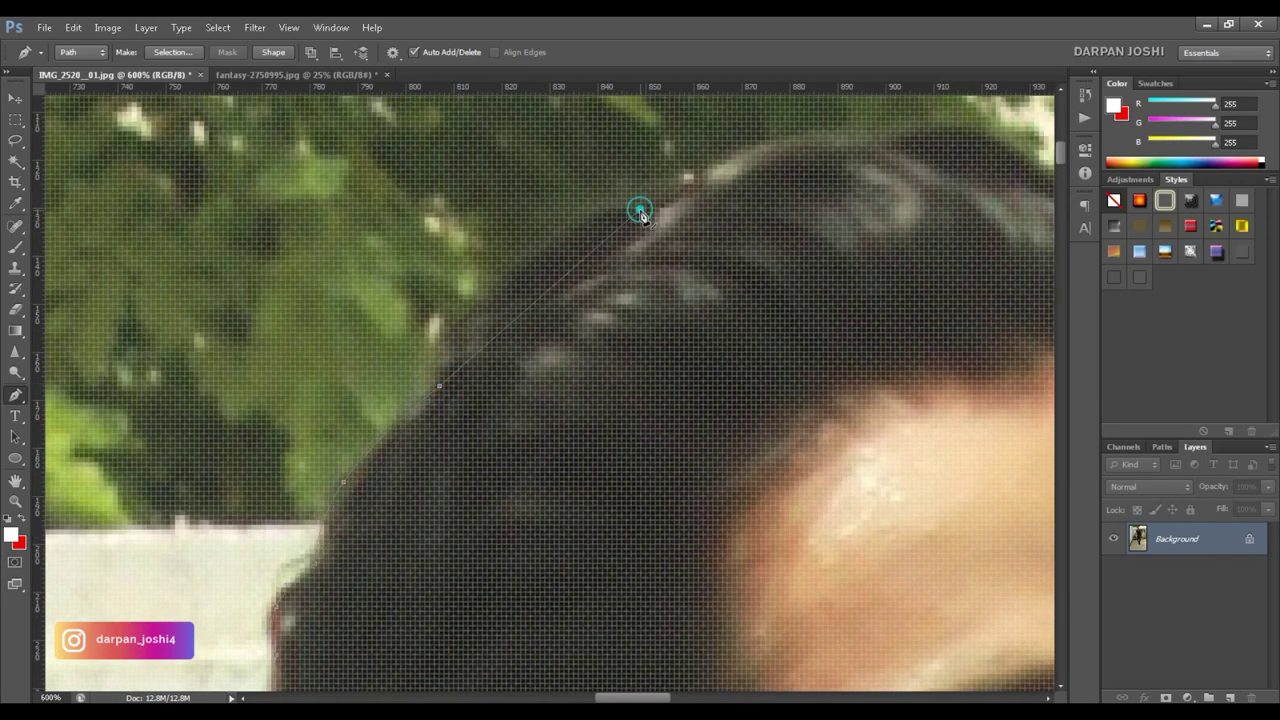
{"action": "scroll", "coordinate": [489, 418], "scroll_direction": "up", "scroll_amount": 4}
{"action": "scroll", "coordinate": [489, 418], "scroll_direction": "right", "scroll_amount": 8}
{"action": "left_click", "coordinate": [499, 356]}
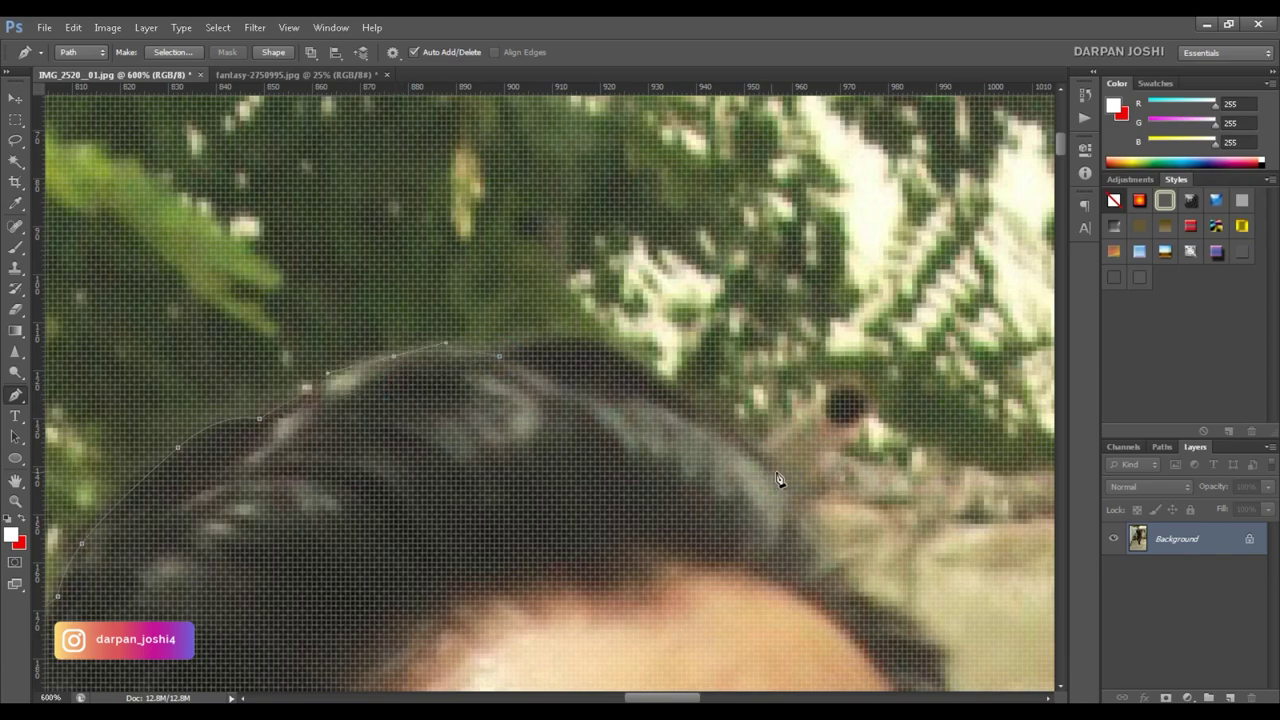
{"action": "left_click", "coordinate": [566, 380]}
{"action": "scroll", "coordinate": [566, 380], "scroll_direction": "down", "scroll_amount": 4}
{"action": "scroll", "coordinate": [566, 380], "scroll_direction": "right", "scroll_amount": 7}
{"action": "left_click_drag", "start_coordinate": [568, 372], "coordinate": [537, 320]}
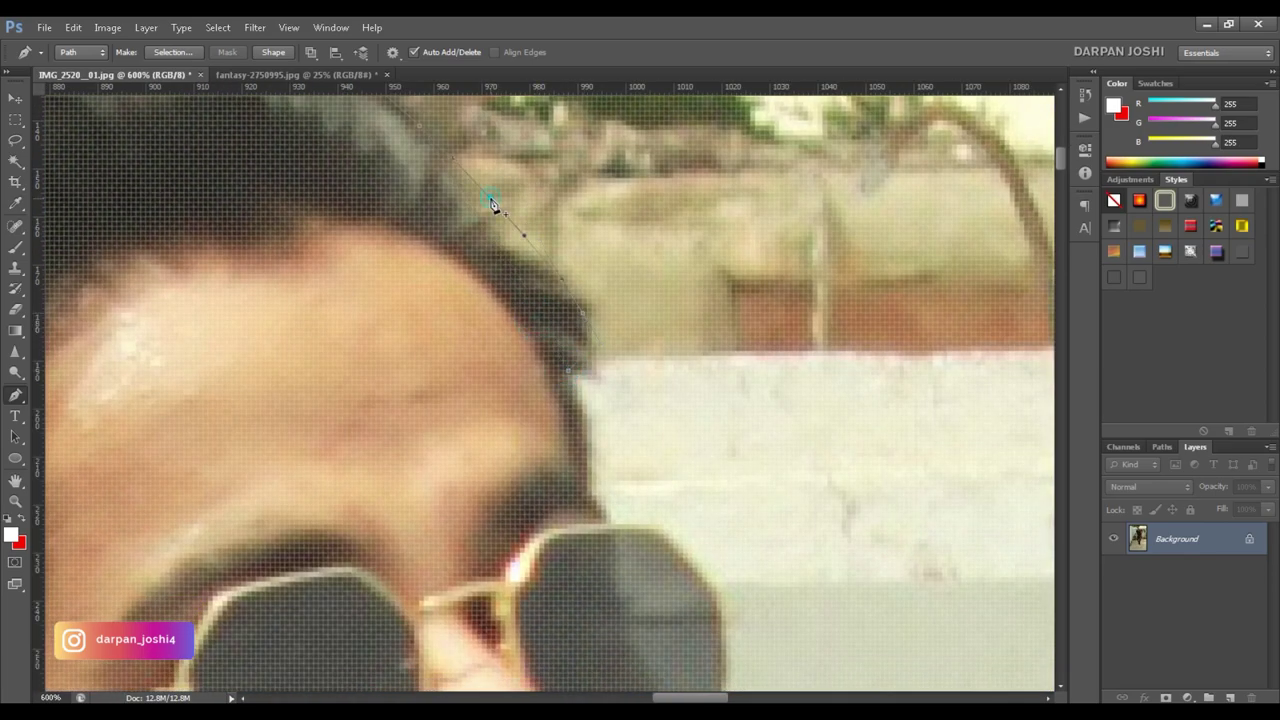
- Extend the path down past the sunglasses and beard to where the neck meets the shirt
{"action": "scroll", "coordinate": [493, 337], "scroll_direction": "down", "scroll_amount": 3}
{"action": "scroll", "coordinate": [493, 337], "scroll_direction": "right", "scroll_amount": 2}
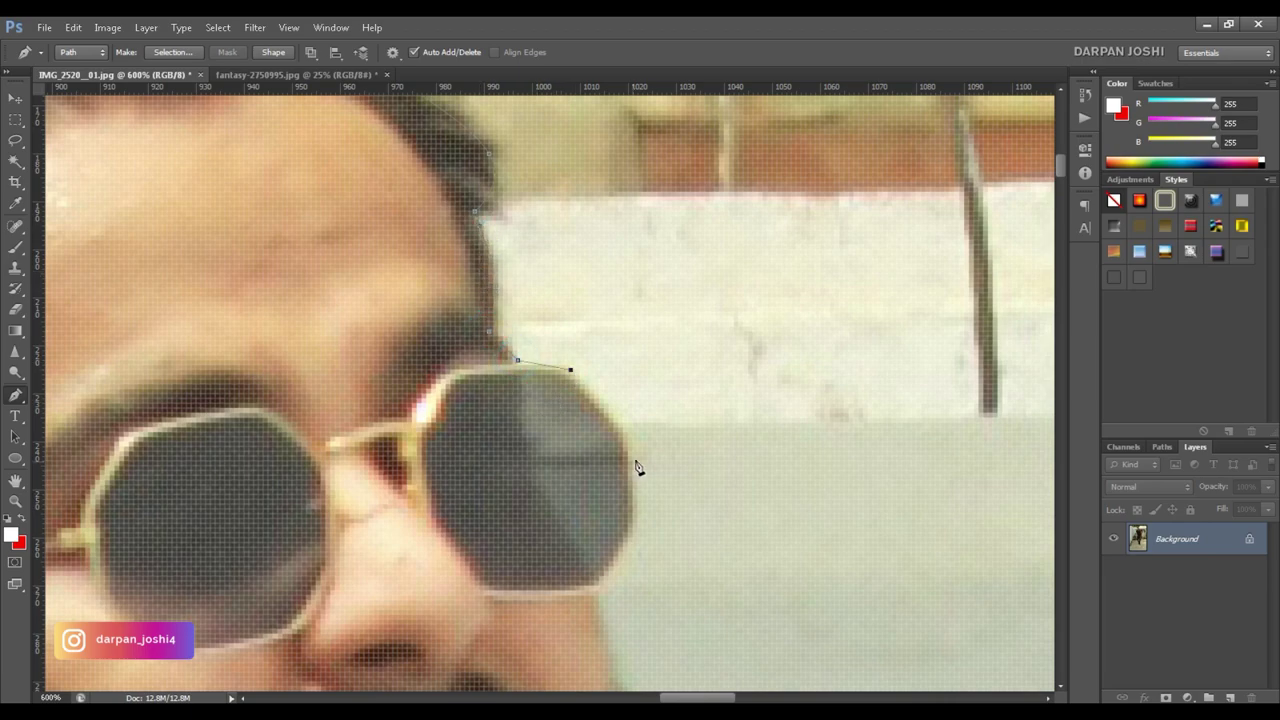
{"action": "scroll", "coordinate": [610, 410], "scroll_direction": "down", "scroll_amount": 4}
{"action": "scroll", "coordinate": [591, 330], "scroll_direction": "right", "scroll_amount": 1}
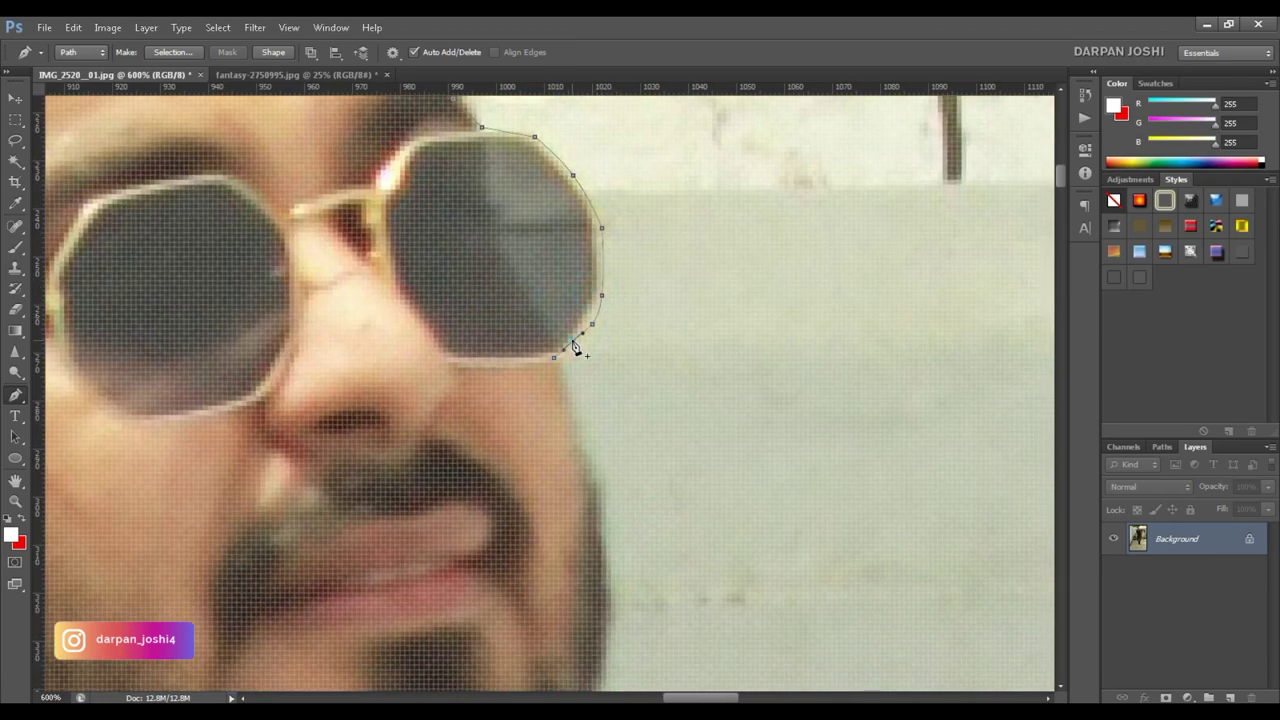
{"action": "scroll", "coordinate": [578, 355], "scroll_direction": "down", "scroll_amount": 3}
{"action": "scroll", "coordinate": [578, 355], "scroll_direction": "right", "scroll_amount": 1}
{"action": "scroll", "coordinate": [500, 510], "scroll_direction": "down", "scroll_amount": 4}
{"action": "scroll", "coordinate": [500, 510], "scroll_direction": "left", "scroll_amount": 1}
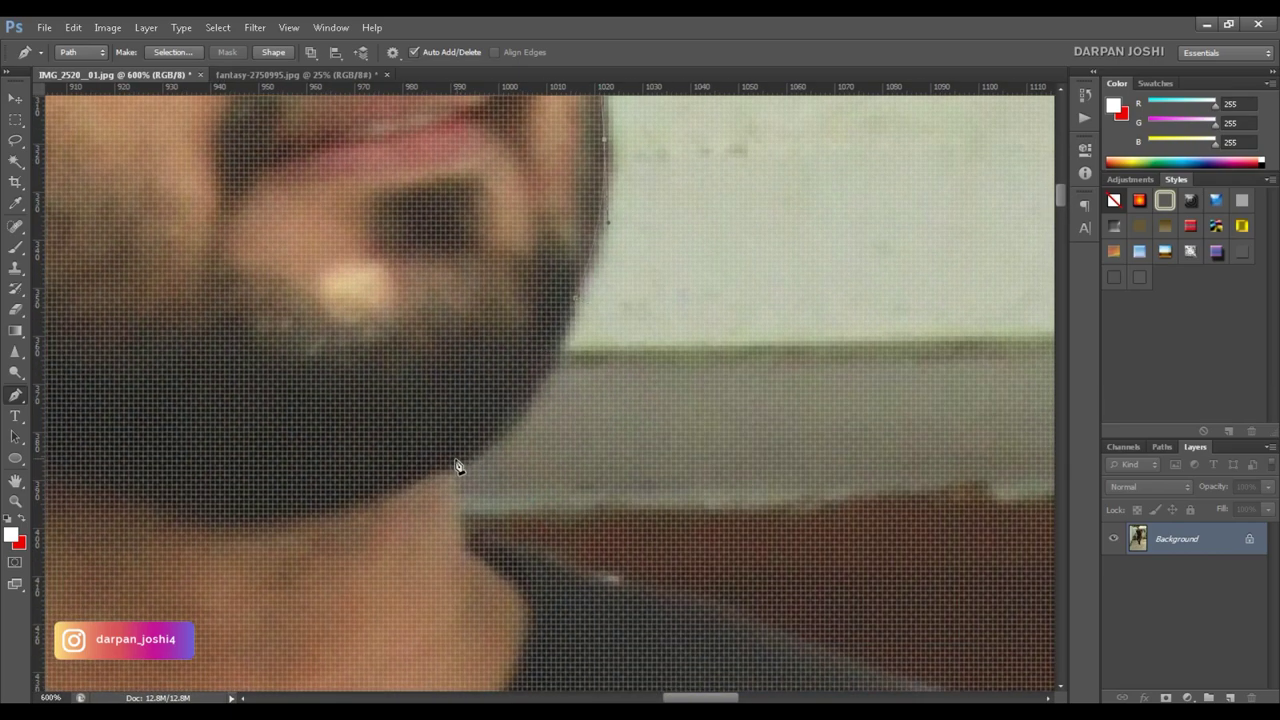
{"action": "left_click", "coordinate": [463, 537]}
{"action": "scroll", "coordinate": [766, 606], "scroll_direction": "down", "scroll_amount": 6}
{"action": "scroll", "coordinate": [766, 606], "scroll_direction": "right", "scroll_amount": 4}
{"action": "left_click", "coordinate": [594, 292]}
- Add anchors along the shoulder edge and down the T-shirt sleeve
{"action": "left_click", "coordinate": [825, 396]}
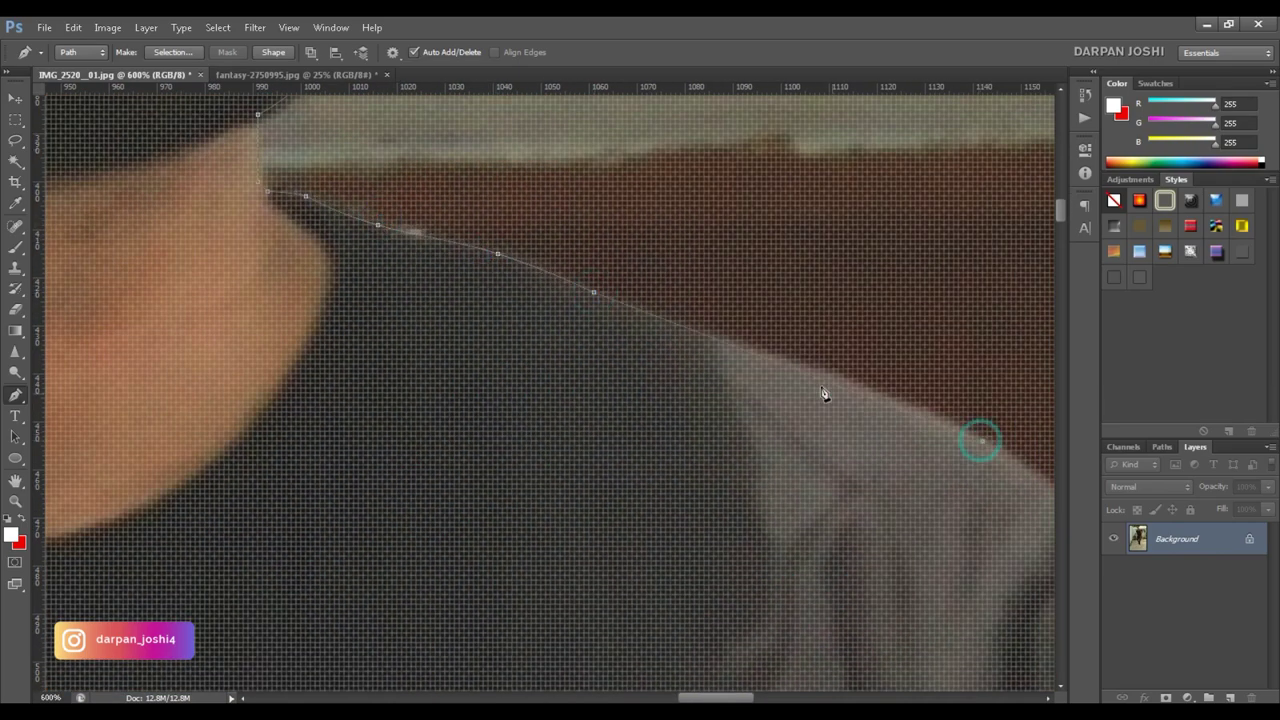
{"action": "left_click", "coordinate": [893, 409]}
{"action": "scroll", "coordinate": [595, 317], "scroll_direction": "down", "scroll_amount": 4}
{"action": "scroll", "coordinate": [595, 317], "scroll_direction": "right", "scroll_amount": 5}
{"action": "left_click", "coordinate": [757, 473]}
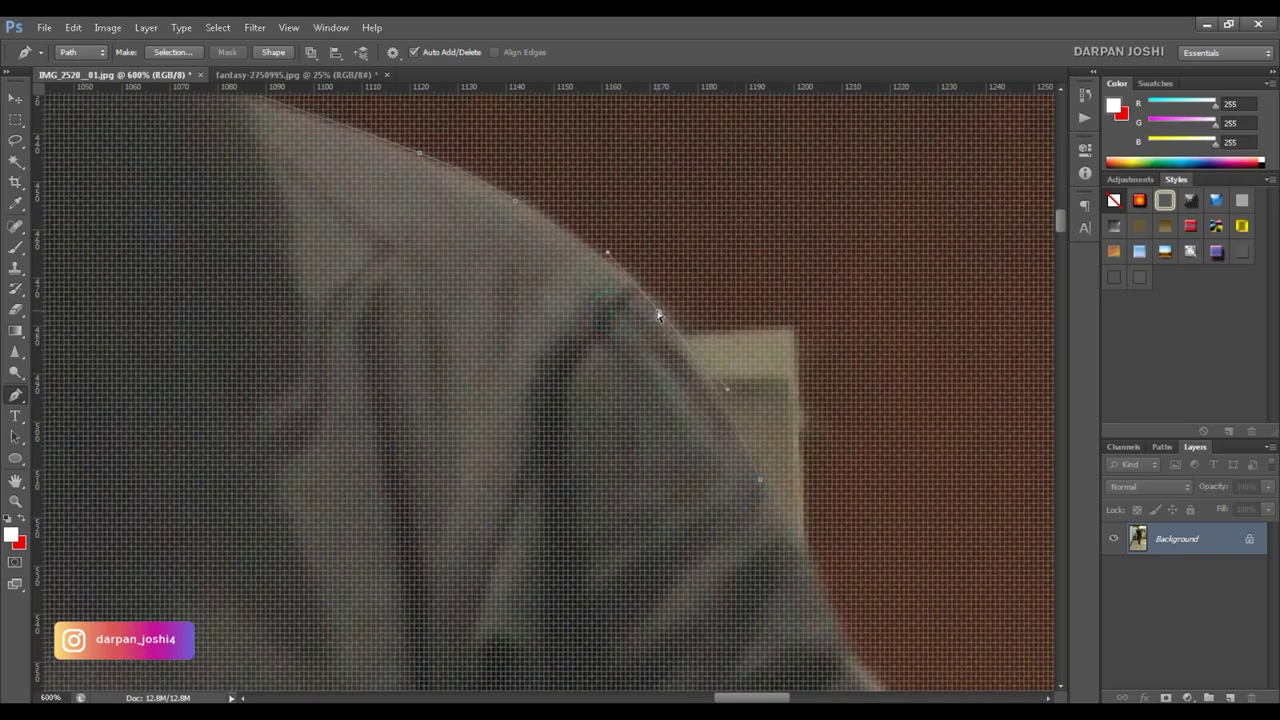
{"action": "scroll", "coordinate": [590, 333], "scroll_direction": "down", "scroll_amount": 5}
{"action": "scroll", "coordinate": [590, 333], "scroll_direction": "right", "scroll_amount": 5}
{"action": "left_click", "coordinate": [618, 474]}
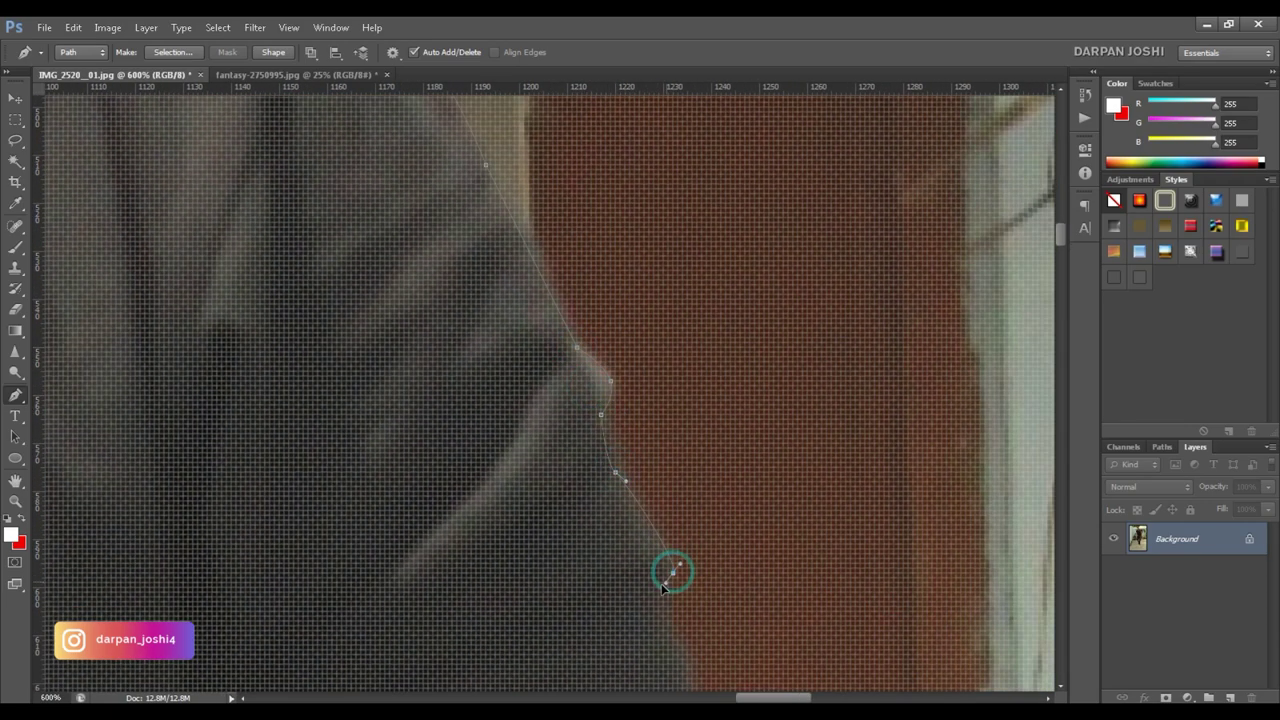
{"action": "left_click", "coordinate": [672, 573]}
- Trace the path down the arm's edge toward the hand
{"action": "scroll", "coordinate": [672, 573], "scroll_direction": "down", "scroll_amount": 5}
{"action": "scroll", "coordinate": [672, 573], "scroll_direction": "right", "scroll_amount": 2}
{"action": "scroll", "coordinate": [675, 578], "scroll_direction": "down", "scroll_amount": 5}
{"action": "scroll", "coordinate": [675, 578], "scroll_direction": "right", "scroll_amount": 2}
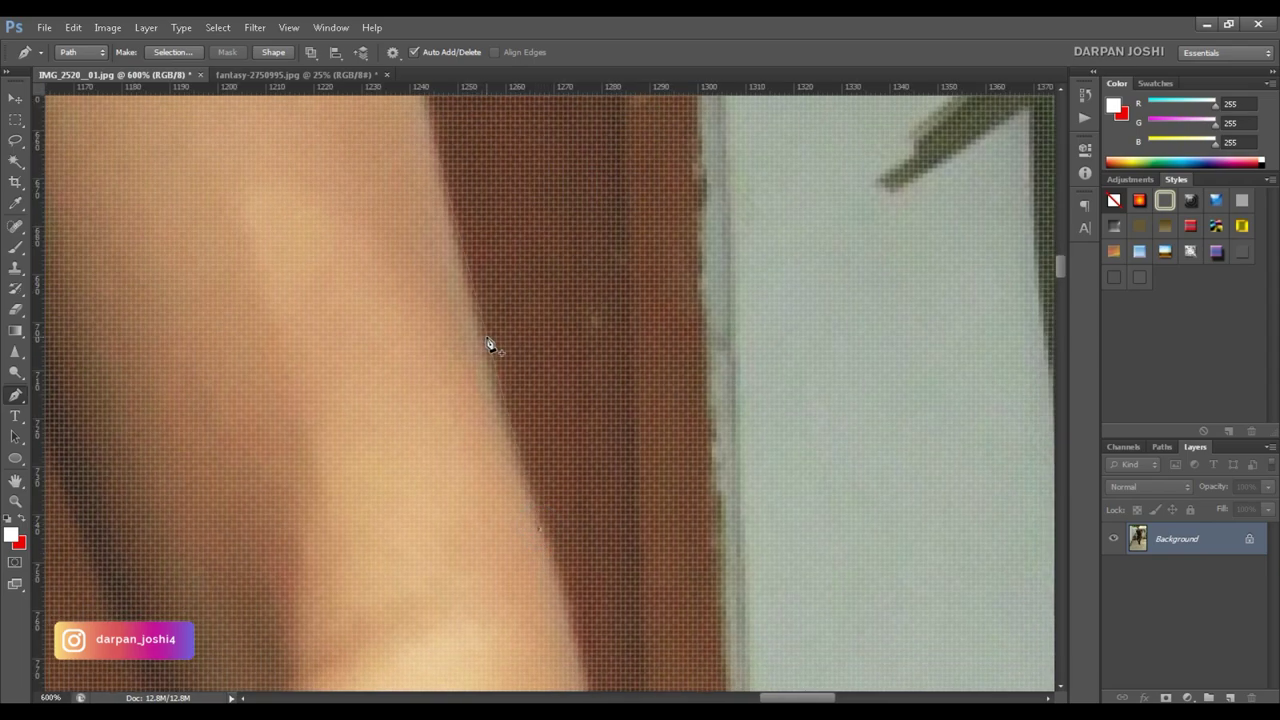
{"action": "scroll", "coordinate": [530, 310], "scroll_direction": "down", "scroll_amount": 3}
{"action": "scroll", "coordinate": [571, 274], "scroll_direction": "right", "scroll_amount": 1}
{"action": "scroll", "coordinate": [600, 640], "scroll_direction": "down", "scroll_amount": 2}
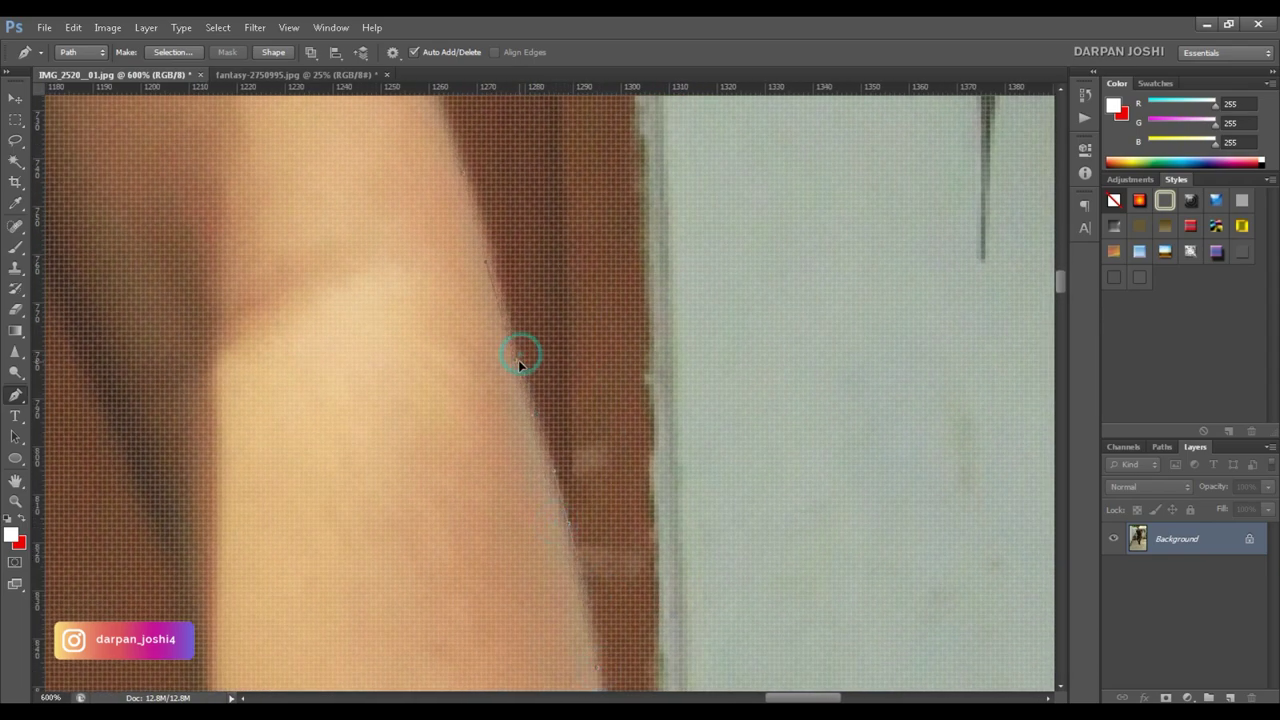
{"action": "scroll", "coordinate": [518, 360], "scroll_direction": "down", "scroll_amount": 3}
{"action": "scroll", "coordinate": [518, 360], "scroll_direction": "right", "scroll_amount": 1}
{"action": "scroll", "coordinate": [512, 628], "scroll_direction": "right", "scroll_amount": 1}
{"action": "scroll", "coordinate": [537, 500], "scroll_direction": "down", "scroll_amount": 3}
{"action": "scroll", "coordinate": [537, 500], "scroll_direction": "right", "scroll_amount": 1}
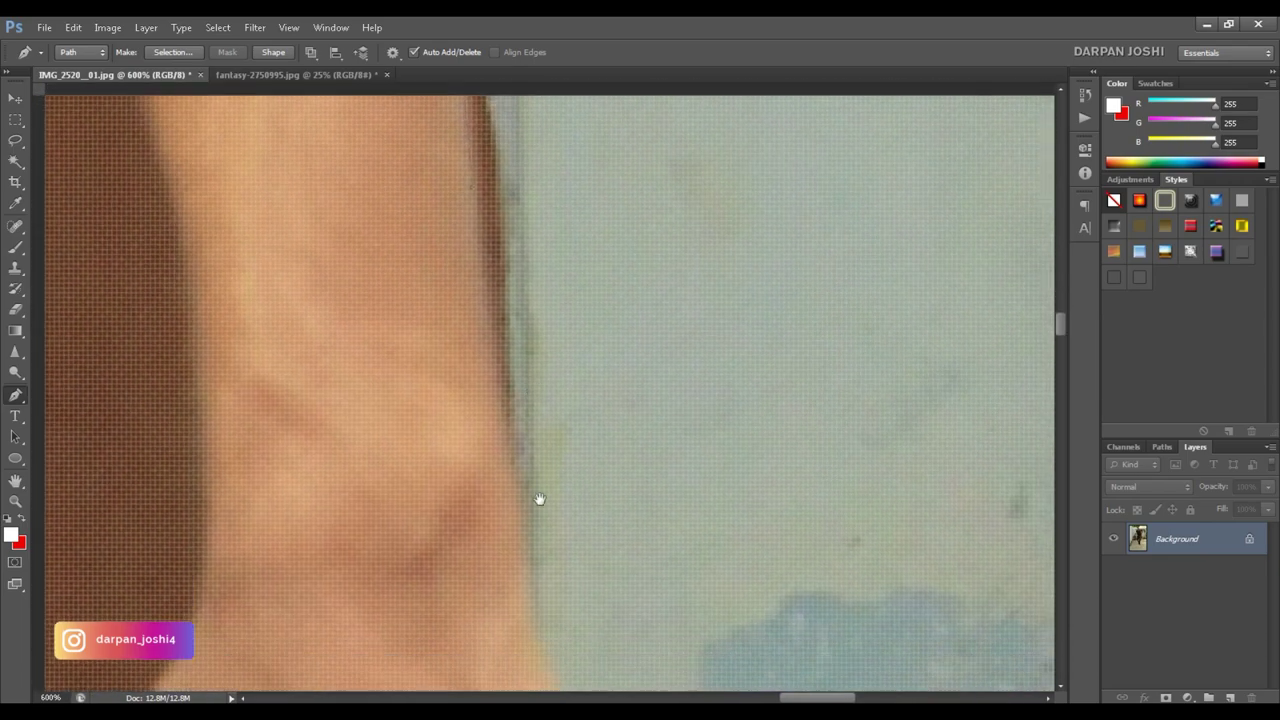
{"action": "left_click", "coordinate": [482, 230]}
{"action": "scroll", "coordinate": [537, 450], "scroll_direction": "down", "scroll_amount": 3}
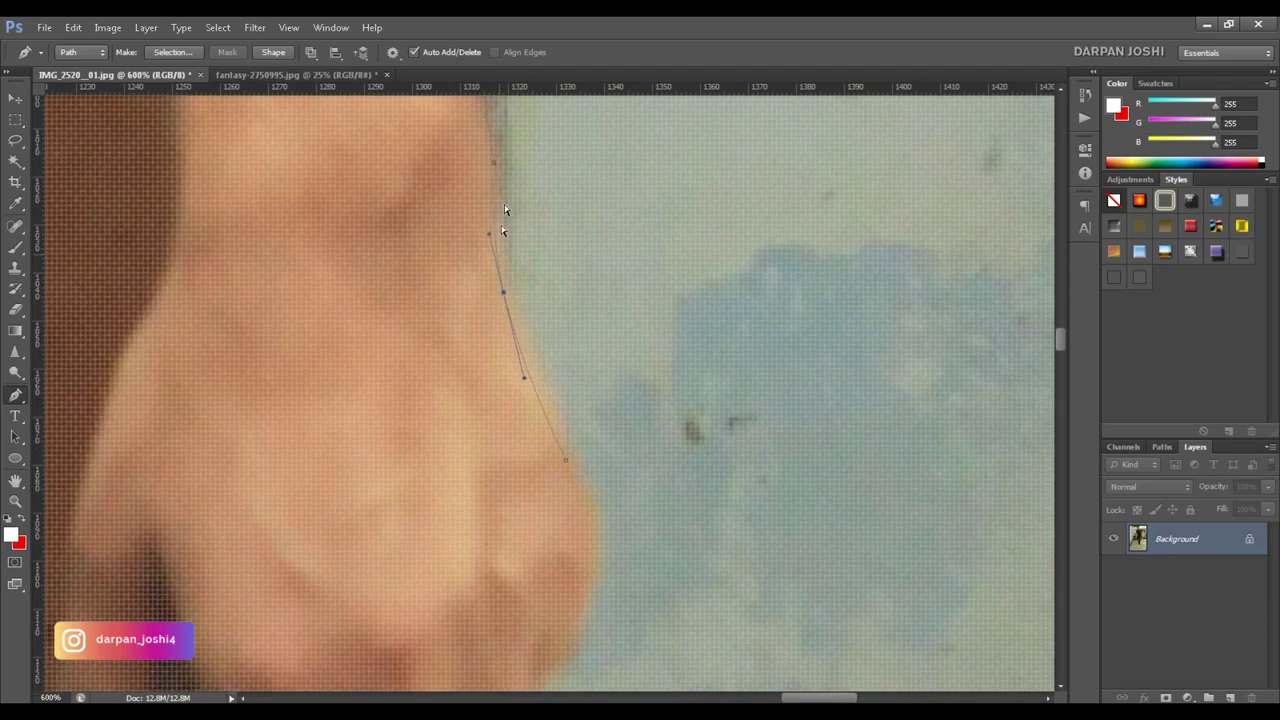
{"action": "scroll", "coordinate": [598, 515], "scroll_direction": "down", "scroll_amount": 5}
{"action": "scroll", "coordinate": [593, 290], "scroll_direction": "left", "scroll_amount": 1}
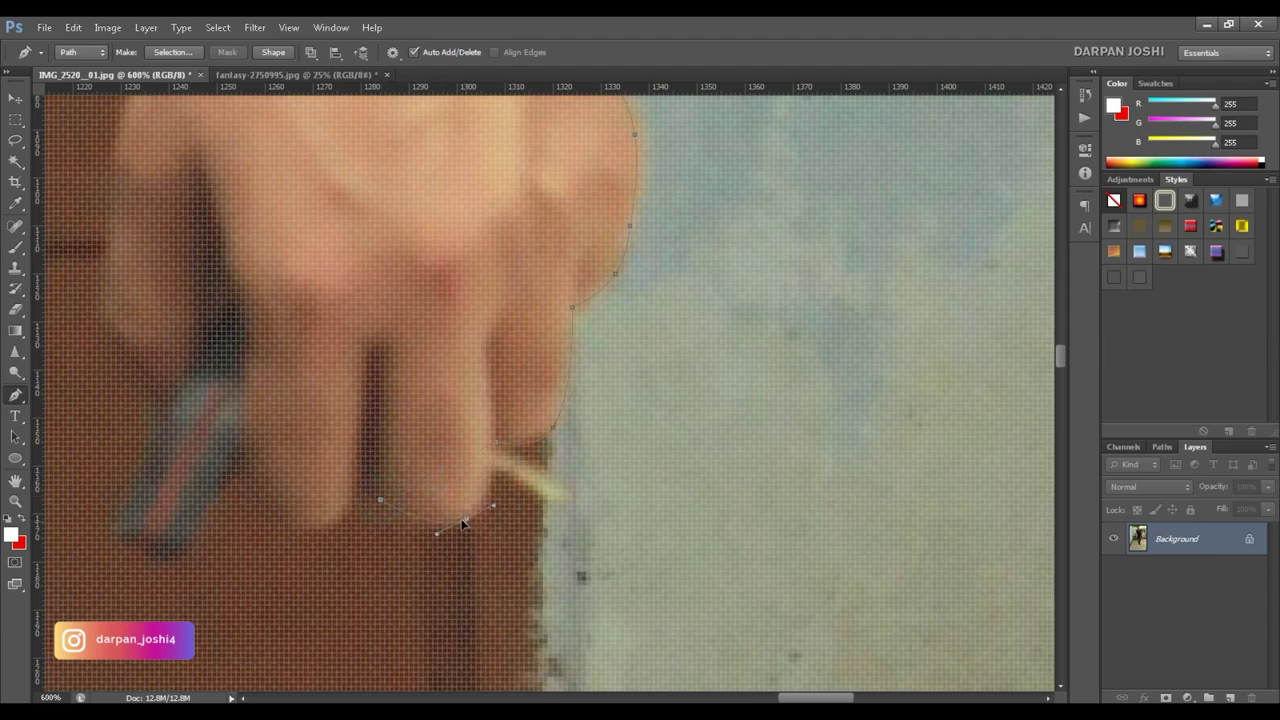
- Outline the fingertips and up the back of the hand with anchor points
{"action": "scroll", "coordinate": [257, 480], "scroll_direction": "left", "scroll_amount": 3}
{"action": "left_click", "coordinate": [627, 440]}
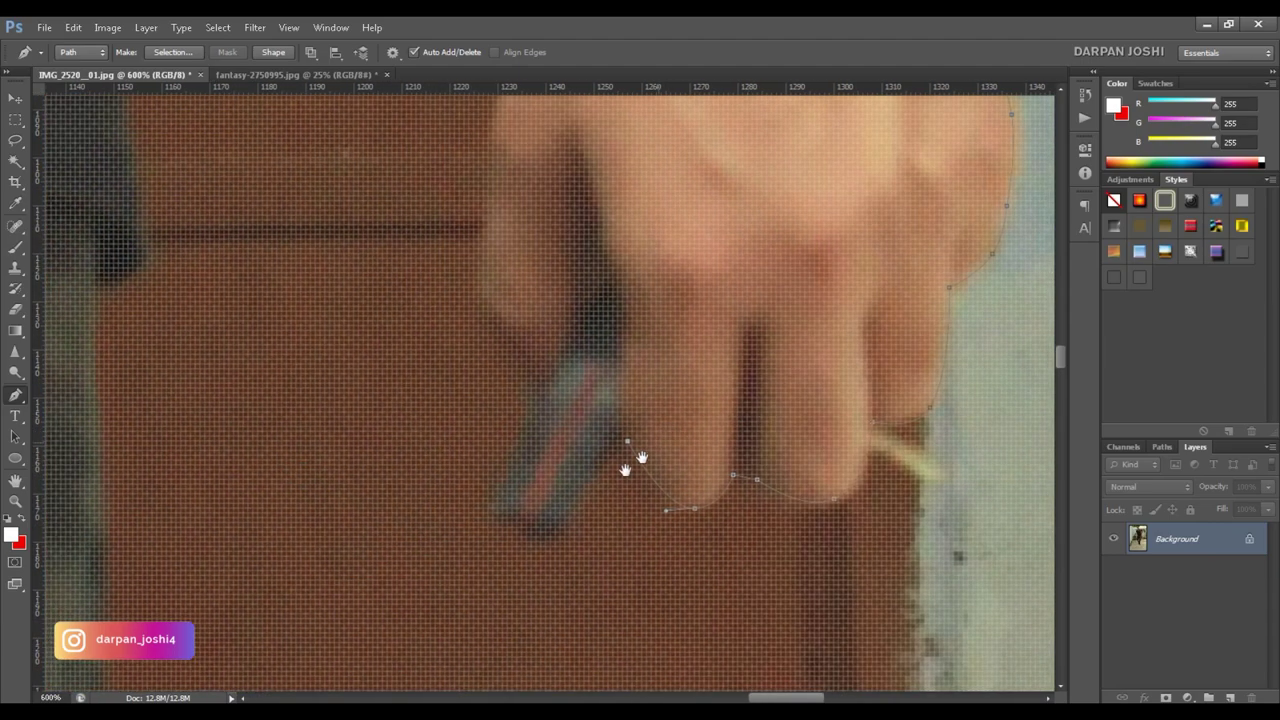
{"action": "left_click", "coordinate": [560, 528]}
{"action": "left_click", "coordinate": [476, 284]}
{"action": "scroll", "coordinate": [476, 284], "scroll_direction": "up", "scroll_amount": 3}
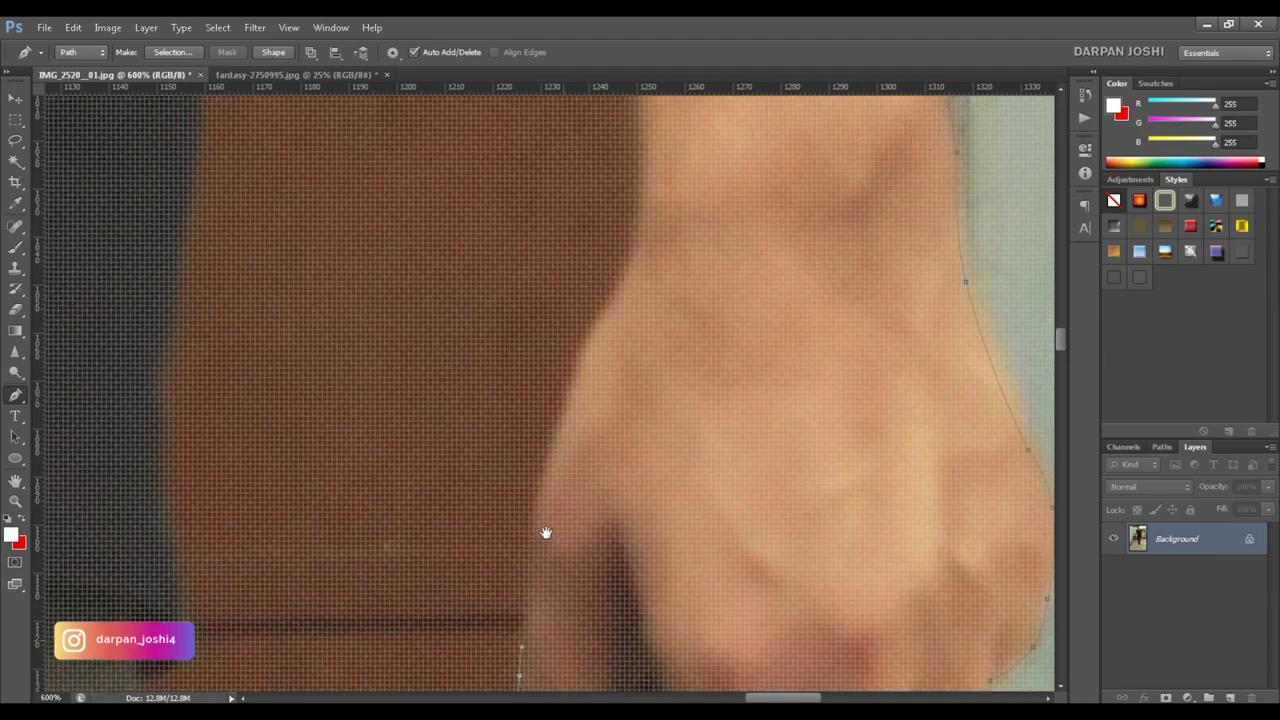
{"action": "scroll", "coordinate": [546, 531], "scroll_direction": "up", "scroll_amount": 2}
{"action": "left_click", "coordinate": [626, 411]}
{"action": "scroll", "coordinate": [626, 411], "scroll_direction": "up", "scroll_amount": 3}
{"action": "left_click", "coordinate": [560, 312]}
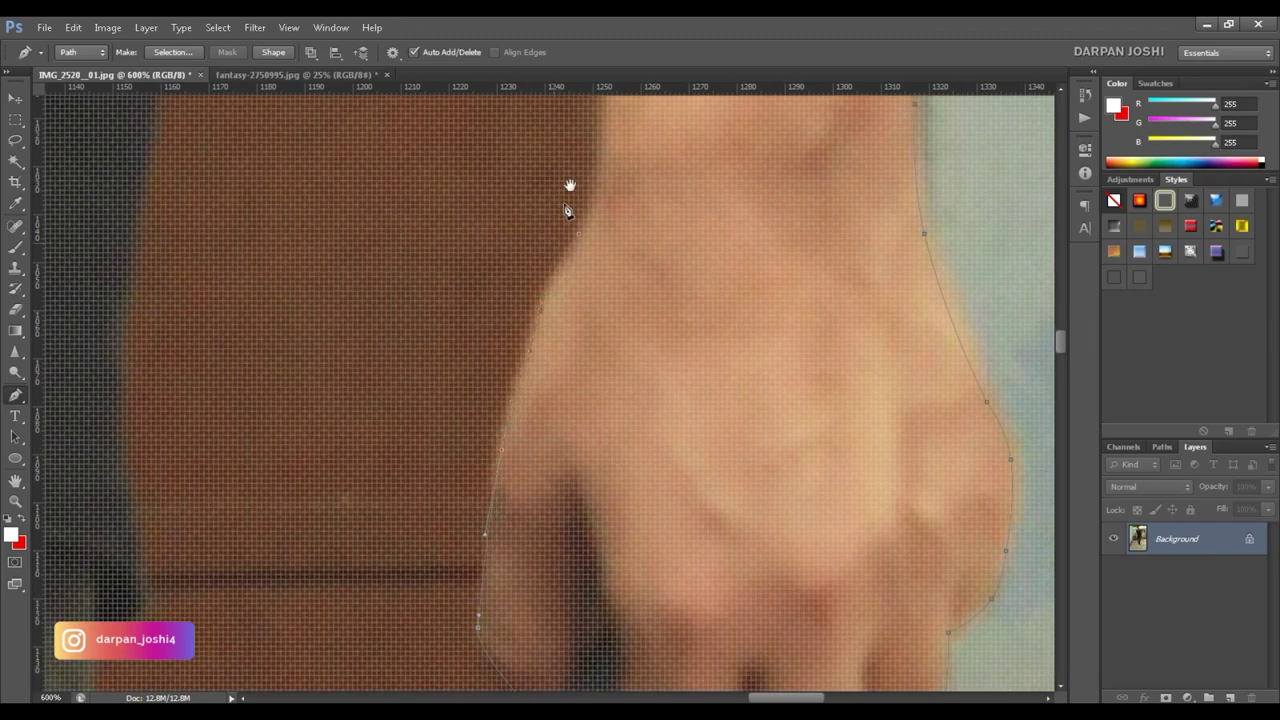
{"action": "scroll", "coordinate": [528, 362], "scroll_direction": "up", "scroll_amount": 5}
{"action": "scroll", "coordinate": [523, 490], "scroll_direction": "up", "scroll_amount": 5}
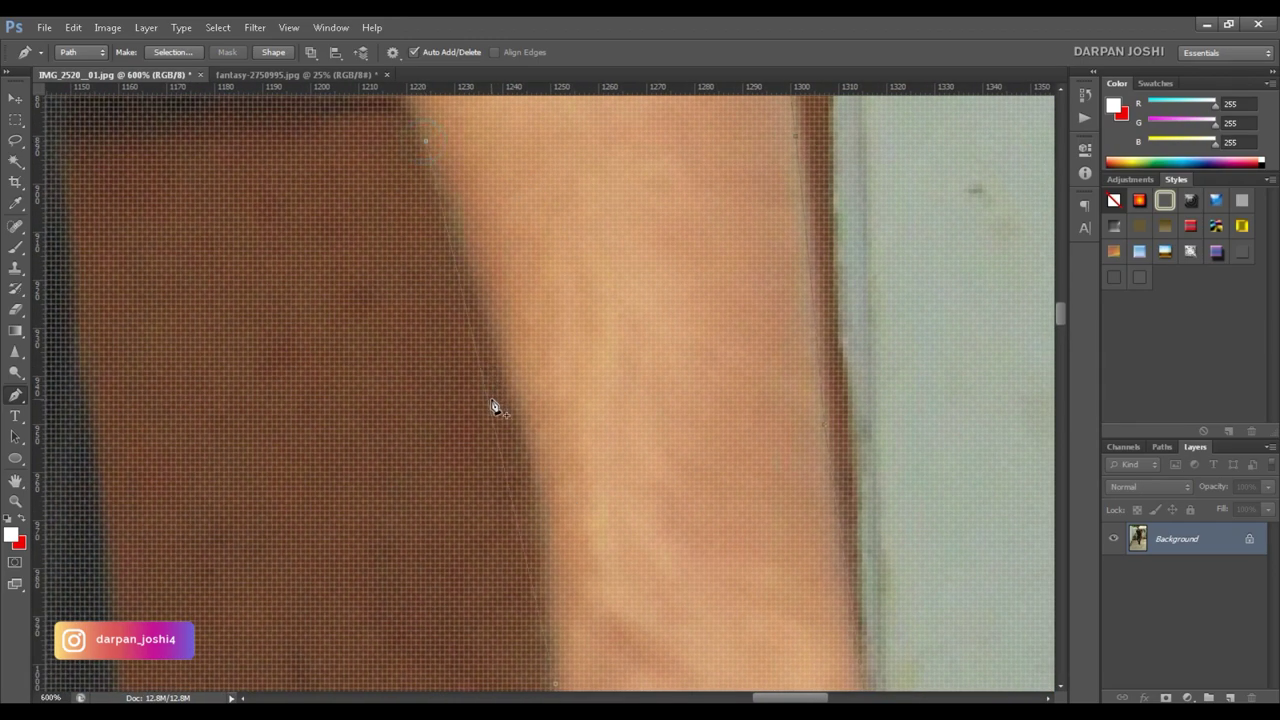
- Continue the path along the hand edge and the arm's outer edge
{"action": "left_click_drag", "start_coordinate": [514, 400], "coordinate": [620, 523]}
{"action": "scroll", "coordinate": [552, 351], "scroll_direction": "up", "scroll_amount": 3}
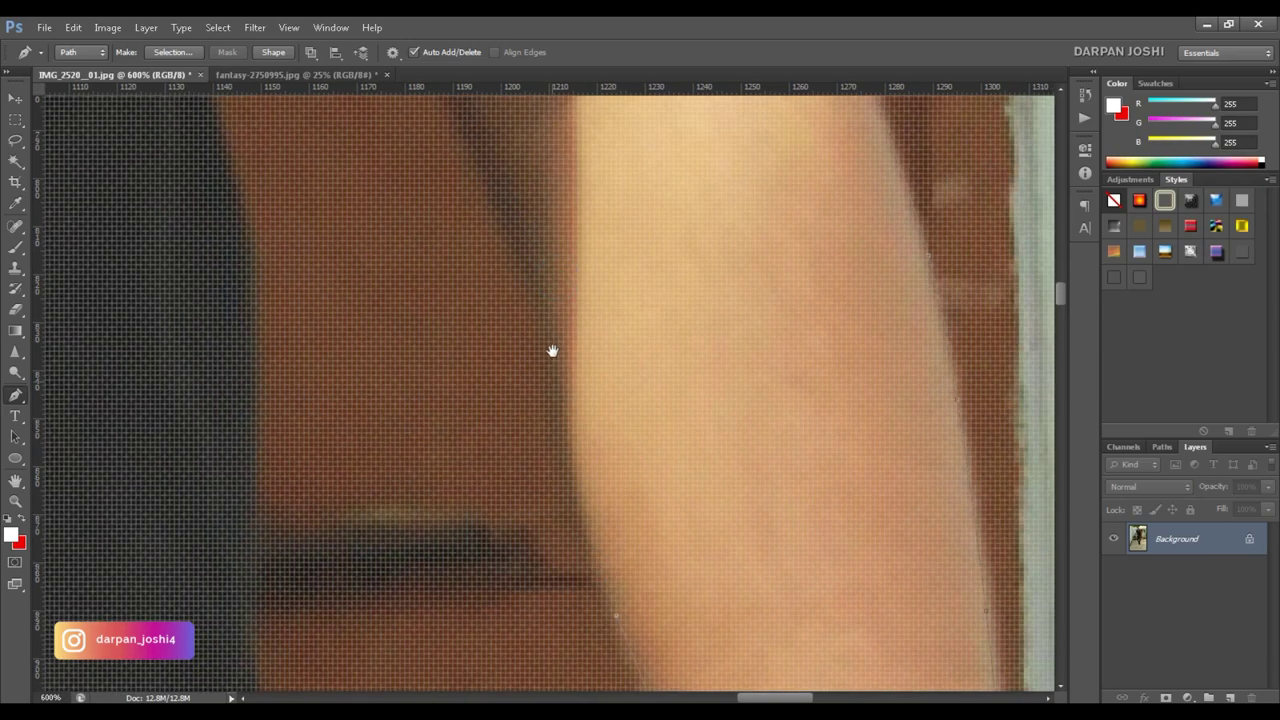
{"action": "scroll", "coordinate": [561, 423], "scroll_direction": "up", "scroll_amount": 4}
{"action": "left_click", "coordinate": [386, 118]}
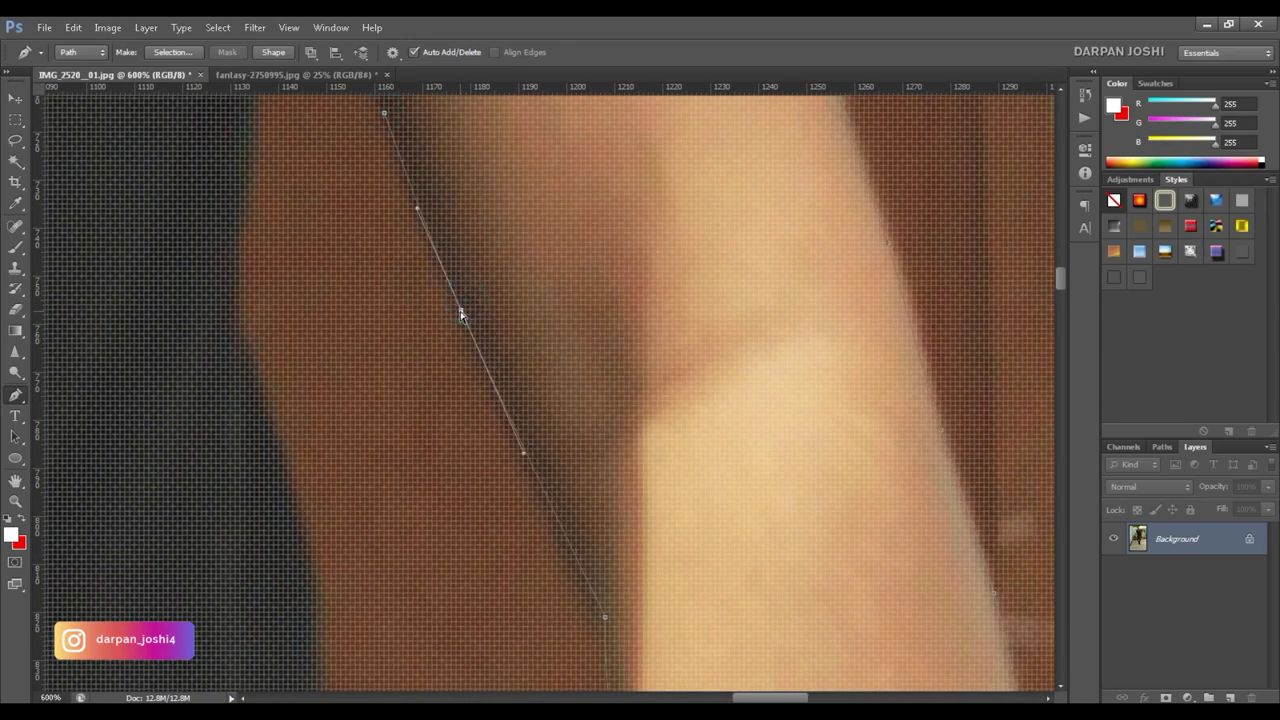
{"action": "scroll", "coordinate": [457, 300], "scroll_direction": "up", "scroll_amount": 5}
{"action": "scroll", "coordinate": [420, 380], "scroll_direction": "down", "scroll_amount": 2}
{"action": "scroll", "coordinate": [394, 449], "scroll_direction": "down", "scroll_amount": 2}
{"action": "scroll", "coordinate": [431, 454], "scroll_direction": "down", "scroll_amount": 1}
{"action": "left_click", "coordinate": [458, 659]}
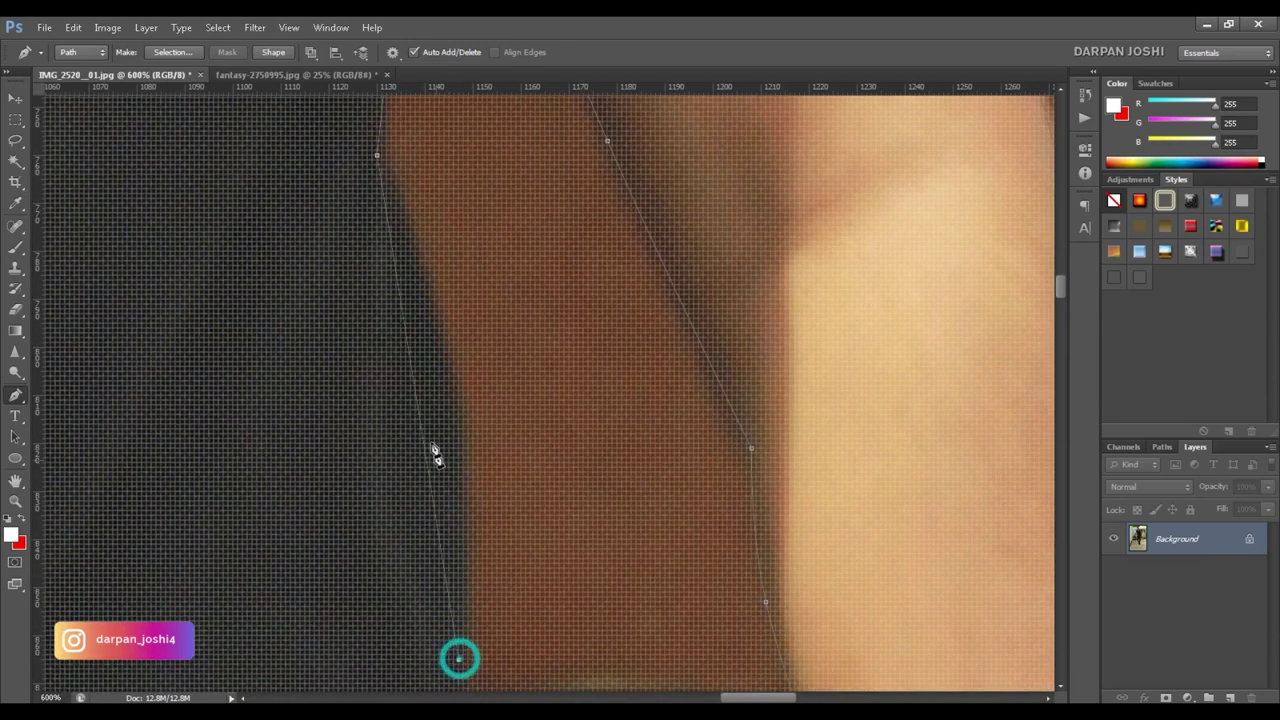
{"action": "scroll", "coordinate": [455, 407], "scroll_direction": "down", "scroll_amount": 3}
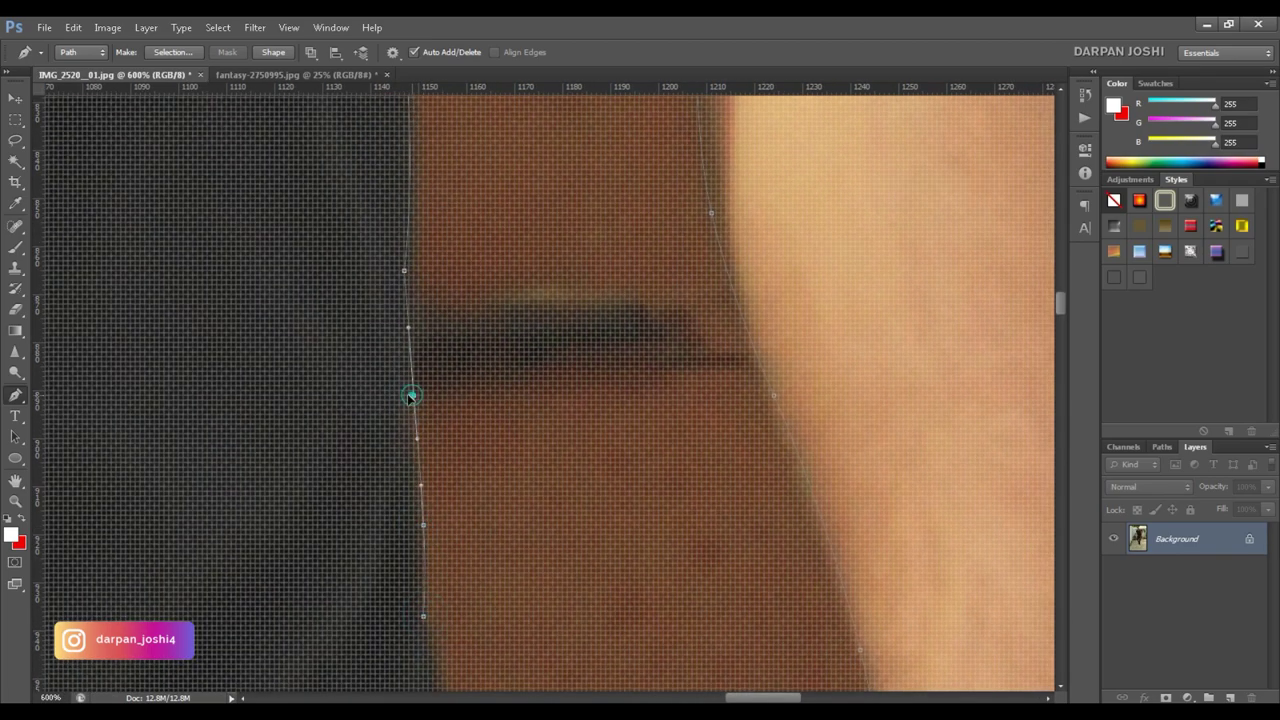
{"action": "scroll", "coordinate": [410, 396], "scroll_direction": "down", "scroll_amount": 3}
{"action": "scroll", "coordinate": [420, 450], "scroll_direction": "down", "scroll_amount": 2}
{"action": "left_click", "coordinate": [384, 575]}
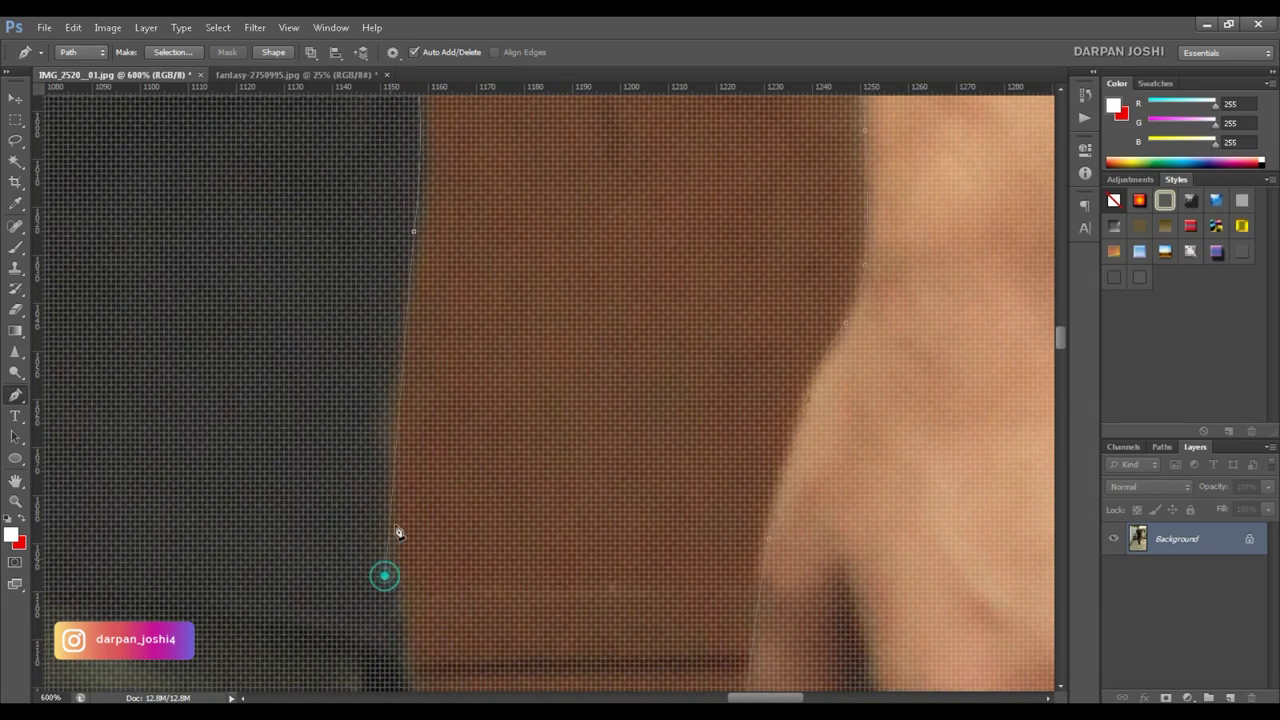
{"action": "scroll", "coordinate": [390, 400], "scroll_direction": "down", "scroll_amount": 5}
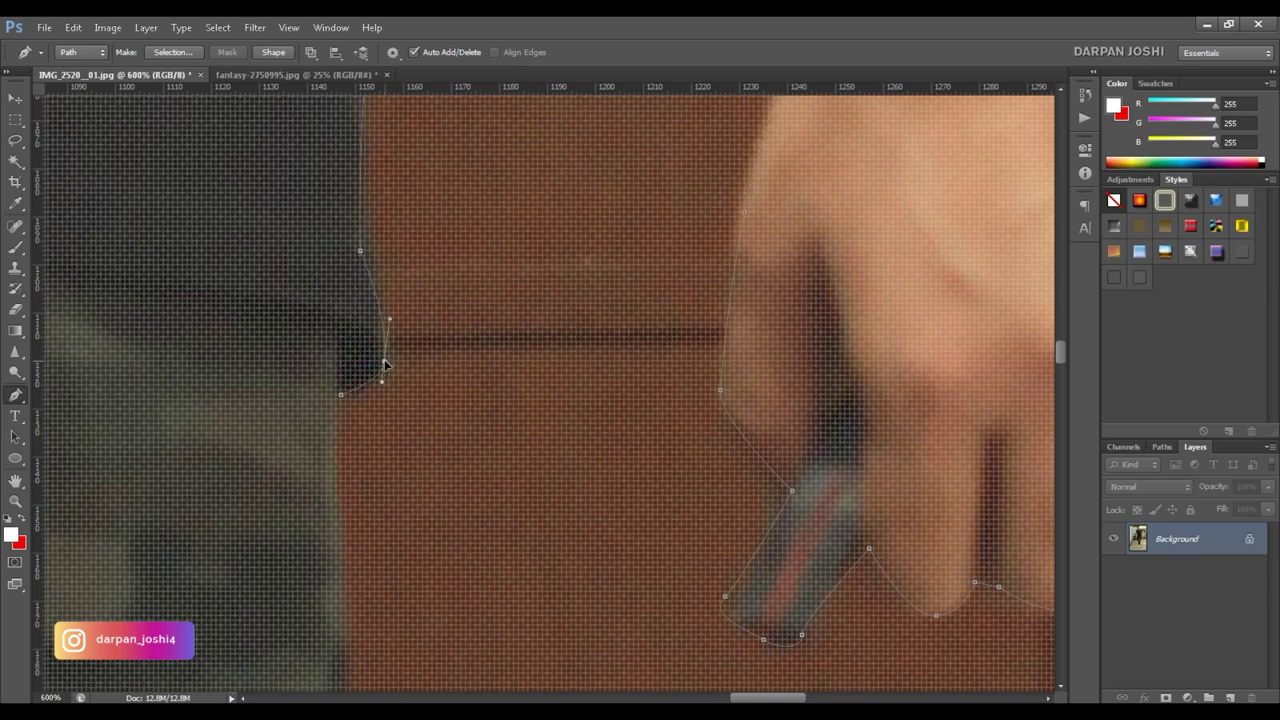
{"action": "scroll", "coordinate": [400, 543], "scroll_direction": "down", "scroll_amount": 5}
- Trace the dark clothing edge from the fingers down toward the white ledge
{"action": "left_click", "coordinate": [423, 677]}
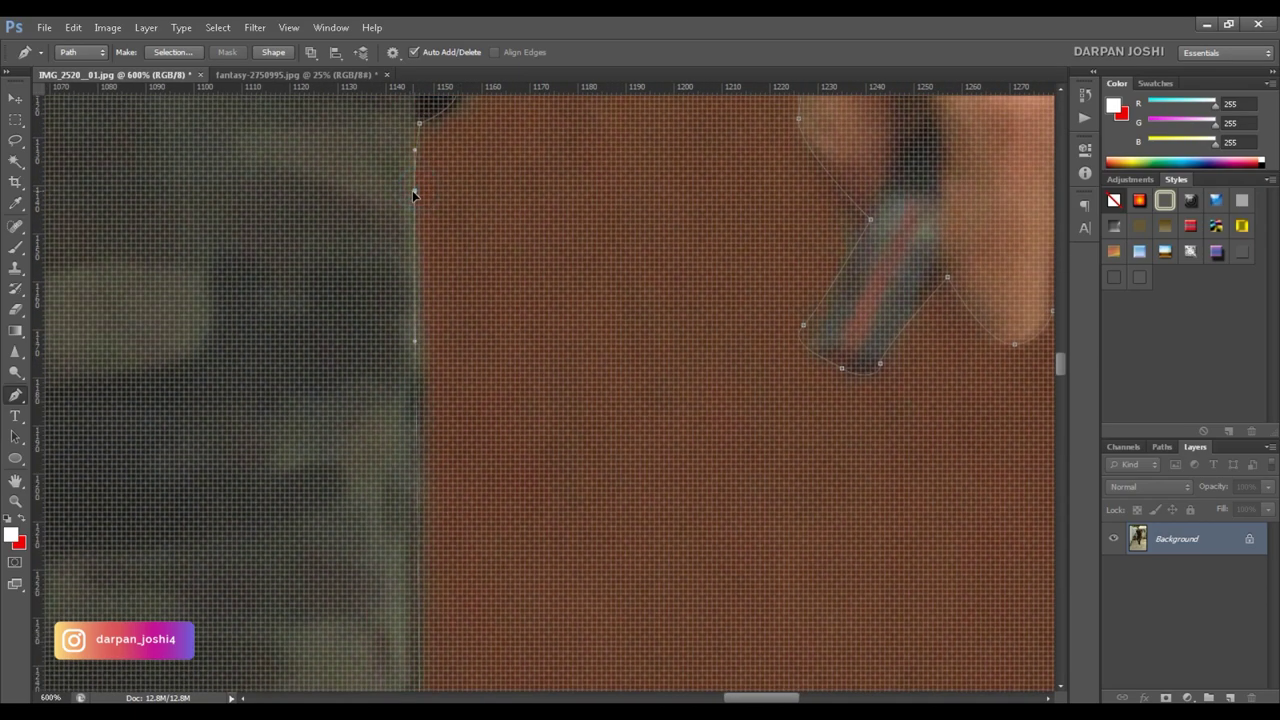
{"action": "left_click", "coordinate": [423, 537]}
{"action": "scroll", "coordinate": [425, 430], "scroll_direction": "down", "scroll_amount": 5}
{"action": "left_click", "coordinate": [412, 414]}
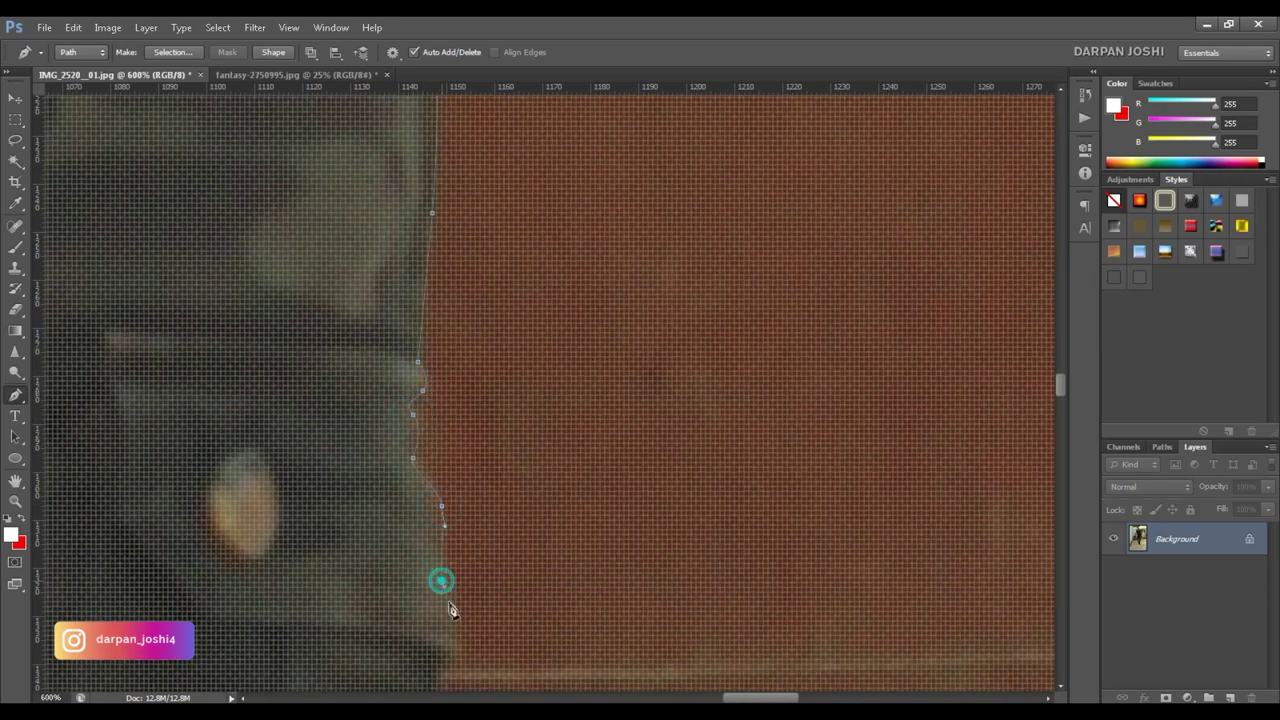
{"action": "scroll", "coordinate": [450, 610], "scroll_direction": "down", "scroll_amount": 5}
{"action": "left_click", "coordinate": [414, 291]}
{"action": "left_click", "coordinate": [380, 445]}
{"action": "left_click", "coordinate": [366, 541]}
{"action": "left_click", "coordinate": [357, 600]}
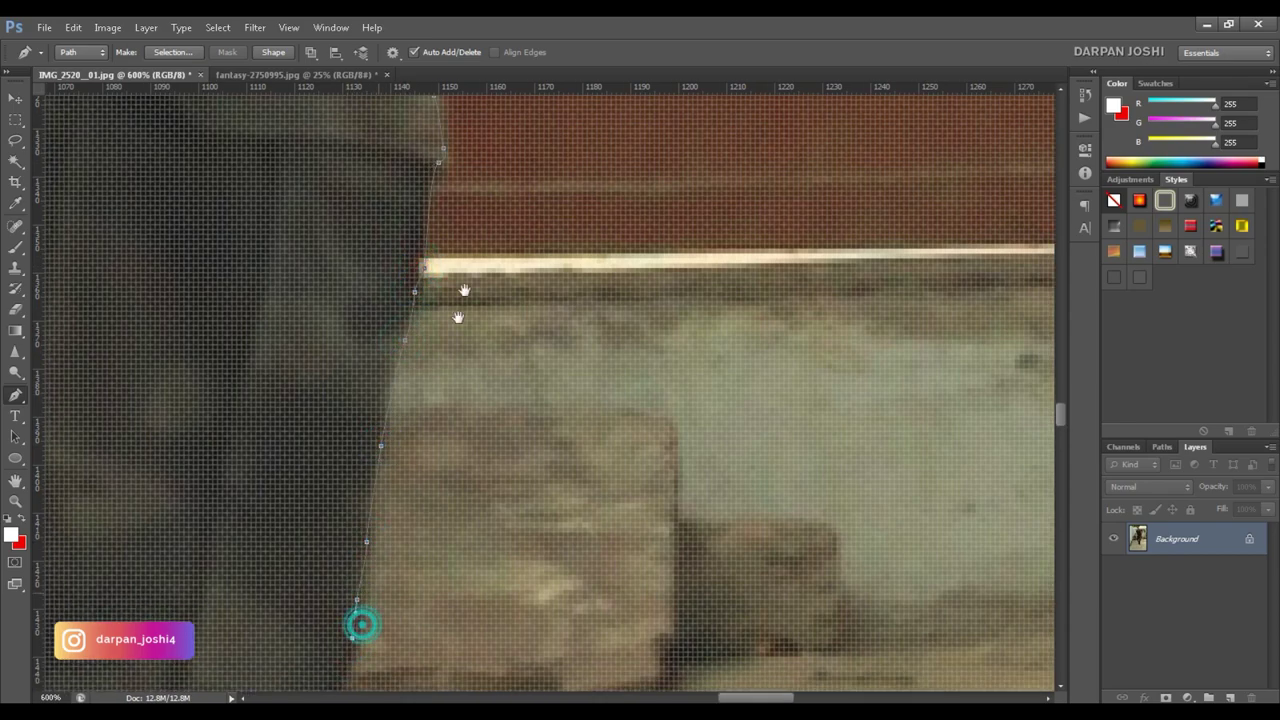
{"action": "scroll", "coordinate": [388, 287], "scroll_direction": "down", "scroll_amount": 5}
- Follow the dark trouser edge down the leg outline
{"action": "left_click_drag", "start_coordinate": [355, 408], "coordinate": [480, 277]}
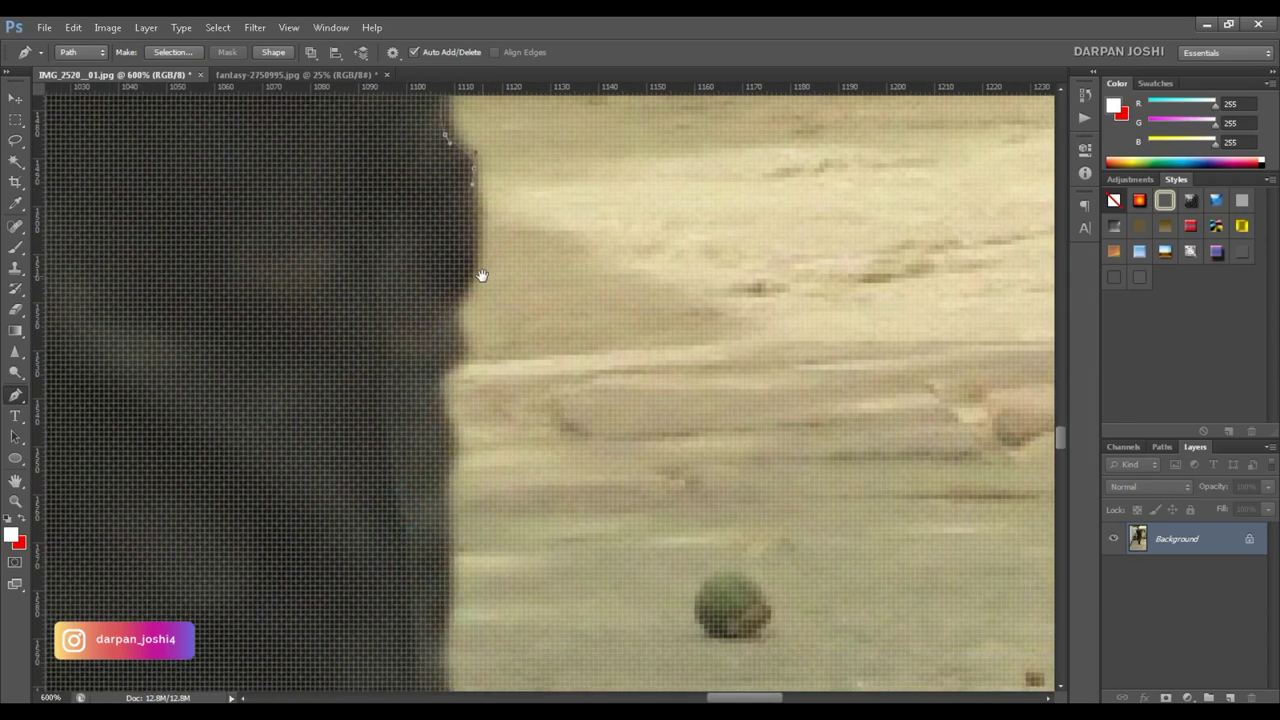
{"action": "left_click", "coordinate": [451, 329]}
{"action": "left_click", "coordinate": [443, 520]}
{"action": "left_click", "coordinate": [455, 640]}
{"action": "left_click_drag", "start_coordinate": [465, 497], "coordinate": [521, 291]}
{"action": "scroll", "coordinate": [521, 291], "scroll_direction": "down", "scroll_amount": 3}
{"action": "left_click", "coordinate": [494, 268]}
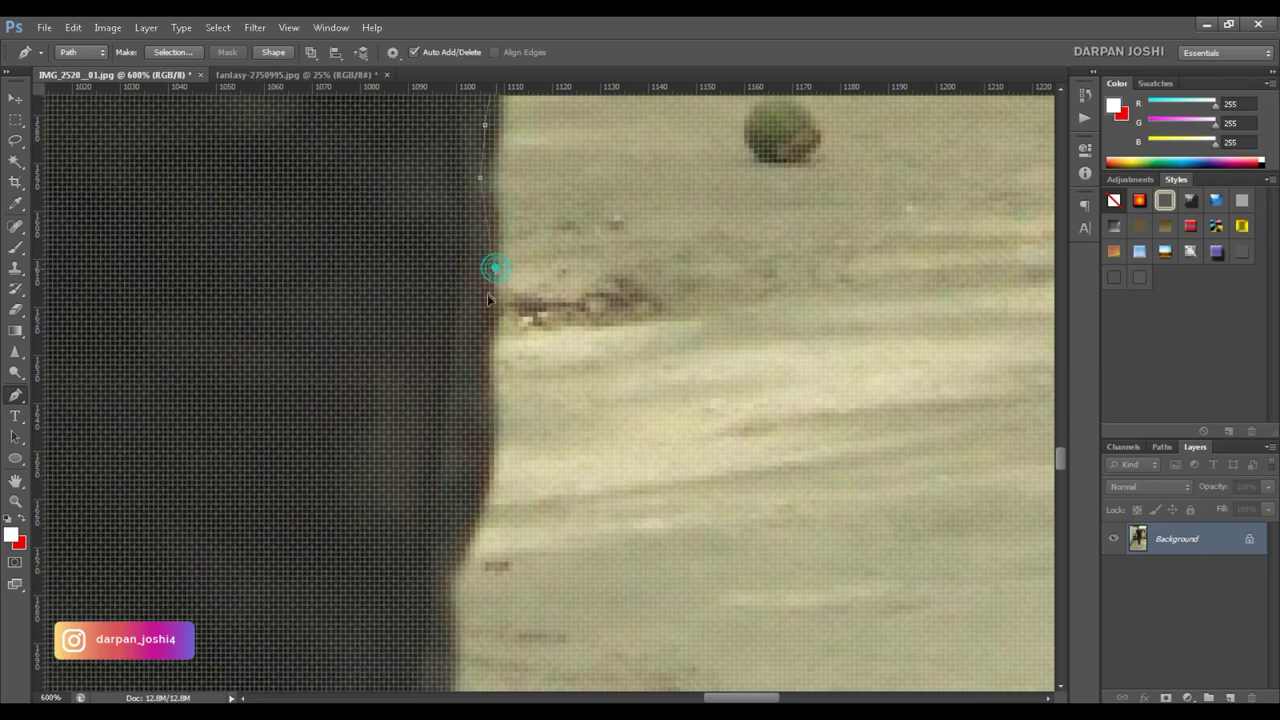
{"action": "scroll", "coordinate": [449, 605], "scroll_direction": "down", "scroll_amount": 5}
{"action": "left_click", "coordinate": [453, 388]}
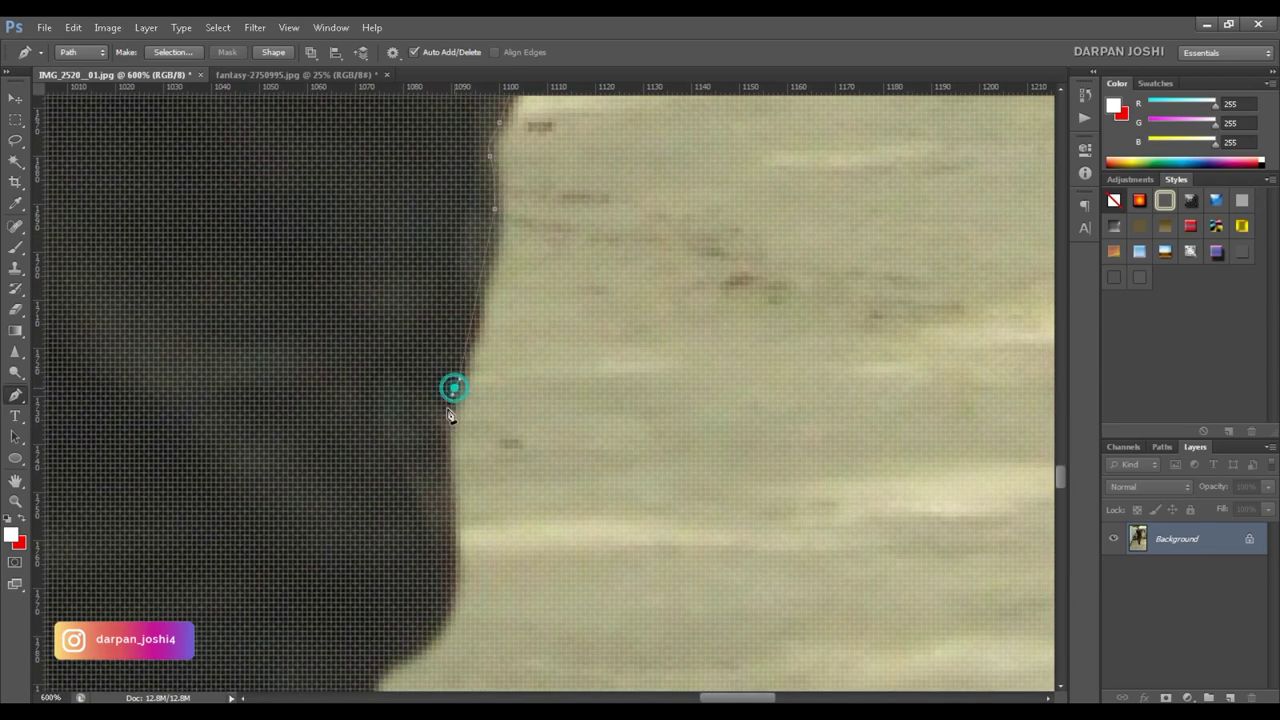
{"action": "left_click", "coordinate": [431, 597]}
- Trace the trouser bulge, around the shoe, and back up the leg's inner edge
{"action": "scroll", "coordinate": [490, 315], "scroll_direction": "down", "scroll_amount": 5}
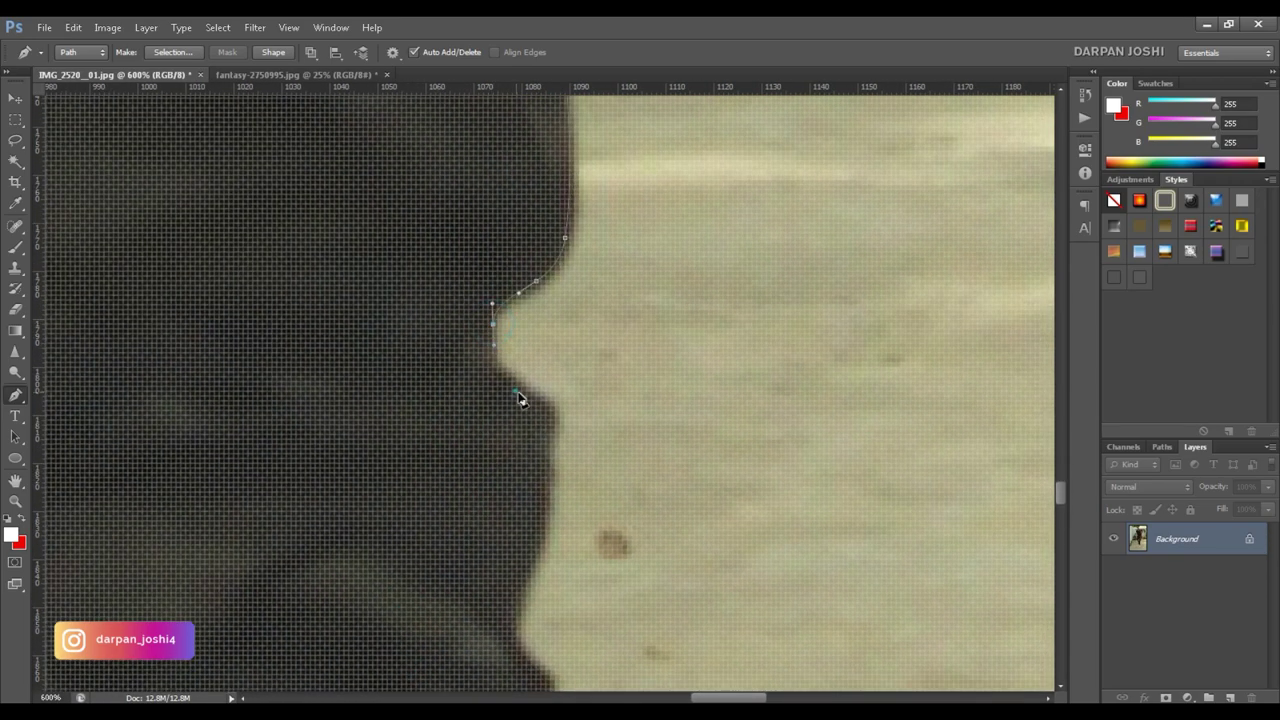
{"action": "left_click", "coordinate": [523, 666]}
{"action": "scroll", "coordinate": [571, 611], "scroll_direction": "down", "scroll_amount": 4}
{"action": "left_click", "coordinate": [509, 363]}
{"action": "left_click", "coordinate": [496, 519]}
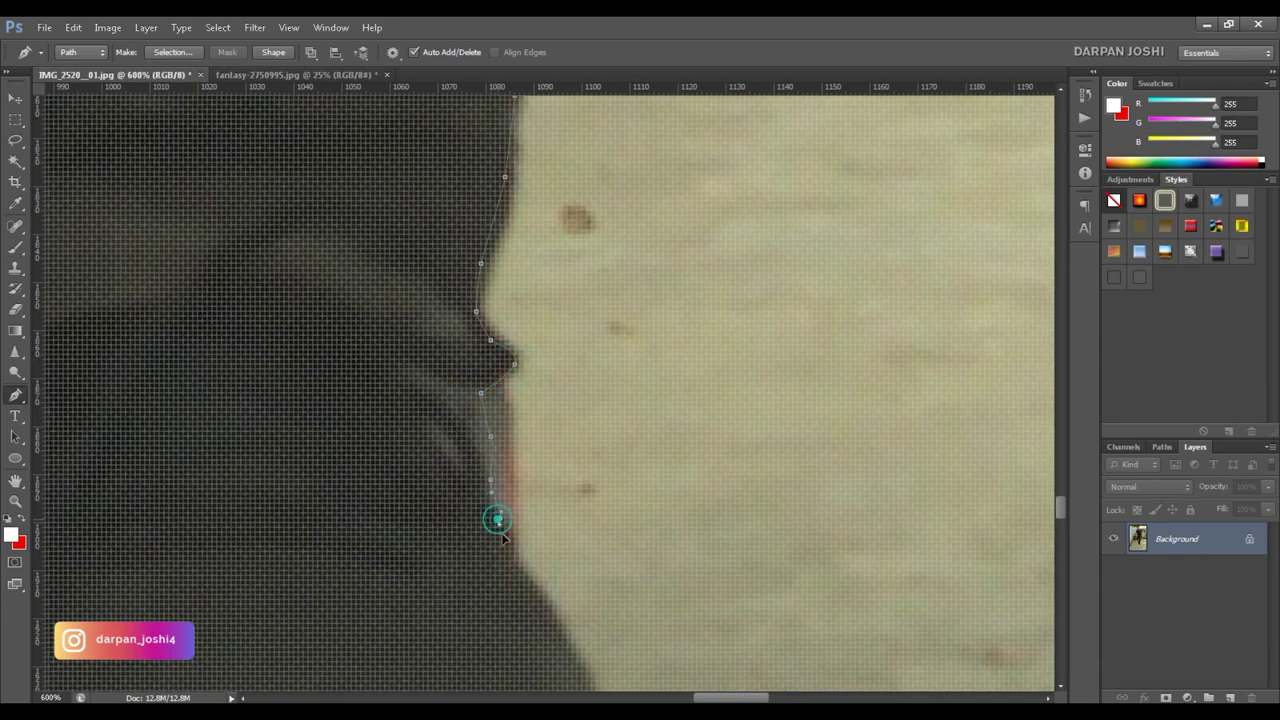
{"action": "scroll", "coordinate": [550, 352], "scroll_direction": "down", "scroll_amount": 4}
{"action": "left_click", "coordinate": [548, 345]}
{"action": "left_click", "coordinate": [553, 450]}
{"action": "left_click", "coordinate": [538, 500]}
{"action": "scroll", "coordinate": [545, 495], "scroll_direction": "left", "scroll_amount": 2}
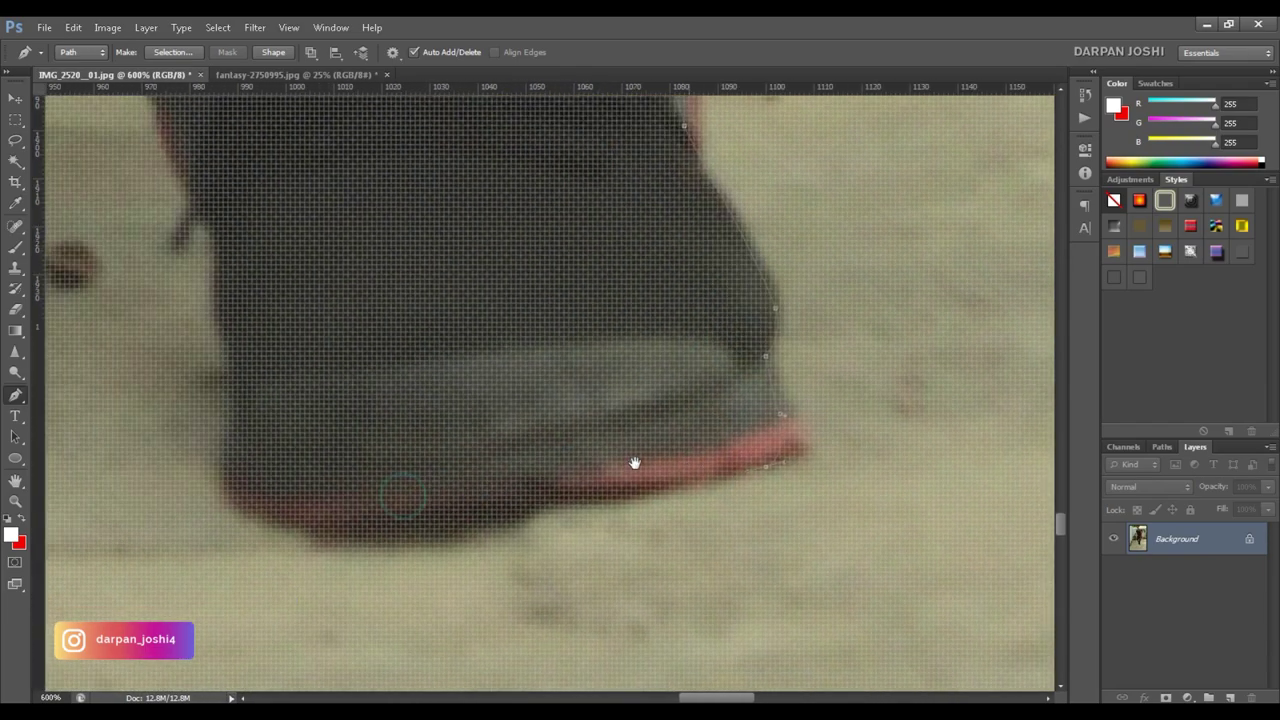
{"action": "left_click", "coordinate": [243, 434]}
{"action": "left_click", "coordinate": [200, 206]}
{"action": "scroll", "coordinate": [190, 180], "scroll_direction": "up", "scroll_amount": 4}
{"action": "scroll", "coordinate": [190, 180], "scroll_direction": "left", "scroll_amount": 2}
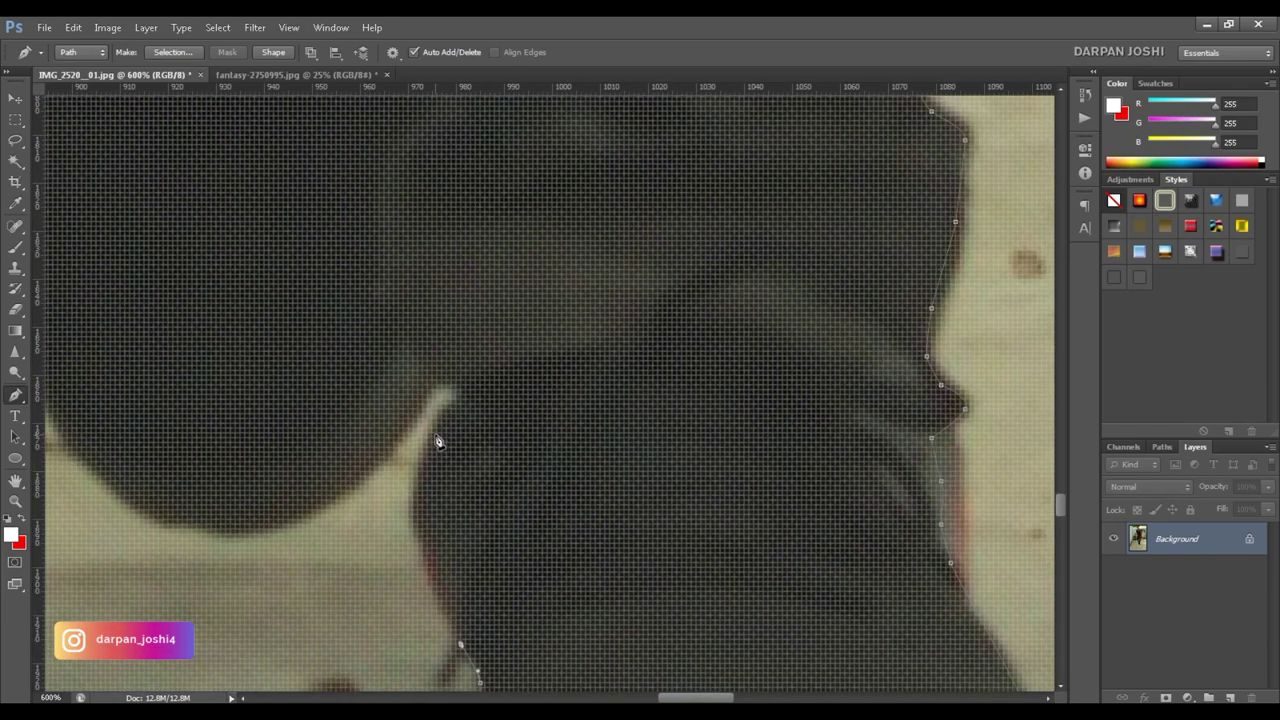
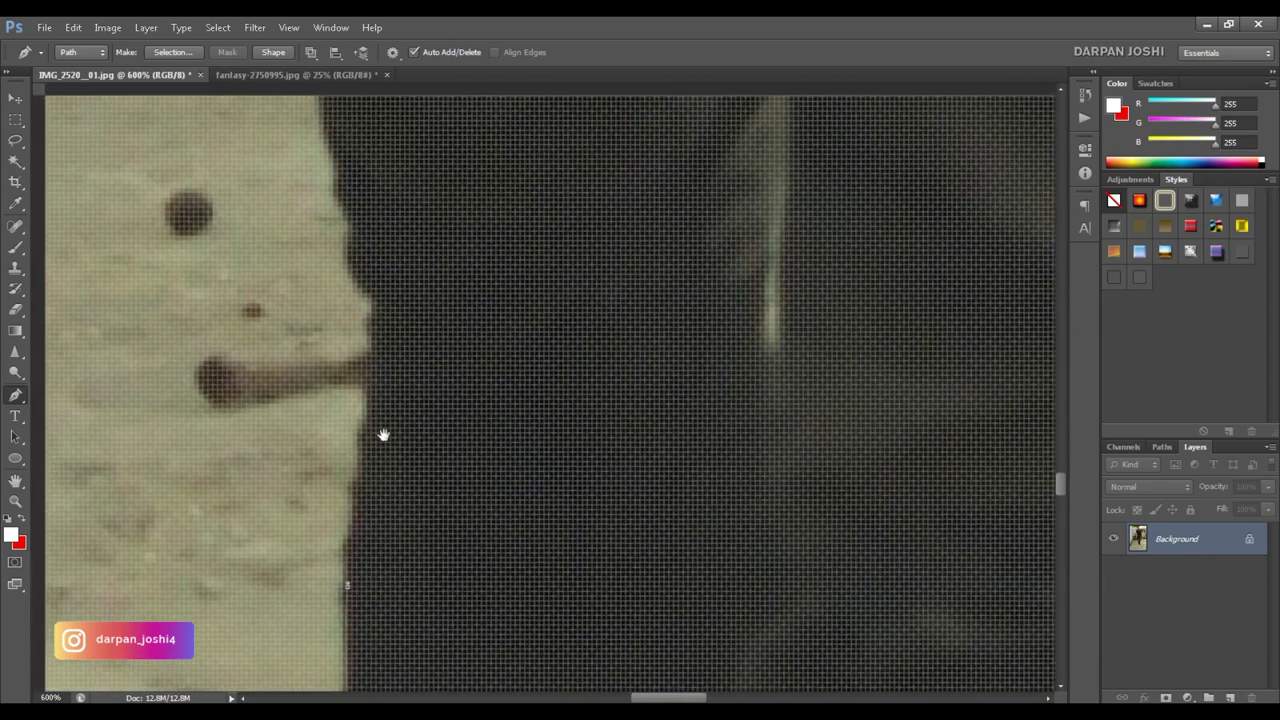
- Trace the trouser and leg edge with Pen anchors, curving one segment along the dark edge
{"action": "left_click", "coordinate": [380, 308]}
{"action": "scroll", "coordinate": [340, 188], "scroll_direction": "up", "scroll_amount": 4}
{"action": "scroll", "coordinate": [340, 188], "scroll_direction": "left", "scroll_amount": 1}
{"action": "left_click", "coordinate": [237, 220]}
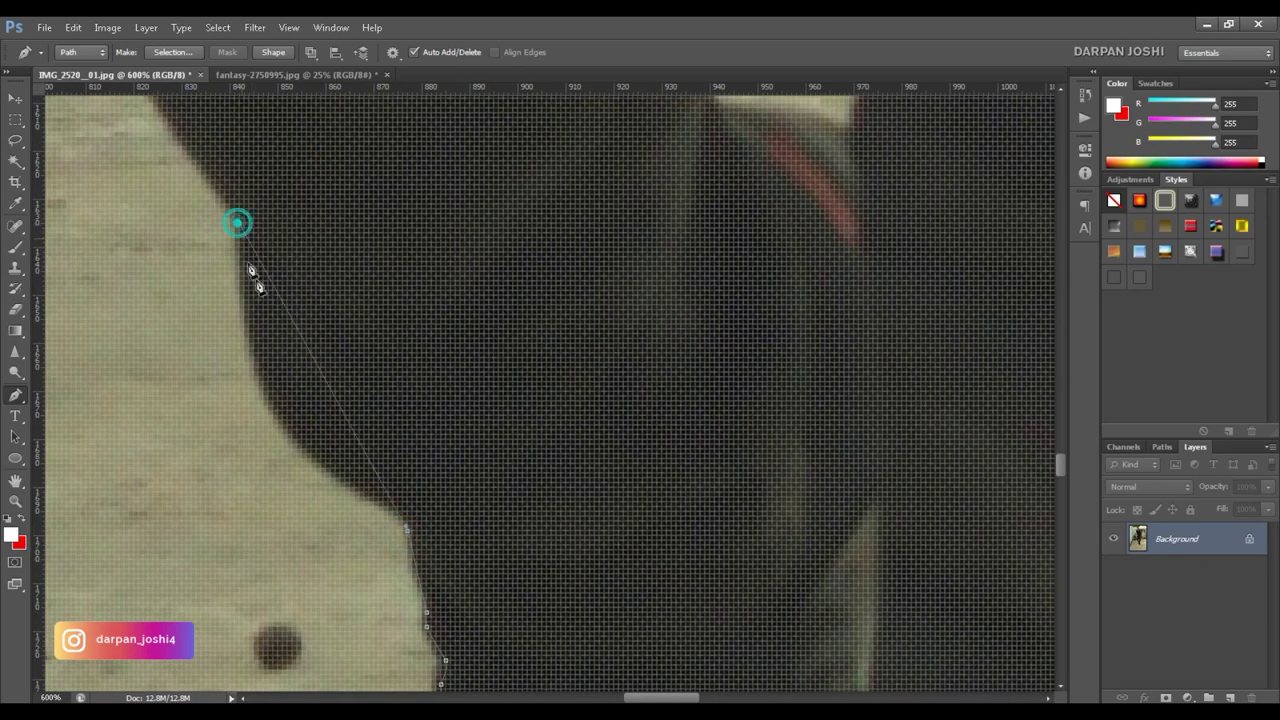
{"action": "left_click_drag", "start_coordinate": [237, 220], "coordinate": [337, 563]}
{"action": "left_click", "coordinate": [331, 486]}
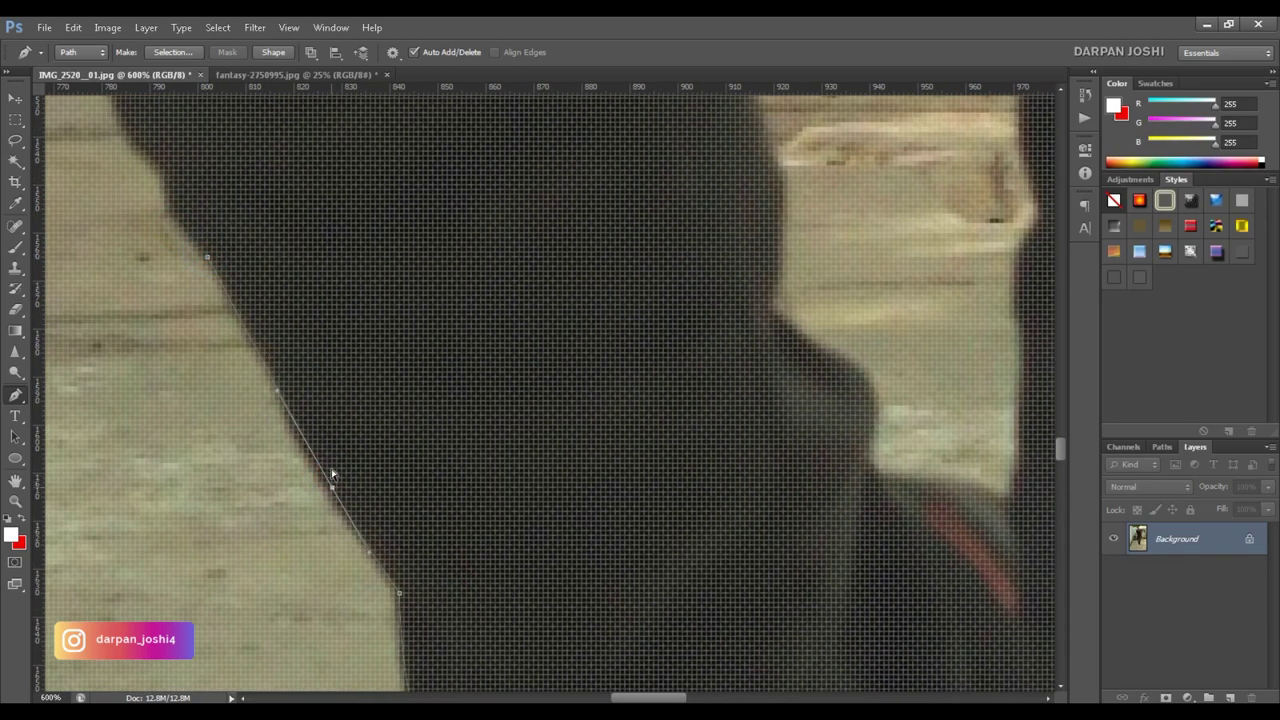
{"action": "left_click_drag", "start_coordinate": [177, 210], "coordinate": [389, 530]}
{"action": "left_click", "coordinate": [373, 494]}
{"action": "left_click", "coordinate": [332, 441]}
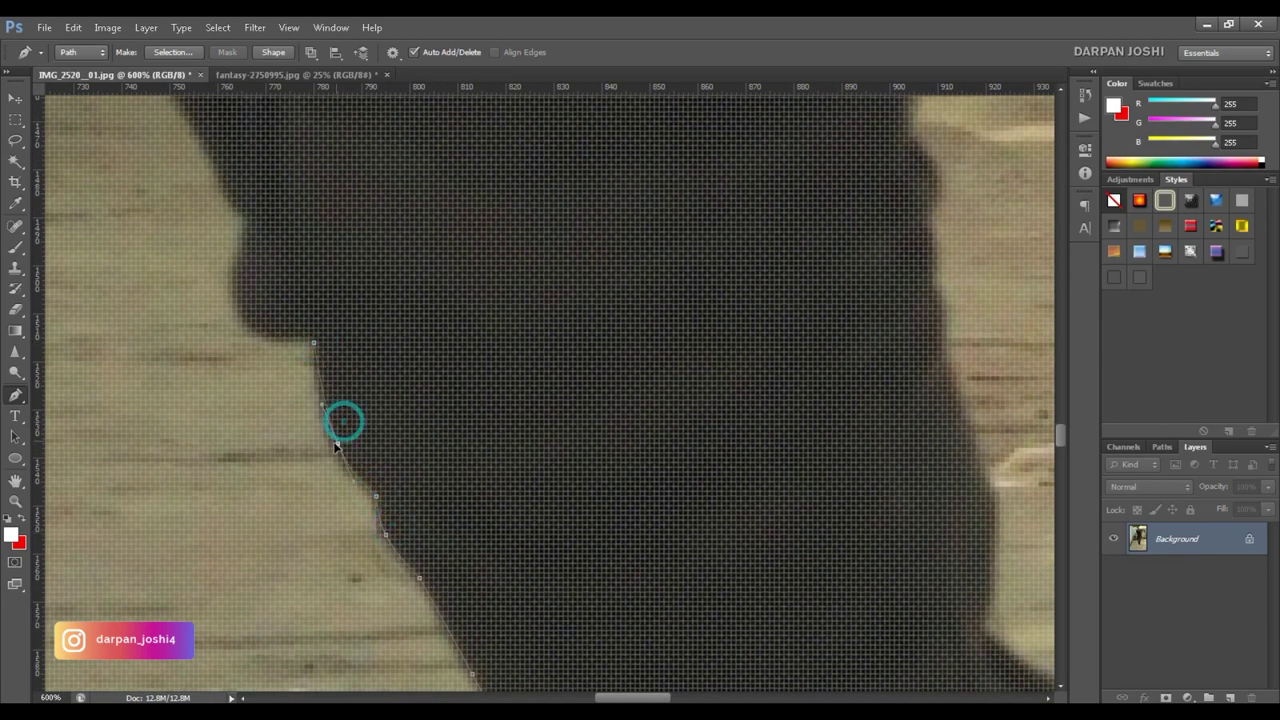
{"action": "left_click", "coordinate": [313, 342]}
{"action": "mouse_move", "coordinate": [256, 228]}
{"action": "left_mouse_down"}
{"action": "mouse_move", "coordinate": [240, 313]}
{"action": "mouse_move", "coordinate": [354, 369]}
{"action": "left_mouse_up"}
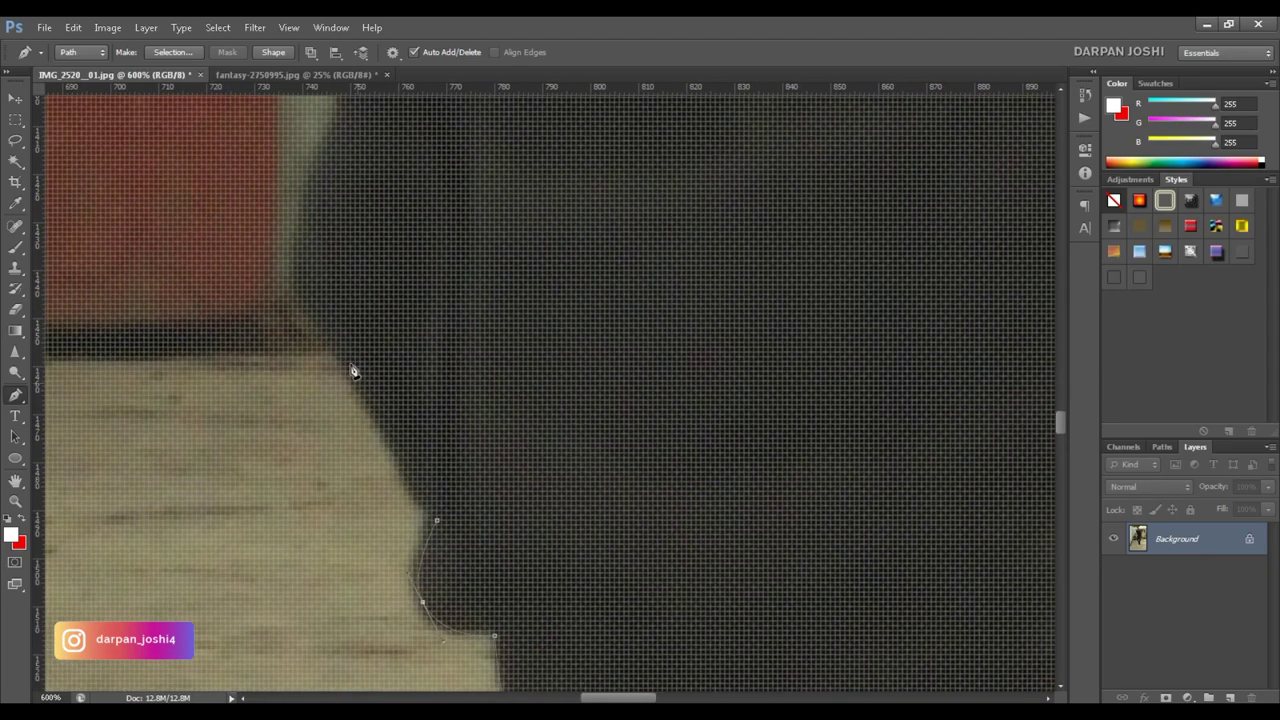
- Continue the path up the vertical body edge beside the red wall panel
{"action": "left_click", "coordinate": [335, 342]}
{"action": "left_click", "coordinate": [414, 475]}
{"action": "left_click_drag", "start_coordinate": [414, 475], "coordinate": [391, 394]}
{"action": "left_click", "coordinate": [396, 342]}
{"action": "left_click", "coordinate": [393, 460]}
{"action": "left_click_drag", "start_coordinate": [457, 271], "coordinate": [465, 545]}
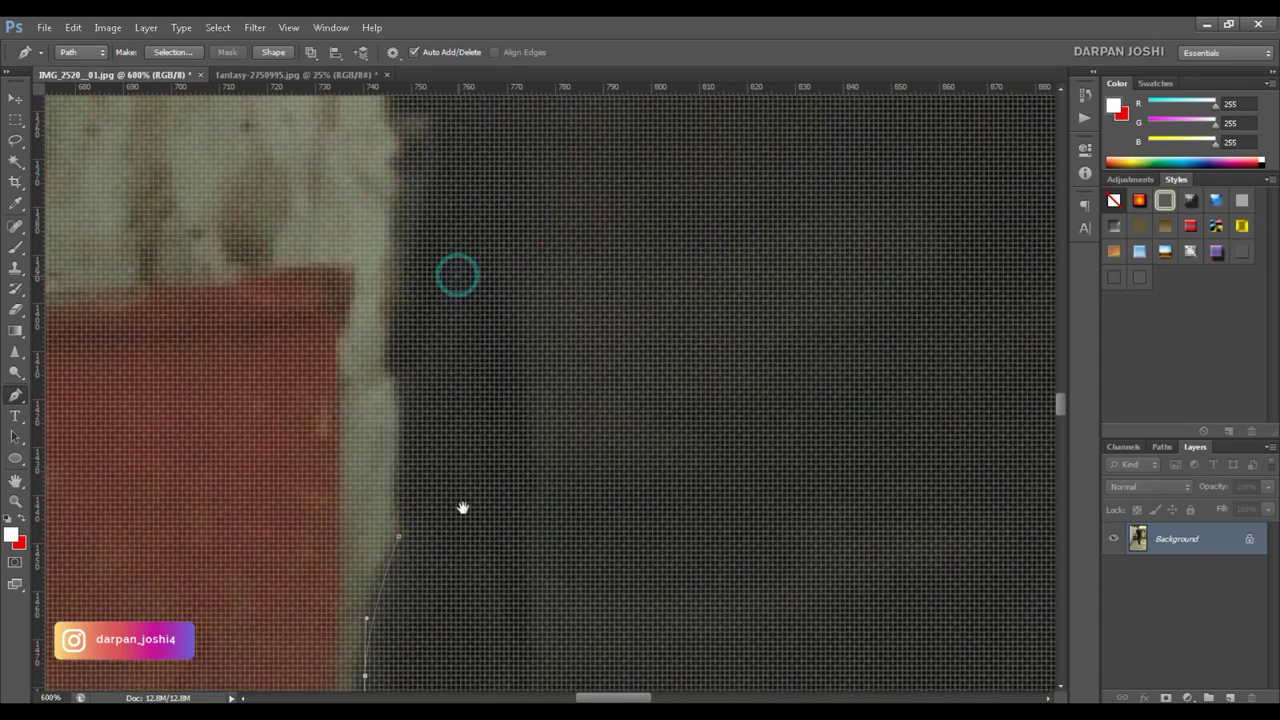
{"action": "left_click", "coordinate": [402, 415]}
{"action": "left_click", "coordinate": [403, 273]}
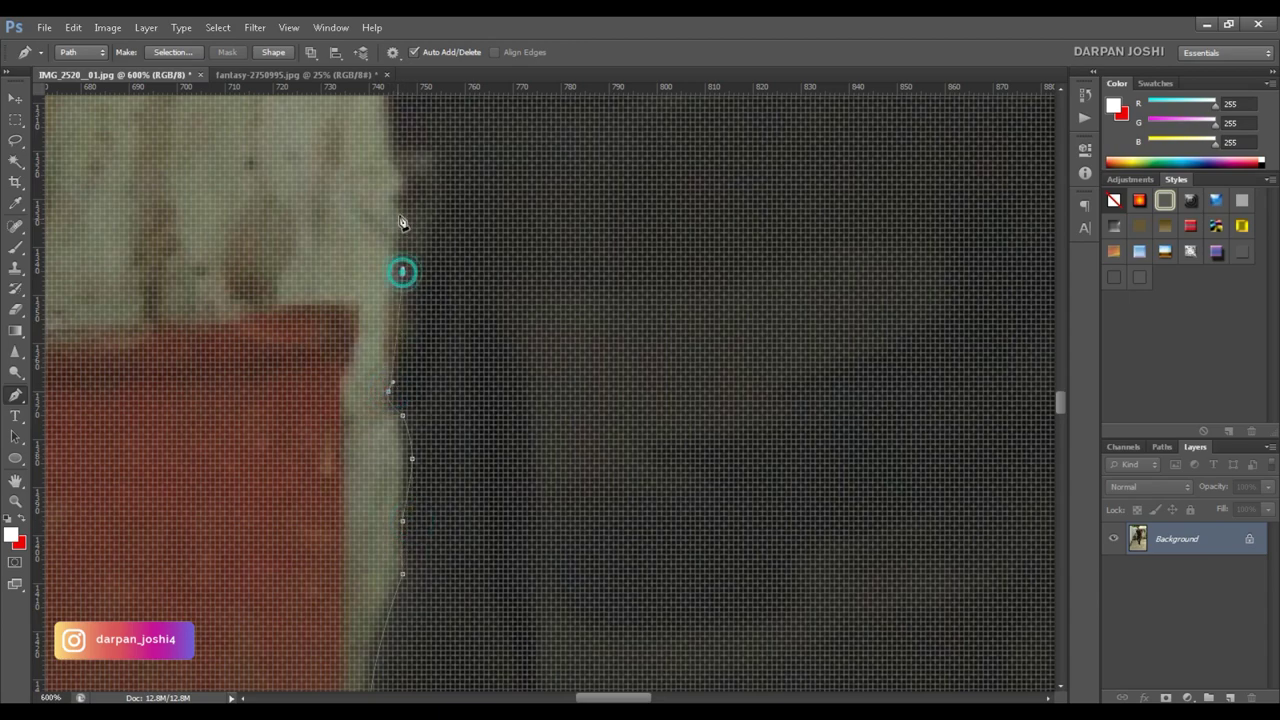
- Extend the path along the upper wall edge to the top of that edge
{"action": "left_click_drag", "start_coordinate": [417, 426], "coordinate": [465, 638]}
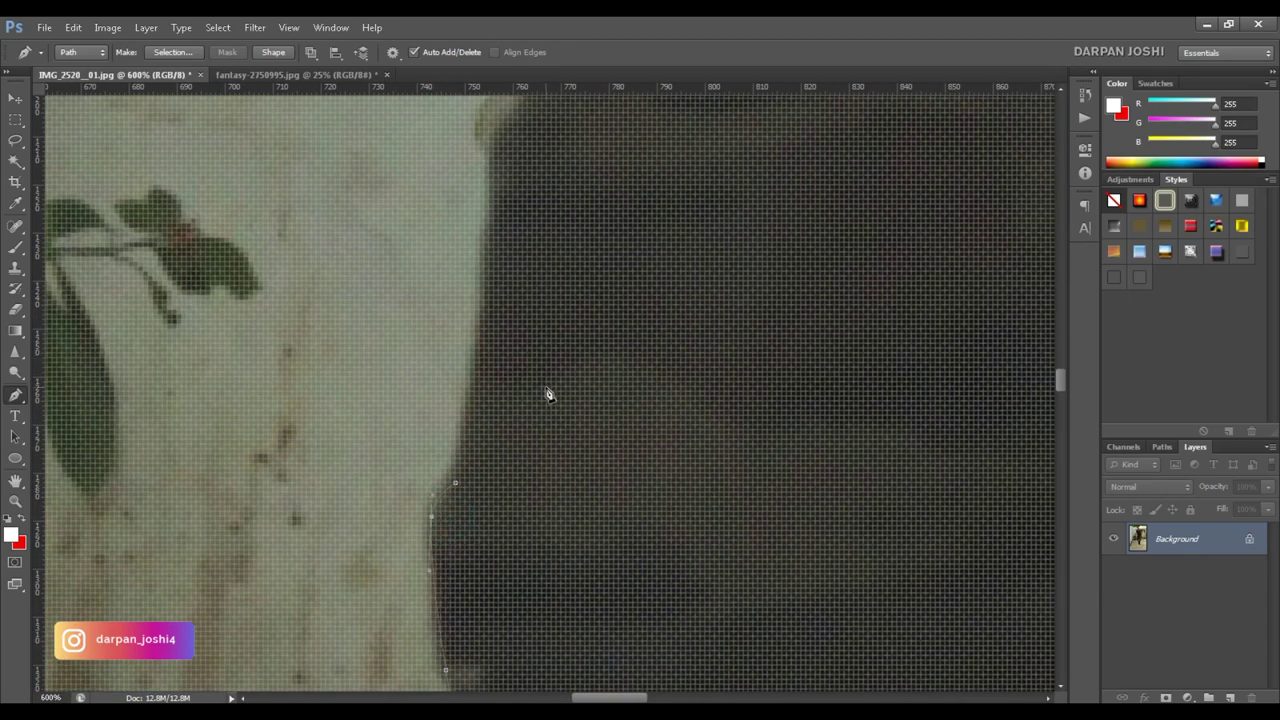
{"action": "left_click_drag", "start_coordinate": [529, 262], "coordinate": [495, 390]}
{"action": "left_click", "coordinate": [457, 263]}
{"action": "left_click", "coordinate": [403, 457]}
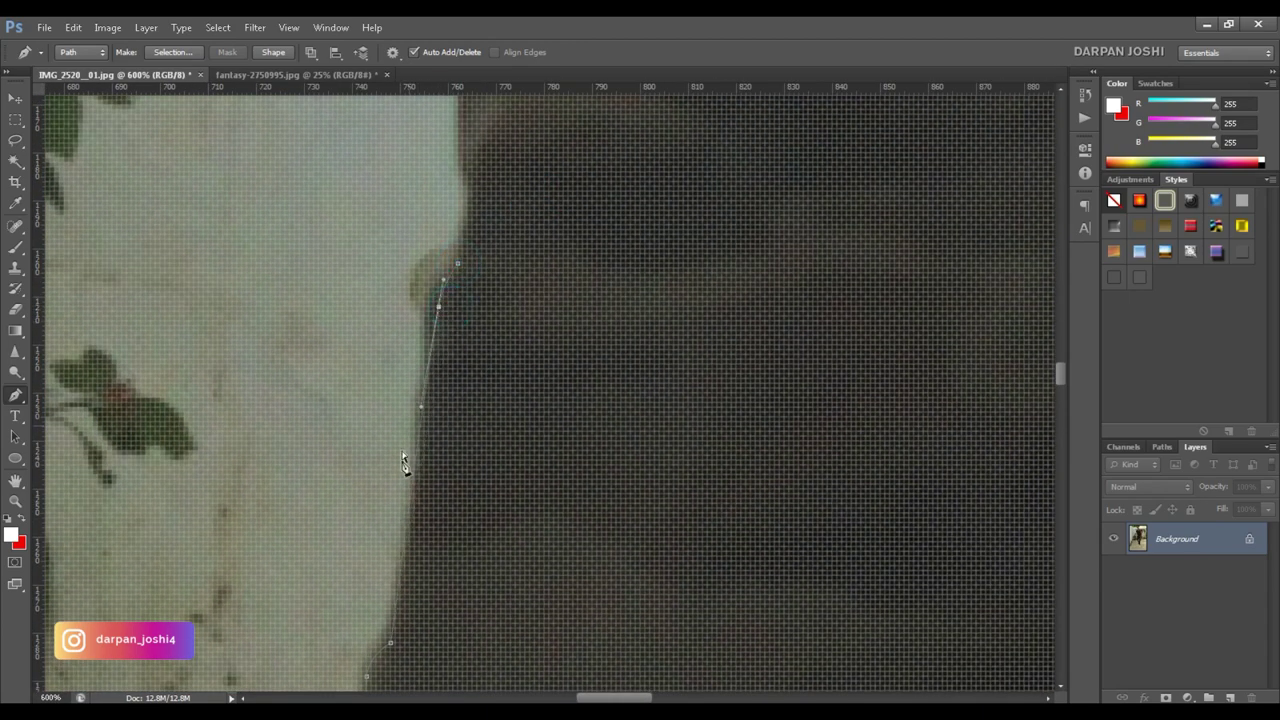
{"action": "left_click_drag", "start_coordinate": [520, 220], "coordinate": [419, 519]}
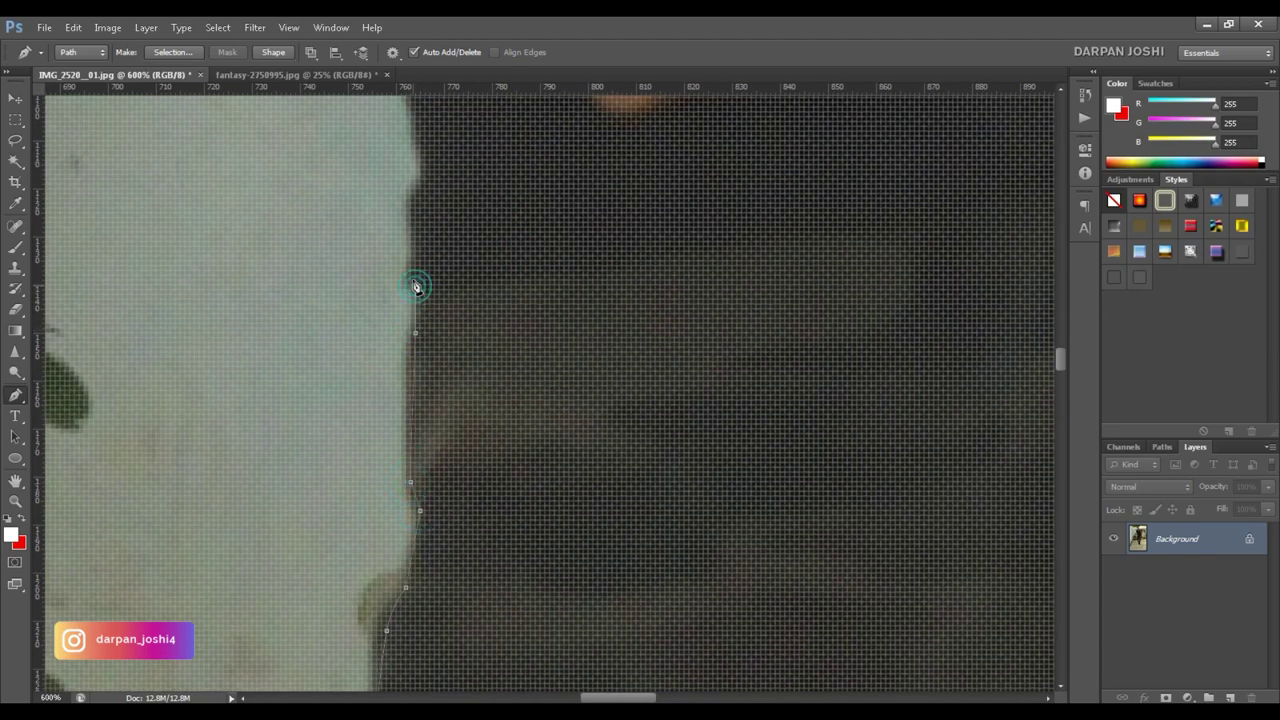
{"action": "left_click", "coordinate": [415, 147]}
- Anchor the path beside the watch, then follow the forearm up to the elbow, zooming in on the sleeve
{"action": "left_click_drag", "start_coordinate": [429, 174], "coordinate": [468, 566]}
{"action": "left_click", "coordinate": [437, 500]}
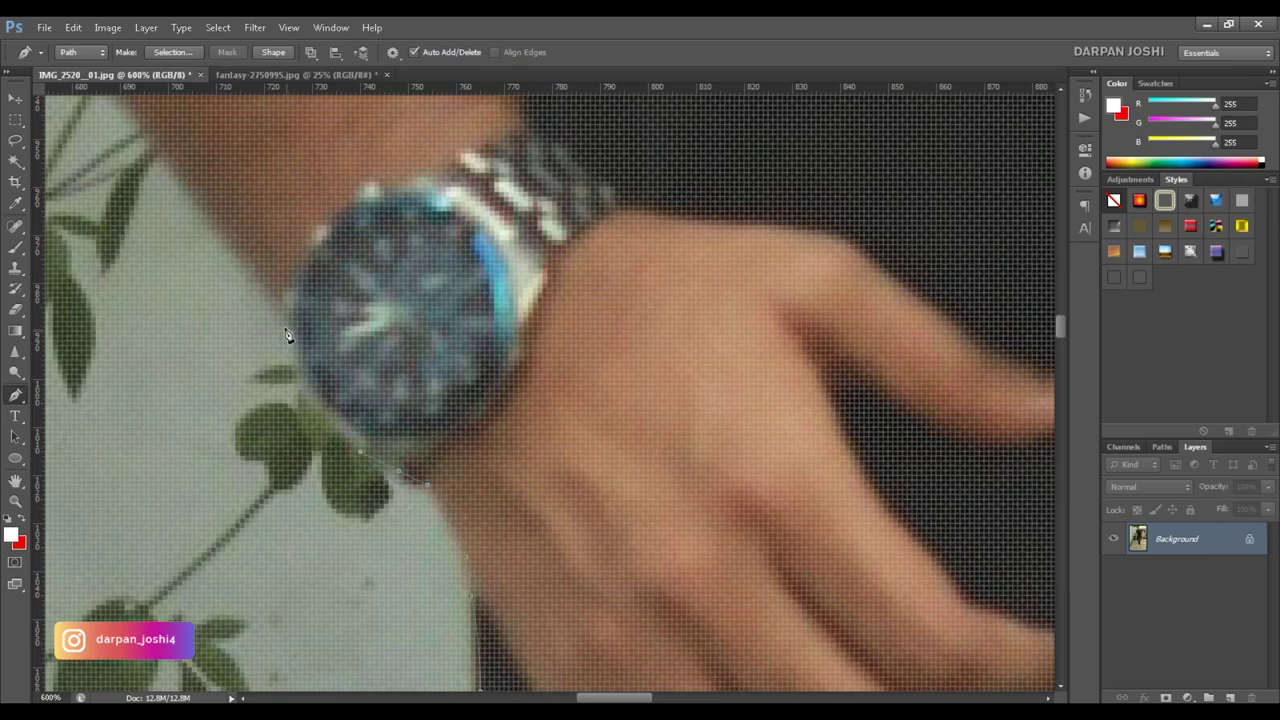
{"action": "left_click_drag", "start_coordinate": [252, 279], "coordinate": [467, 539]}
{"action": "left_click_drag", "start_coordinate": [143, 157], "coordinate": [381, 478]}
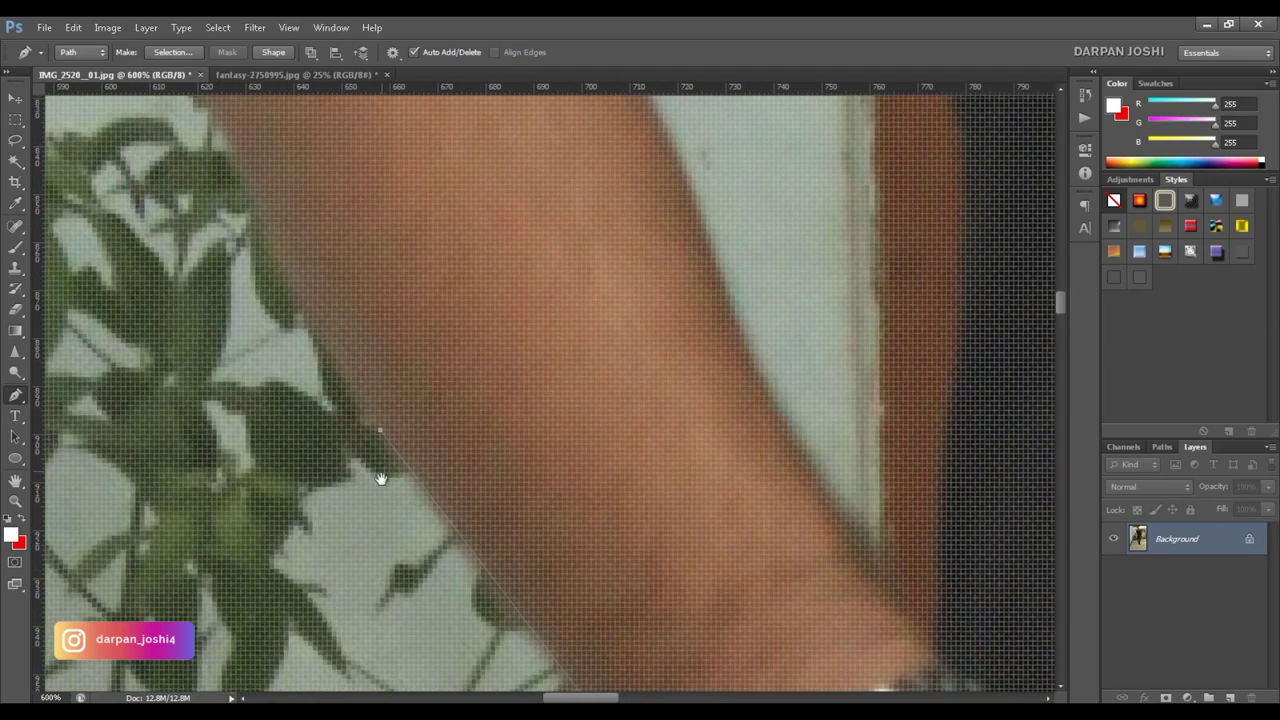
{"action": "left_click_drag", "start_coordinate": [284, 338], "coordinate": [484, 705]}
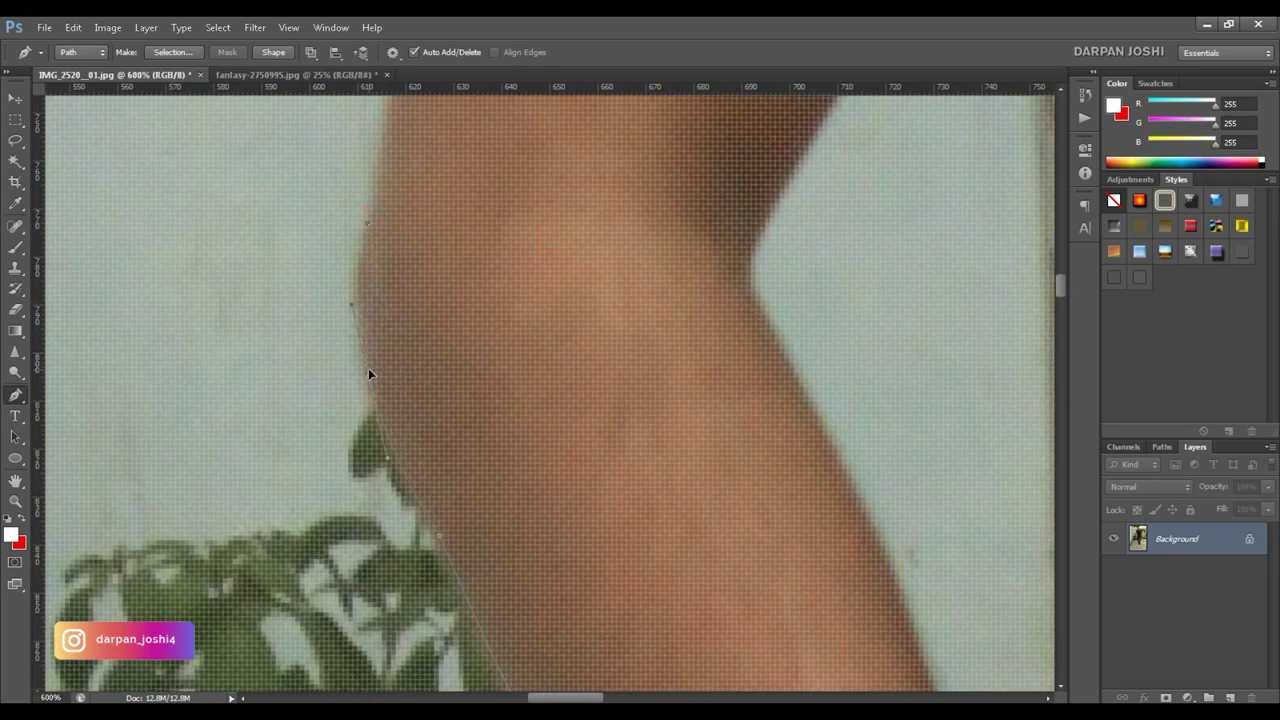
{"action": "scroll", "coordinate": [368, 374], "scroll_direction": "up", "scroll_amount": 5}
{"action": "scroll", "coordinate": [400, 330], "scroll_direction": "up", "scroll_amount": 3}
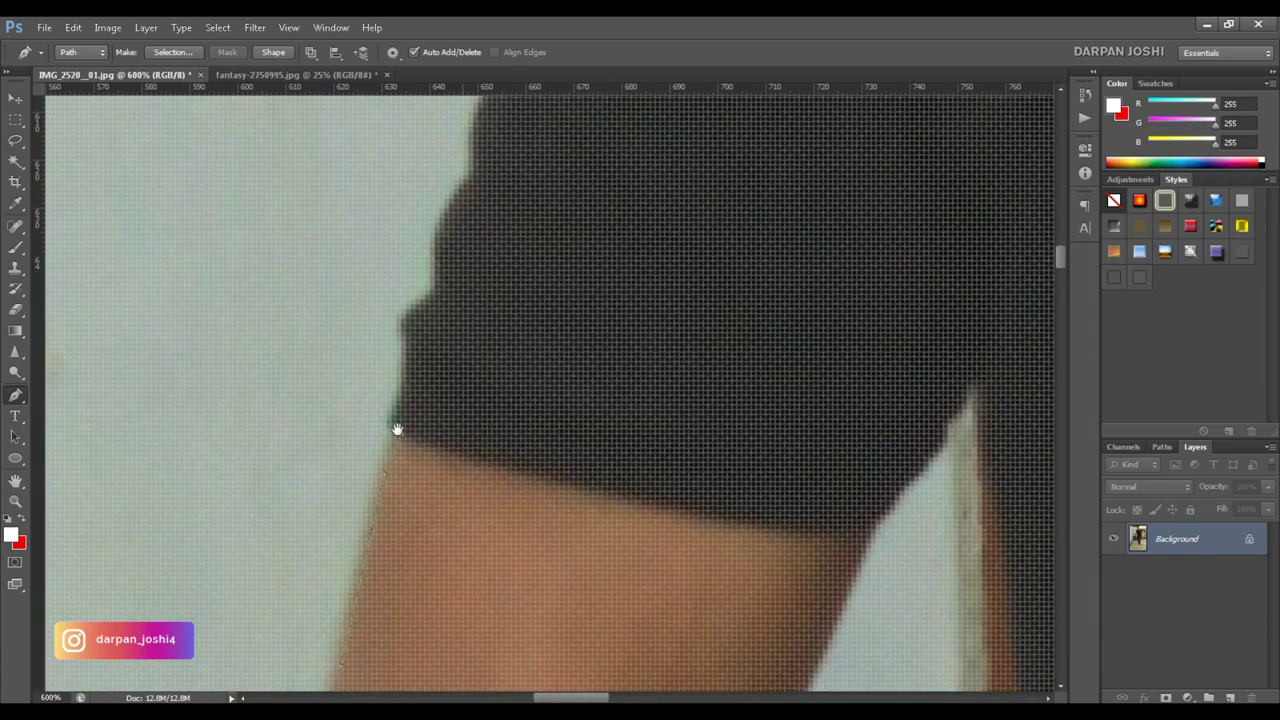
{"action": "key", "text": "ctrl+plus"}
- Trace the upper arm and sleeve edge toward the shoulder
{"action": "left_click", "coordinate": [380, 387]}
{"action": "left_click", "coordinate": [378, 318]}
{"action": "left_click", "coordinate": [464, 149]}
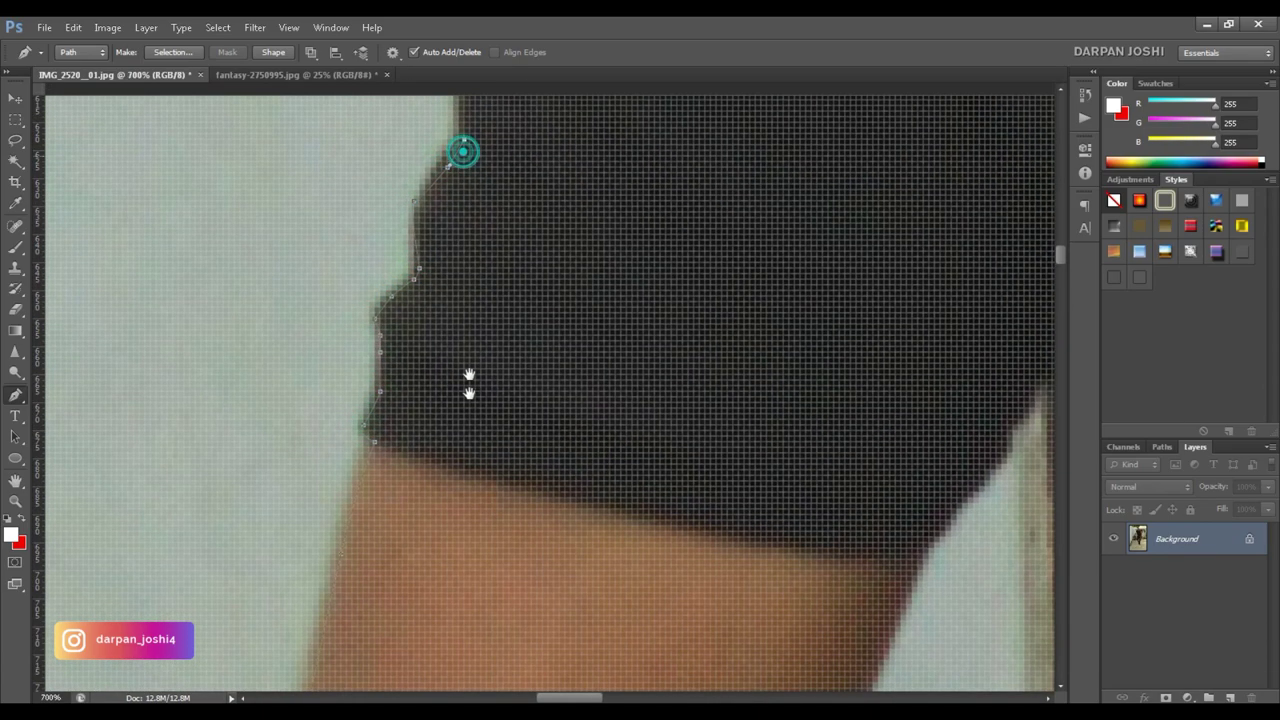
{"action": "scroll", "coordinate": [476, 450], "scroll_direction": "up", "scroll_amount": 4}
{"action": "left_click", "coordinate": [580, 203]}
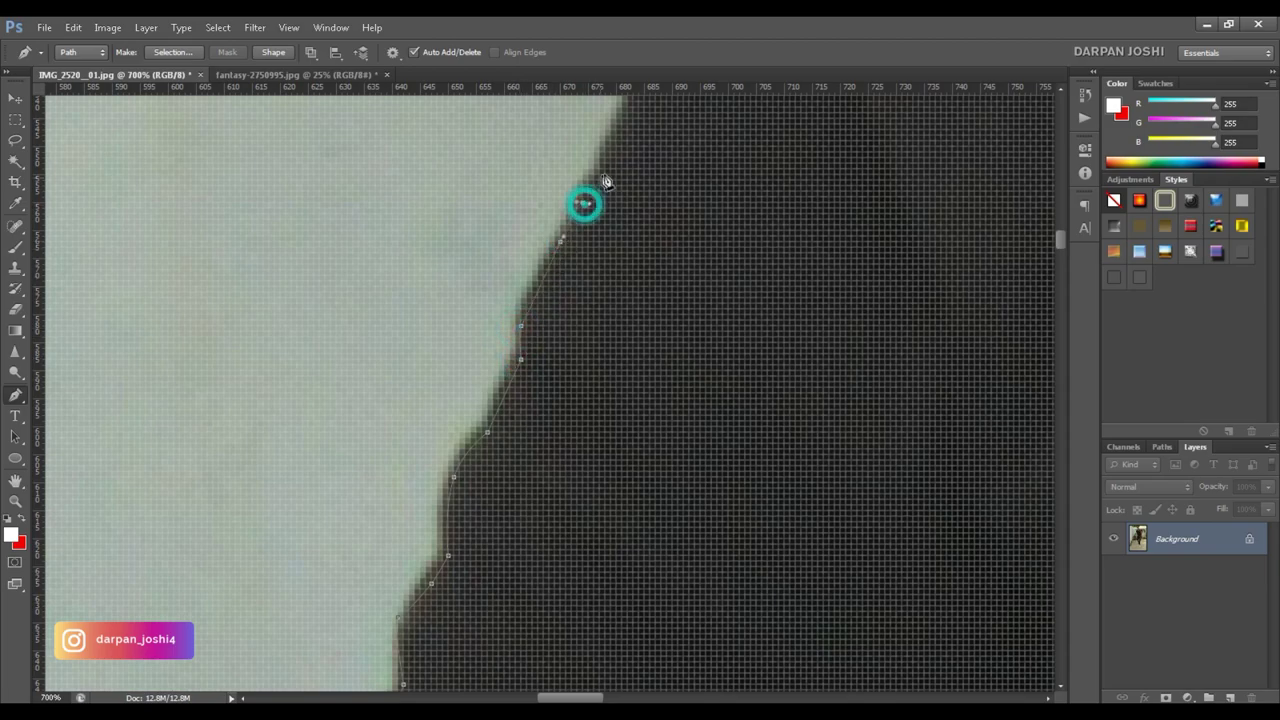
{"action": "scroll", "coordinate": [469, 543], "scroll_direction": "up", "scroll_amount": 2}
{"action": "left_click", "coordinate": [491, 294]}
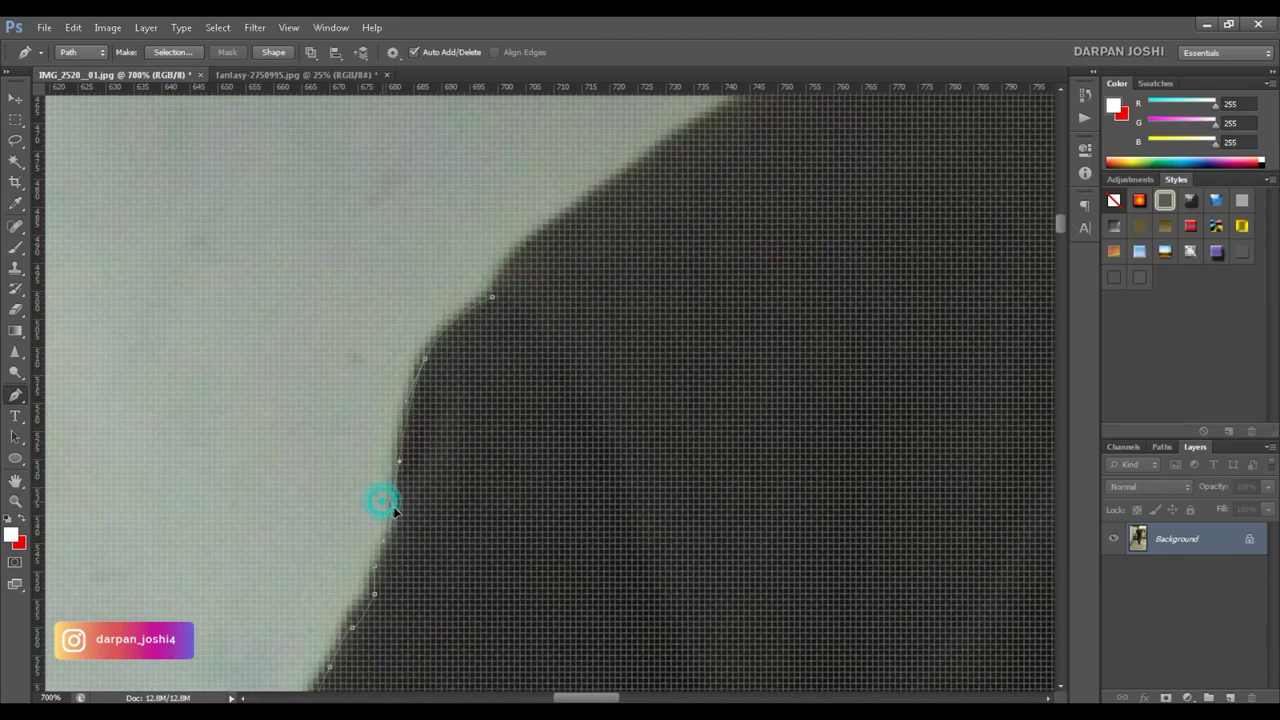
- Follow the shoulder curve up to where the shoulder meets the neck
{"action": "scroll", "coordinate": [390, 520], "scroll_direction": "up", "scroll_amount": 3}
{"action": "scroll", "coordinate": [390, 520], "scroll_direction": "right", "scroll_amount": 3}
{"action": "left_click", "coordinate": [333, 501]}
{"action": "left_click", "coordinate": [563, 344]}
{"action": "left_click", "coordinate": [933, 165]}
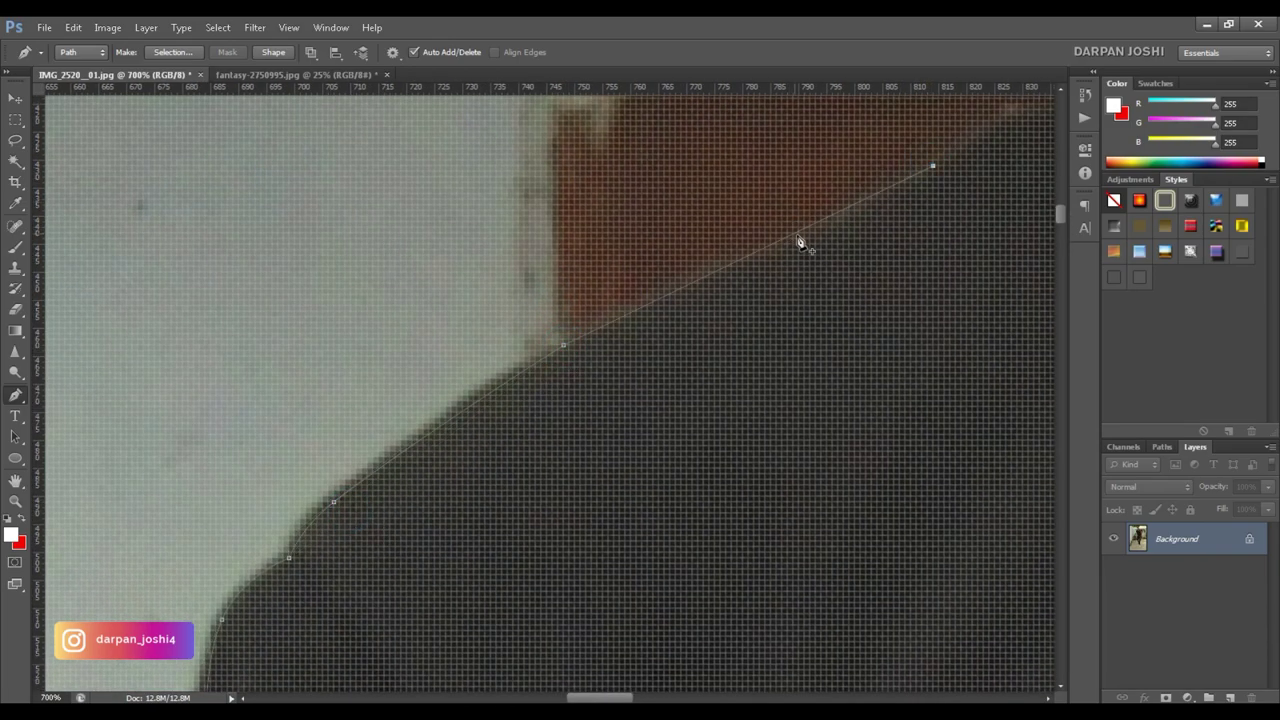
{"action": "scroll", "coordinate": [850, 220], "scroll_direction": "up", "scroll_amount": 3}
{"action": "scroll", "coordinate": [850, 220], "scroll_direction": "right", "scroll_amount": 3}
{"action": "left_click", "coordinate": [895, 188]}
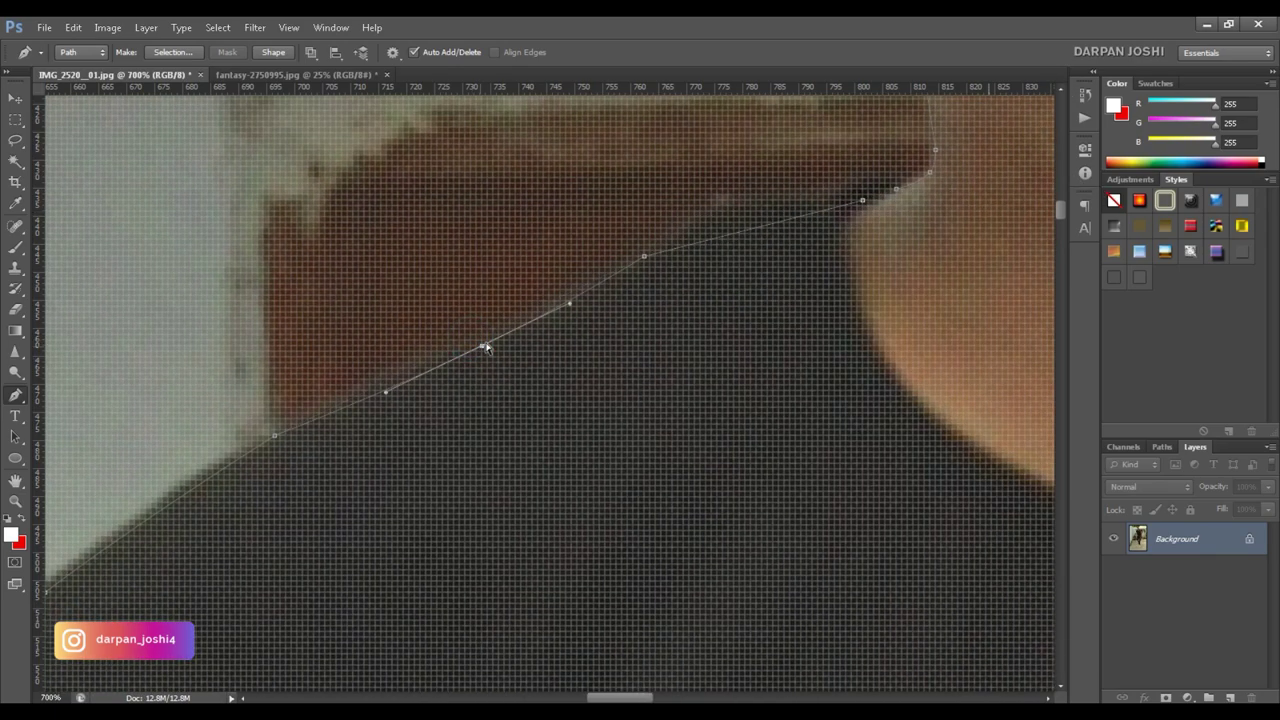
- Zoom out to check the outline, then anchor where the wrist meets the T-shirt
{"action": "key", "text": "z"}
{"action": "right_click", "coordinate": [792, 271]}
{"action": "left_click", "coordinate": [568, 615]}
{"action": "scroll", "coordinate": [575, 405], "scroll_direction": "down", "scroll_amount": 5}
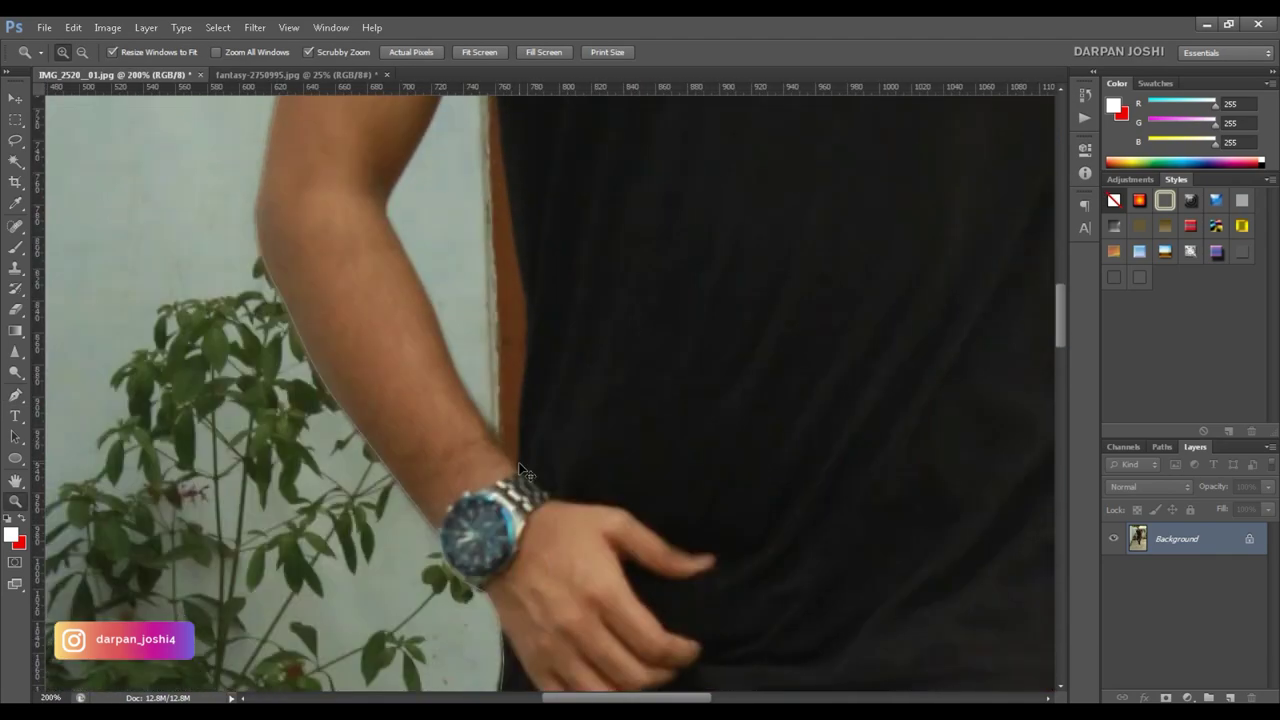
{"action": "left_click_drag", "start_coordinate": [549, 443], "coordinate": [569, 420]}
{"action": "key", "text": "p"}
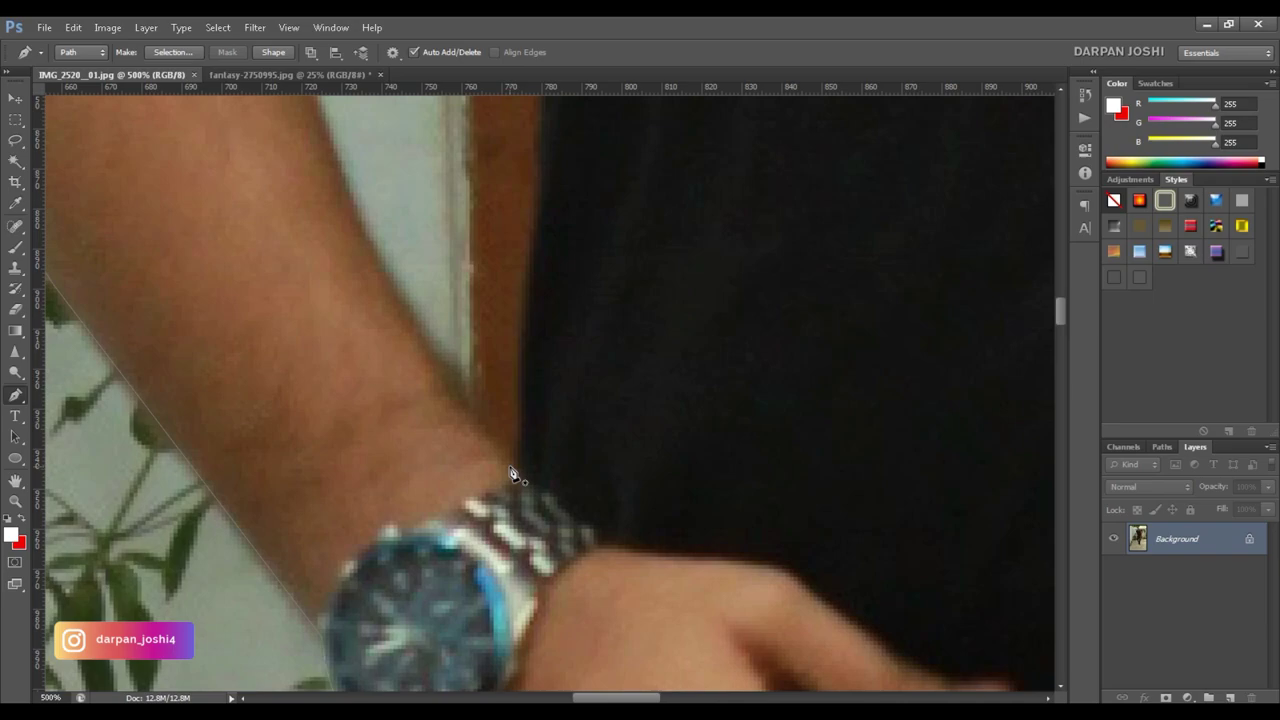
{"action": "left_click", "coordinate": [521, 472]}
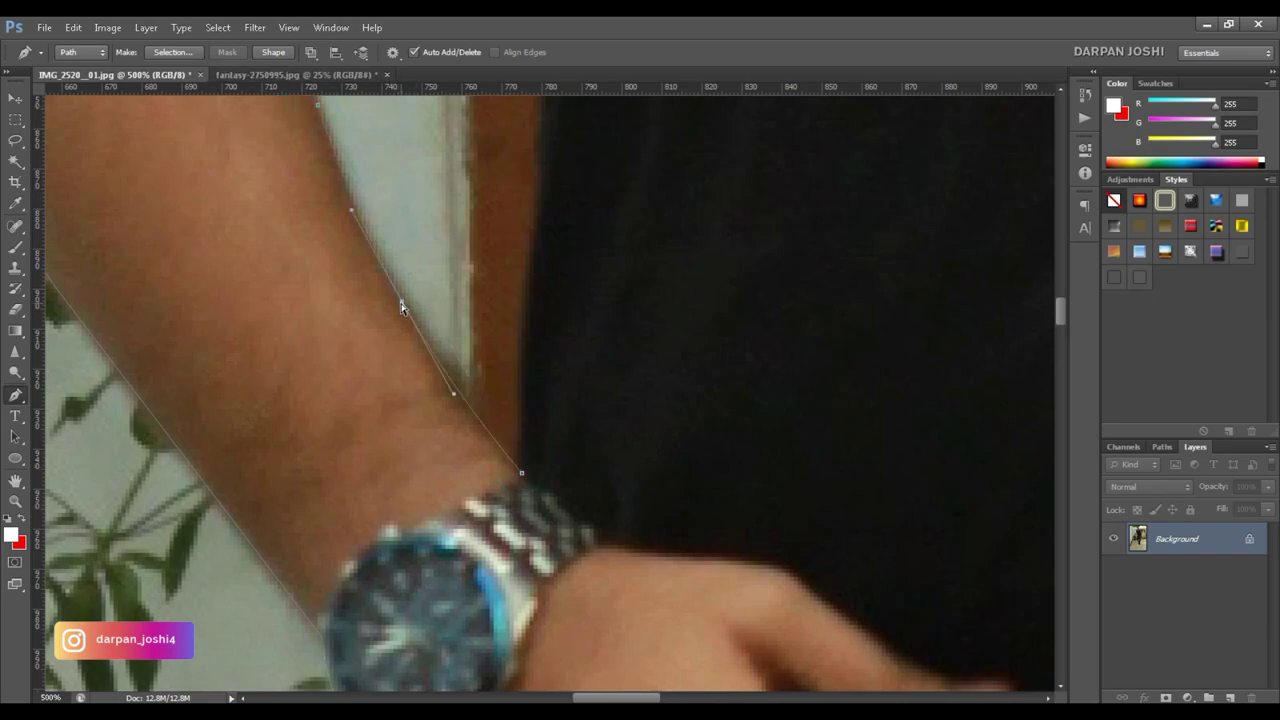
- Outline the inner arm edge from the elbow corner up to the armpit
{"action": "scroll", "coordinate": [401, 304], "scroll_direction": "up", "scroll_amount": 5}
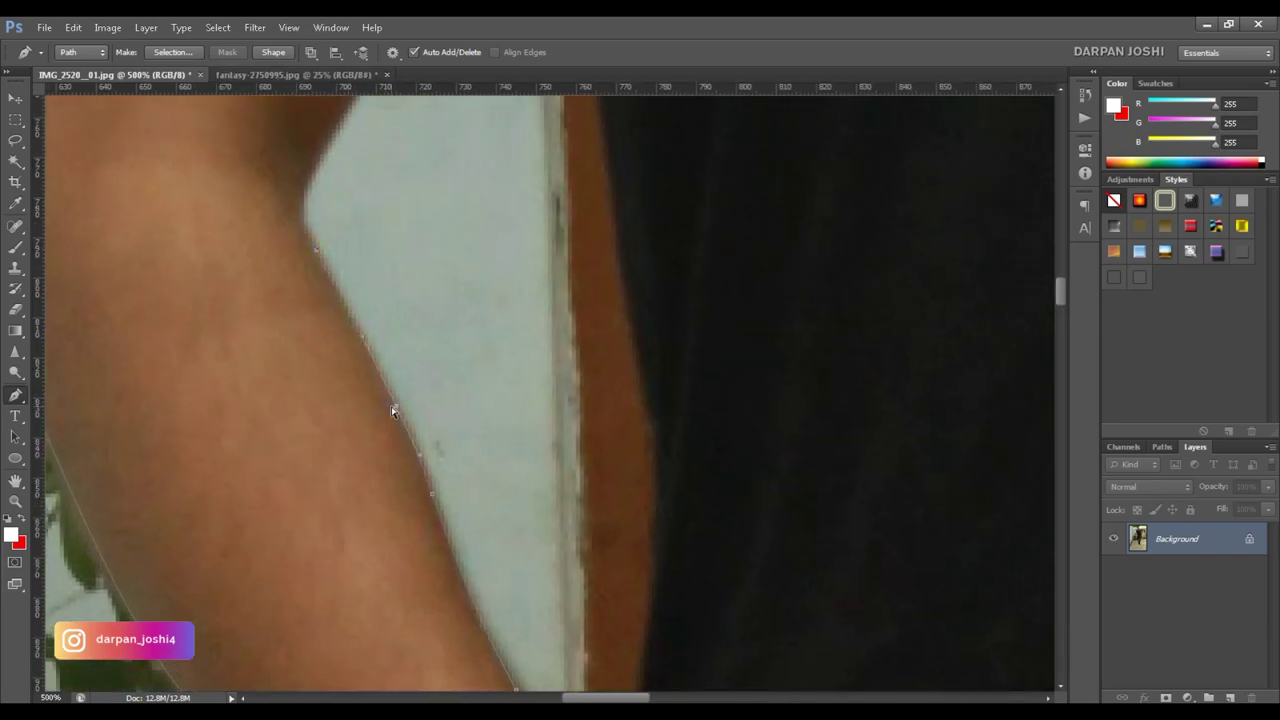
{"action": "scroll", "coordinate": [393, 411], "scroll_direction": "up", "scroll_amount": 3}
{"action": "left_click", "coordinate": [352, 286]}
{"action": "left_click_drag", "start_coordinate": [459, 270], "coordinate": [490, 381]}
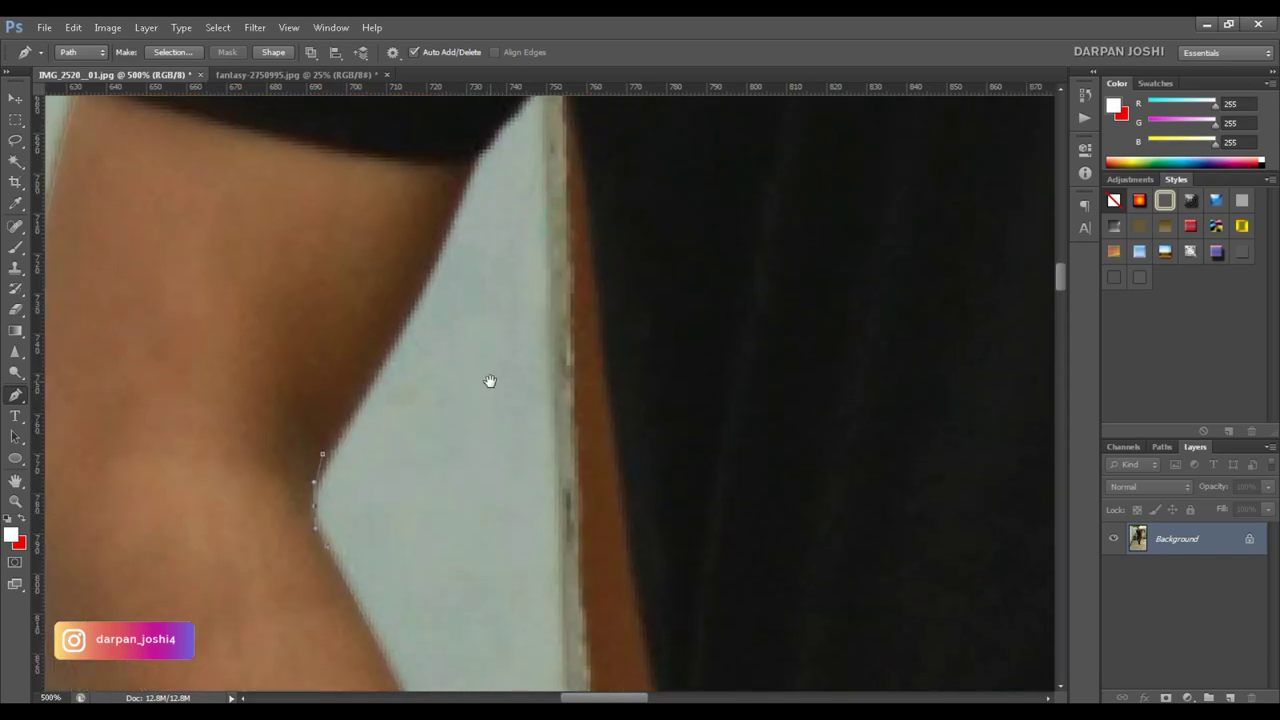
{"action": "left_click", "coordinate": [415, 290]}
{"action": "scroll", "coordinate": [480, 205], "scroll_direction": "up", "scroll_amount": 2}
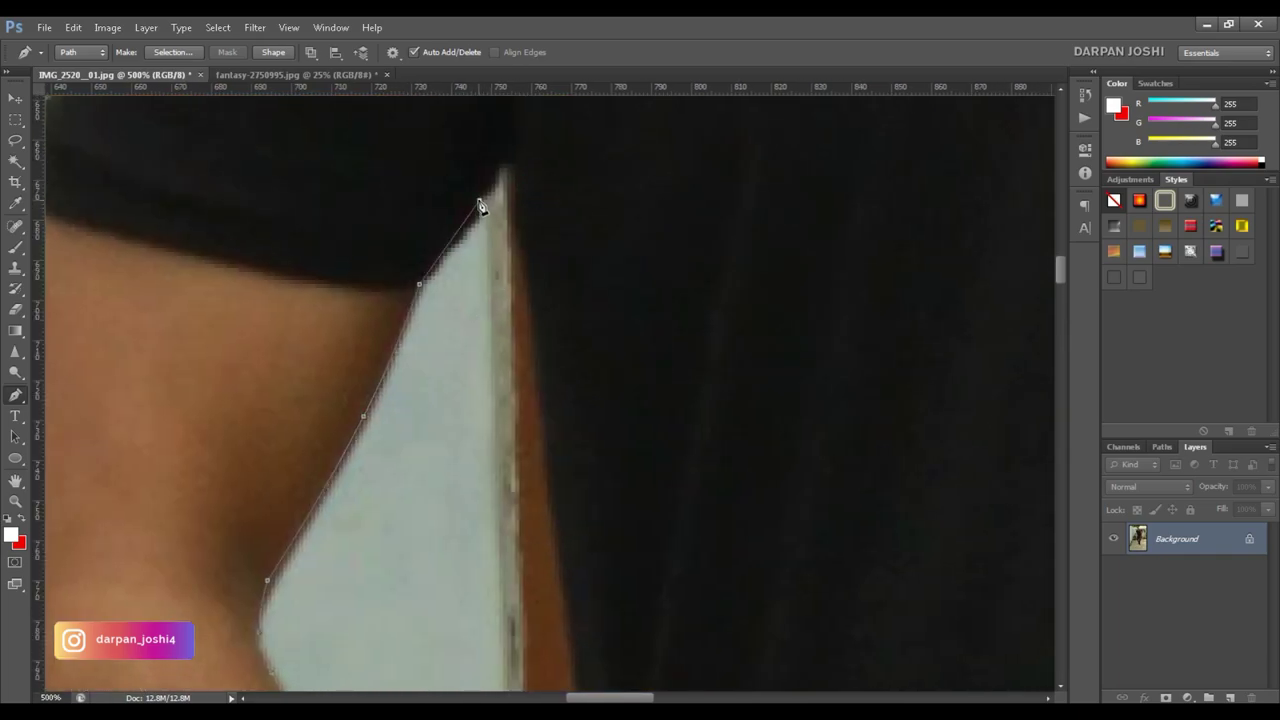
{"action": "left_click", "coordinate": [565, 530]}
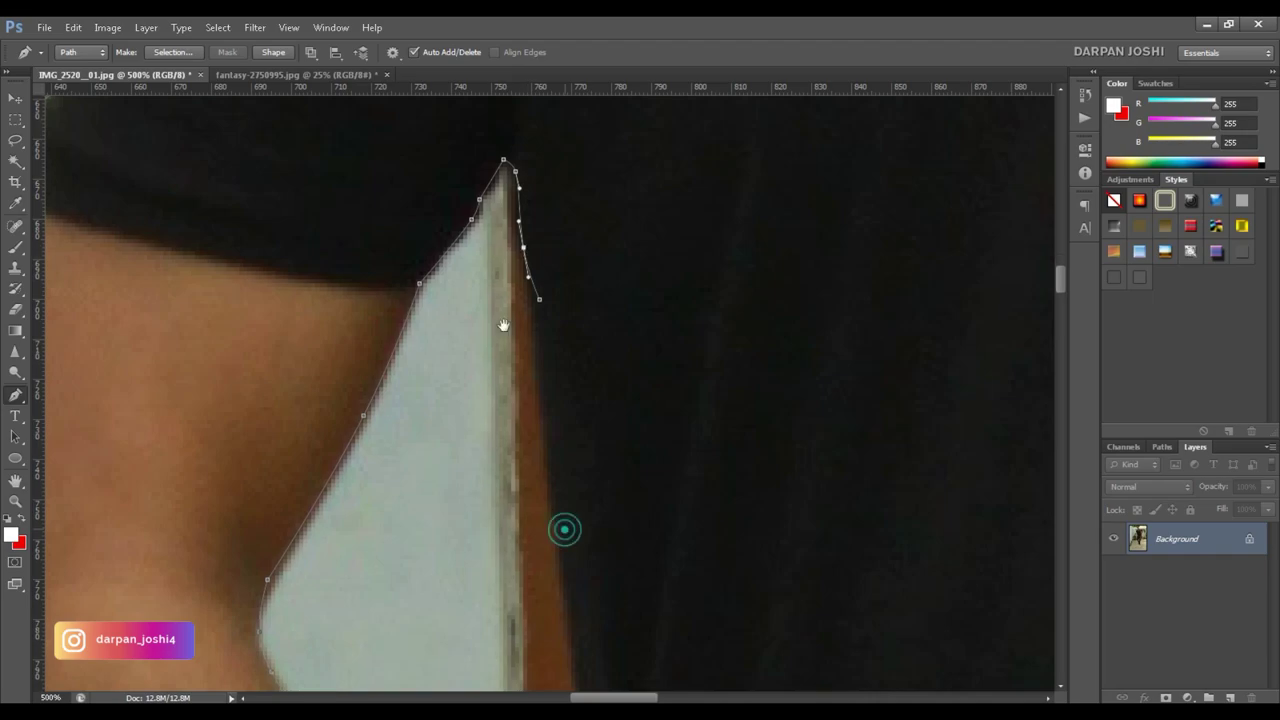
- Run the path down the T-shirt side to the bottom of its edge
{"action": "scroll", "coordinate": [565, 530], "scroll_direction": "down", "scroll_amount": 3}
{"action": "left_click", "coordinate": [551, 649]}
{"action": "scroll", "coordinate": [530, 640], "scroll_direction": "down", "scroll_amount": 2}
{"action": "left_click", "coordinate": [510, 660]}
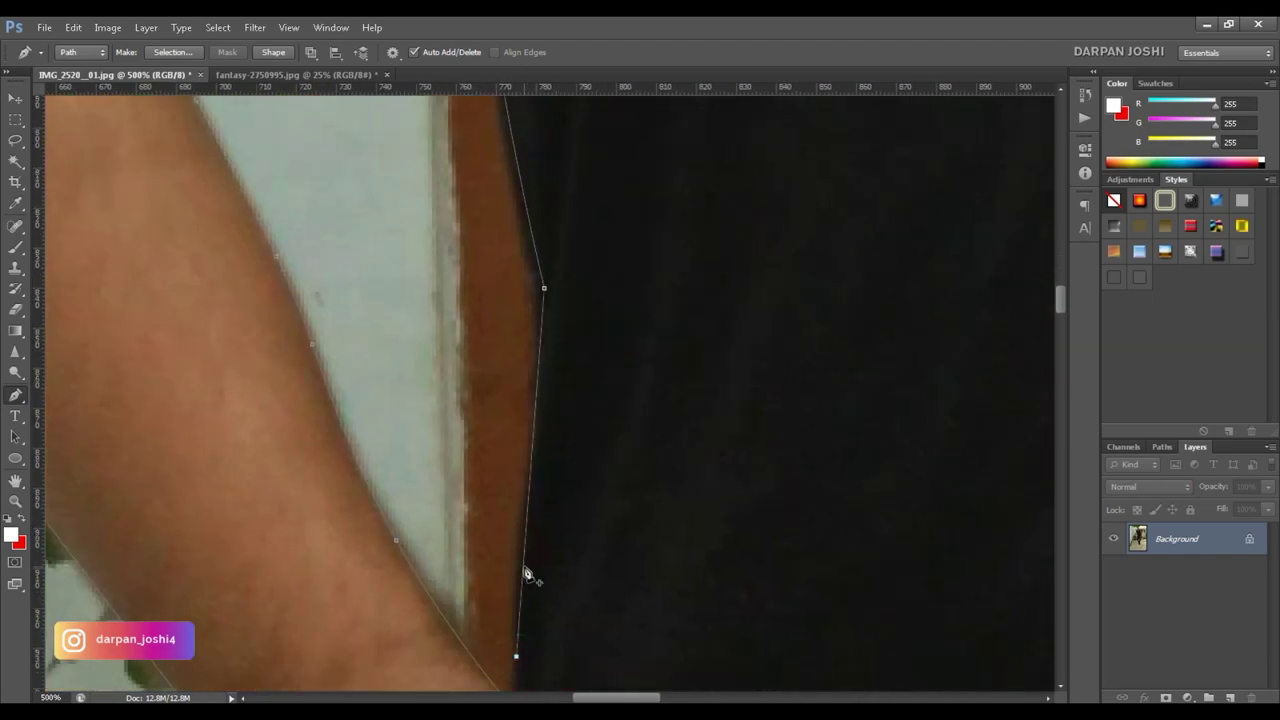
{"action": "scroll", "coordinate": [526, 571], "scroll_direction": "down", "scroll_amount": 3}
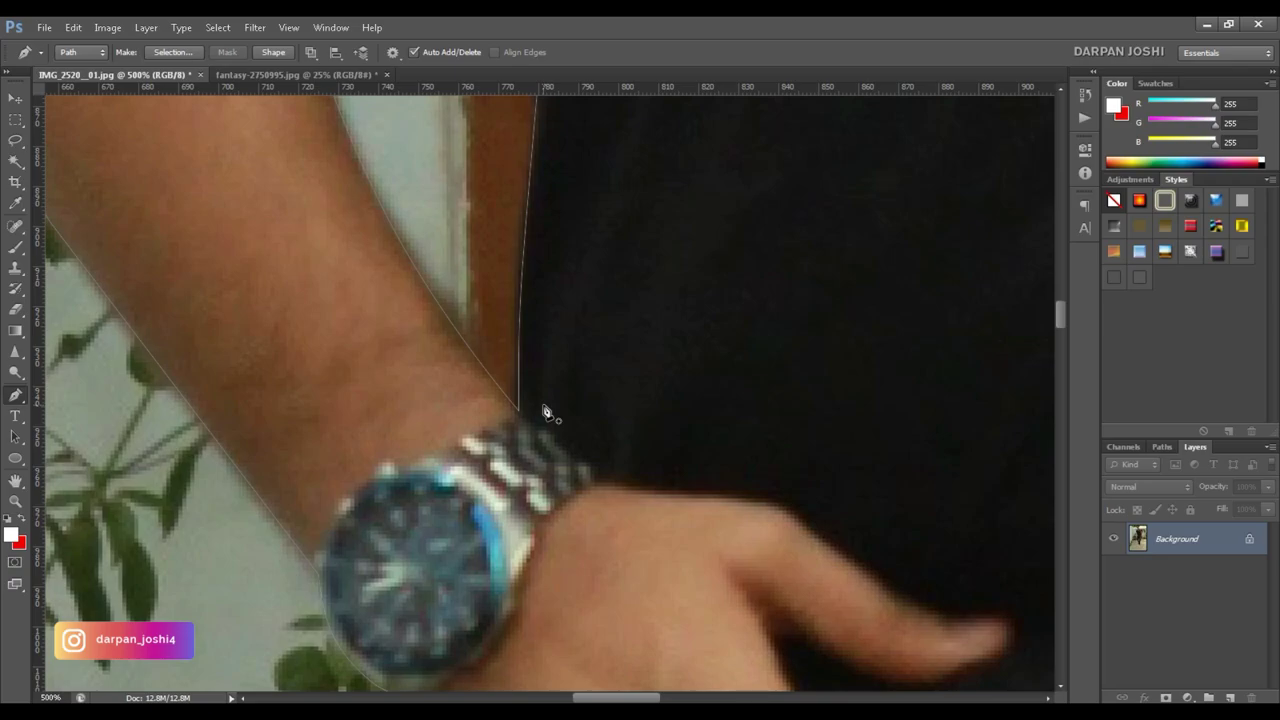
{"action": "key", "text": "z"}
{"action": "right_click", "coordinate": [523, 374]}
- Zoom in on the feet and curve a path segment to follow the trouser edge
{"action": "left_click", "coordinate": [571, 400]}
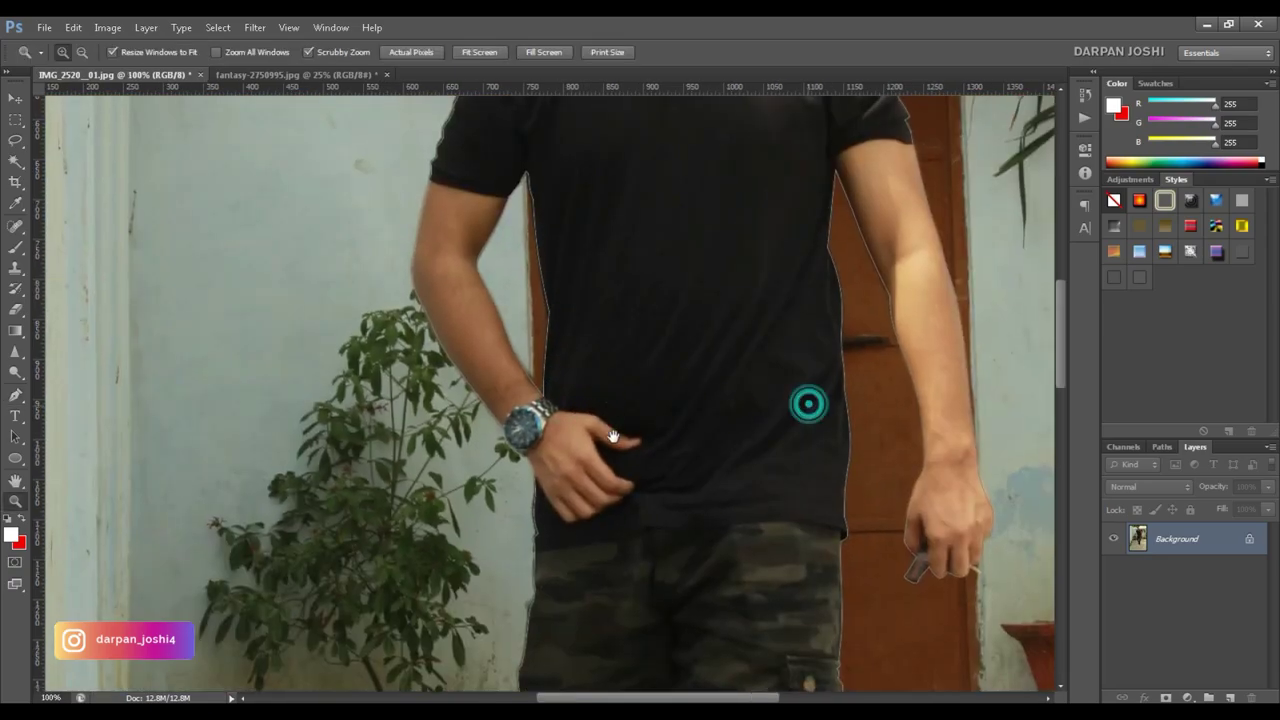
{"action": "scroll", "coordinate": [808, 403], "scroll_direction": "up", "scroll_amount": 3}
{"action": "key", "text": "ctrl+0"}
{"action": "scroll", "coordinate": [520, 503], "scroll_direction": "up", "scroll_amount": 5}
{"action": "scroll", "coordinate": [534, 417], "scroll_direction": "up", "scroll_amount": 3}
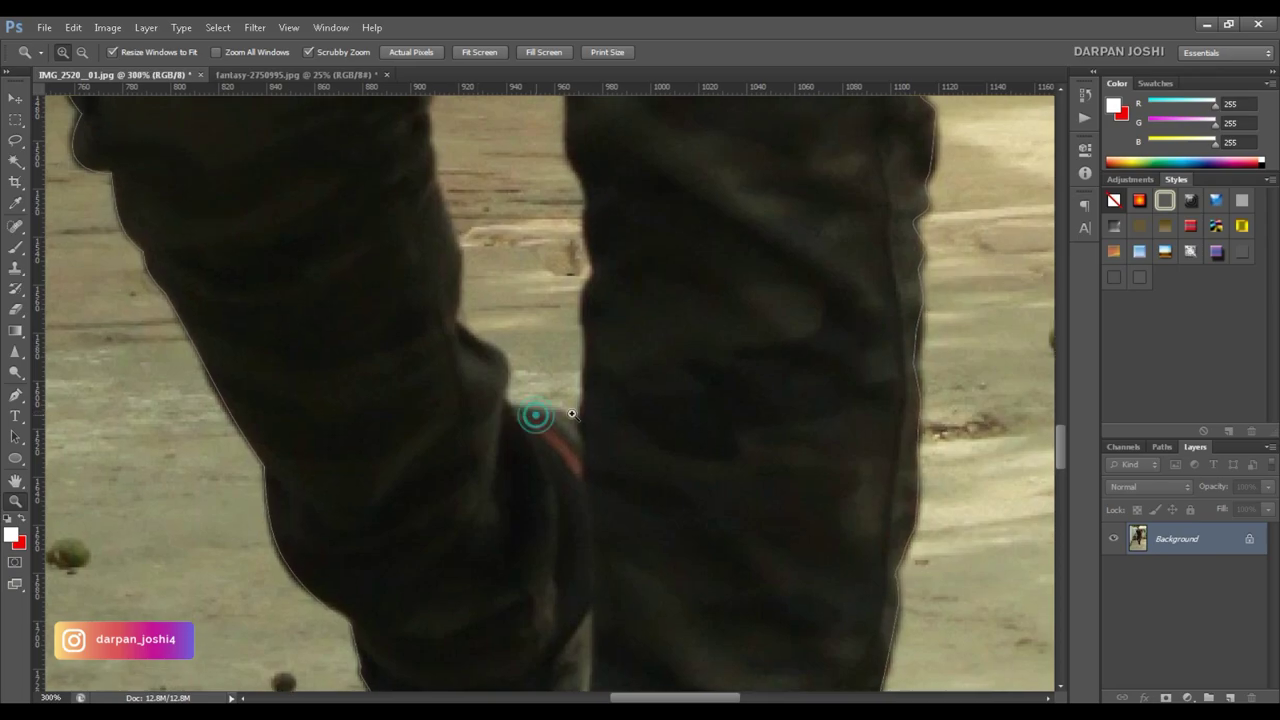
{"action": "key", "text": "p"}
{"action": "left_click_drag", "start_coordinate": [529, 430], "coordinate": [556, 418]}
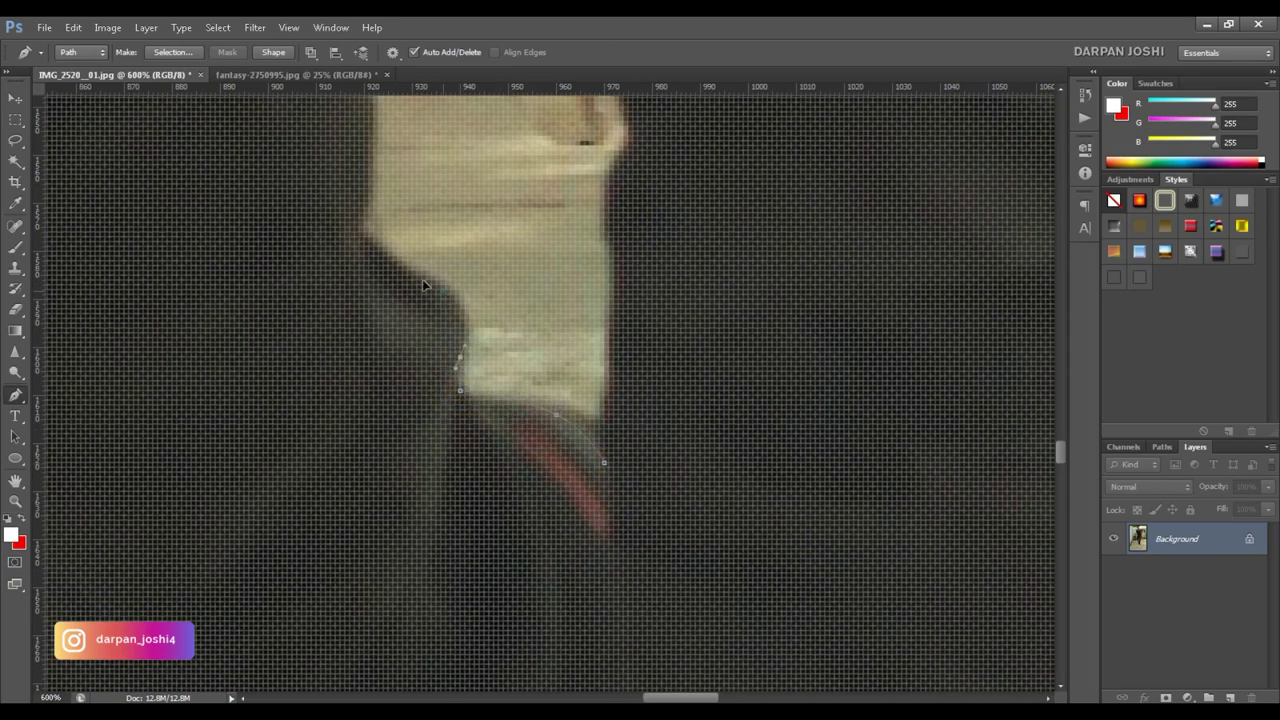
- Add five anchors up the left edge of the gap between the legs
{"action": "scroll", "coordinate": [363, 180], "scroll_direction": "up", "scroll_amount": 5}
{"action": "left_click", "coordinate": [494, 622]}
{"action": "left_click", "coordinate": [499, 492]}
{"action": "left_click", "coordinate": [465, 372]}
{"action": "left_click", "coordinate": [451, 349]}
{"action": "left_click", "coordinate": [451, 314]}
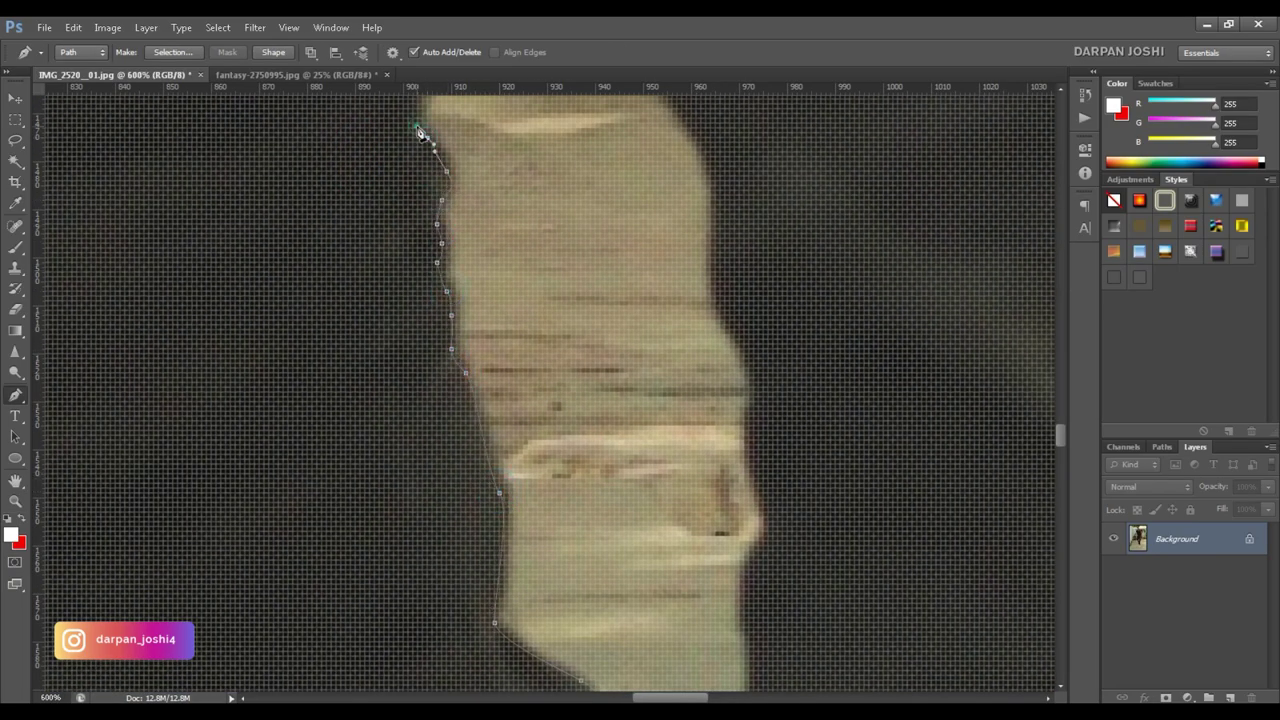
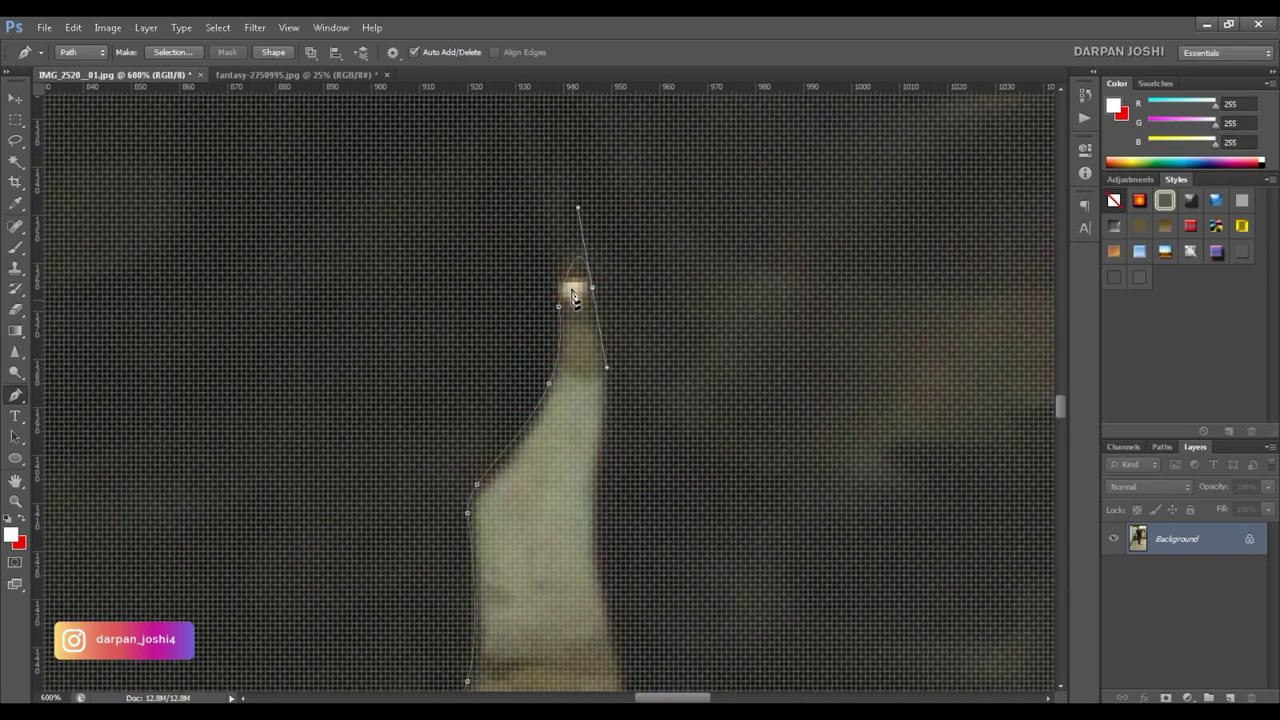
- Add the remaining pen anchors down the figure's right edge, curving the path along the arm
{"action": "left_click", "coordinate": [601, 527]}
{"action": "left_click", "coordinate": [606, 594]}
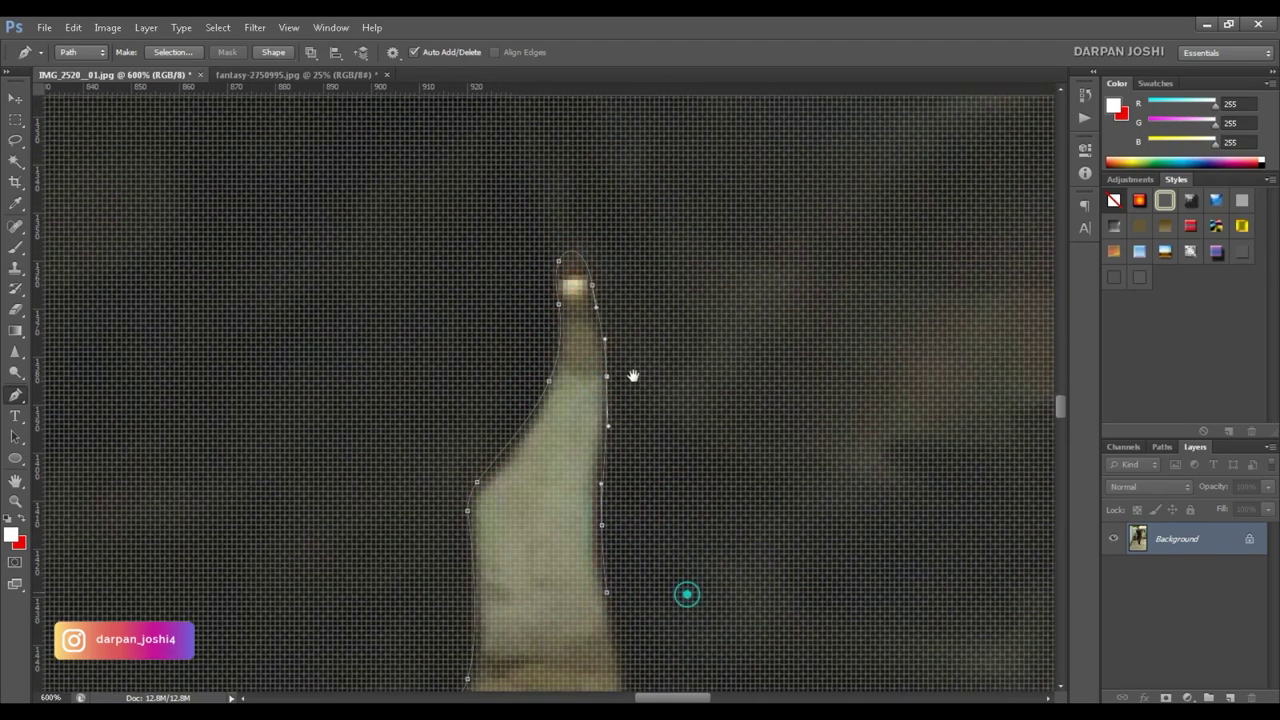
{"action": "scroll", "coordinate": [634, 374], "scroll_direction": "down", "scroll_amount": 4}
{"action": "scroll", "coordinate": [634, 374], "scroll_direction": "right", "scroll_amount": 1}
{"action": "left_click", "coordinate": [590, 490]}
{"action": "left_click", "coordinate": [600, 588]}
{"action": "left_click_drag", "start_coordinate": [600, 635], "coordinate": [629, 651]}
{"action": "scroll", "coordinate": [525, 345], "scroll_direction": "down", "scroll_amount": 4}
{"action": "scroll", "coordinate": [525, 345], "scroll_direction": "right", "scroll_amount": 1}
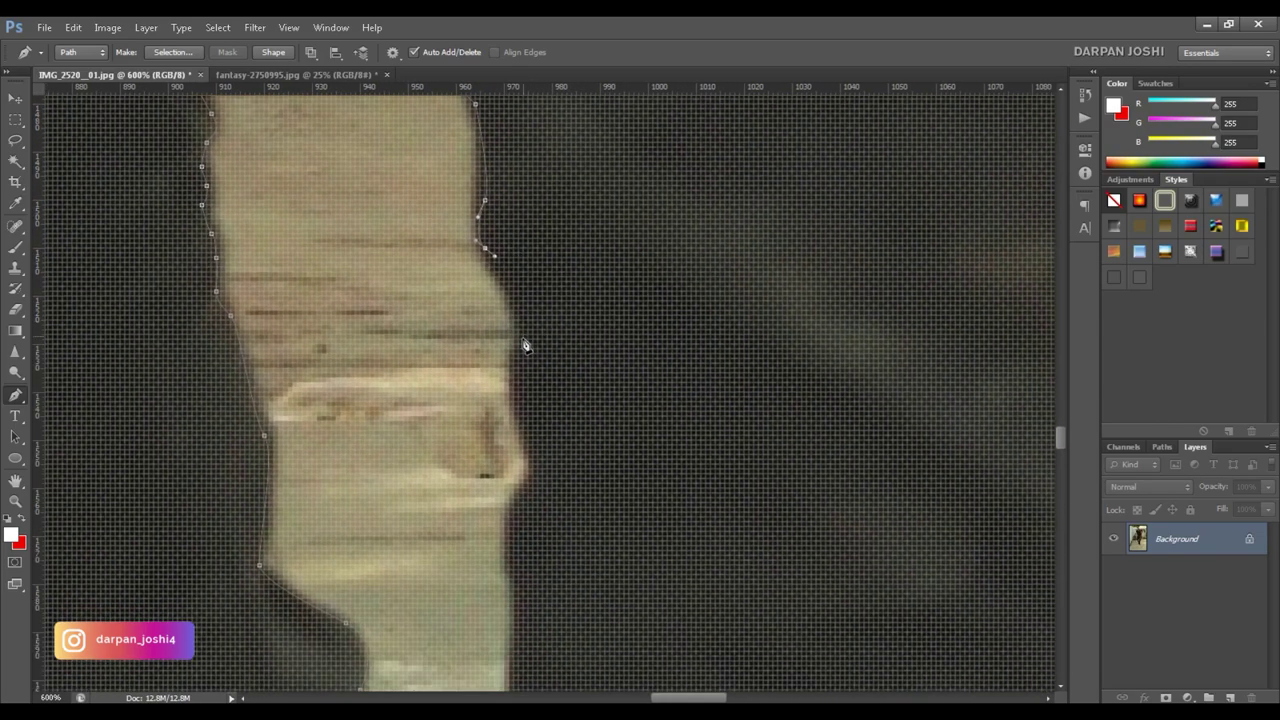
{"action": "scroll", "coordinate": [540, 649], "scroll_direction": "down", "scroll_amount": 1}
{"action": "scroll", "coordinate": [491, 394], "scroll_direction": "down", "scroll_amount": 2}
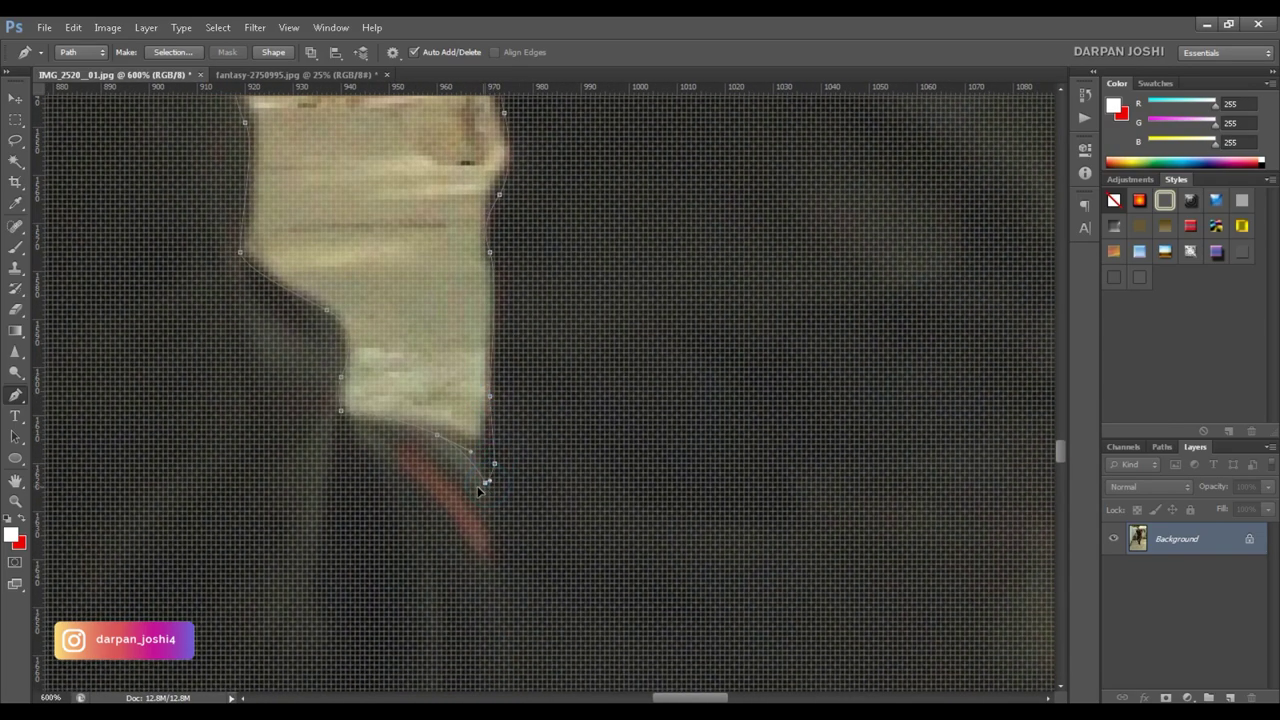
{"action": "scroll", "coordinate": [525, 408], "scroll_direction": "down", "scroll_amount": 3}
{"action": "scroll", "coordinate": [525, 408], "scroll_direction": "up", "scroll_amount": 2}
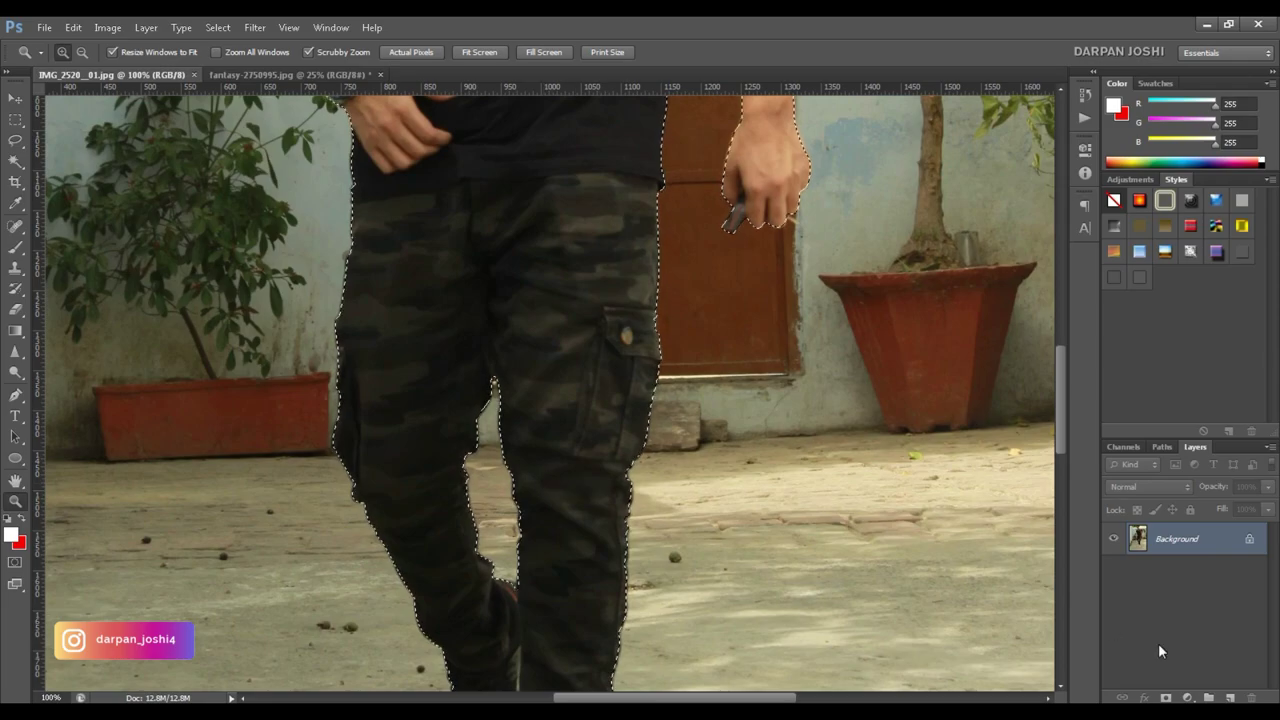
- Mask the figure from the selection and open Refine Mask with Smart Radius at 1.7
{"action": "left_click", "coordinate": [1165, 697]}
{"action": "key", "text": "ctrl+0"}
{"action": "key", "text": "ctrl+alt+r"}
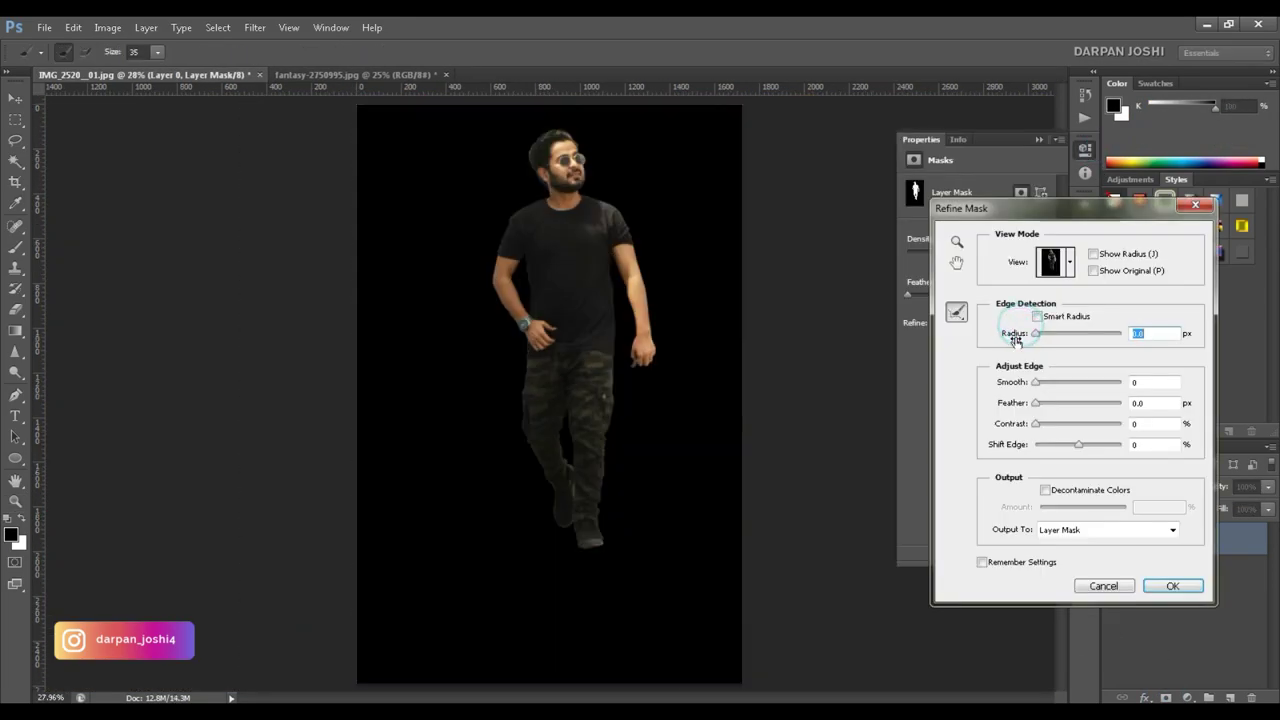
{"action": "left_click", "coordinate": [1037, 316]}
{"action": "left_click", "coordinate": [956, 241]}
{"action": "left_click", "coordinate": [566, 168]}
{"action": "left_click", "coordinate": [540, 180]}
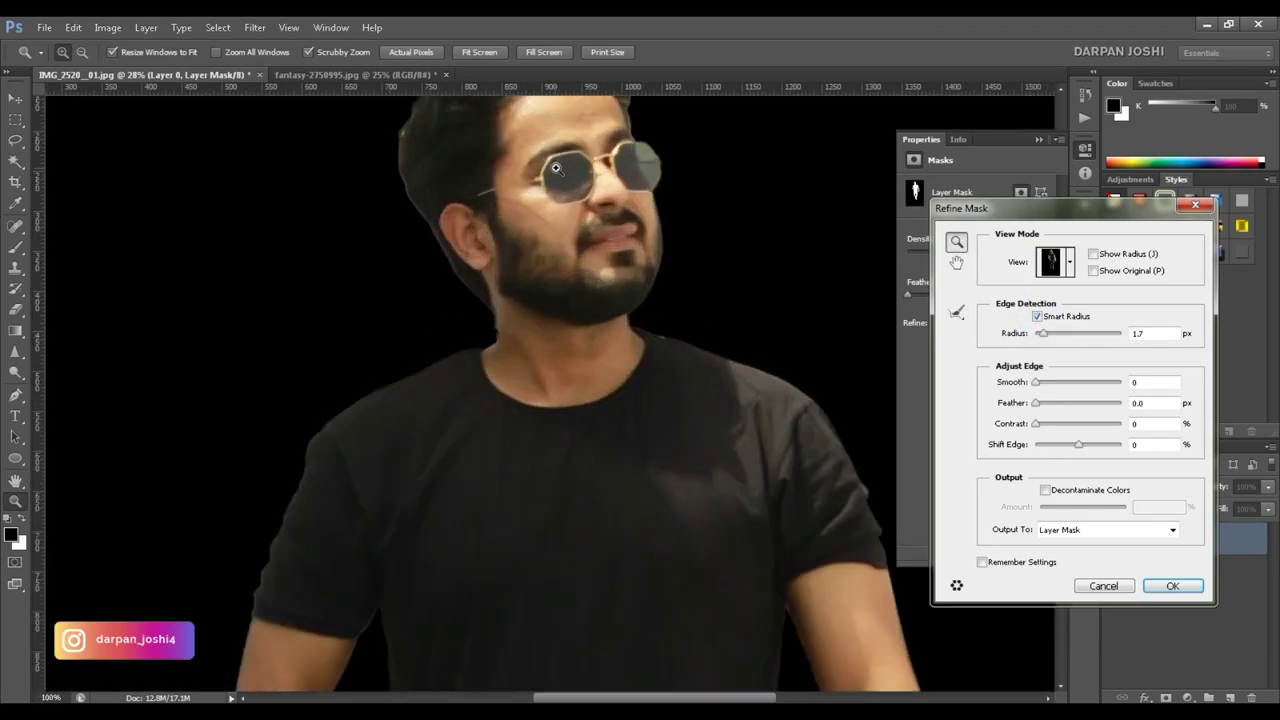
- Brush the hair, ear and neck edges with Refine Radius and apply the refined mask
{"action": "key", "text": "e"}
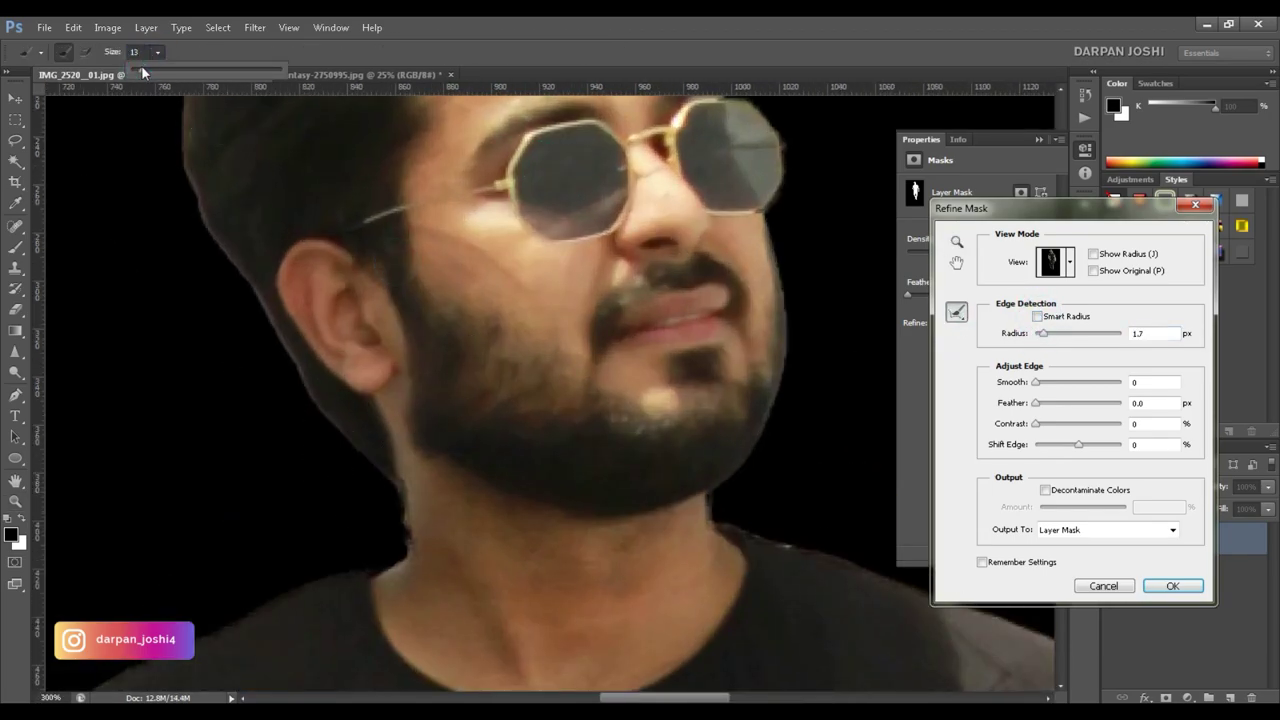
{"action": "left_click_drag", "start_coordinate": [371, 457], "coordinate": [195, 149]}
{"action": "left_click_drag", "start_coordinate": [279, 205], "coordinate": [271, 424]}
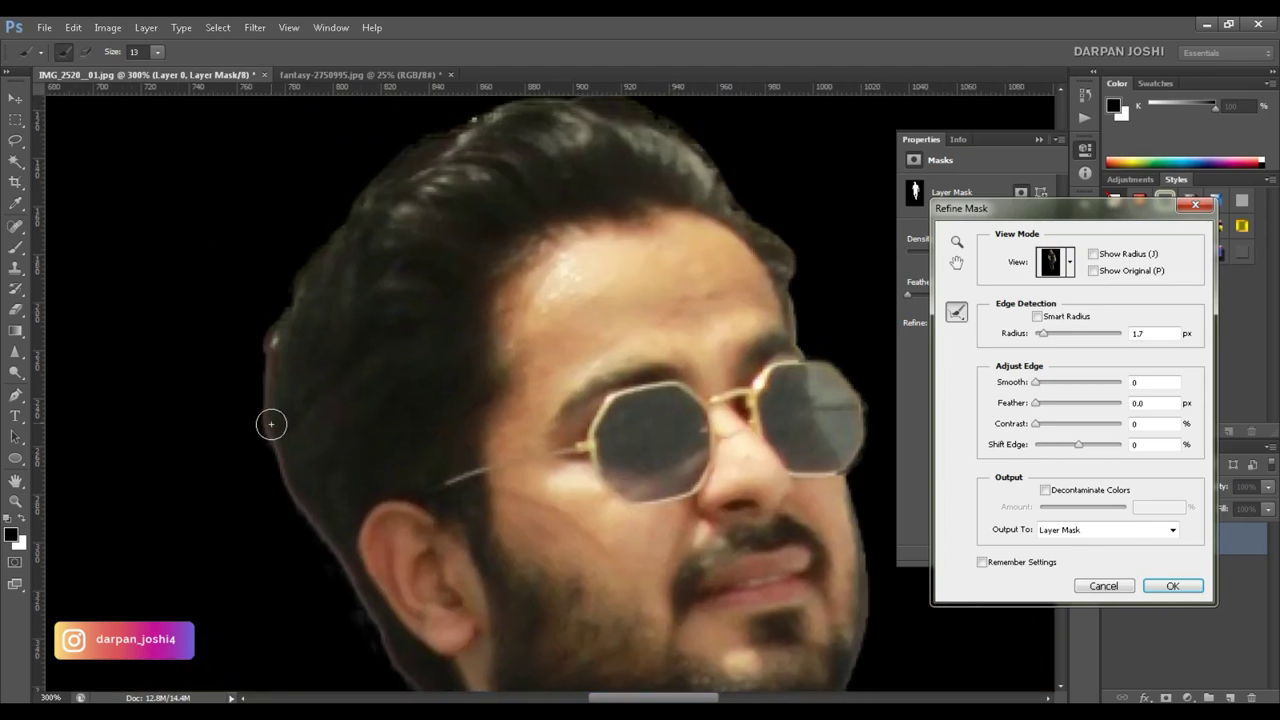
{"action": "left_click_drag", "start_coordinate": [346, 230], "coordinate": [805, 360]}
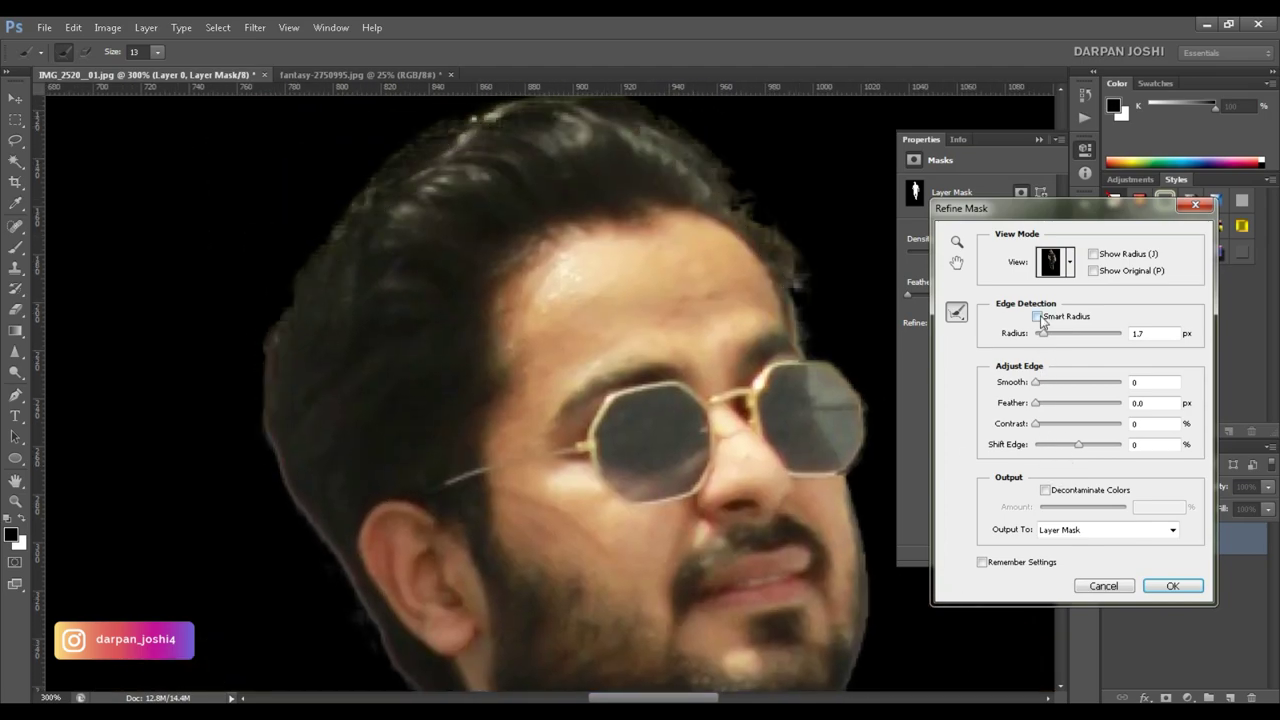
{"action": "left_click_drag", "start_coordinate": [376, 638], "coordinate": [277, 443]}
{"action": "left_click_drag", "start_coordinate": [1040, 384], "coordinate": [1046, 384]}
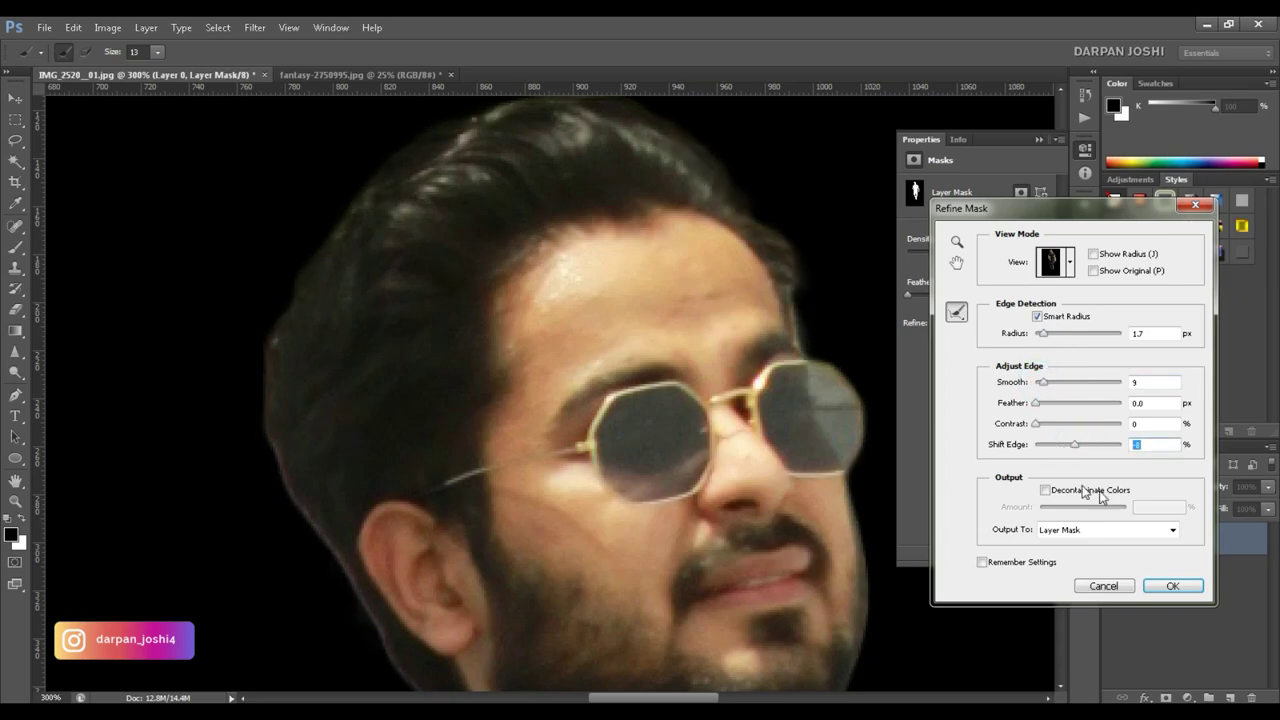
{"action": "key", "text": "Return"}
- Draw a crop frame tightly around the cut-out figure
{"action": "right_click", "coordinate": [666, 418]}
{"action": "left_click", "coordinate": [709, 423]}
{"action": "key", "text": "c"}
{"action": "left_click_drag", "start_coordinate": [433, 627], "coordinate": [668, 160]}
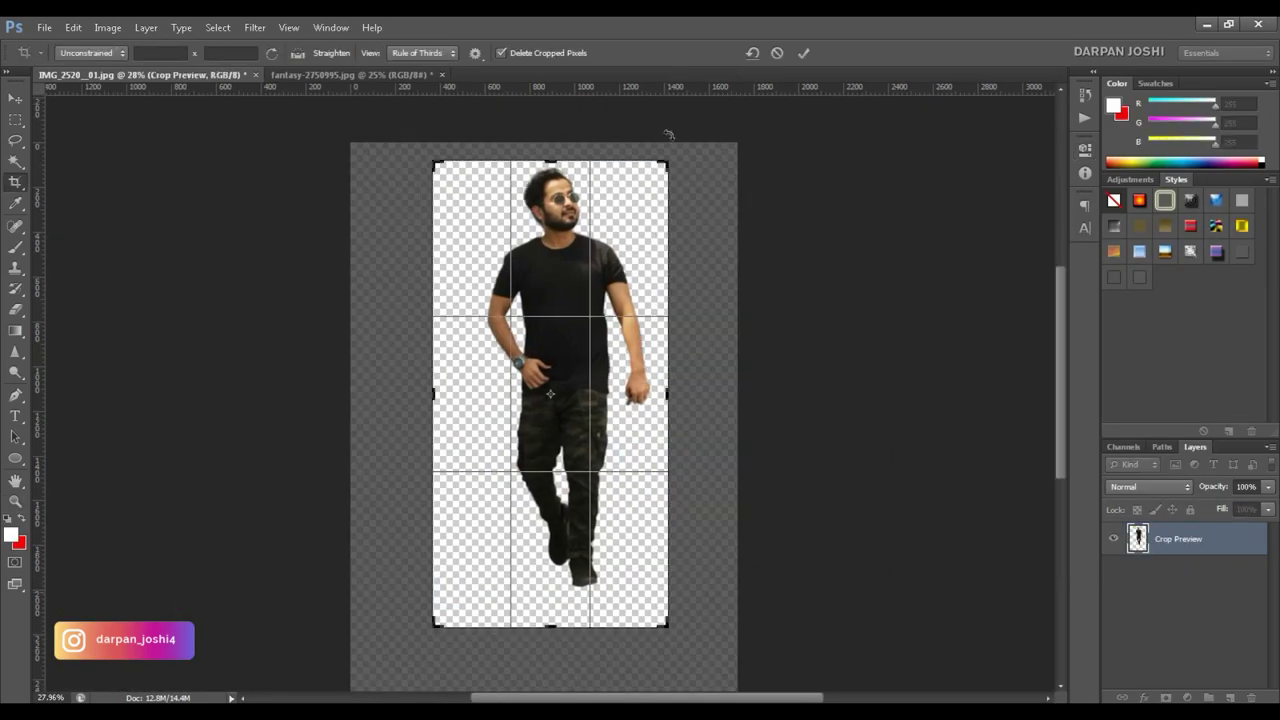
- Commit the crop and move the figure into the cave-valley scene
{"action": "key", "text": "Return"}
{"action": "key", "text": "v"}
{"action": "left_click_drag", "start_coordinate": [555, 390], "coordinate": [545, 386]}
- Scale the figure to about 79% and place it on the valley path
{"action": "key", "text": "ctrl+t"}
{"action": "left_click_drag", "start_coordinate": [600, 258], "coordinate": [551, 346]}
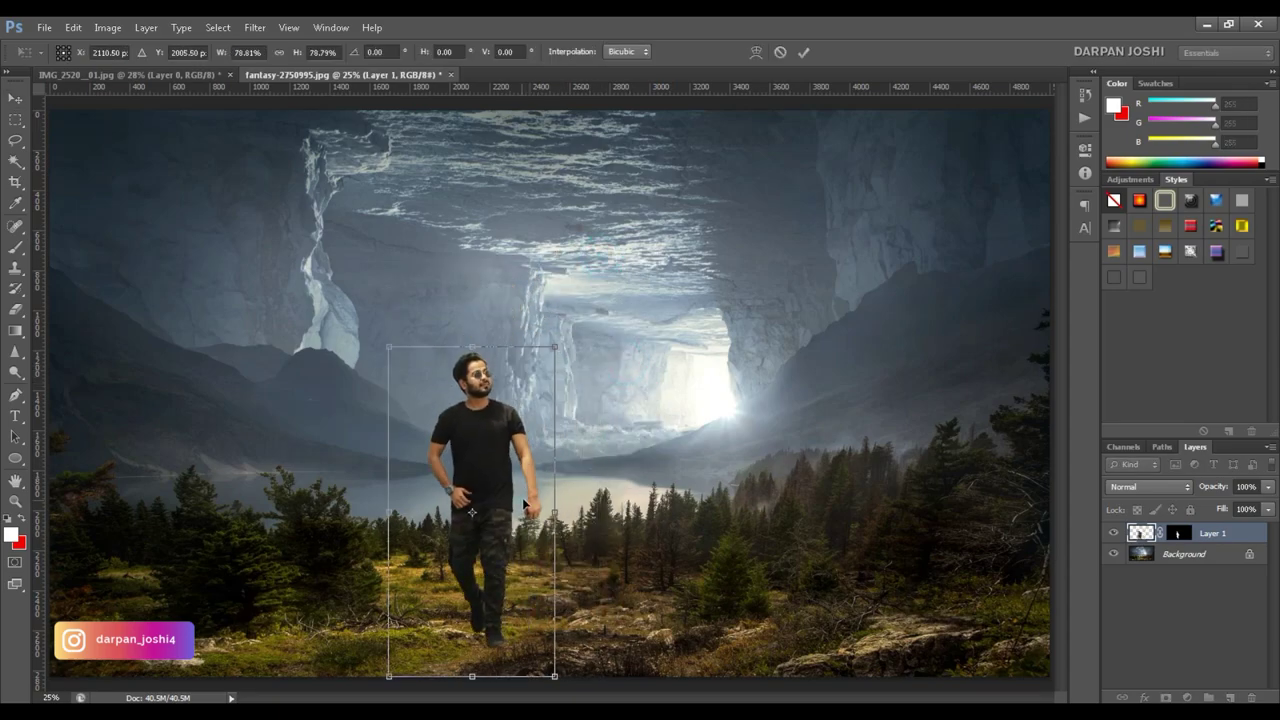
{"action": "mouse_move", "coordinate": [520, 500]}
{"action": "left_mouse_down"}
{"action": "mouse_move", "coordinate": [548, 490]}
{"action": "mouse_move", "coordinate": [538, 482]}
{"action": "mouse_move", "coordinate": [707, 436]}
{"action": "left_mouse_up"}
{"action": "key", "text": "Return"}
{"action": "key", "text": "z"}
{"action": "left_click", "coordinate": [538, 510]}
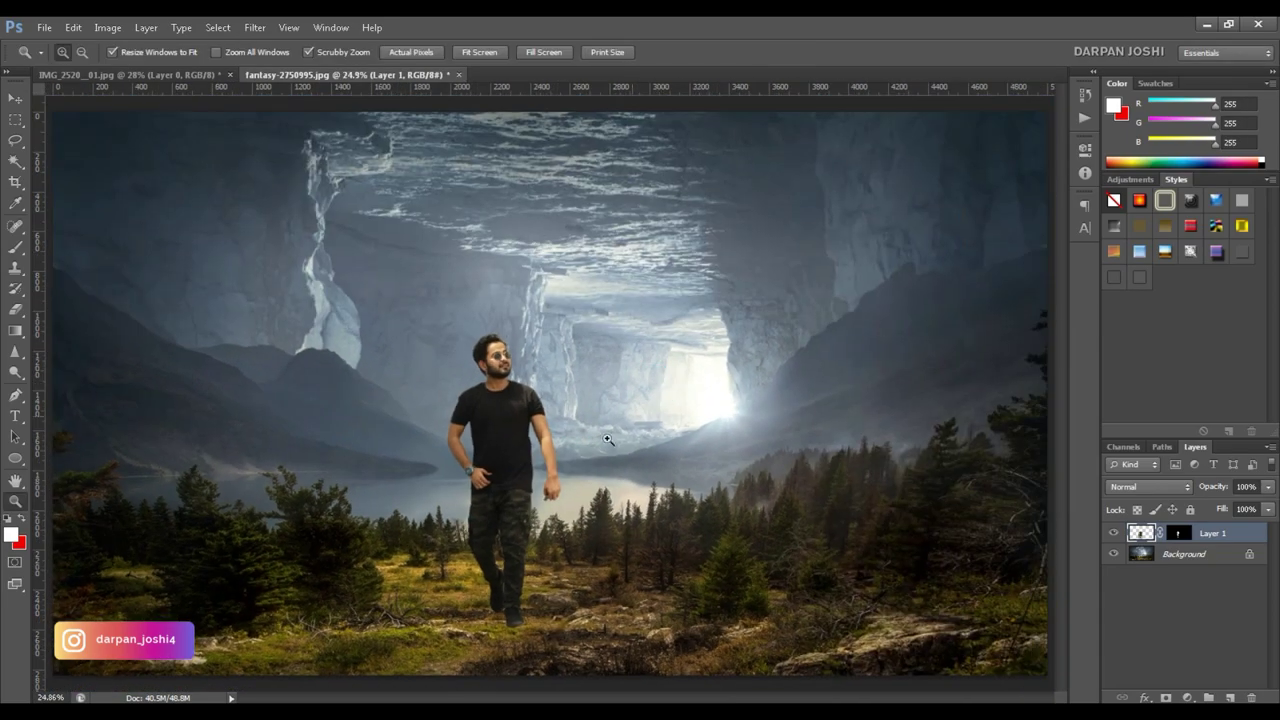
{"action": "left_click", "coordinate": [523, 623]}
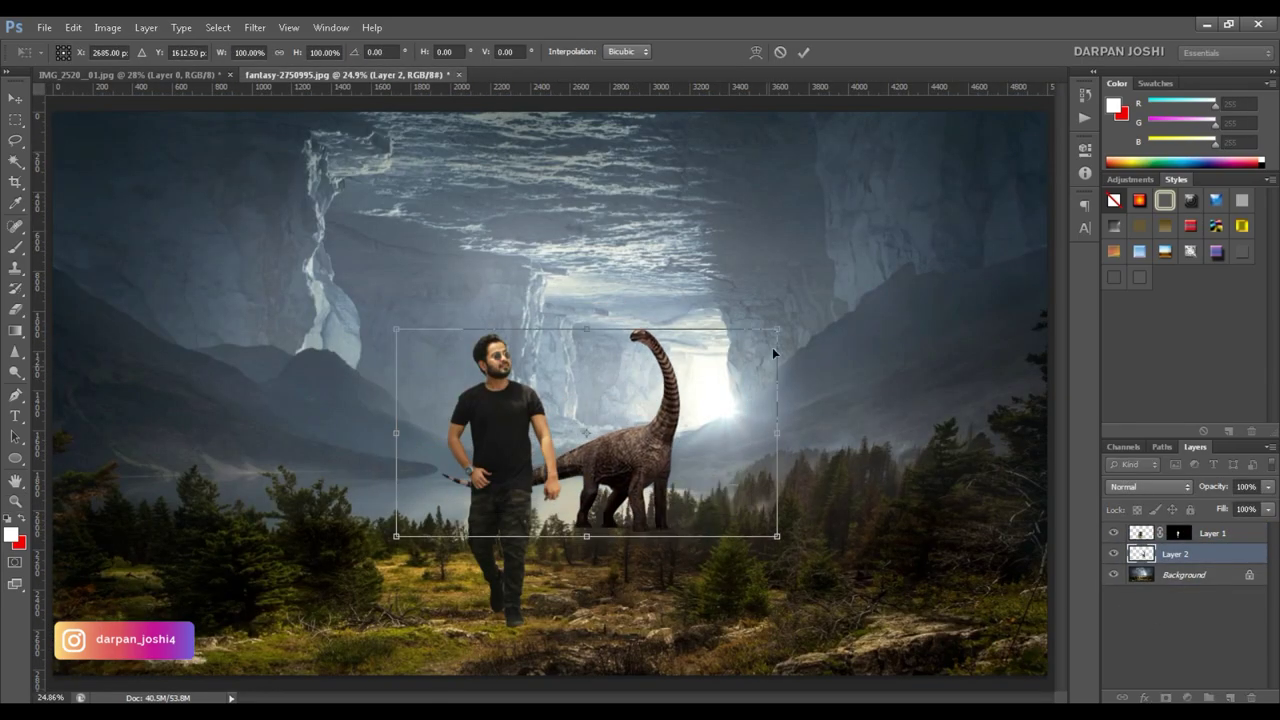
- Shrink the long-necked dinosaur and move it to the far-left shoreline
{"action": "left_click_drag", "start_coordinate": [772, 352], "coordinate": [529, 451]}
{"action": "mouse_move", "coordinate": [475, 500]}
{"action": "left_mouse_down"}
{"action": "mouse_move", "coordinate": [393, 462]}
{"action": "mouse_move", "coordinate": [672, 610]}
{"action": "left_mouse_up"}
{"action": "key", "text": "Return"}
{"action": "key", "text": "z"}
{"action": "key", "text": "ctrl+t"}
{"action": "left_click_drag", "start_coordinate": [792, 480], "coordinate": [278, 480]}
{"action": "key", "text": "Return"}
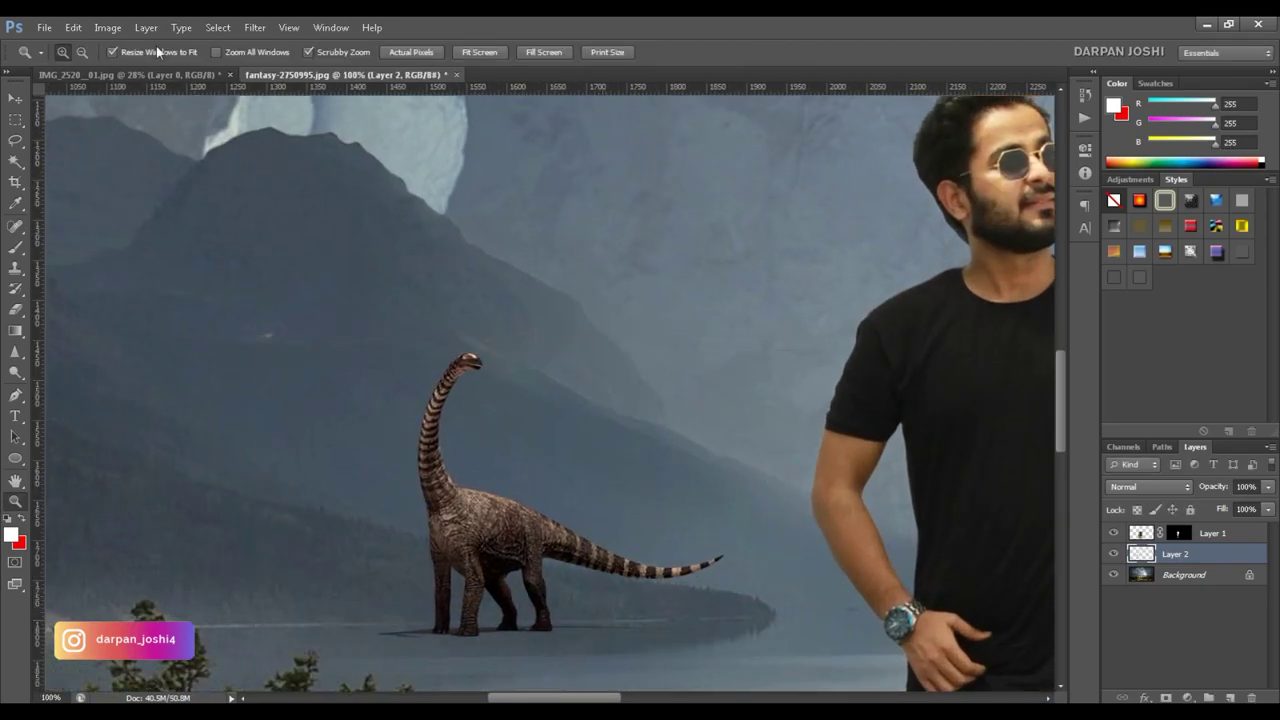
- Brighten the dinosaur with Levels gamma 1.24 and mute it with Vibrance -47
{"action": "left_click", "coordinate": [107, 27]}
{"action": "left_click", "coordinate": [310, 85]}
{"action": "left_click_drag", "start_coordinate": [947, 430], "coordinate": [938, 431]}
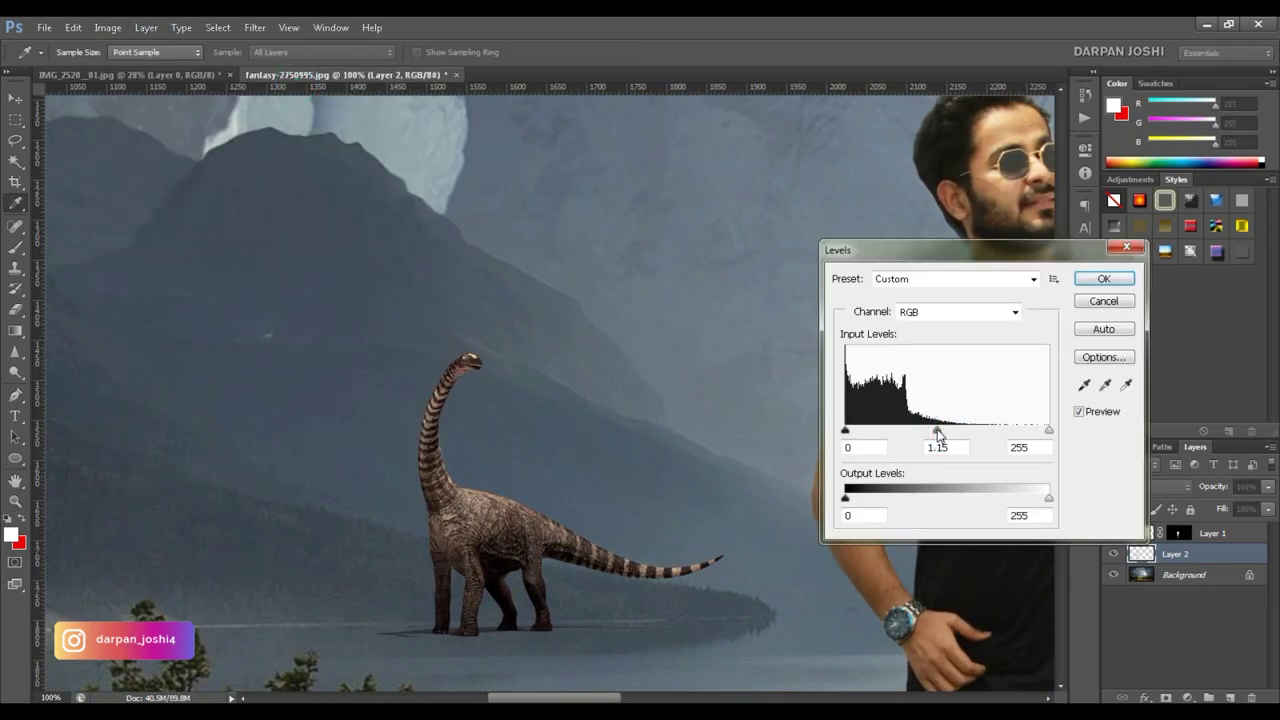
{"action": "left_click", "coordinate": [1104, 279]}
{"action": "left_click", "coordinate": [107, 27]}
{"action": "left_click", "coordinate": [330, 135]}
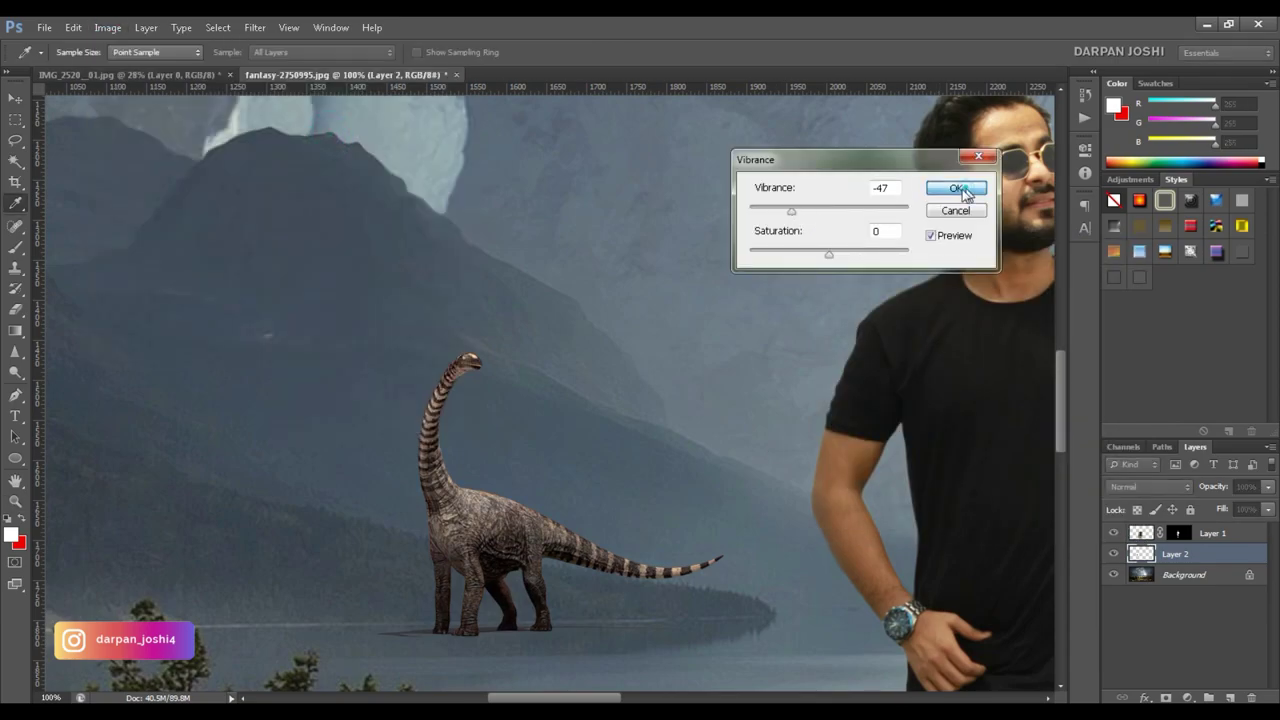
{"action": "left_click", "coordinate": [956, 188]}
- Apply a Gaussian Blur of about 1.9 px and set the dinosaur layer opacity to 71%
{"action": "left_click", "coordinate": [255, 27]}
{"action": "left_click", "coordinate": [500, 297]}
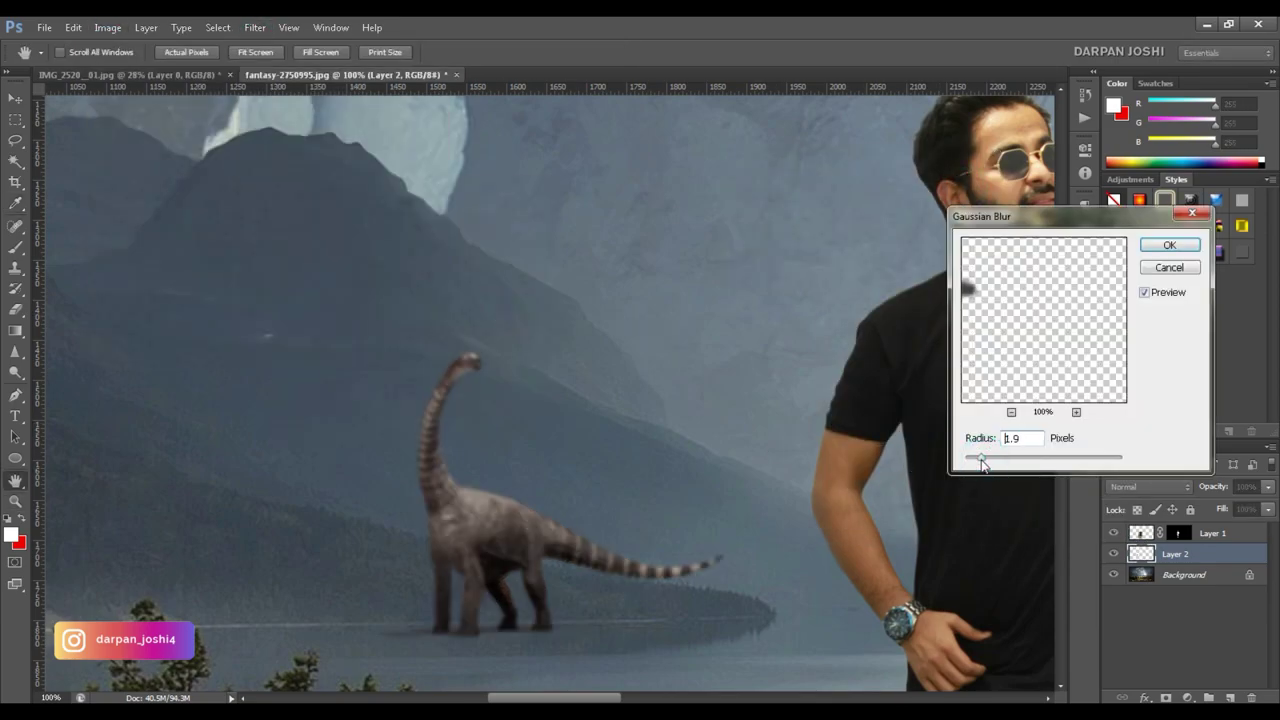
{"action": "key", "text": "Return"}
{"action": "left_click", "coordinate": [1268, 486]}
{"action": "left_click_drag", "start_coordinate": [1268, 505], "coordinate": [1234, 502]}
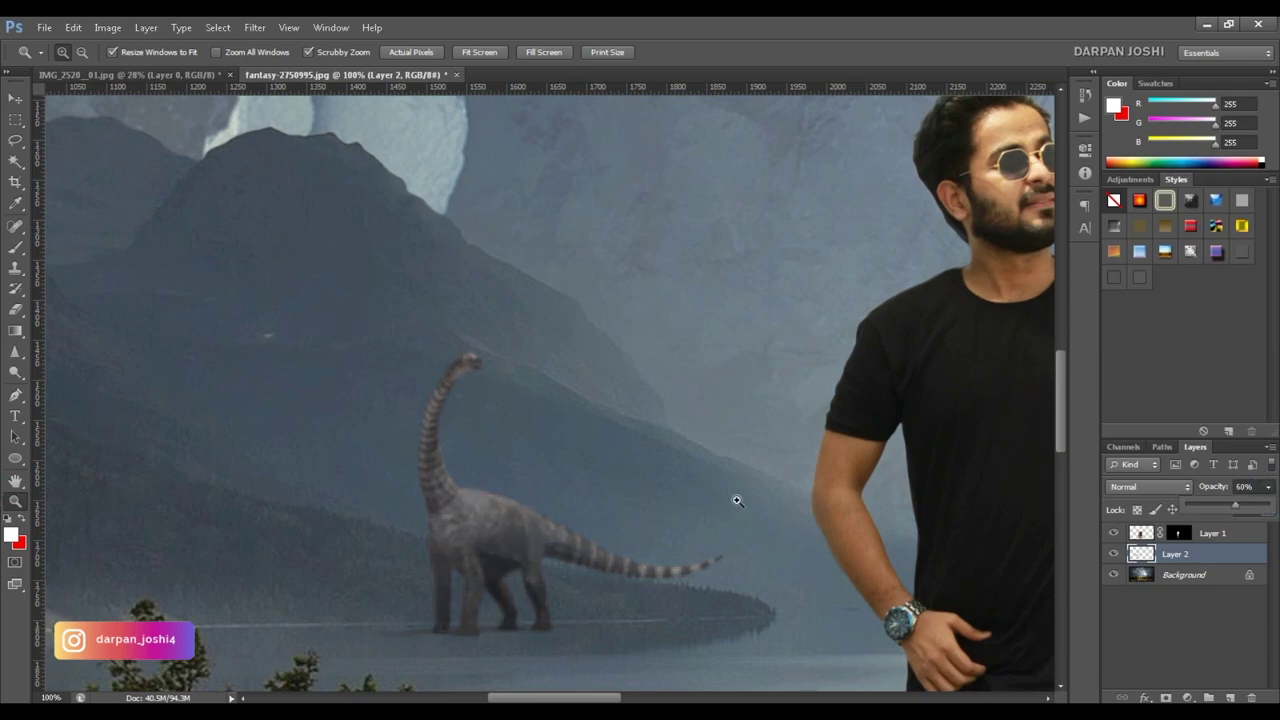
{"action": "key", "text": "ctrl+minus"}
{"action": "key", "text": "ctrl+minus"}
{"action": "key", "text": "ctrl+minus"}
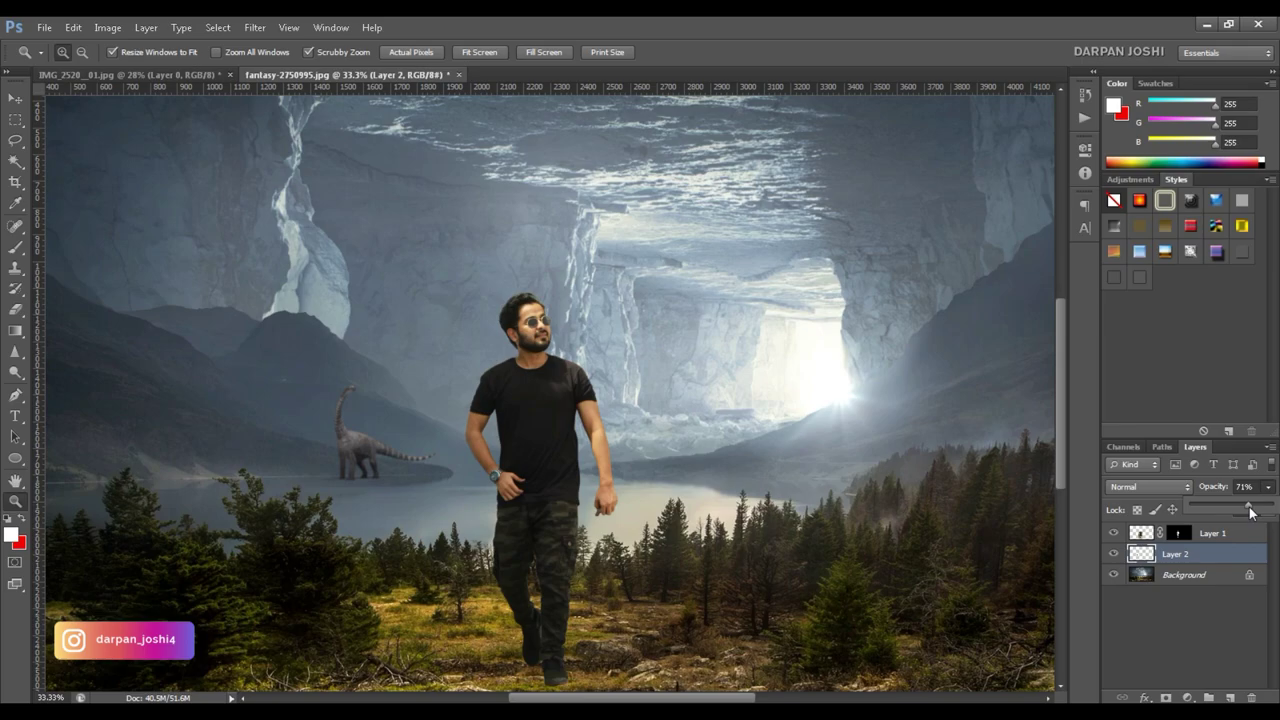
- Scale the armoured dinosaur to about 46%, place it beside the man and lower its opacity
{"action": "key", "text": "ctrl+minus"}
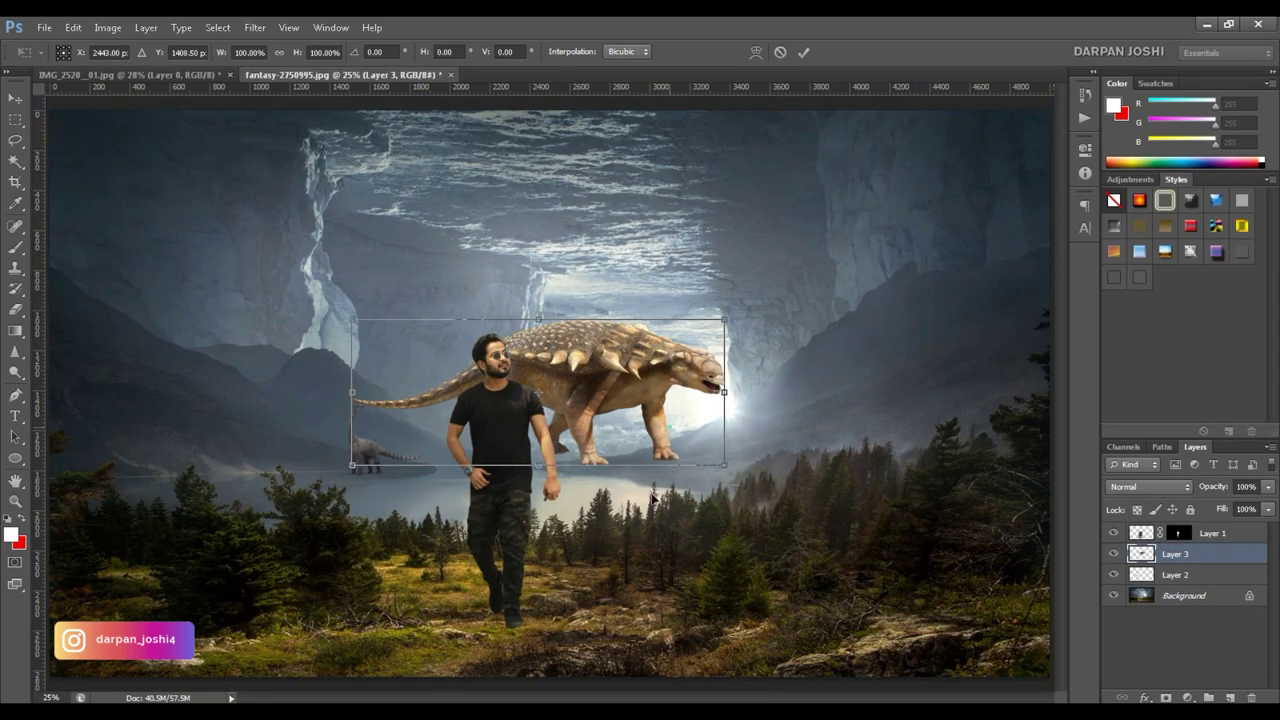
{"action": "left_click_drag", "start_coordinate": [560, 416], "coordinate": [260, 589]}
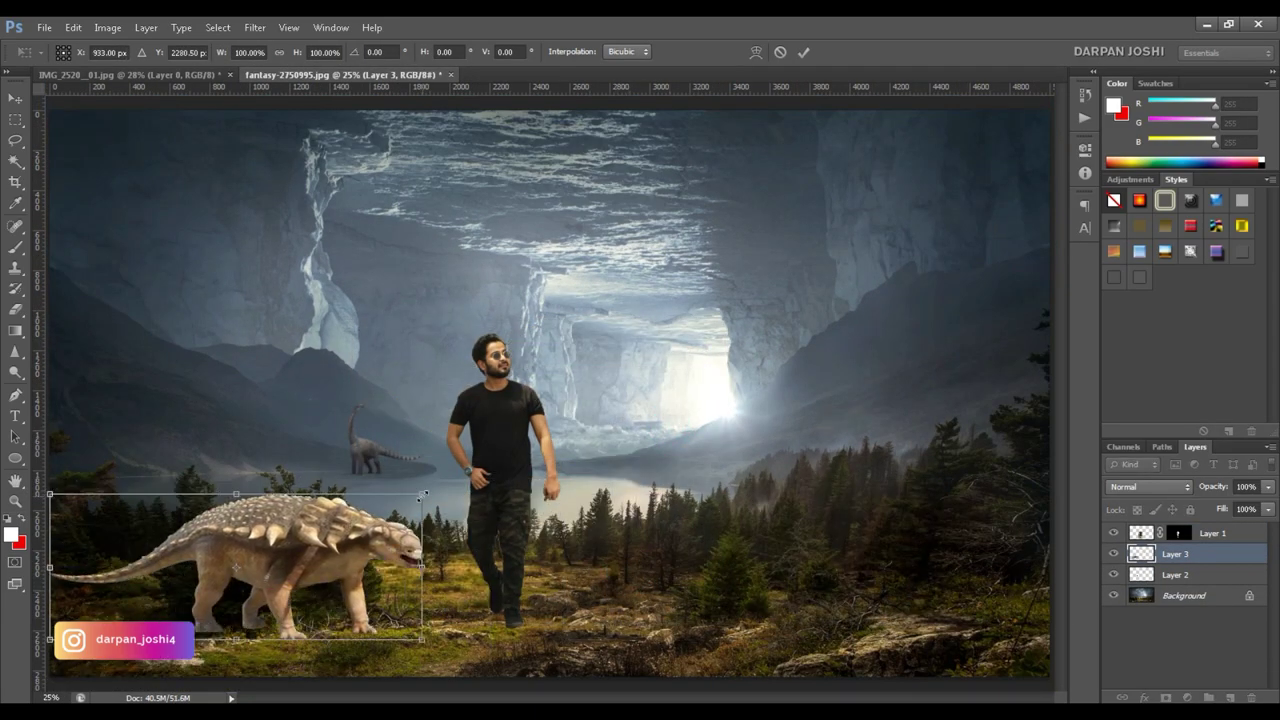
{"action": "left_click_drag", "start_coordinate": [424, 494], "coordinate": [251, 557]}
{"action": "mouse_move", "coordinate": [178, 616]}
{"action": "left_mouse_down"}
{"action": "mouse_move", "coordinate": [393, 583]}
{"action": "mouse_move", "coordinate": [566, 529]}
{"action": "left_mouse_up"}
{"action": "key", "text": "Return"}
{"action": "key", "text": "z"}
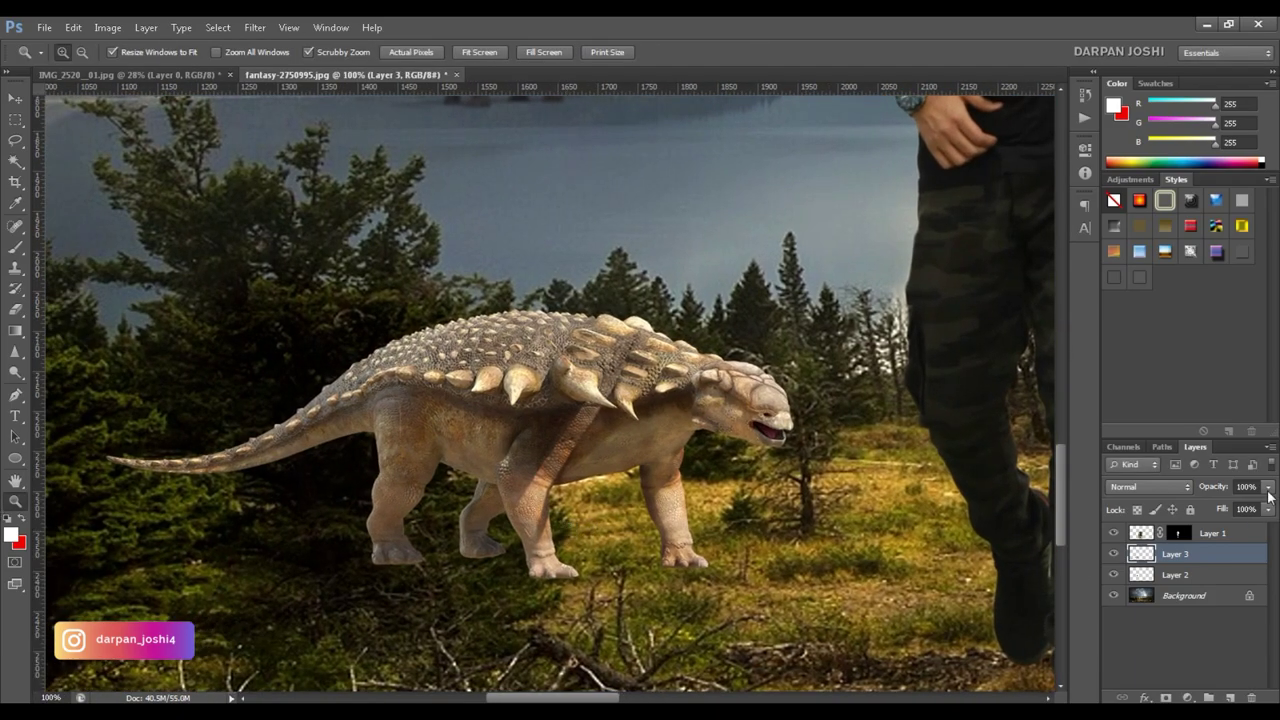
{"action": "left_click_drag", "start_coordinate": [1268, 490], "coordinate": [1214, 501]}
- Add a layer mask and paint out the armoured dinosaur's parts behind the trees
{"action": "left_click", "coordinate": [1142, 554], "text": "ctrl"}
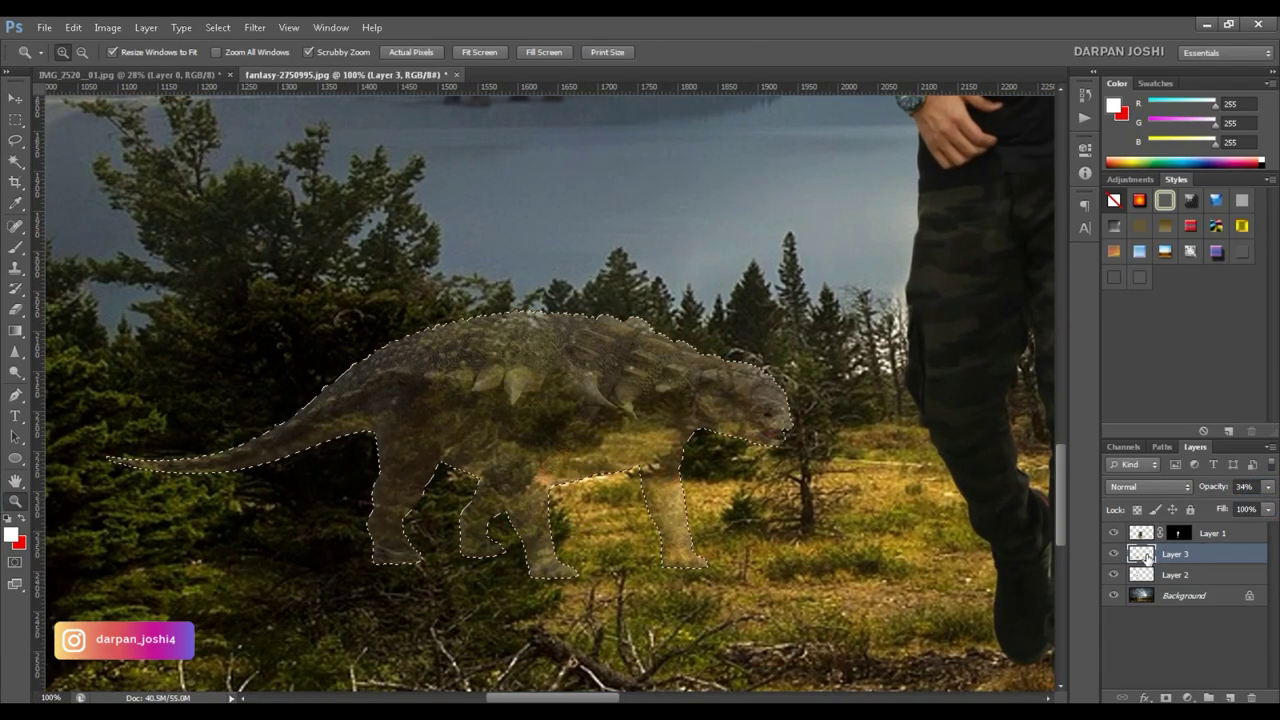
{"action": "left_click", "coordinate": [1166, 697]}
{"action": "key", "text": "b"}
{"action": "left_click_drag", "start_coordinate": [183, 491], "coordinate": [222, 418]}
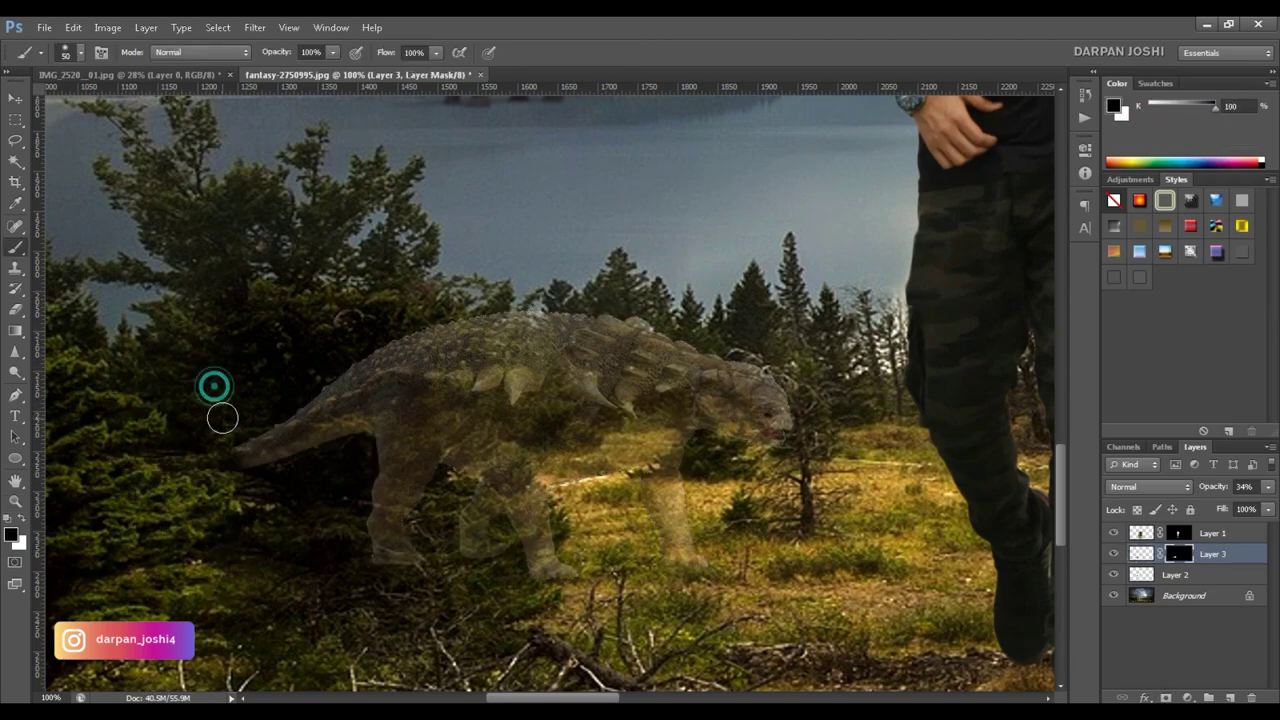
{"action": "key", "text": "bracketright"}
{"action": "key", "text": "bracketright"}
{"action": "left_click_drag", "start_coordinate": [366, 349], "coordinate": [357, 529]}
{"action": "left_click_drag", "start_coordinate": [1268, 487], "coordinate": [1262, 501]}
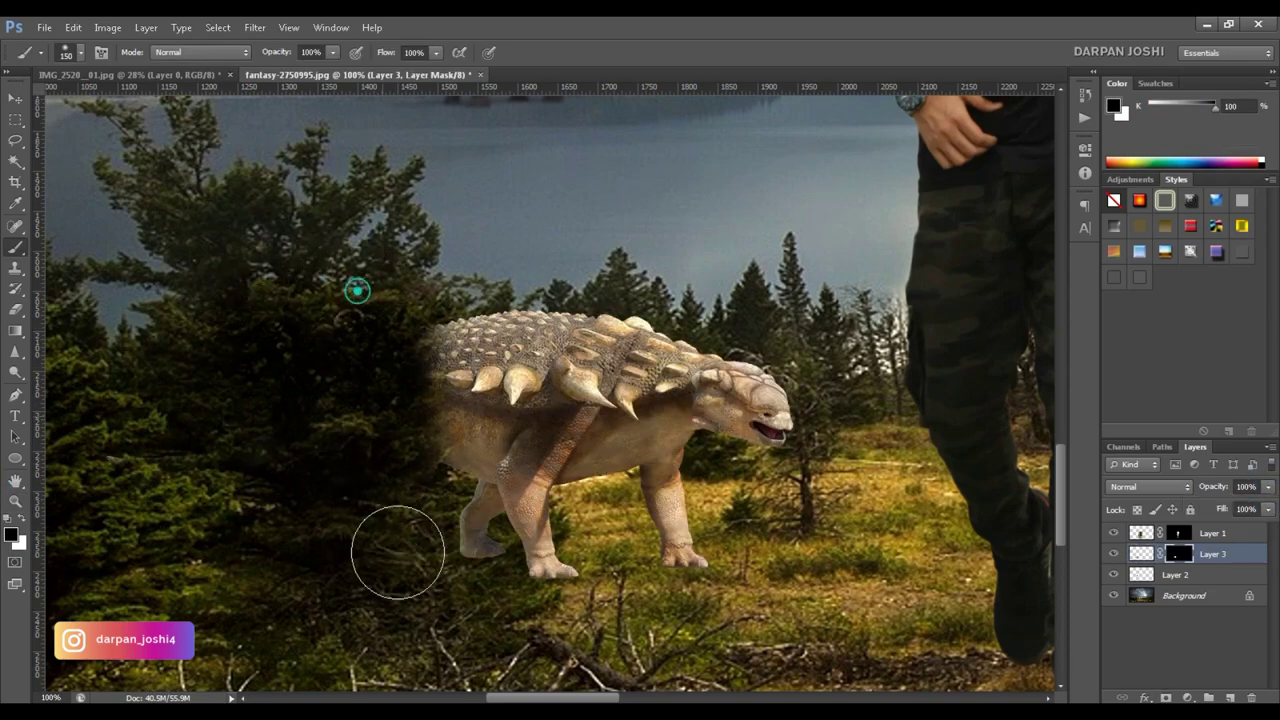
{"action": "mouse_move", "coordinate": [400, 551]}
{"action": "left_mouse_down"}
{"action": "mouse_move", "coordinate": [491, 674]}
{"action": "mouse_move", "coordinate": [476, 485]}
{"action": "mouse_move", "coordinate": [463, 660]}
{"action": "left_mouse_up"}
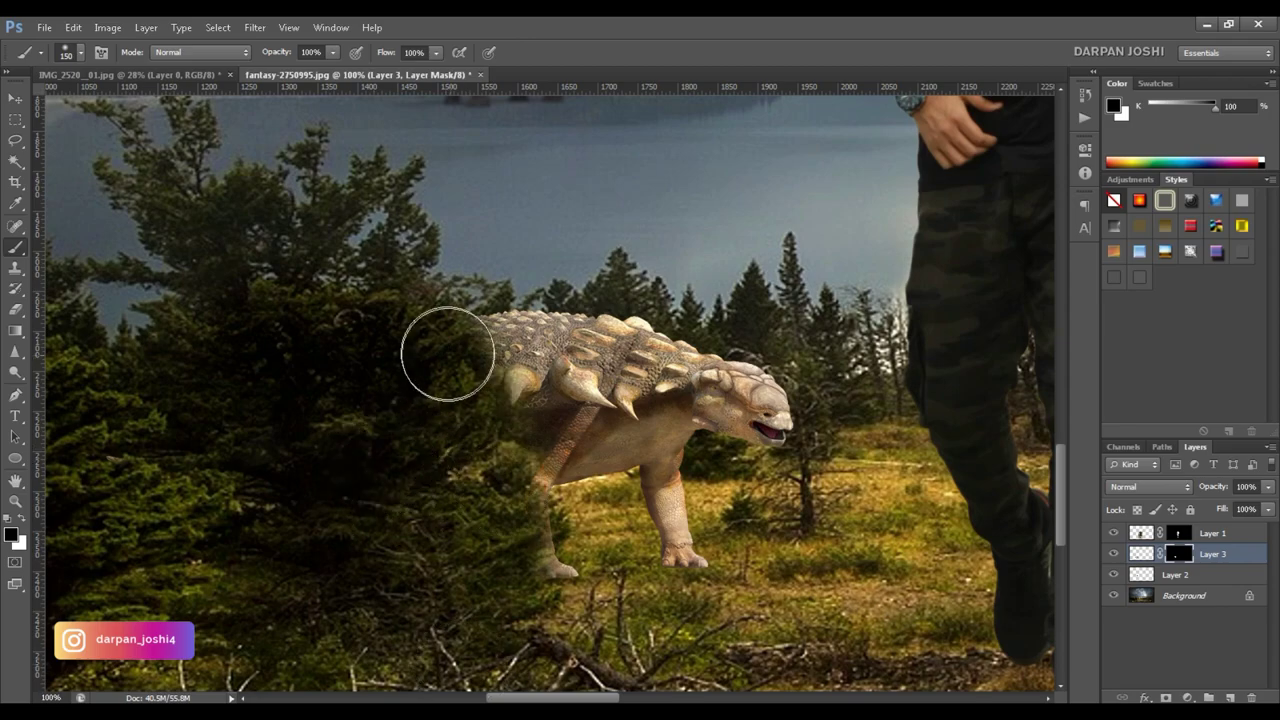
{"action": "key", "text": "v"}
- Soften the armoured dinosaur's mask edges with a Levels adjustment
{"action": "left_click", "coordinate": [108, 27]}
{"action": "left_click", "coordinate": [301, 84]}
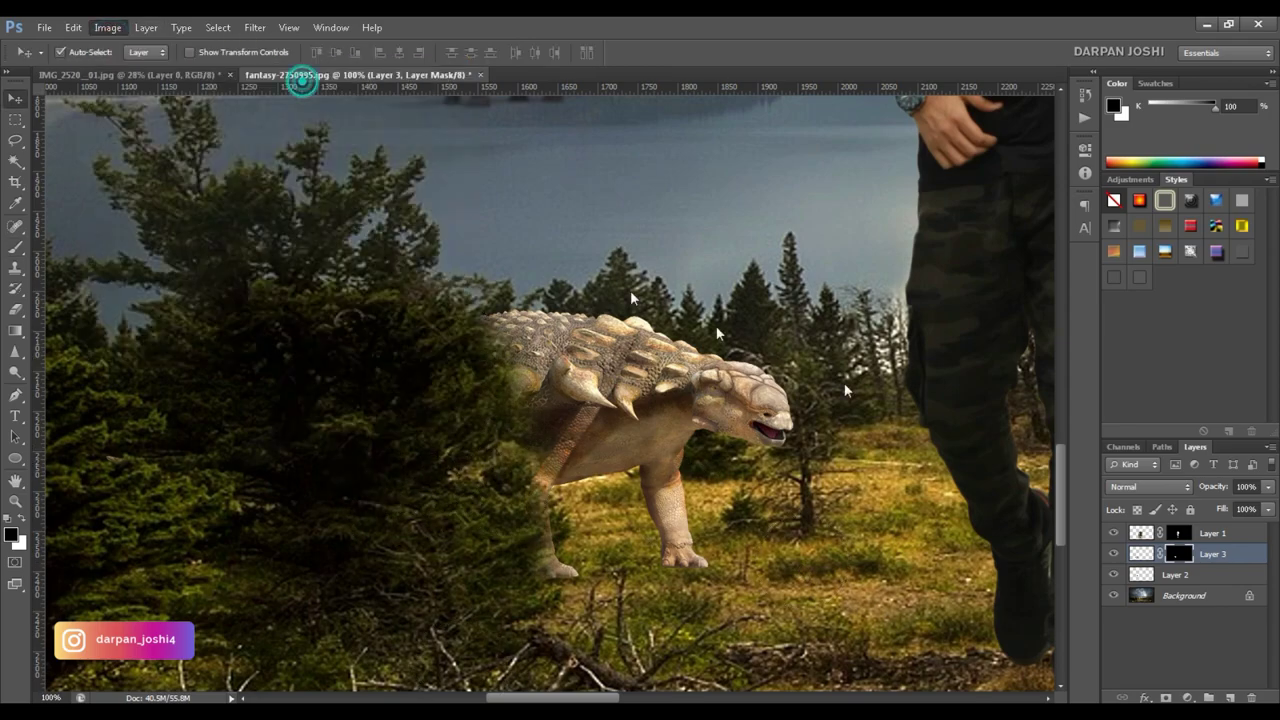
{"action": "key", "text": "ctrl+l"}
{"action": "left_click_drag", "start_coordinate": [920, 431], "coordinate": [1006, 431]}
{"action": "key", "text": "Return"}
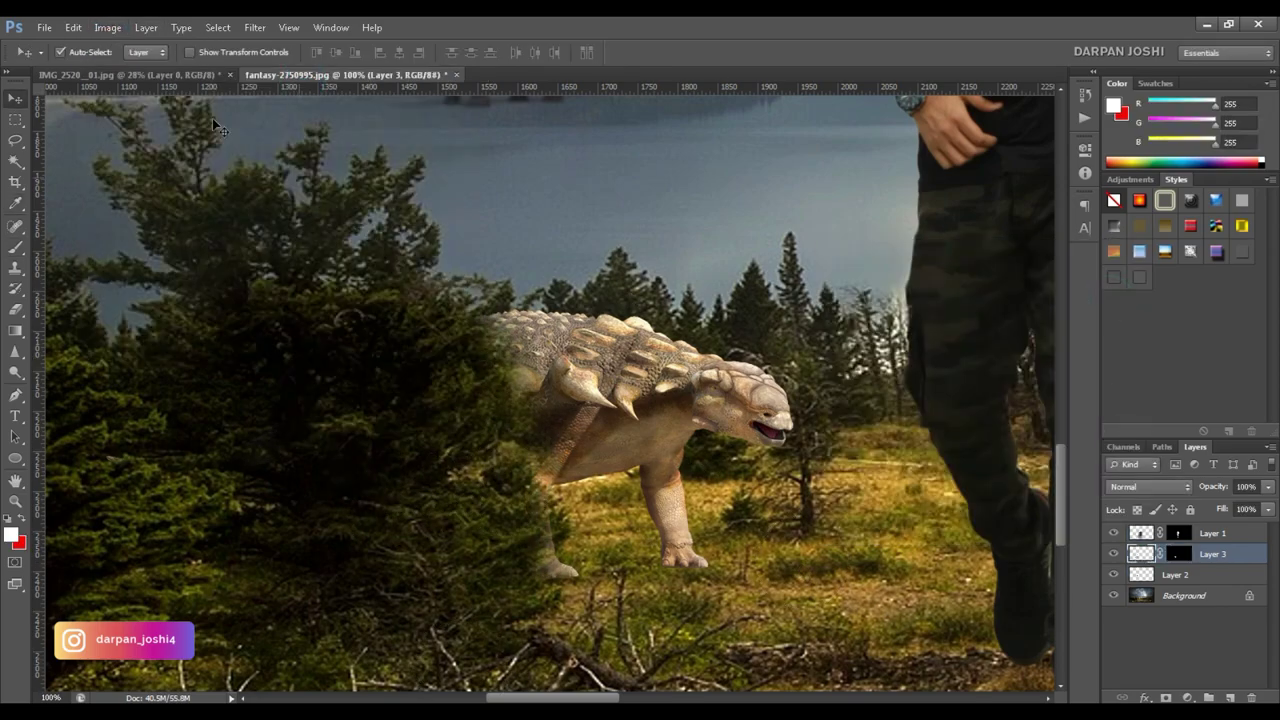
- Darken the armoured dinosaur with Levels midtone 0.59 and reduce its Vibrance to -40
{"action": "left_click", "coordinate": [108, 27]}
{"action": "left_click", "coordinate": [343, 80]}
{"action": "left_click_drag", "start_coordinate": [946, 431], "coordinate": [981, 431]}
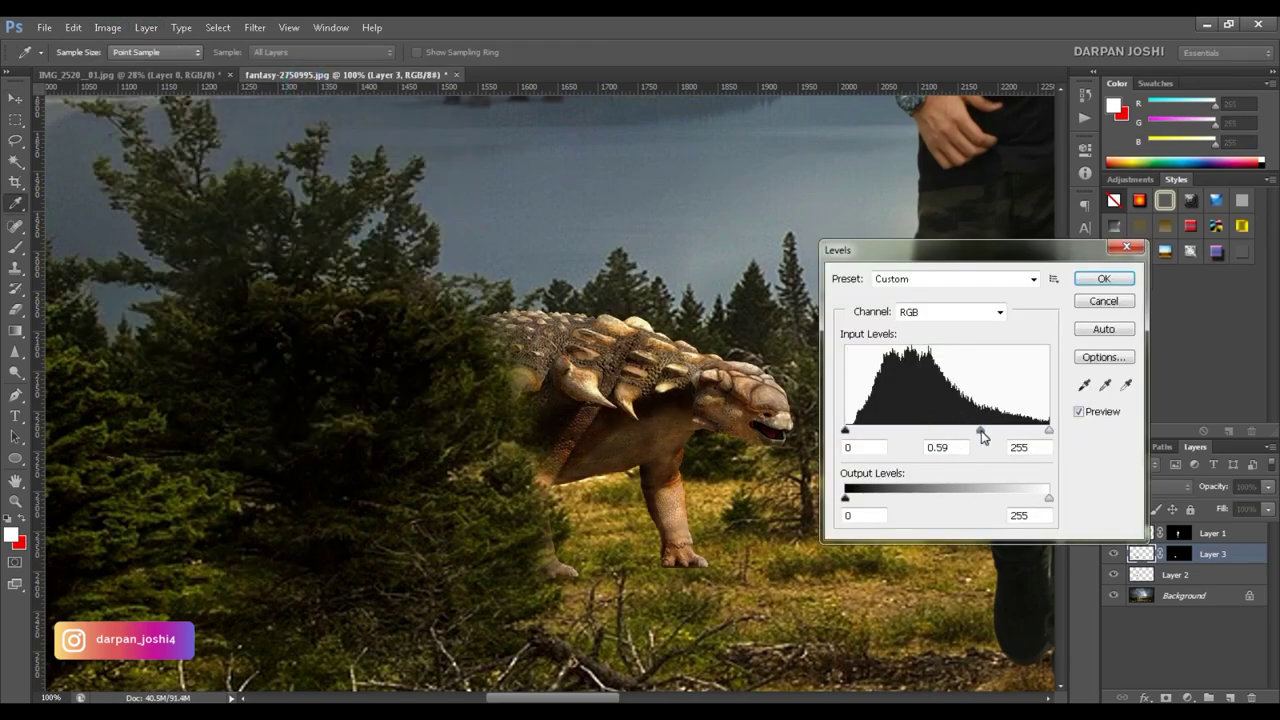
{"action": "key", "text": "Return"}
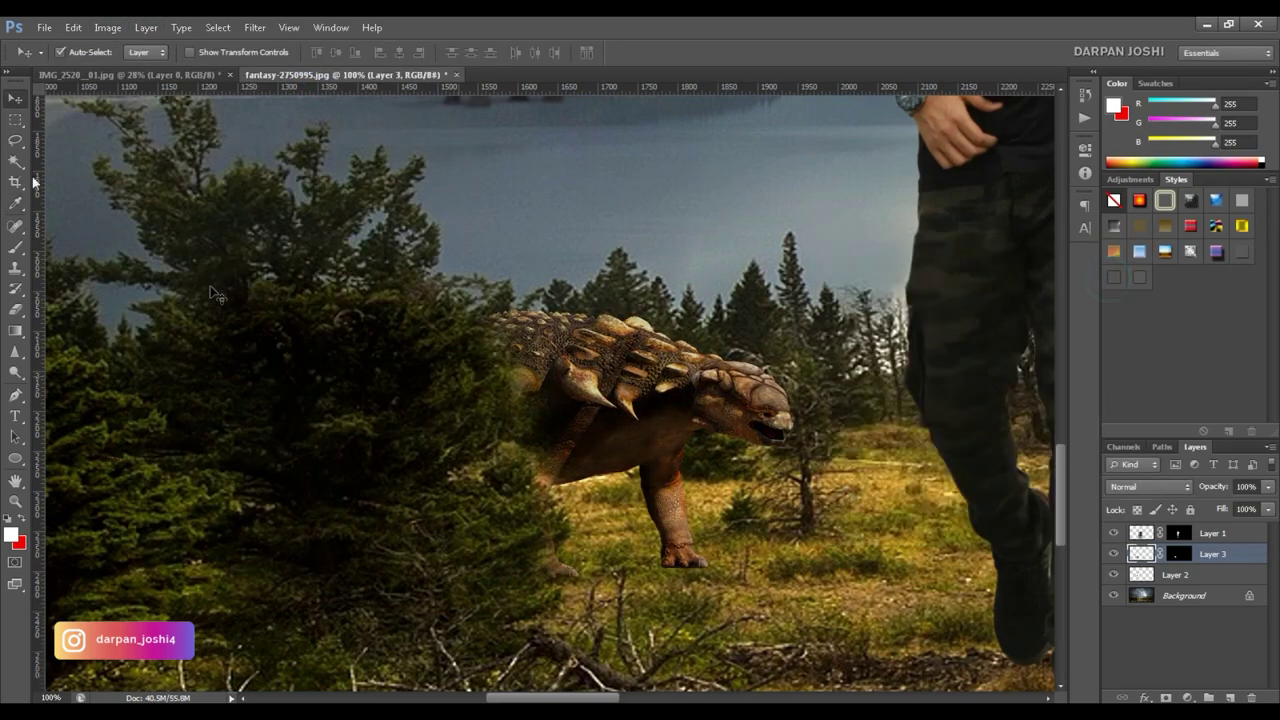
{"action": "left_click", "coordinate": [108, 27]}
{"action": "left_click", "coordinate": [343, 140]}
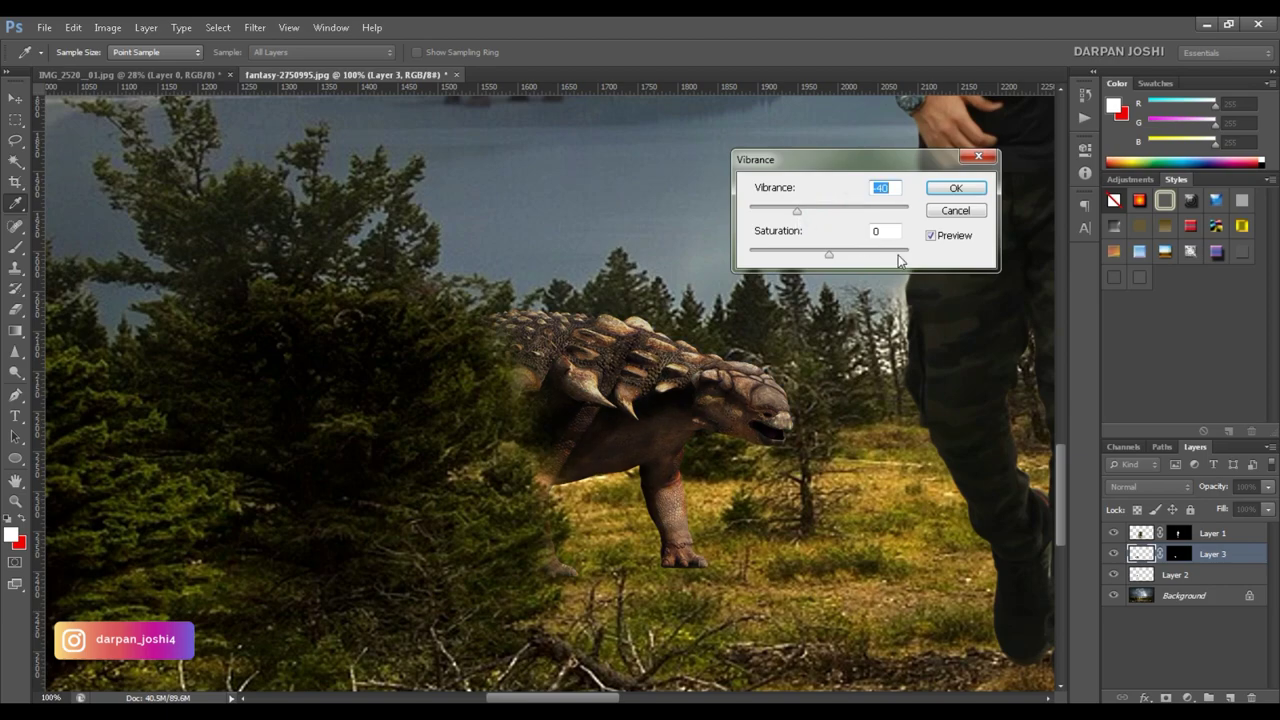
{"action": "key", "text": "Return"}
- Create a new empty layer above the Background for the shadow and zoom in on the feet
{"action": "left_click", "coordinate": [1184, 596]}
{"action": "left_click", "coordinate": [1230, 697]}
{"action": "key", "text": "z"}
{"action": "left_click", "coordinate": [760, 555]}
- Draw a shadow shape under the dinosaur's feet, feather it 10 px and fill it black
{"action": "key", "text": "p"}
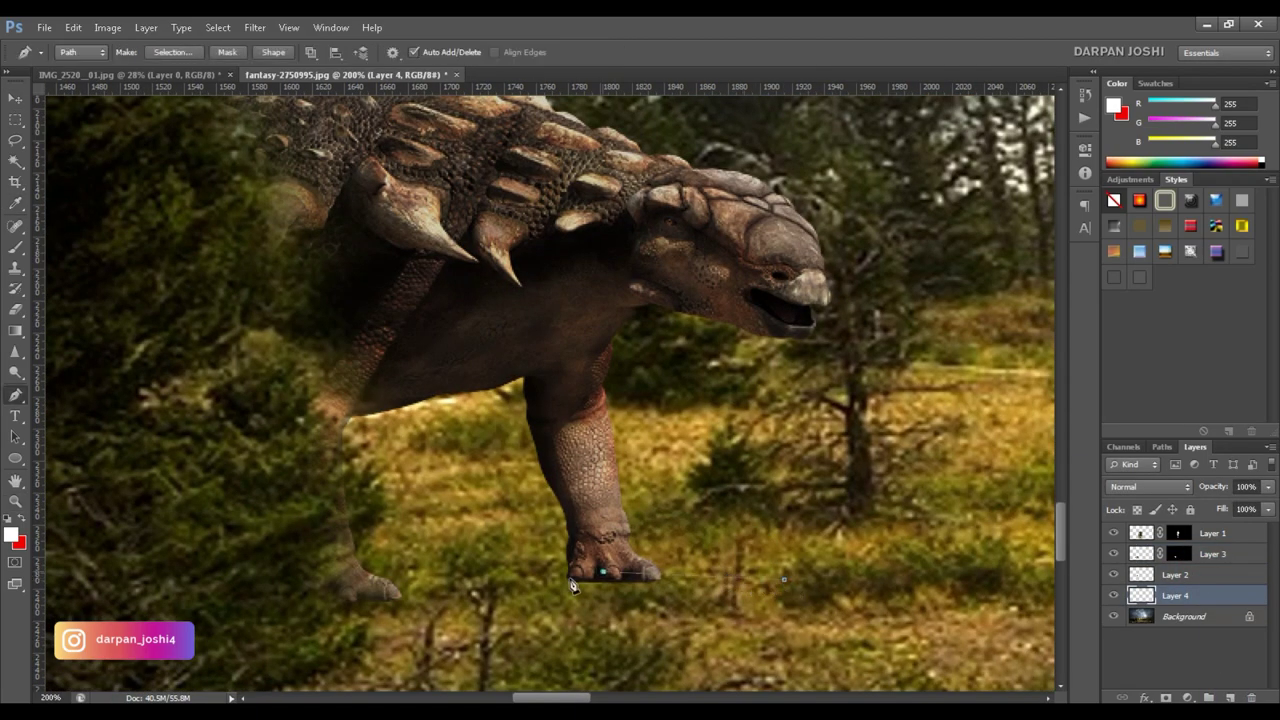
{"action": "left_click", "coordinate": [786, 585]}
{"action": "key", "text": "ctrl+Return"}
{"action": "key", "text": "shift+F6"}
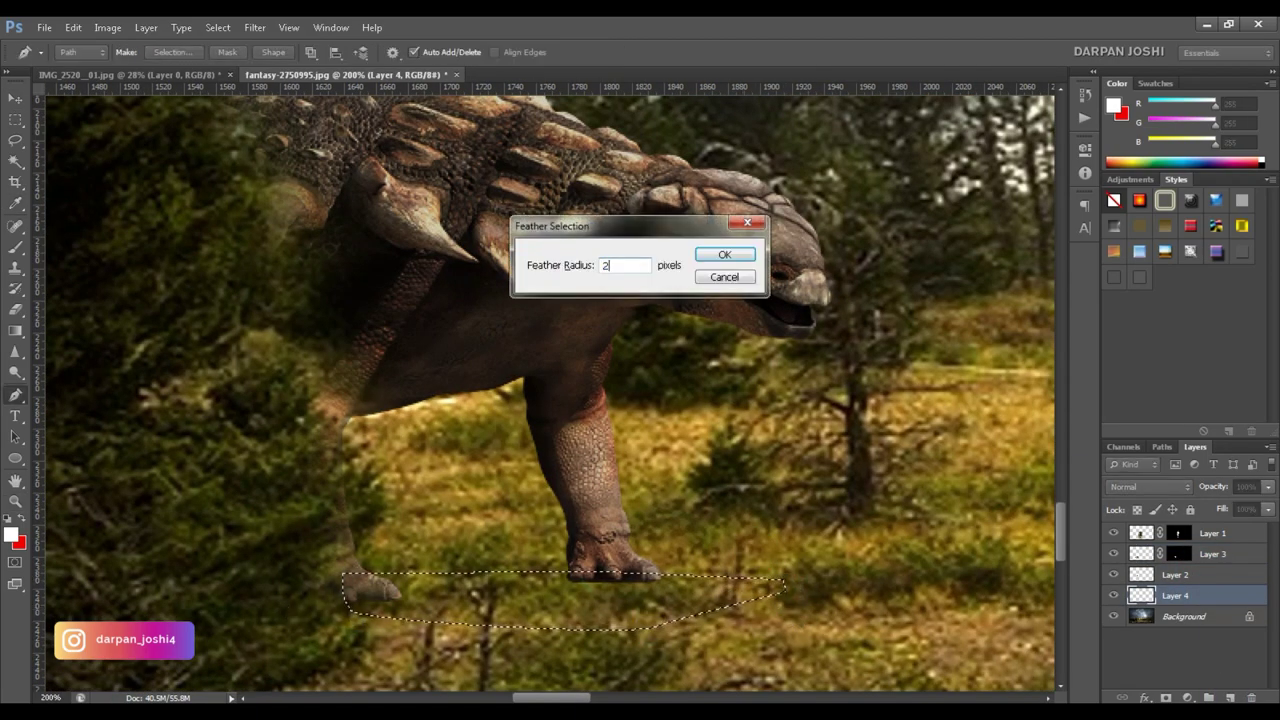
{"action": "type", "text": "10"}
{"action": "key", "text": "Return"}
{"action": "key", "text": "d"}
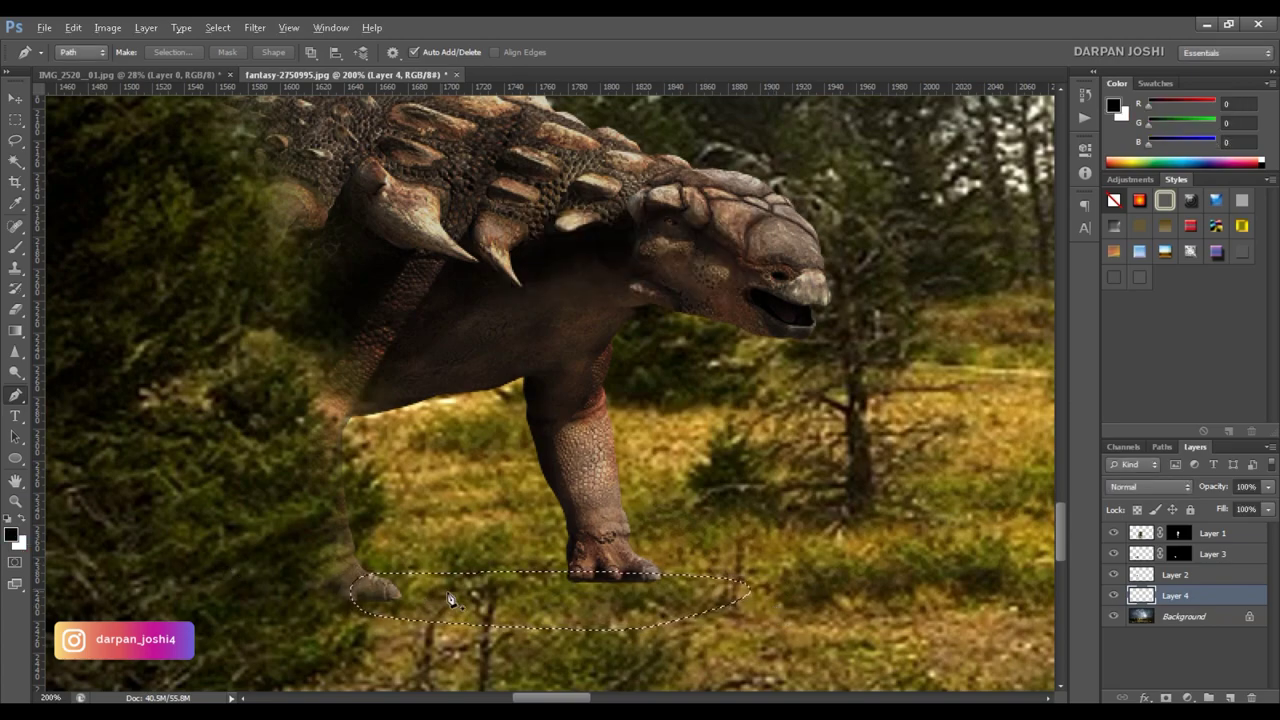
{"action": "key", "text": "alt+BackSpace"}
{"action": "key", "text": "ctrl+d"}
{"action": "key", "text": "m"}
- Set the shadow layer opacity to 83%
{"action": "left_click_drag", "start_coordinate": [1246, 512], "coordinate": [1254, 507]}
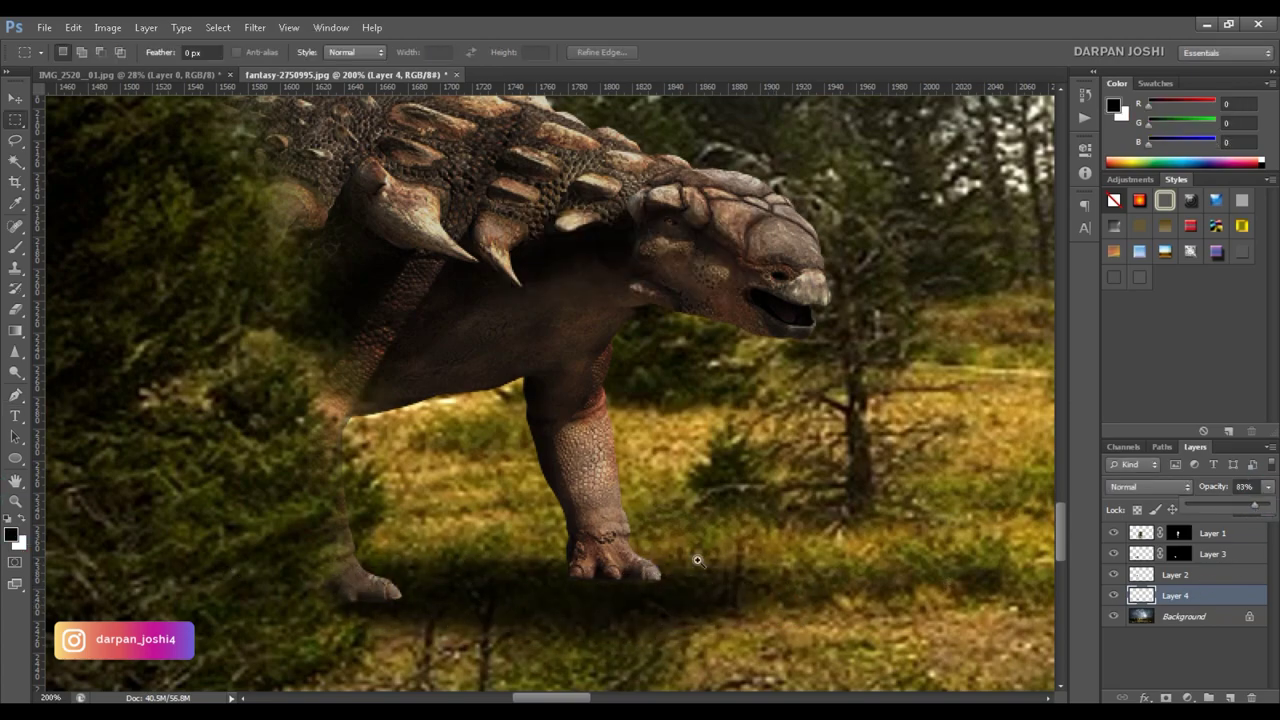
{"action": "key", "text": "ctrl+0"}
{"action": "key", "text": "z"}
{"action": "left_click", "coordinate": [383, 600]}
{"action": "left_click", "coordinate": [383, 600]}
- Stretch the shadow taller under the dinosaur's feet and lighten it further
{"action": "key", "text": "ctrl+plus"}
{"action": "left_click_drag", "start_coordinate": [452, 530], "coordinate": [556, 423]}
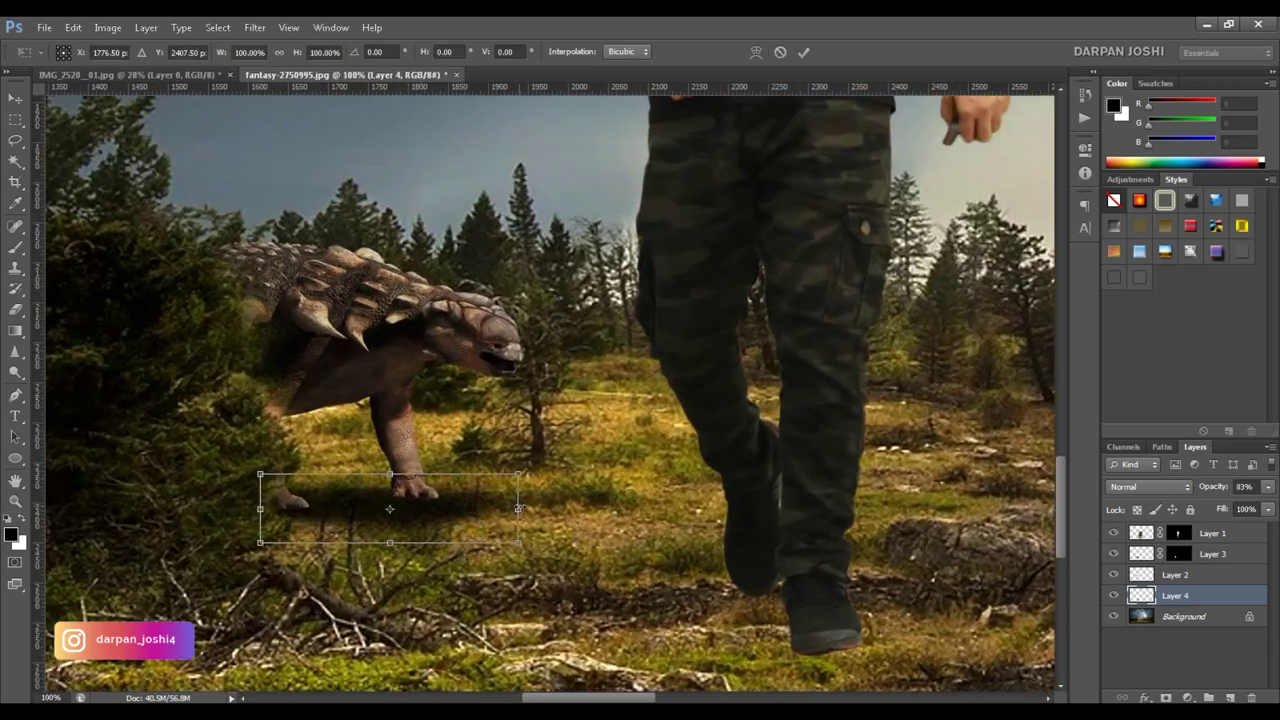
{"action": "key", "text": "ctrl+t"}
{"action": "left_click_drag", "start_coordinate": [405, 525], "coordinate": [405, 541]}
{"action": "key", "text": "Return"}
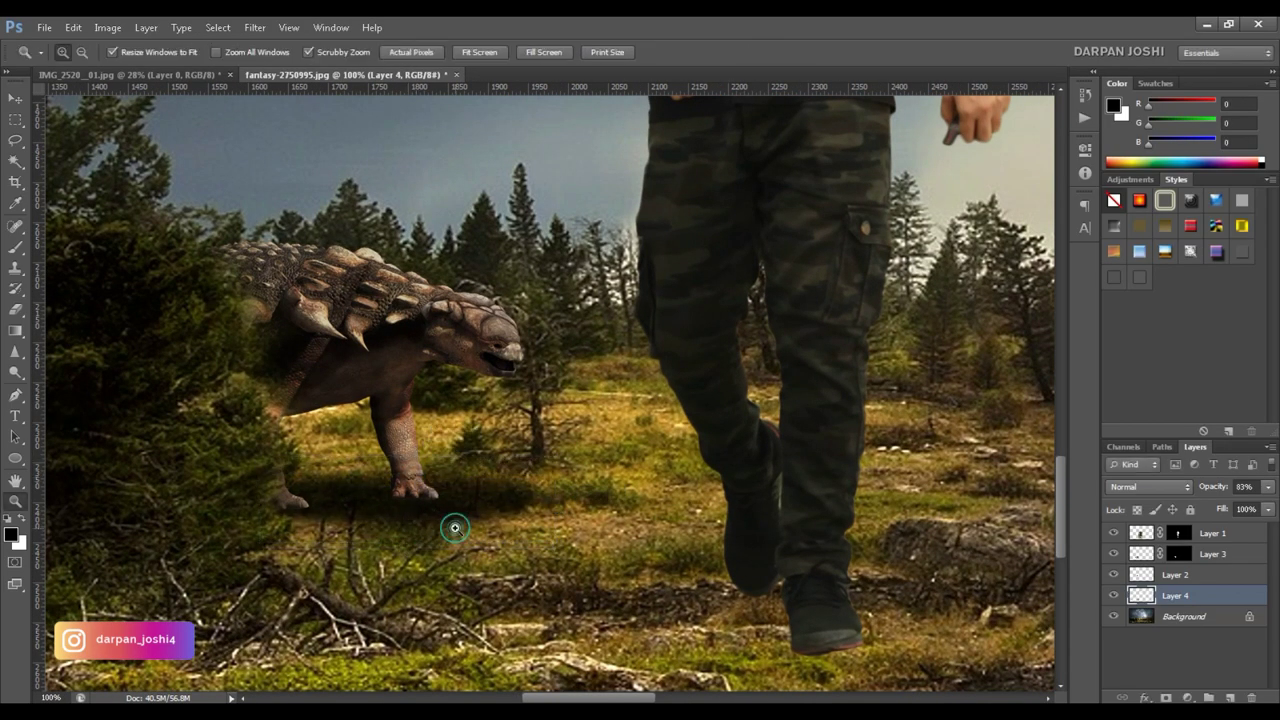
{"action": "left_click_drag", "start_coordinate": [1240, 510], "coordinate": [1252, 510]}
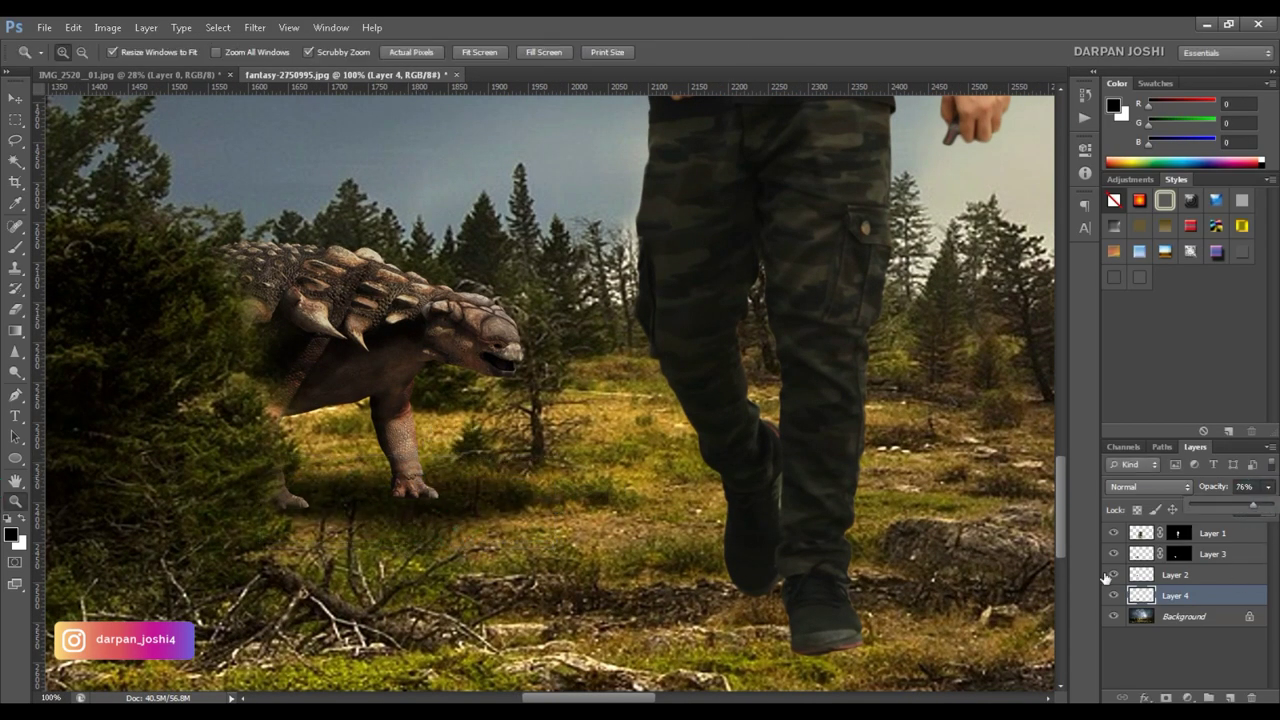
- Add a new layer and trace a selection around the man's shoe for its shadow
{"action": "left_click_drag", "start_coordinate": [880, 600], "coordinate": [774, 503]}
{"action": "key", "text": "ctrl+shift+alt+n"}
{"action": "left_click", "coordinate": [773, 558]}
{"action": "key", "text": "p"}
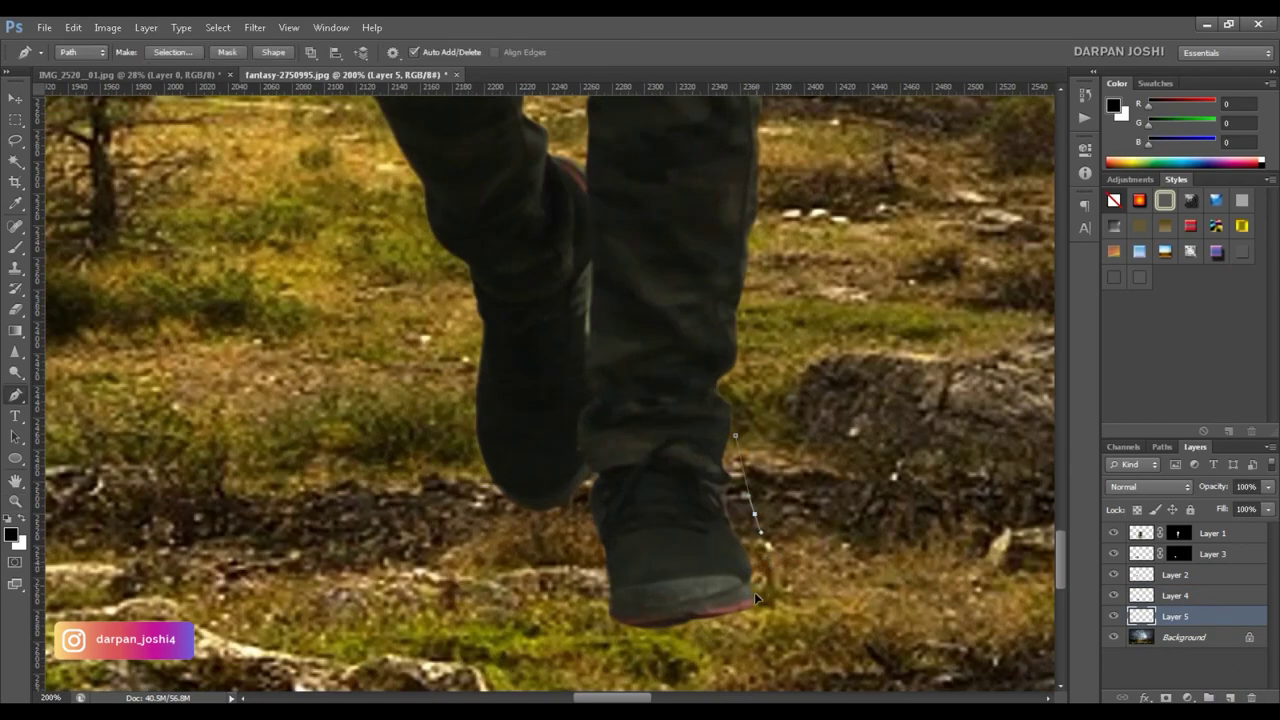
{"action": "left_click", "coordinate": [727, 447]}
{"action": "key", "text": "ctrl+Return"}
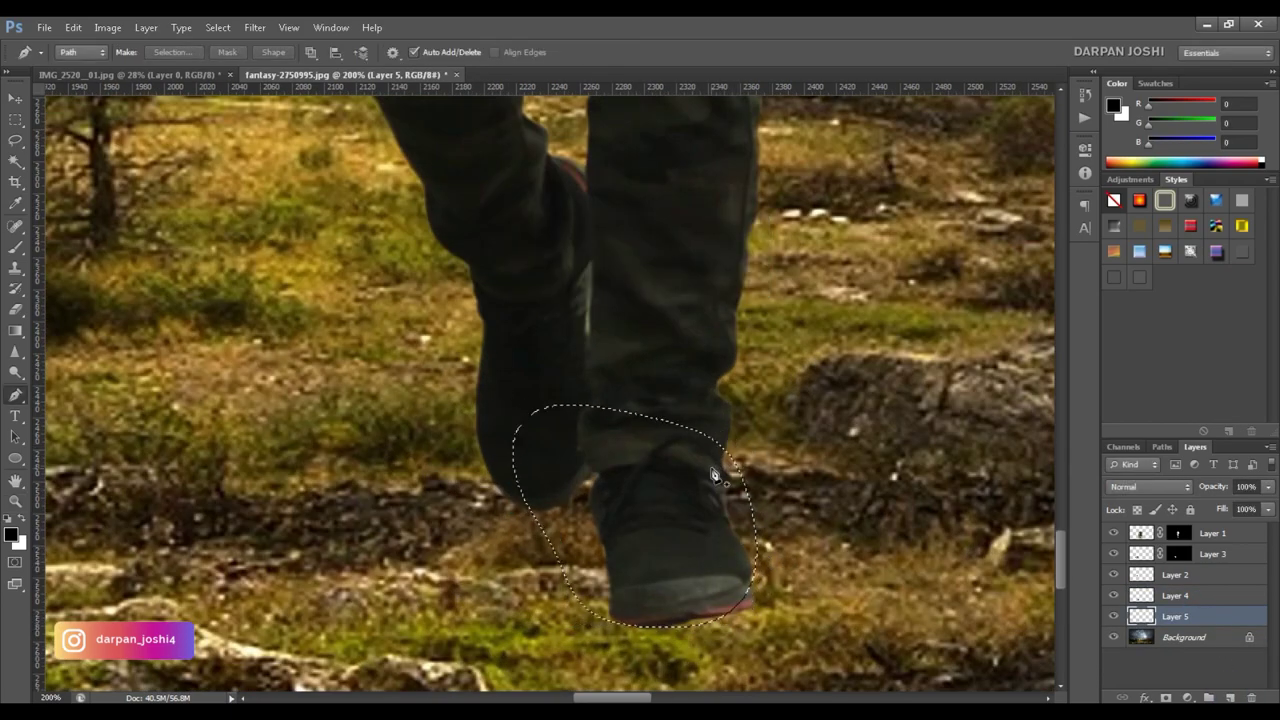
{"action": "right_click", "coordinate": [677, 500]}
{"action": "left_click", "coordinate": [720, 503]}
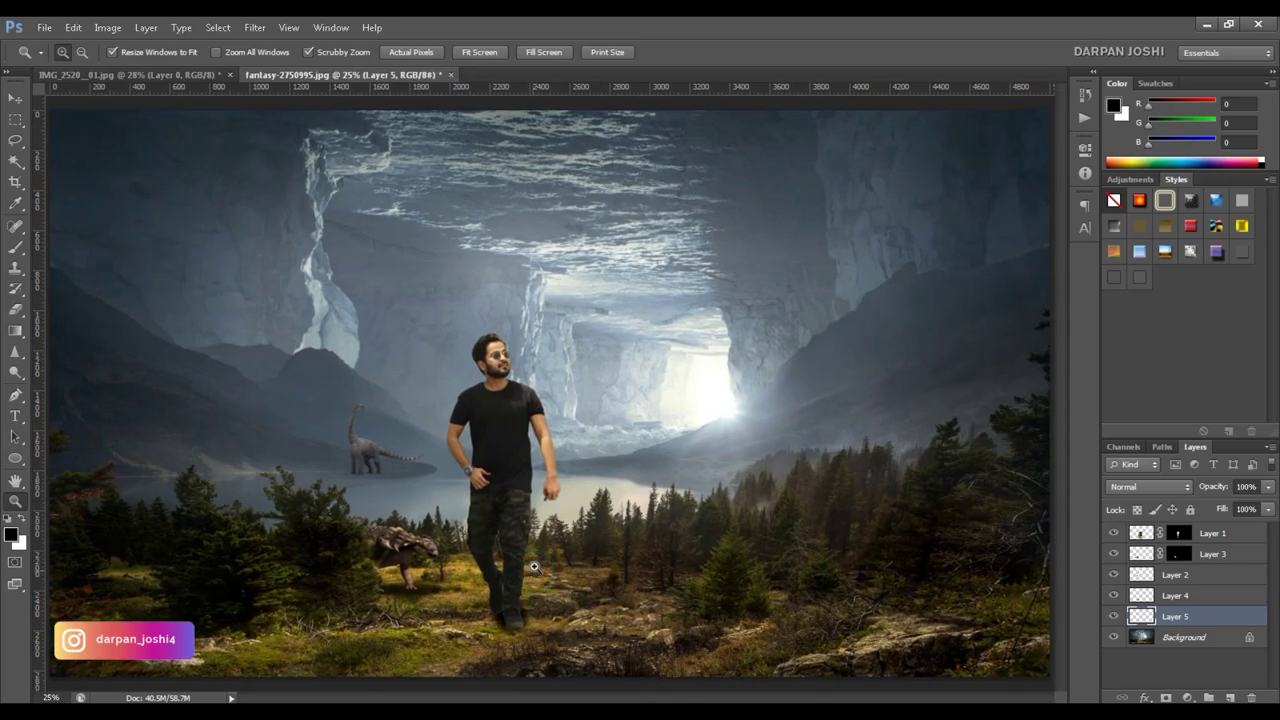
{"action": "left_click", "coordinate": [551, 608]}
{"action": "left_click", "coordinate": [551, 608]}
{"action": "key", "text": "m"}
{"action": "left_click_drag", "start_coordinate": [463, 617], "coordinate": [658, 342]}
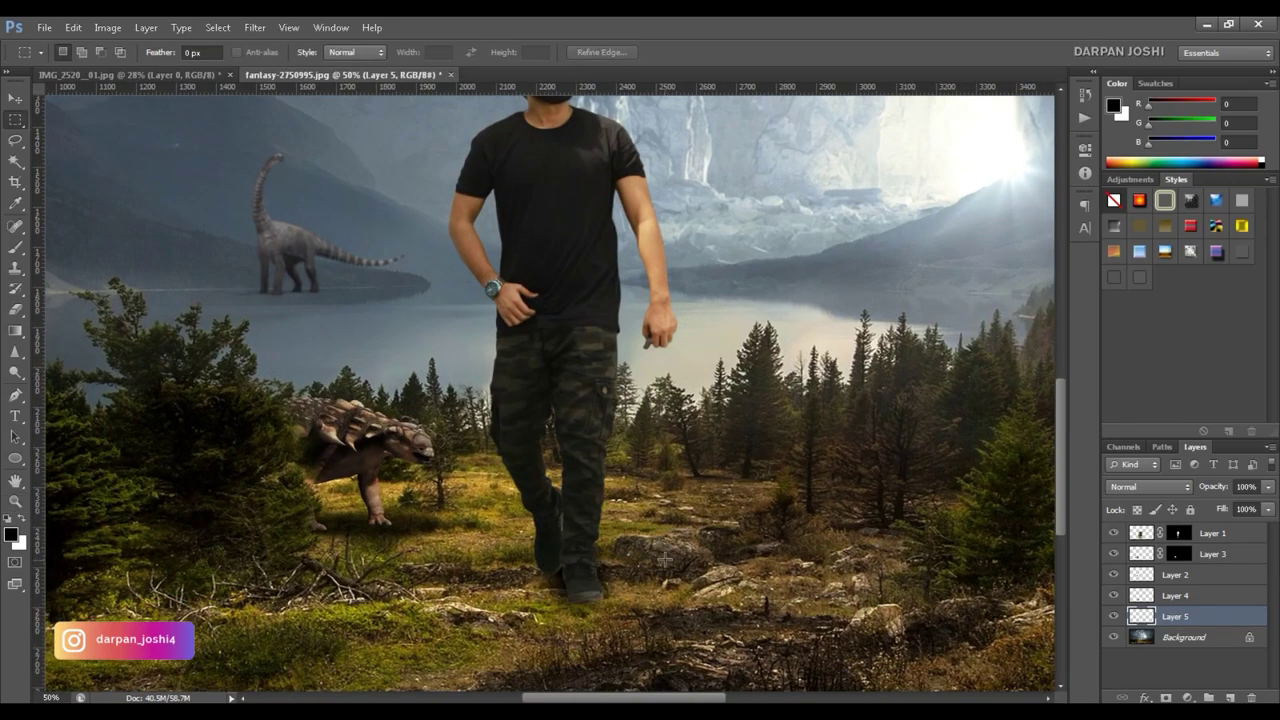
{"action": "key", "text": "z"}
{"action": "key", "text": "ctrl+0"}
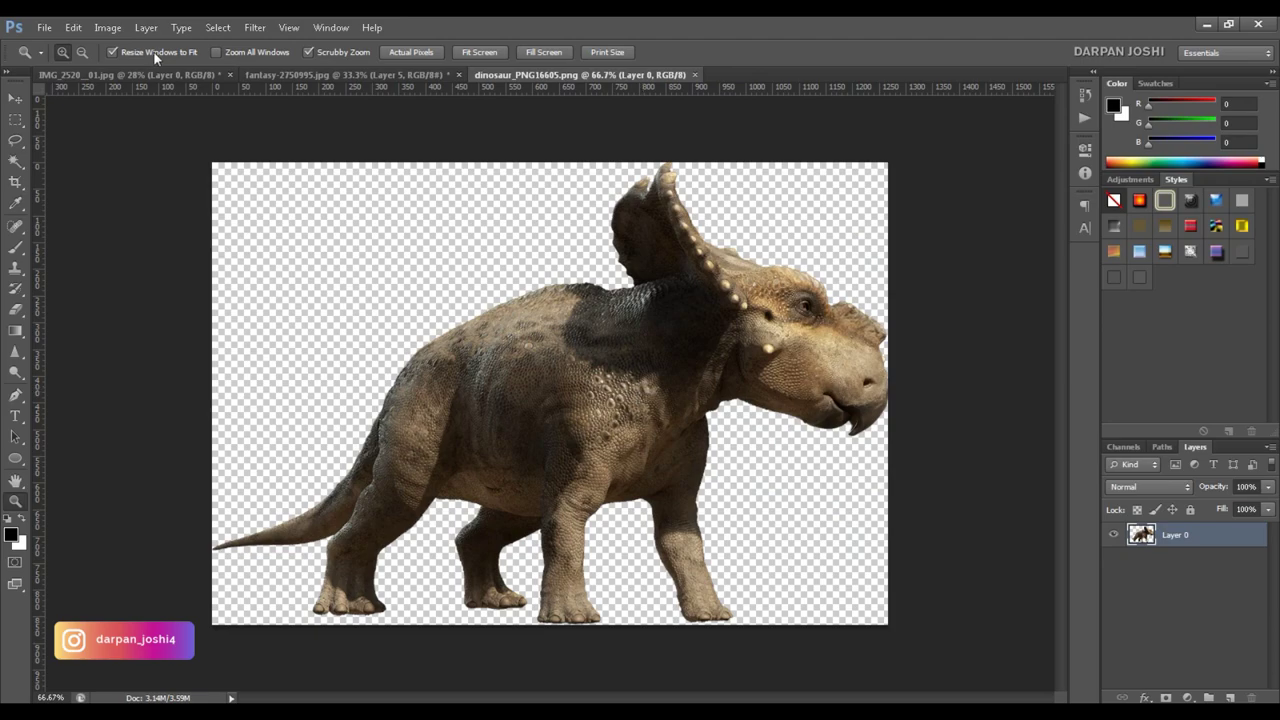
- Flip the horned dinosaur horizontally, paste it into the scene and place it on the lower-right rocks
{"action": "left_click", "coordinate": [108, 27]}
{"action": "left_click", "coordinate": [336, 241]}
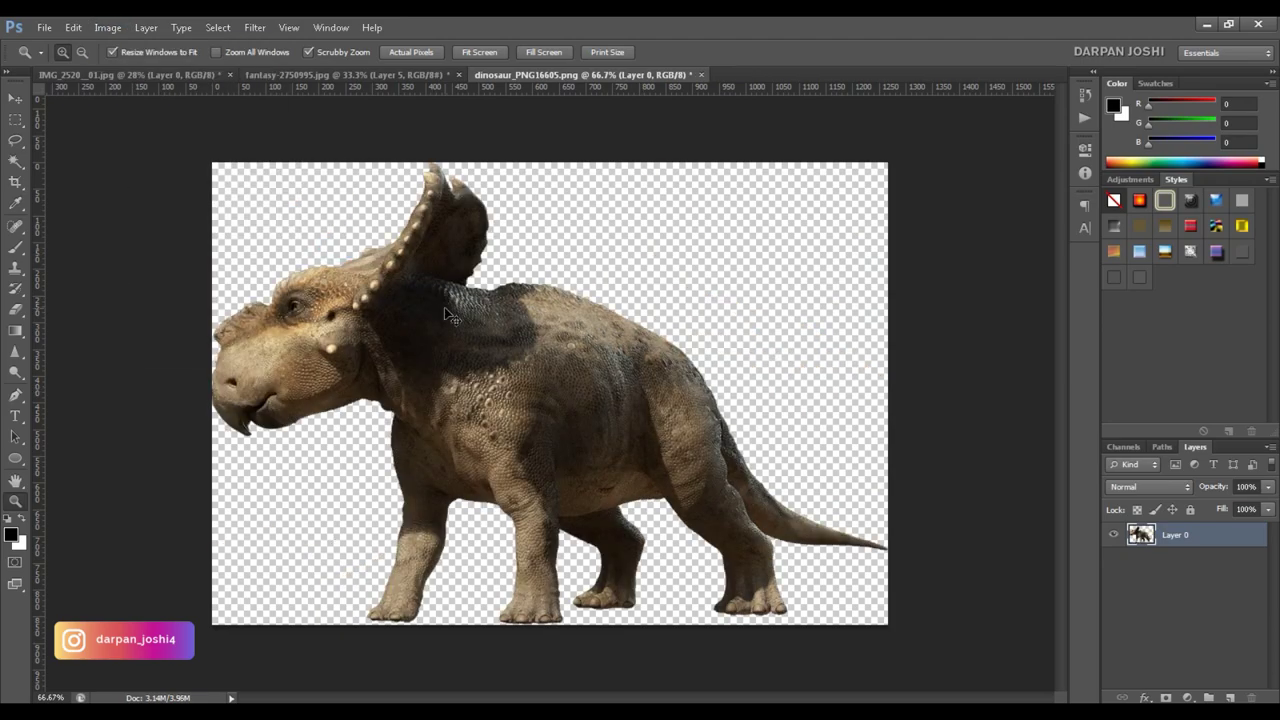
{"action": "key", "text": "ctrl+w"}
{"action": "left_click", "coordinate": [648, 288]}
{"action": "key", "text": "ctrl+v"}
{"action": "key", "text": "ctrl+t"}
{"action": "left_click_drag", "start_coordinate": [566, 452], "coordinate": [842, 510]}
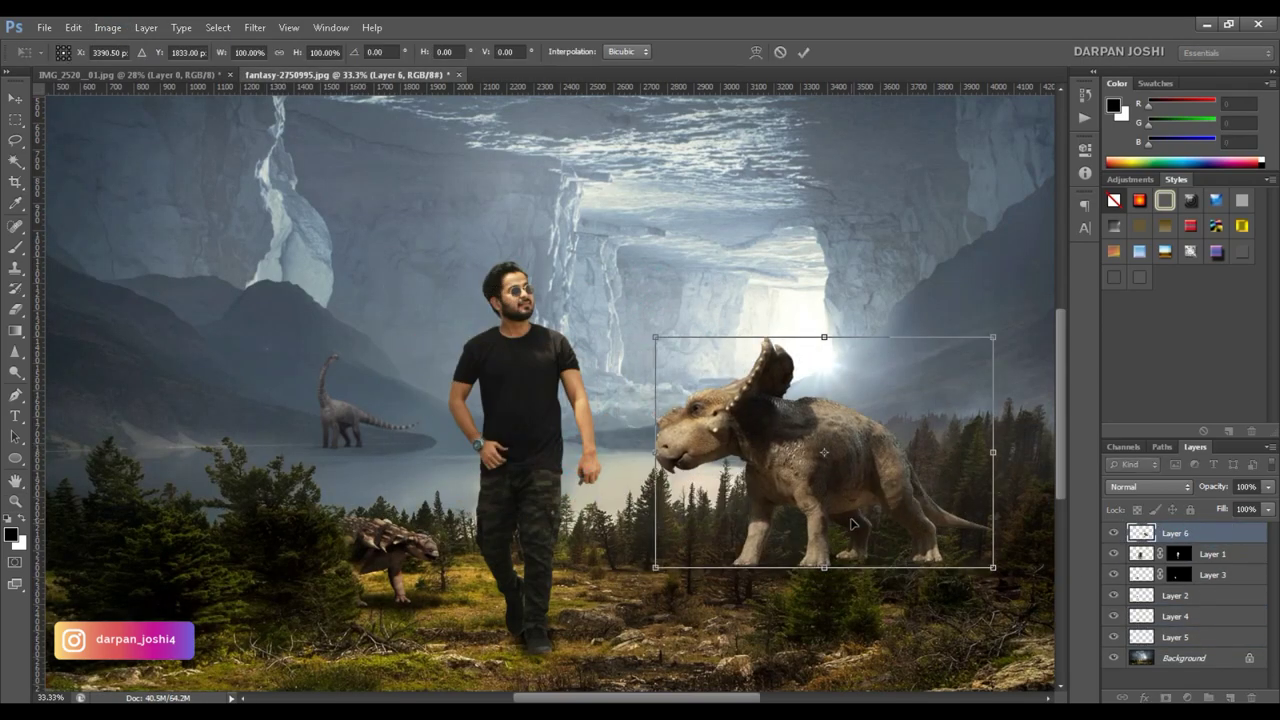
{"action": "key", "text": "ctrl+0"}
{"action": "left_click_drag", "start_coordinate": [748, 529], "coordinate": [785, 529]}
- Commit the horned dinosaur and add a dark, lower-opacity shadow layer beneath it
{"action": "key", "text": "Return"}
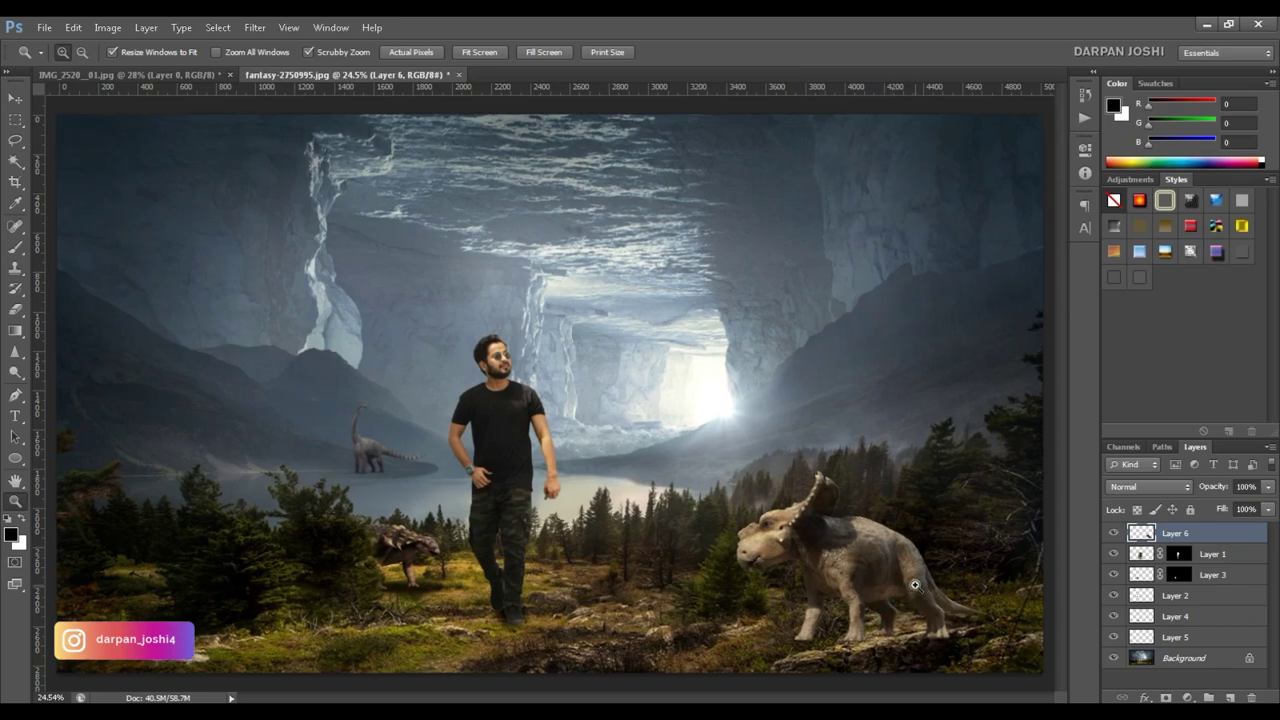
{"action": "key", "text": "ctrl+plus"}
{"action": "key", "text": "ctrl+plus"}
{"action": "key", "text": "ctrl+shift+alt+n"}
{"action": "key", "text": "p"}
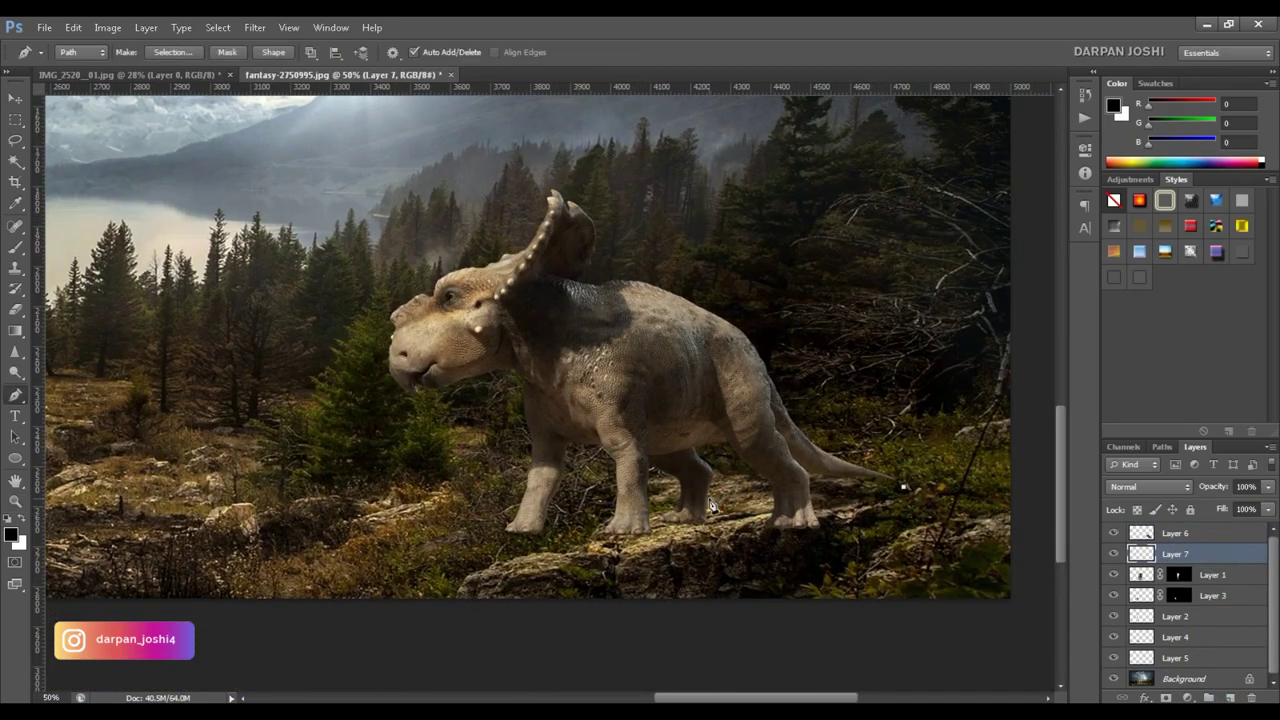
{"action": "key", "text": "ctrl+Return"}
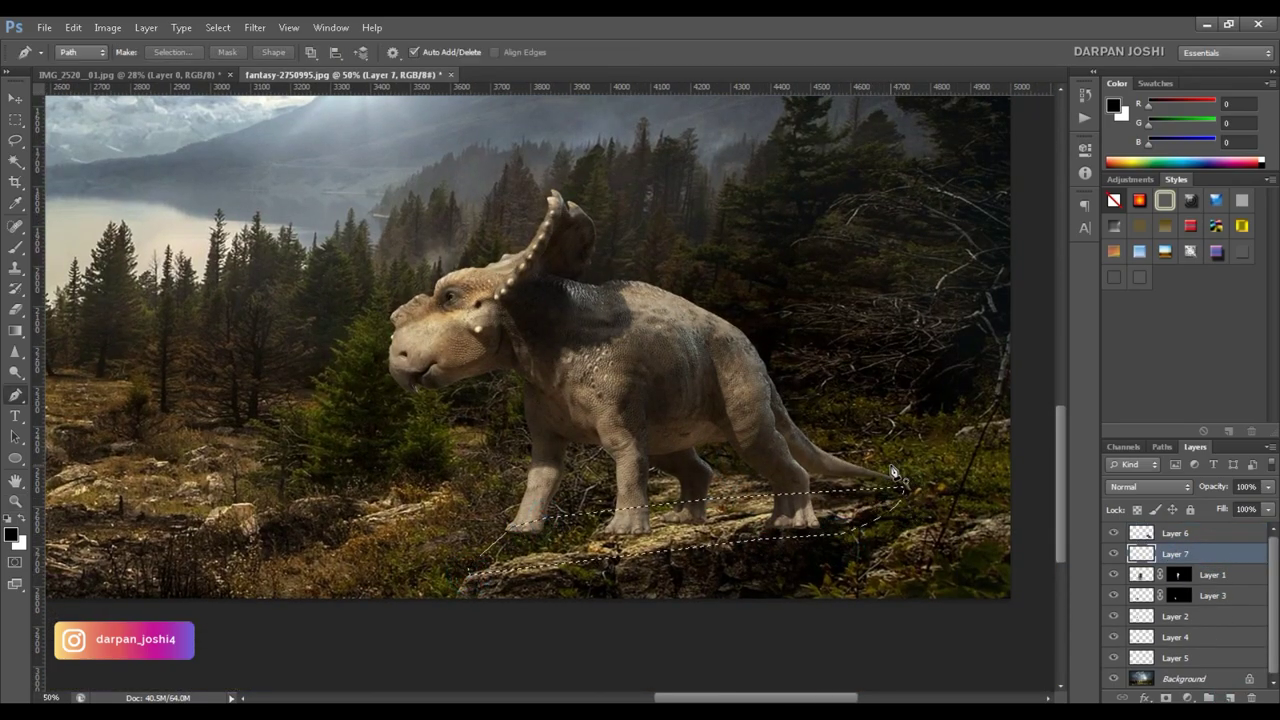
{"action": "key", "text": "alt+BackSpace"}
{"action": "key", "text": "m"}
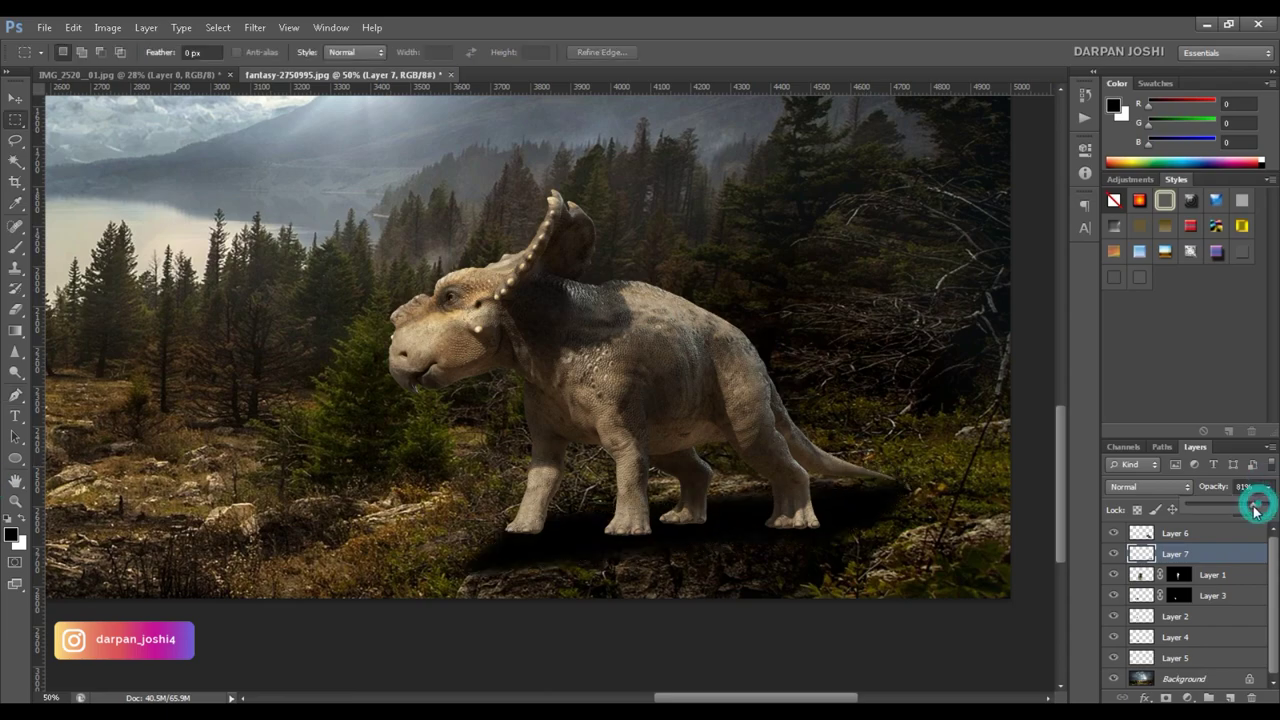
{"action": "left_click_drag", "start_coordinate": [1256, 510], "coordinate": [1254, 510]}
- Add feathered oval contact shadows under the dinosaur's hind and middle feet
{"action": "key", "text": "z"}
{"action": "left_click", "coordinate": [708, 560]}
{"action": "left_click", "coordinate": [1230, 697]}
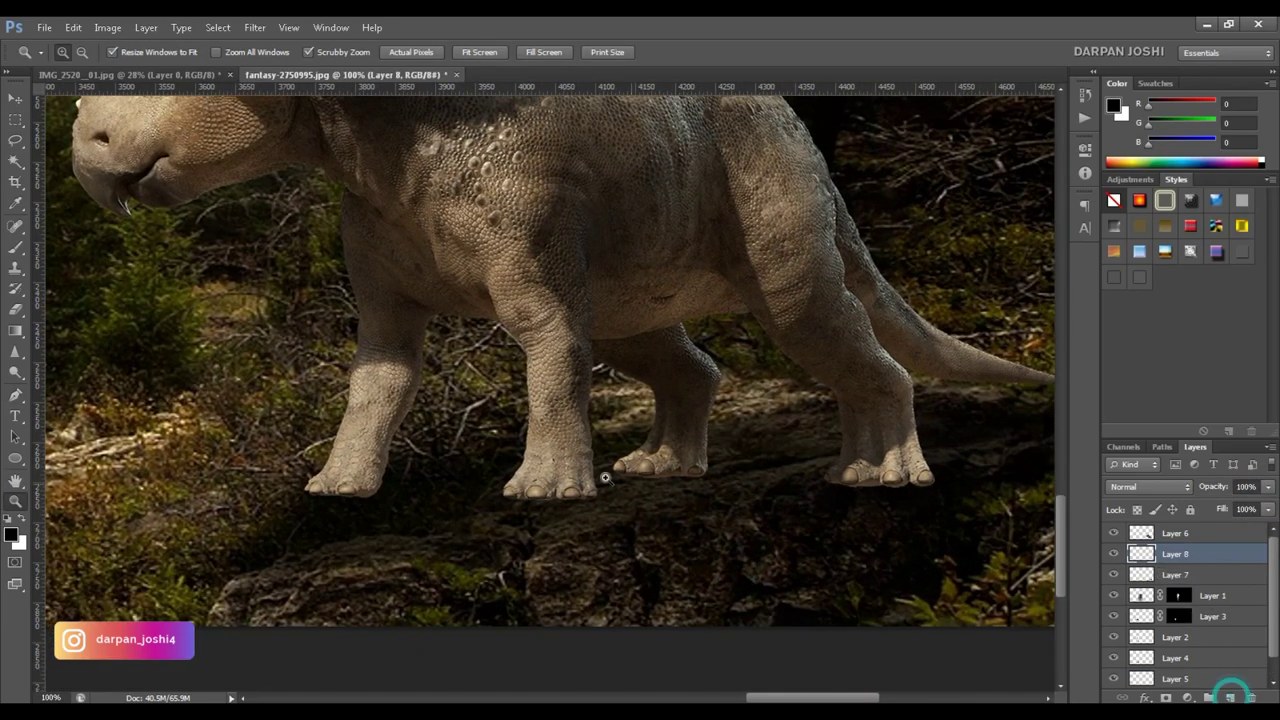
{"action": "key", "text": "m"}
{"action": "left_click_drag", "start_coordinate": [714, 486], "coordinate": [711, 484]}
{"action": "key", "text": "shift+F6"}
{"action": "key", "text": "Return"}
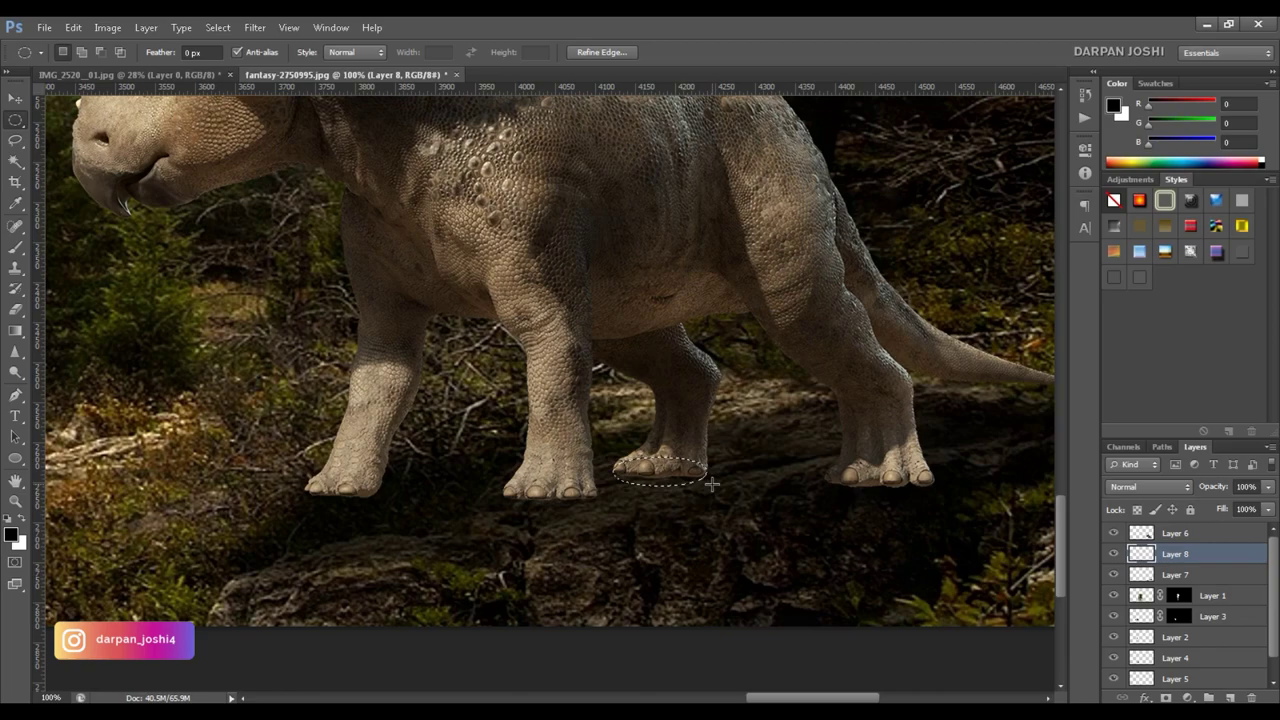
{"action": "left_click_drag", "start_coordinate": [935, 495], "coordinate": [918, 502]}
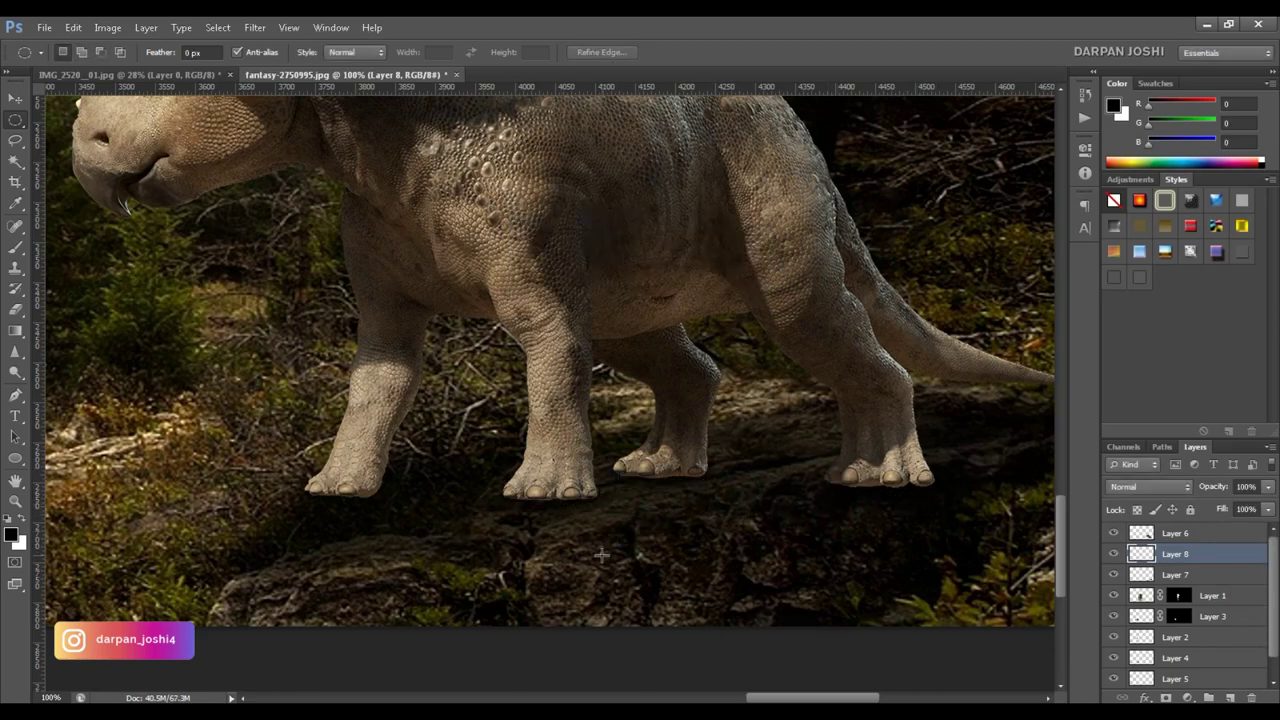
{"action": "key", "text": "z"}
- Apply a Color Balance correction to the horned dinosaur's Layer 6, then paste the pterodactyl
{"action": "key", "text": "ctrl+0"}
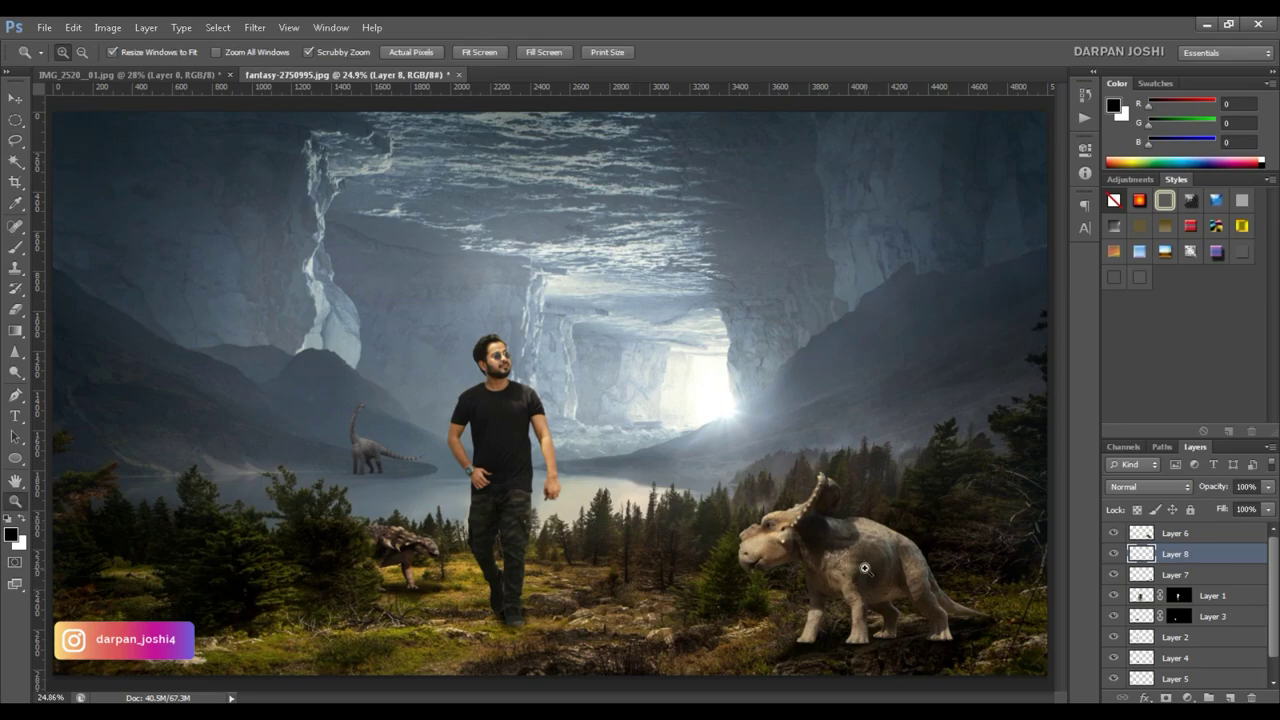
{"action": "left_click", "coordinate": [888, 588]}
{"action": "left_click", "coordinate": [1175, 533]}
{"action": "key", "text": "ctrl+b"}
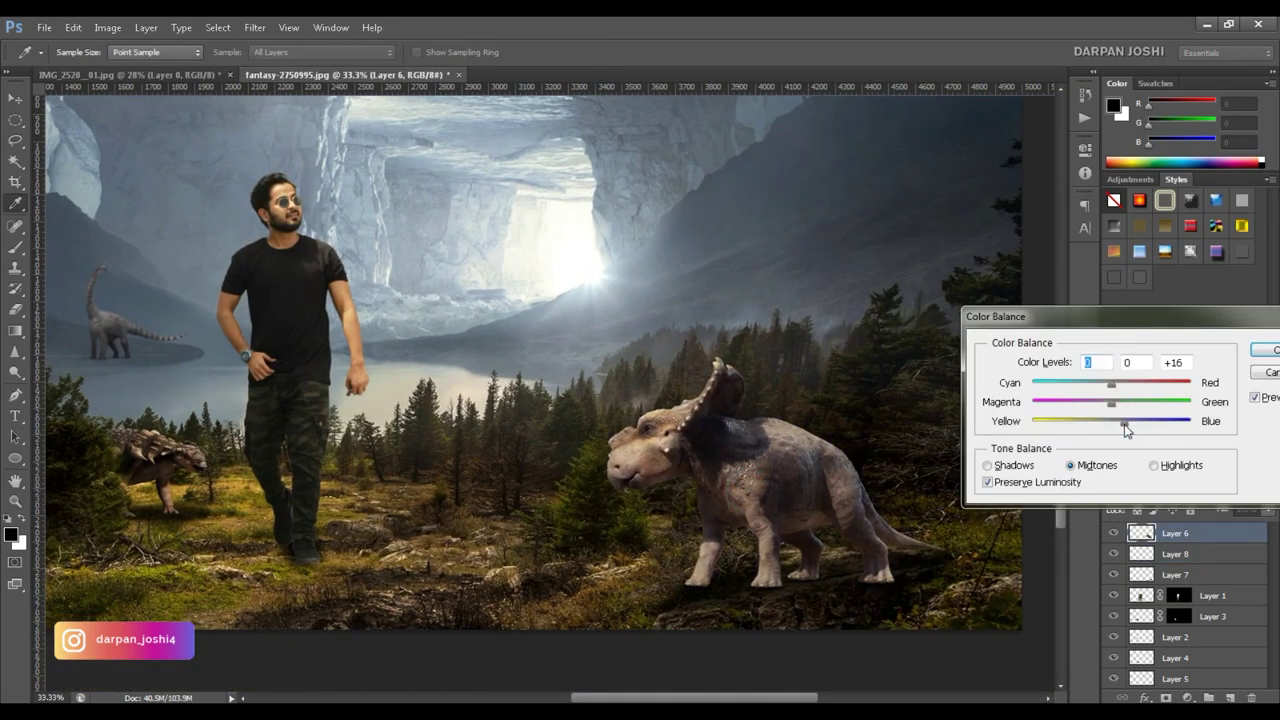
{"action": "left_click", "coordinate": [1262, 350]}
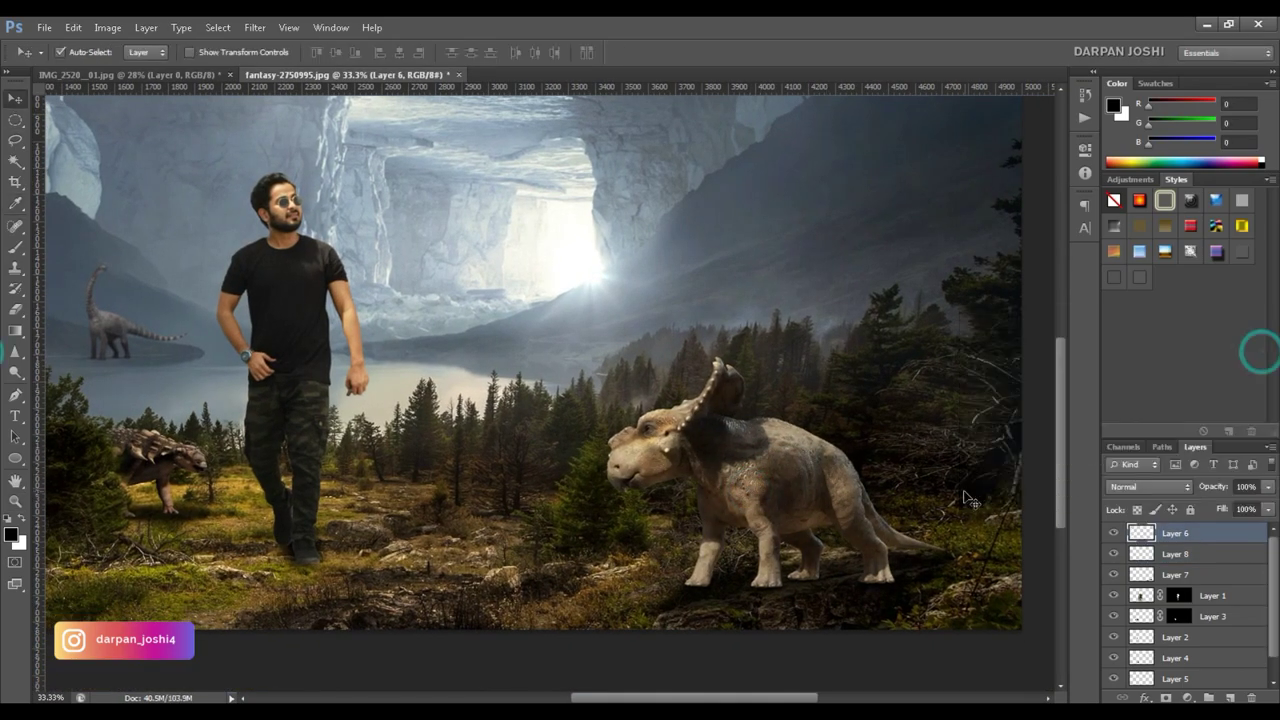
{"action": "key", "text": "ctrl+0"}
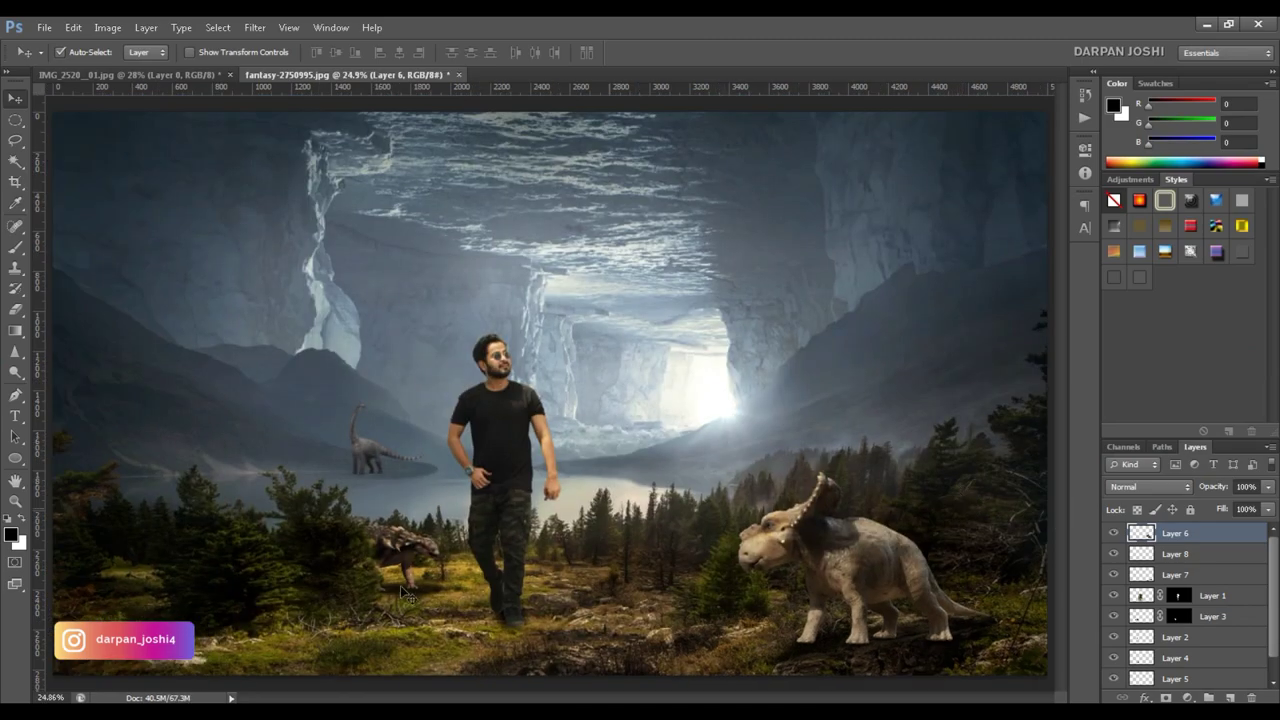
{"action": "key", "text": "ctrl+v"}
- Place the pasted pterodactyl in the upper-right sky, opening Levels without applying it
{"action": "key", "text": "ctrl+t"}
{"action": "left_click_drag", "start_coordinate": [549, 394], "coordinate": [771, 252]}
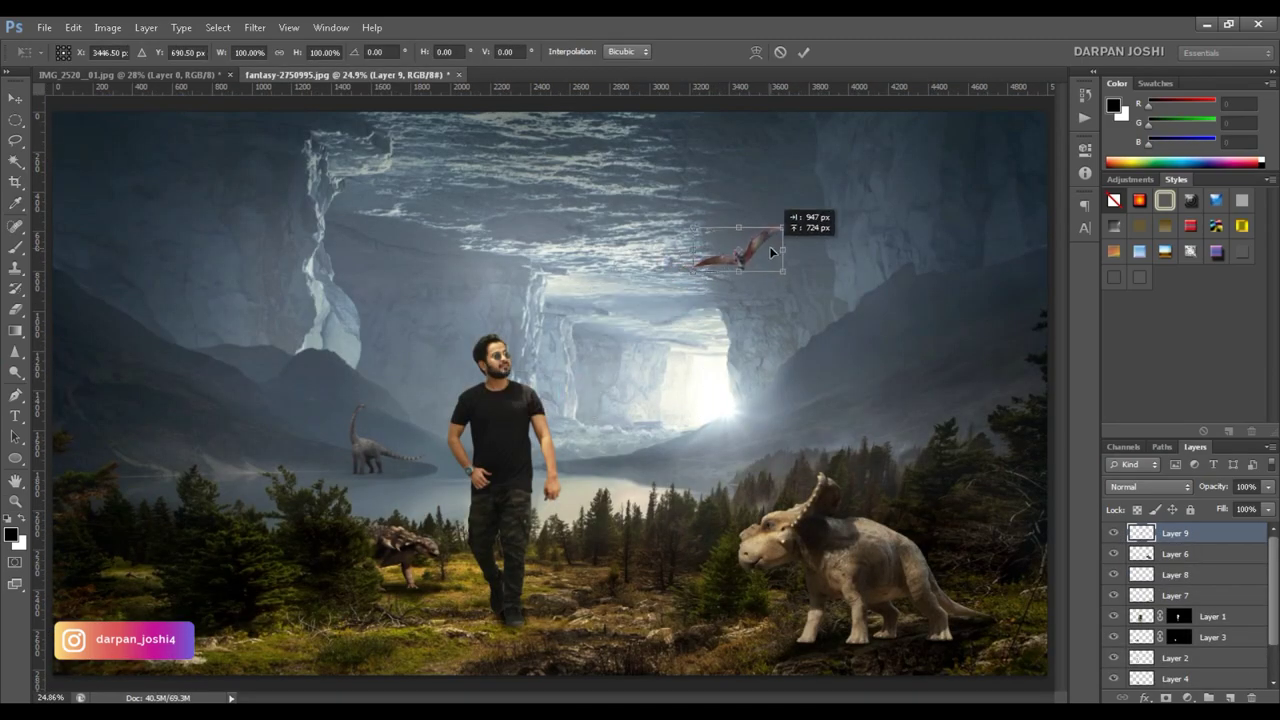
{"action": "key", "text": "Return"}
{"action": "key", "text": "z"}
{"action": "left_click", "coordinate": [771, 244]}
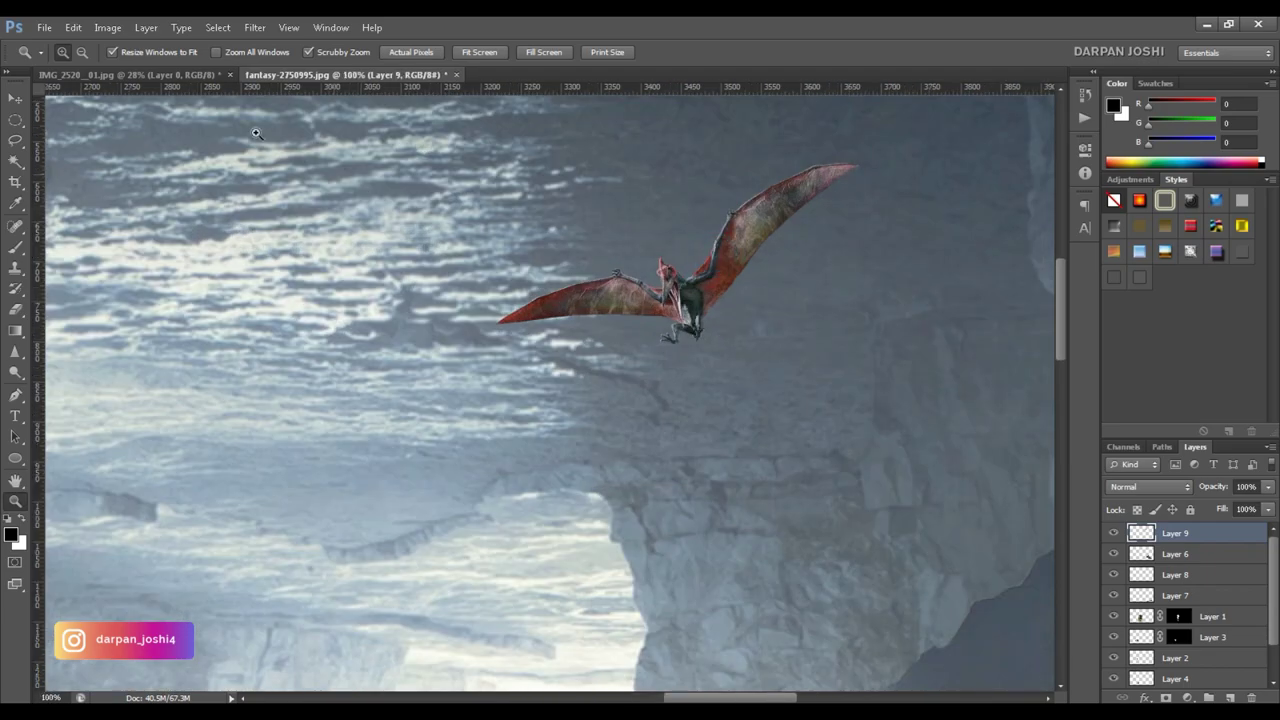
{"action": "left_click", "coordinate": [108, 27]}
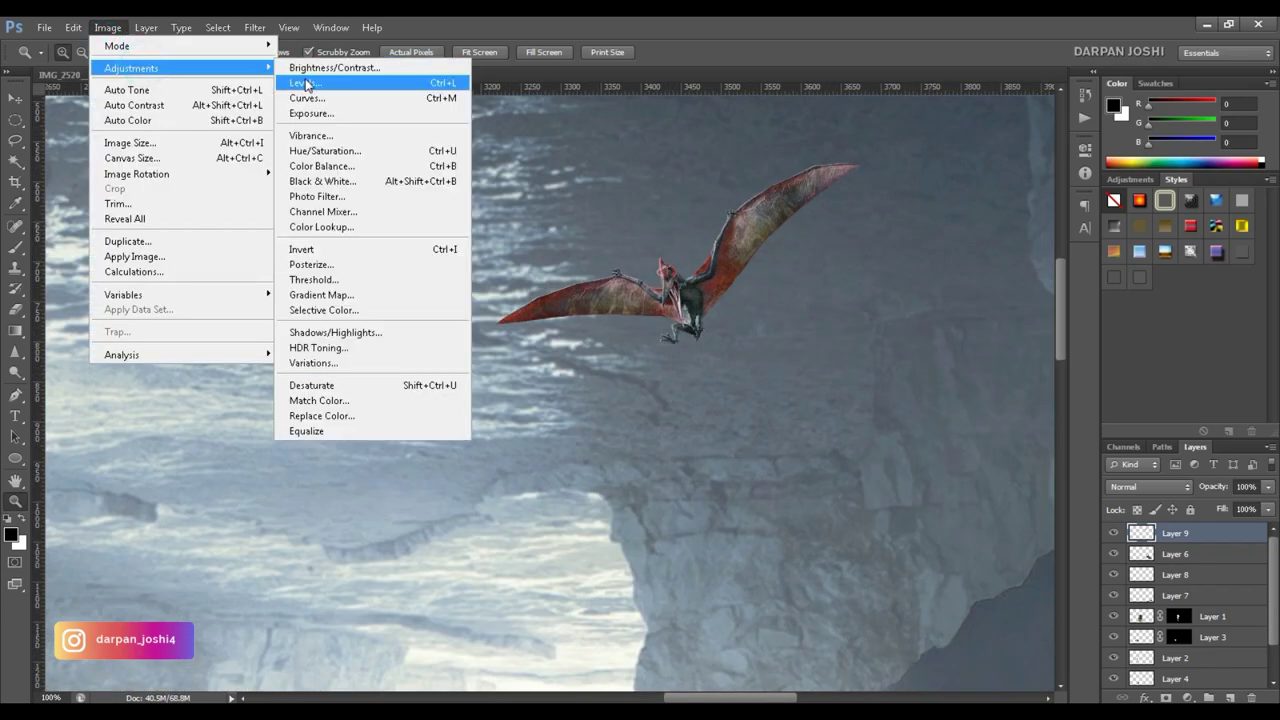
{"action": "left_click", "coordinate": [305, 84]}
{"action": "key", "text": "Return"}
{"action": "left_click", "coordinate": [108, 27]}
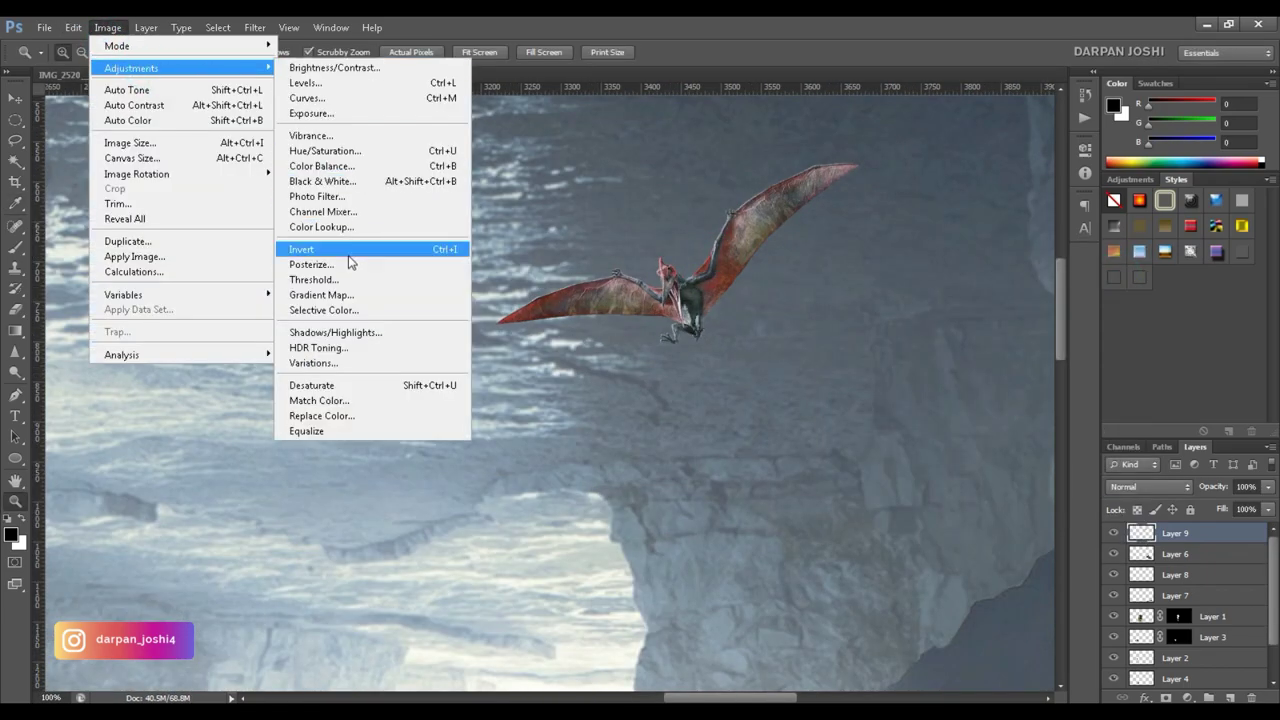
{"action": "left_click", "coordinate": [430, 141]}
{"action": "key", "text": "Return"}
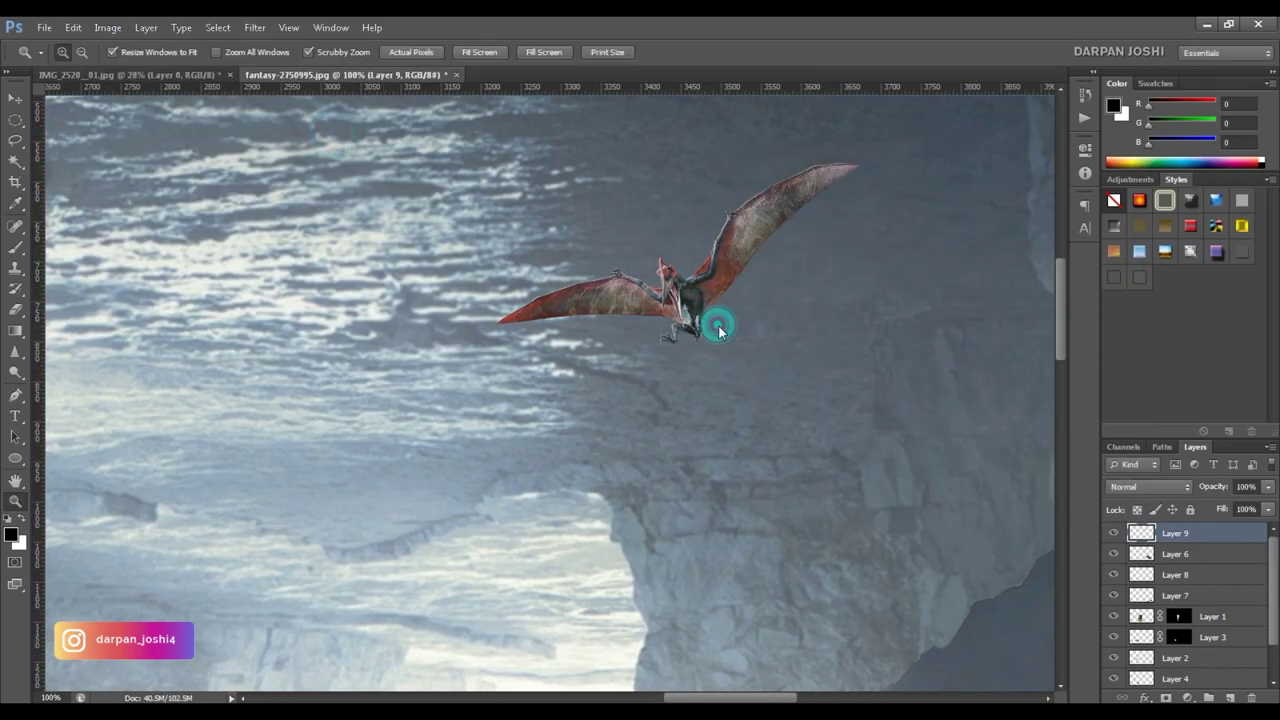
- Paste a second pterodactyl and place it in the upper-left sky
{"action": "key", "text": "ctrl+0"}
{"action": "key", "text": "ctrl+v"}
{"action": "key", "text": "ctrl+t"}
{"action": "left_click_drag", "start_coordinate": [600, 410], "coordinate": [457, 337]}
{"action": "left_click_drag", "start_coordinate": [284, 256], "coordinate": [215, 235]}
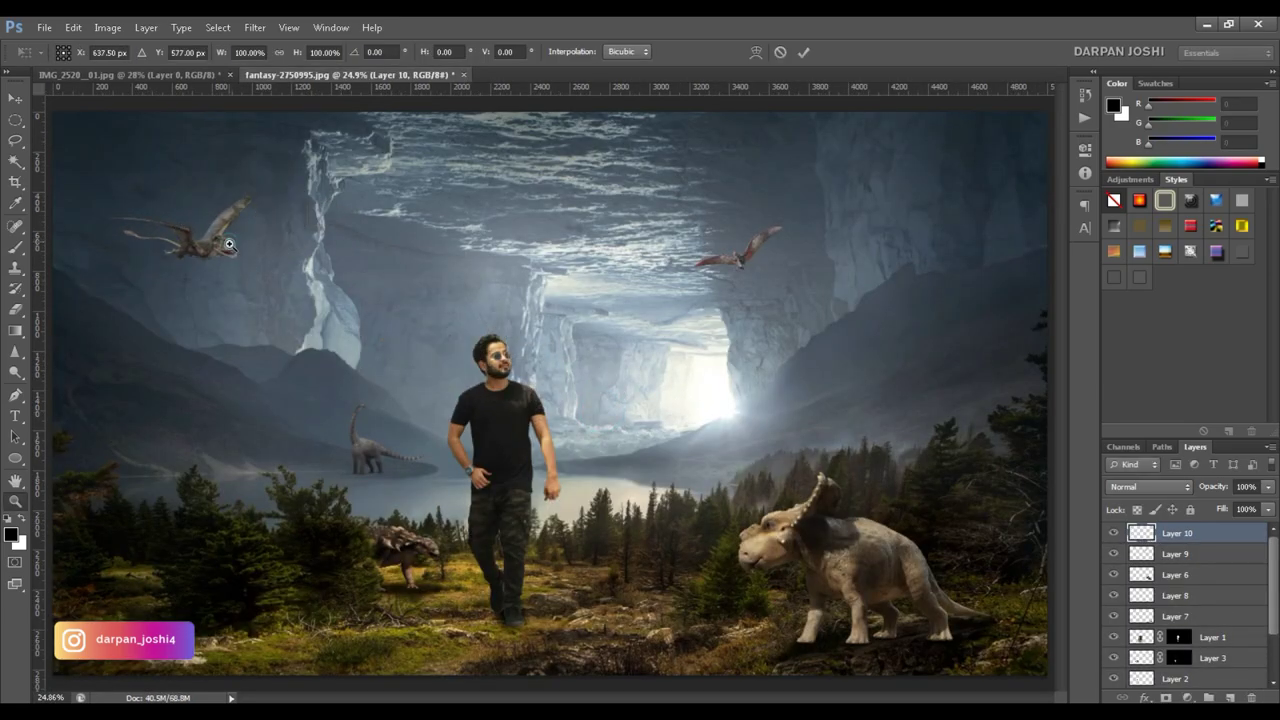
{"action": "key", "text": "Return"}
{"action": "key", "text": "z"}
{"action": "left_click", "coordinate": [215, 235]}
- Darken the upper-left pterodactyl's midtones with Levels
{"action": "left_click", "coordinate": [108, 27]}
{"action": "left_click", "coordinate": [328, 84]}
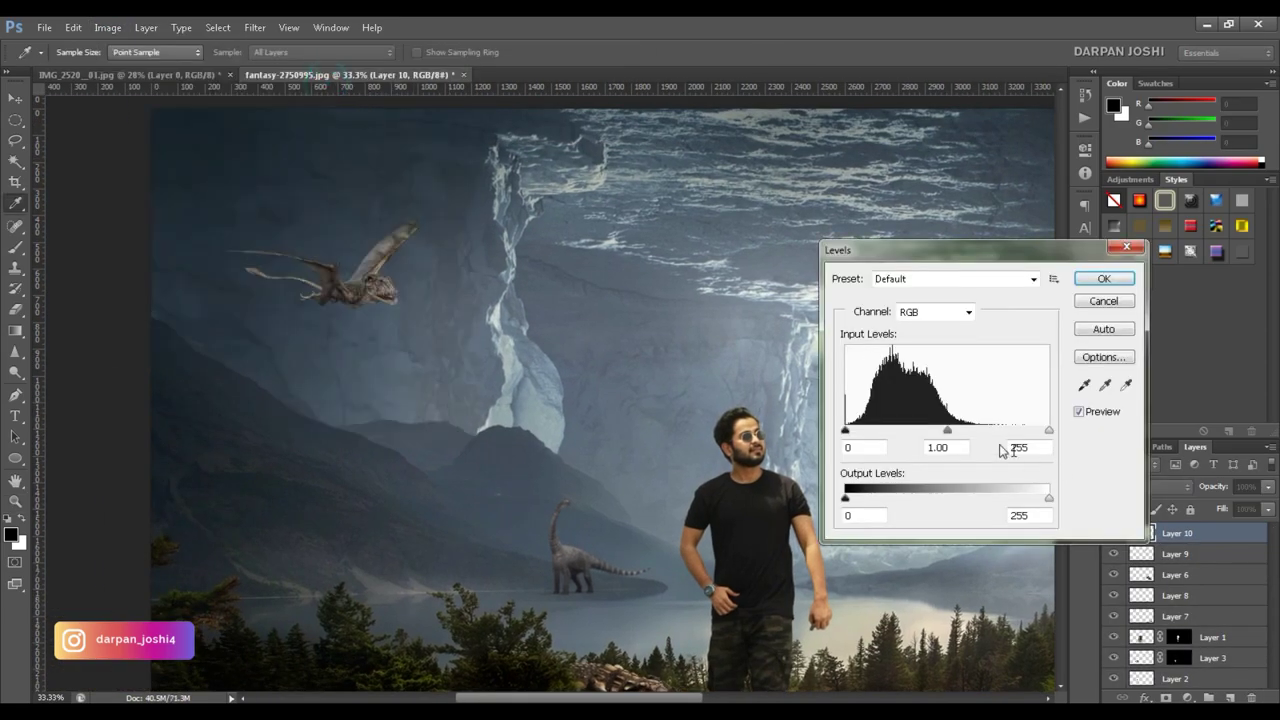
{"action": "left_click_drag", "start_coordinate": [947, 431], "coordinate": [959, 433]}
{"action": "left_click", "coordinate": [1104, 279]}
{"action": "left_click", "coordinate": [254, 27]}
{"action": "left_click", "coordinate": [254, 27]}
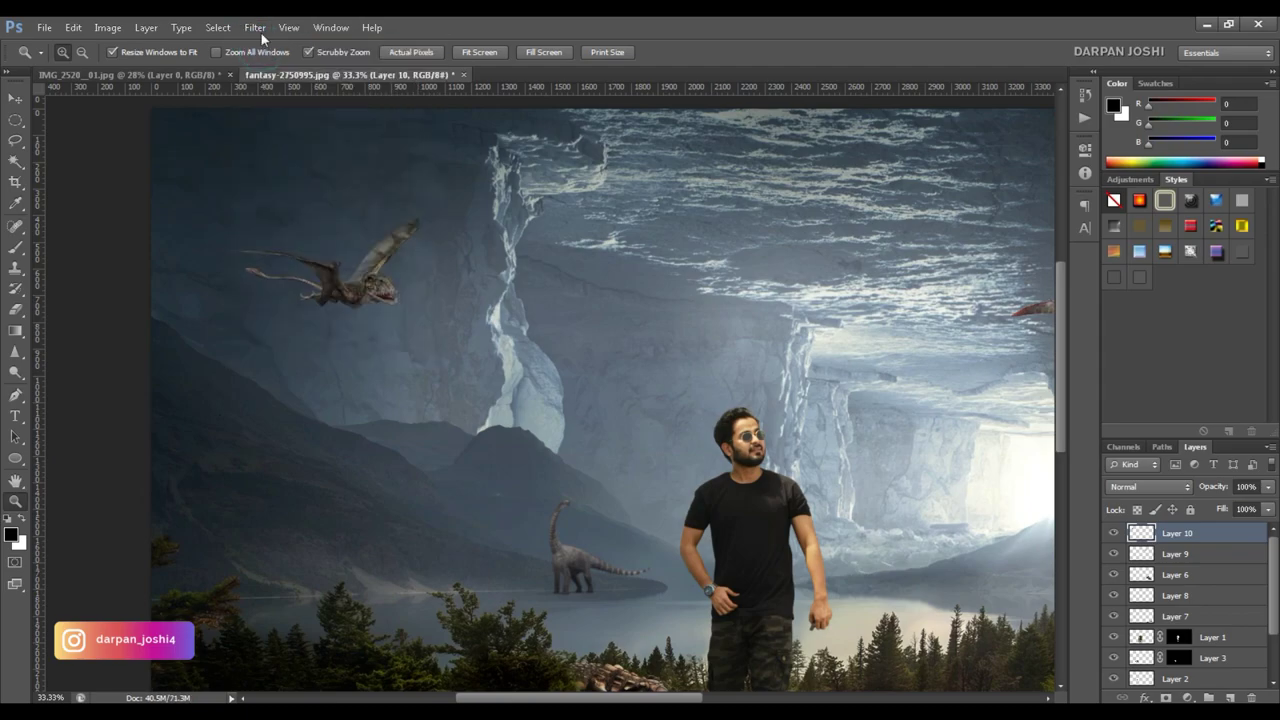
{"action": "key", "text": "ctrl+0"}
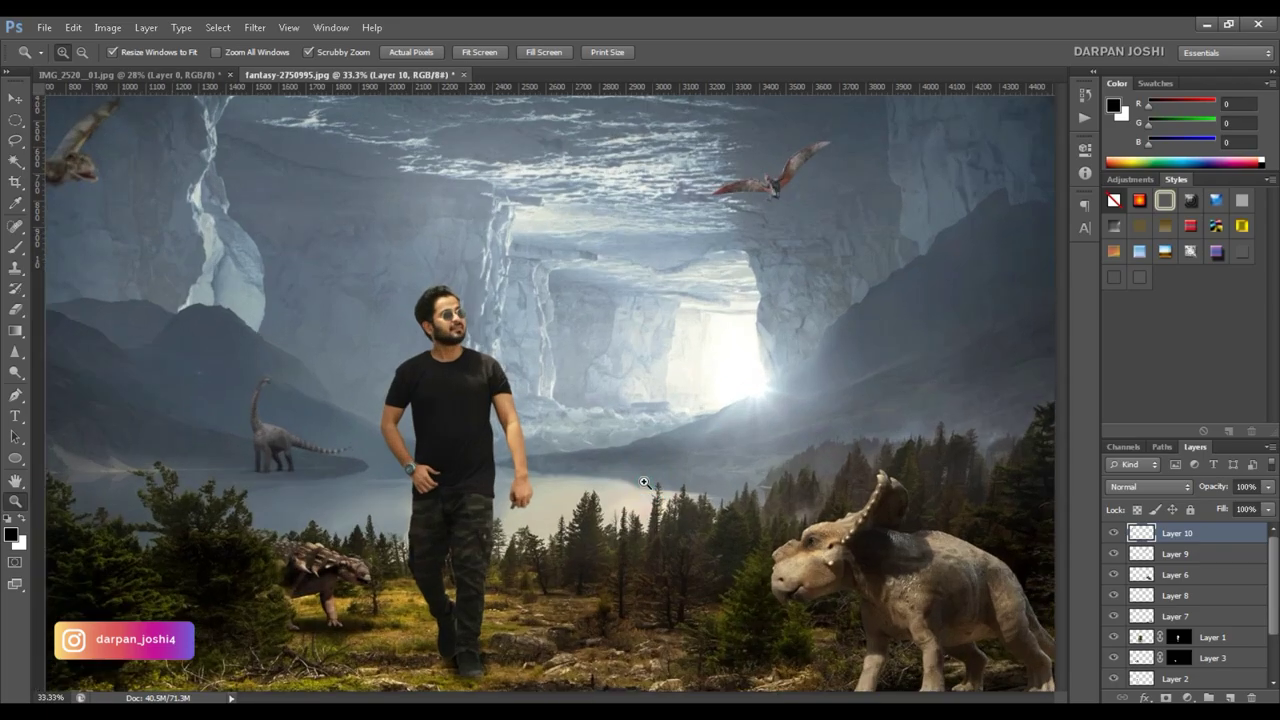
- Paste the brachiosaurus by the lake and lower its opacity
{"action": "left_click", "coordinate": [645, 482]}
{"action": "key", "text": "ctrl+v"}
{"action": "key", "text": "ctrl+t"}
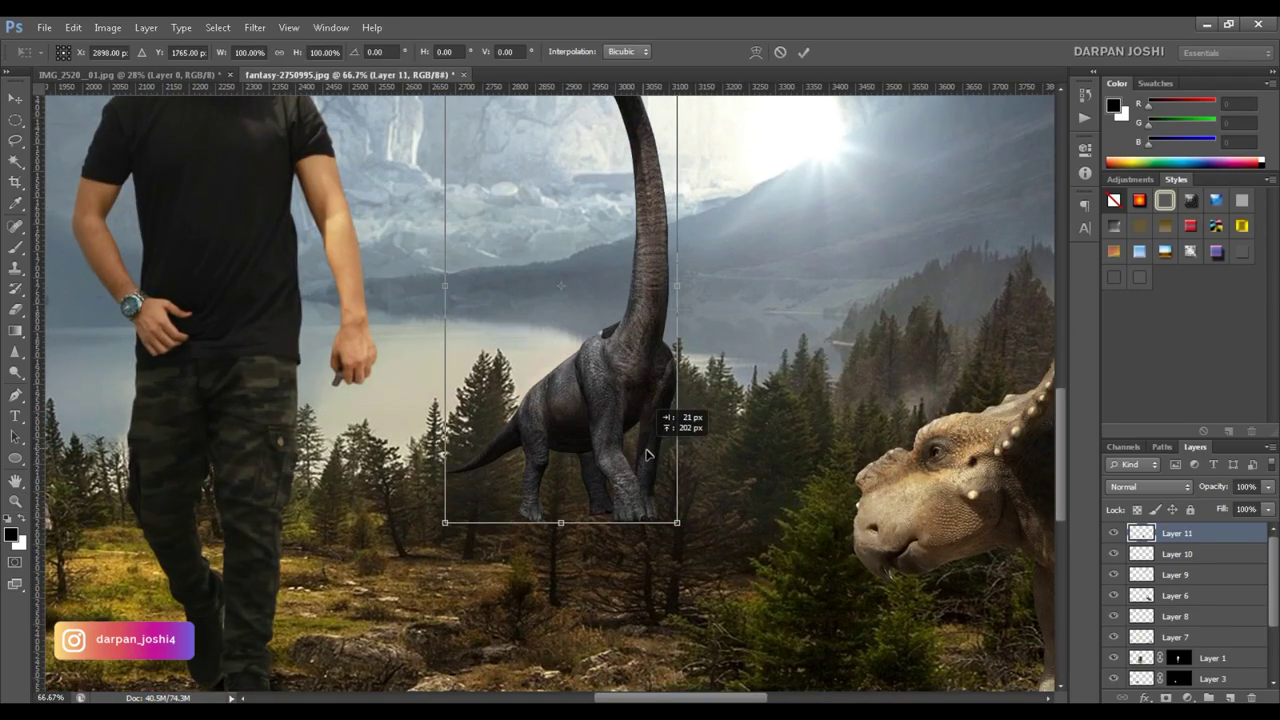
{"action": "key", "text": "Return"}
{"action": "key", "text": "z"}
{"action": "key", "text": "ctrl+0"}
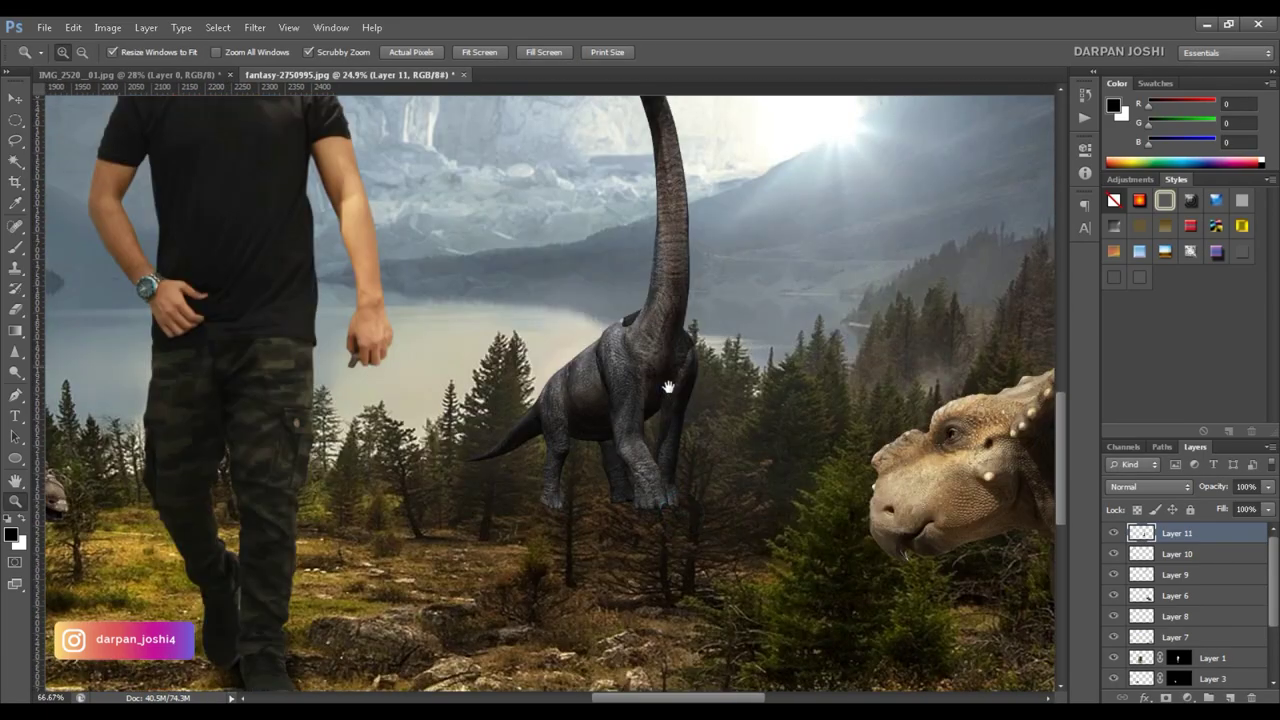
{"action": "left_click_drag", "start_coordinate": [654, 511], "coordinate": [690, 505]}
{"action": "left_click_drag", "start_coordinate": [1267, 486], "coordinate": [1236, 511]}
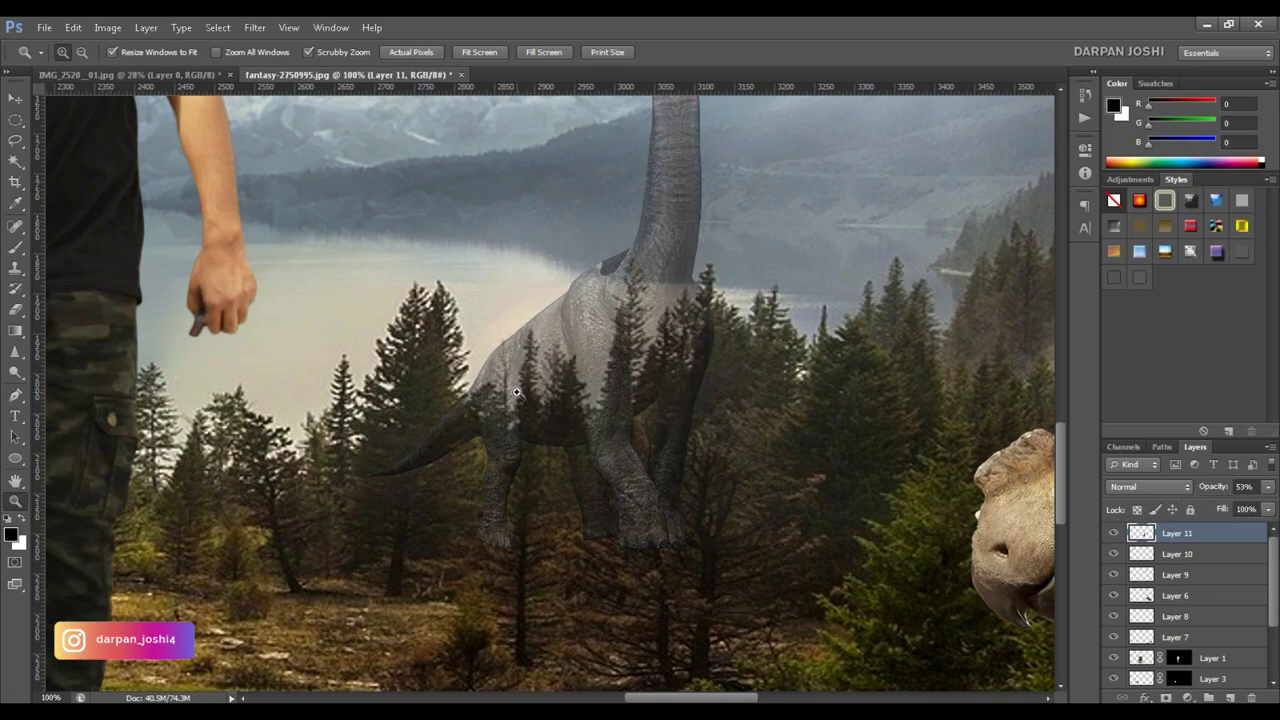
{"action": "scroll", "coordinate": [1180, 657], "scroll_direction": "down", "scroll_amount": 2}
- Pen-select the front trees on Background, feather them, and copy them to a top layer
{"action": "left_click", "coordinate": [1185, 678]}
{"action": "key", "text": "p"}
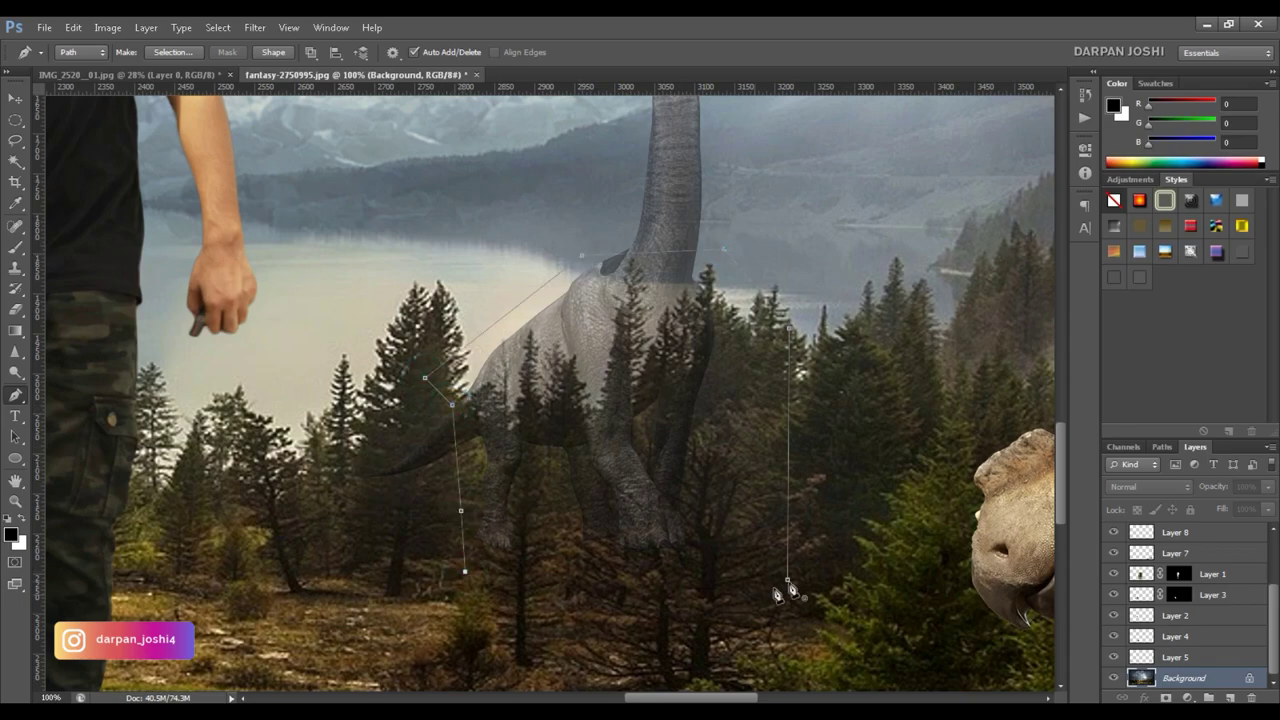
{"action": "left_click", "coordinate": [788, 580]}
{"action": "key", "text": "ctrl+Return"}
{"action": "key", "text": "shift+F6"}
{"action": "key", "text": "Return"}
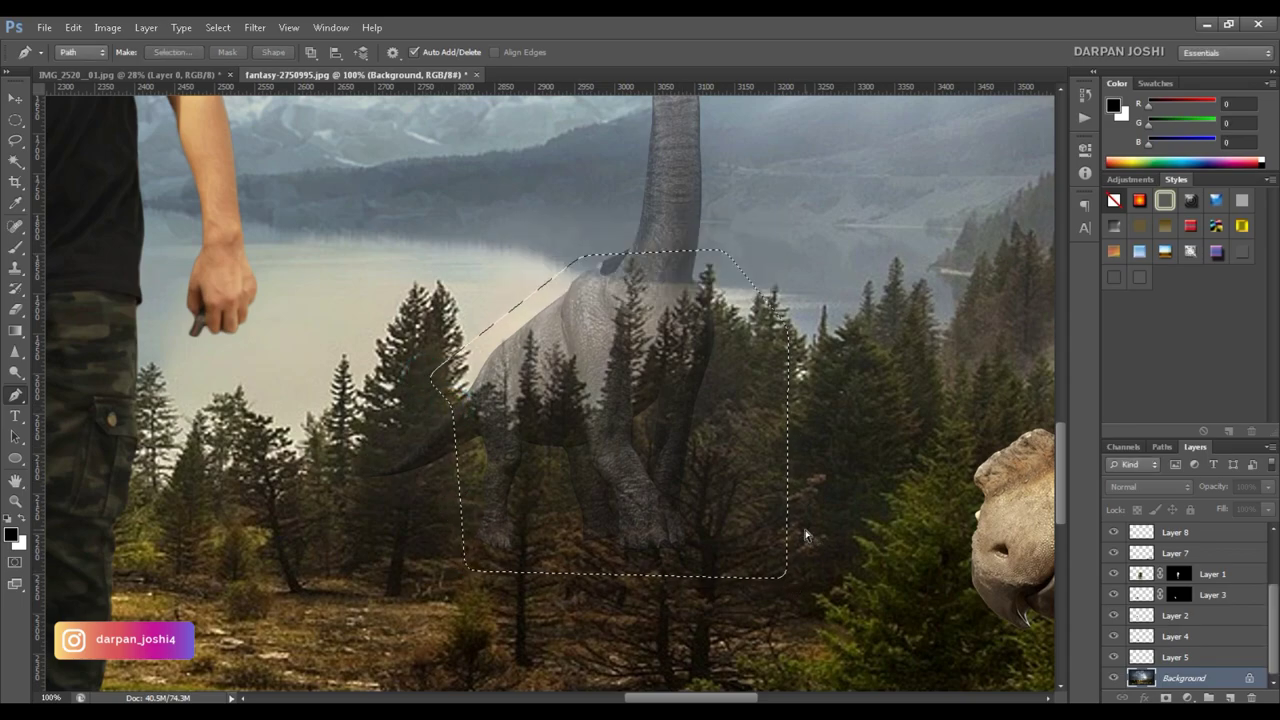
{"action": "key", "text": "ctrl+j"}
{"action": "key", "text": "ctrl+shift+bracketright"}
{"action": "key", "text": "v"}
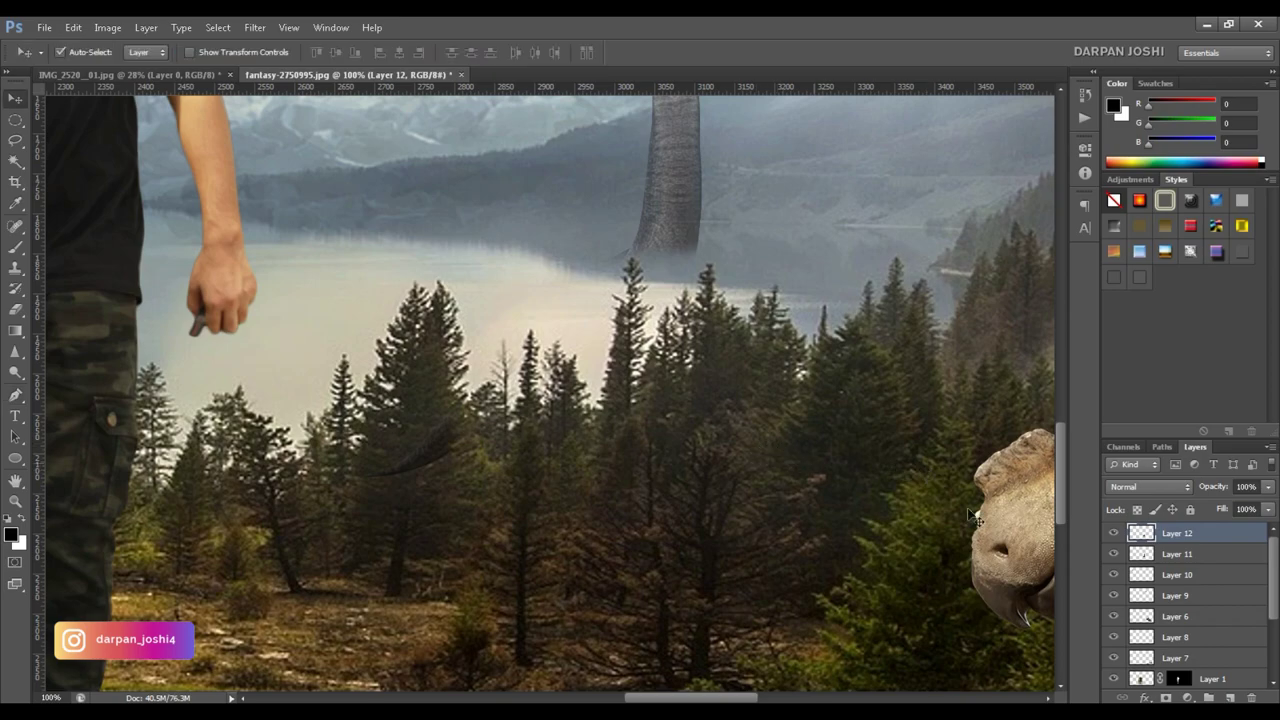
- Add a layer mask to the tree copy and refine its edge along the tree tops
{"action": "left_click", "coordinate": [1165, 697], "text": "alt"}
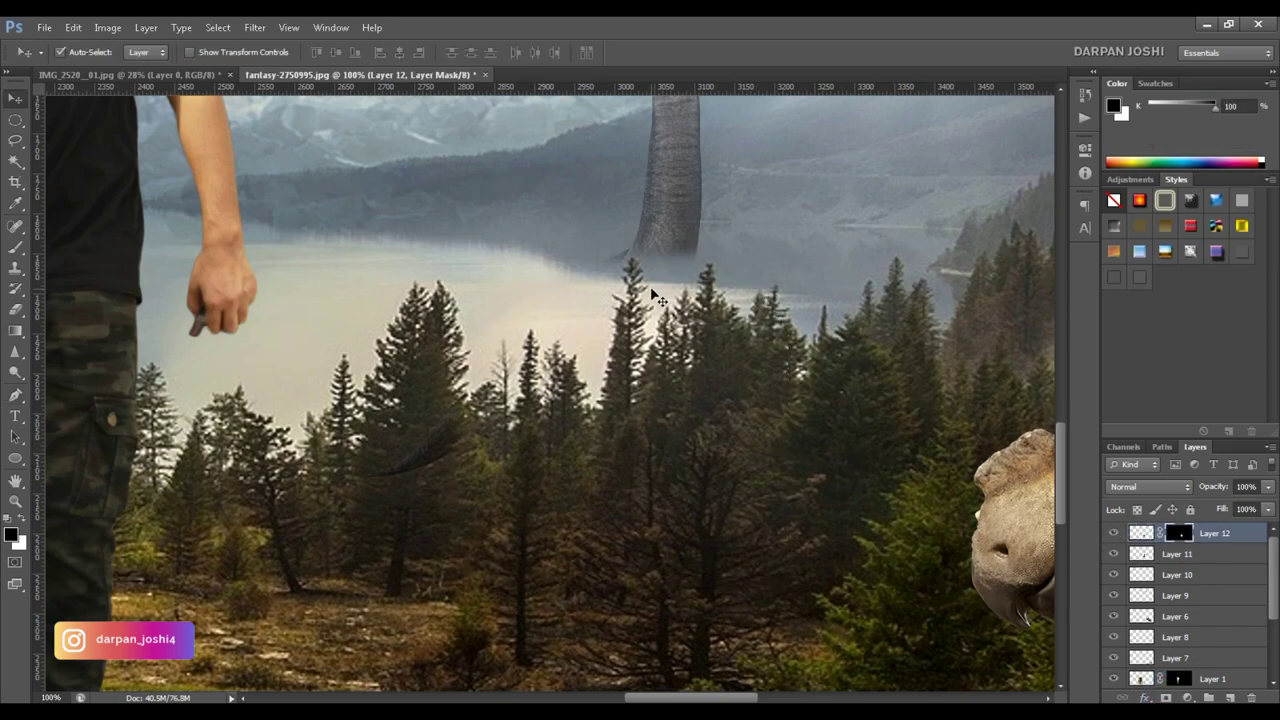
{"action": "left_click", "coordinate": [1085, 148]}
{"action": "left_click", "coordinate": [1004, 325]}
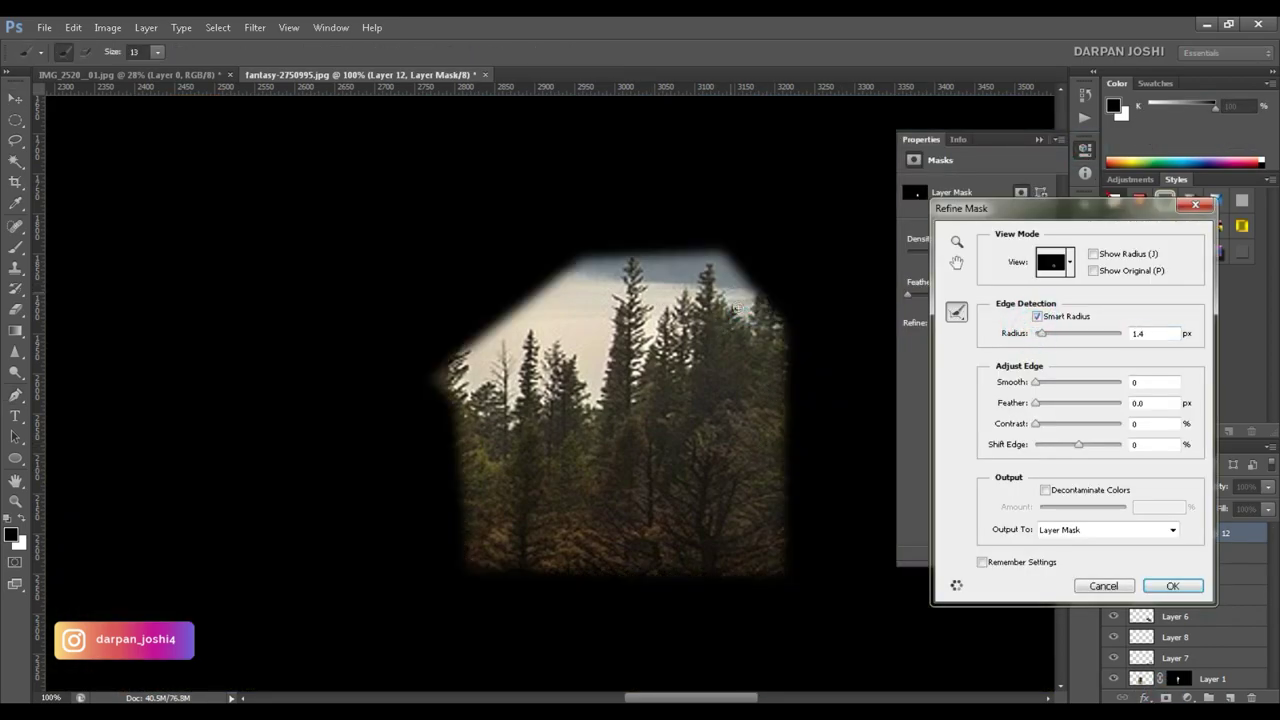
{"action": "key", "text": "bracketright"}
{"action": "key", "text": "bracketright"}
{"action": "left_click_drag", "start_coordinate": [738, 330], "coordinate": [703, 288]}
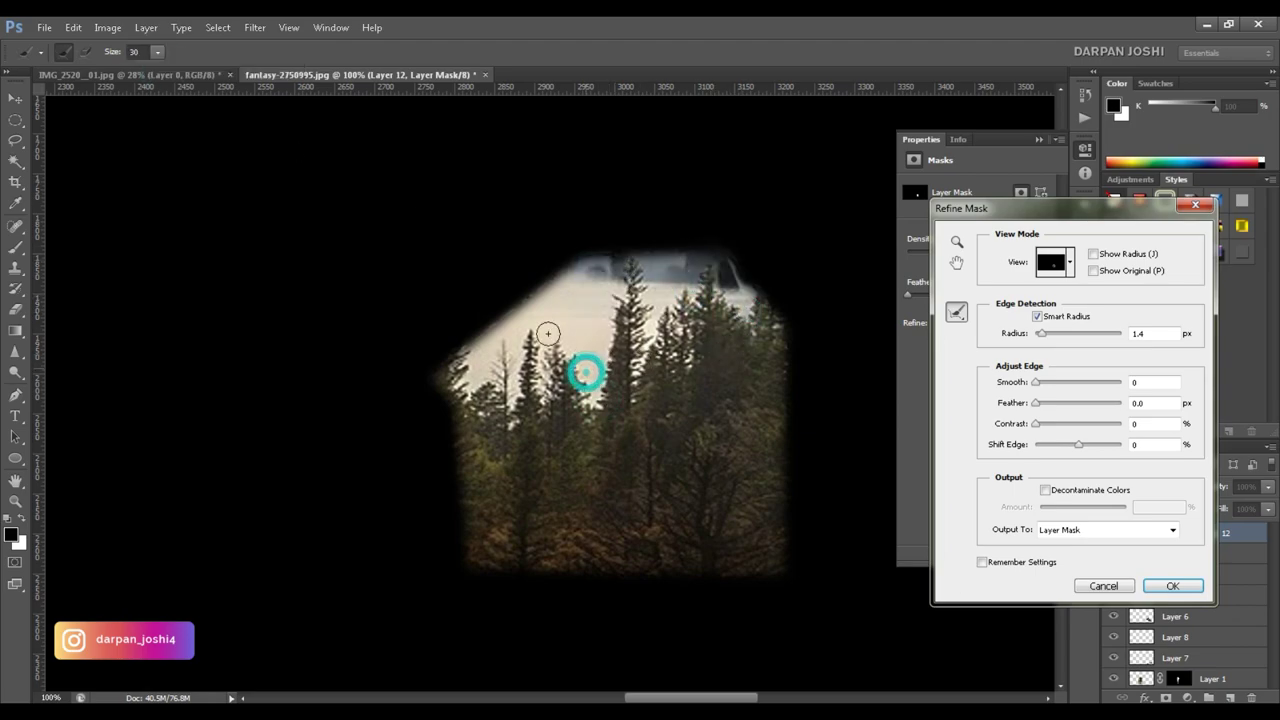
{"action": "left_click_drag", "start_coordinate": [476, 357], "coordinate": [598, 260]}
{"action": "key", "text": "Return"}
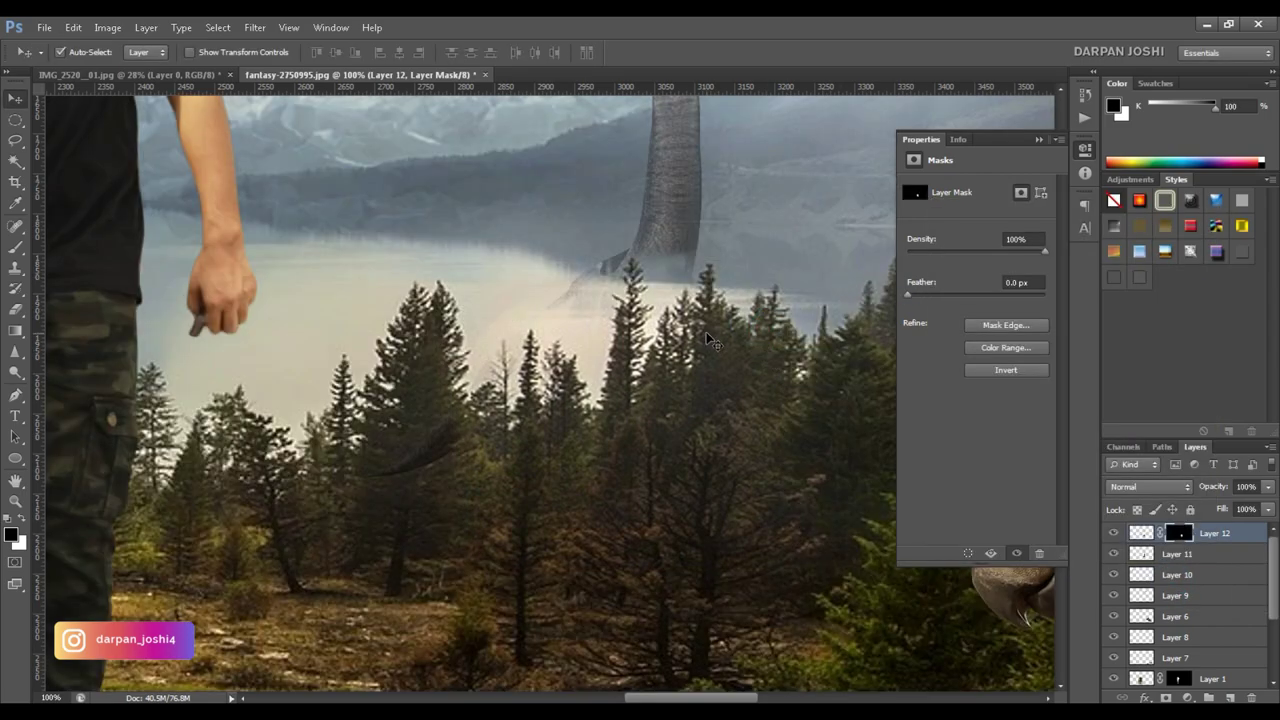
- Paint the mask to reveal the brachiosaurus neck and body behind the trees
{"action": "key", "text": "b"}
{"action": "left_click_drag", "start_coordinate": [710, 342], "coordinate": [560, 330]}
{"action": "left_click_drag", "start_coordinate": [511, 368], "coordinate": [522, 285]}
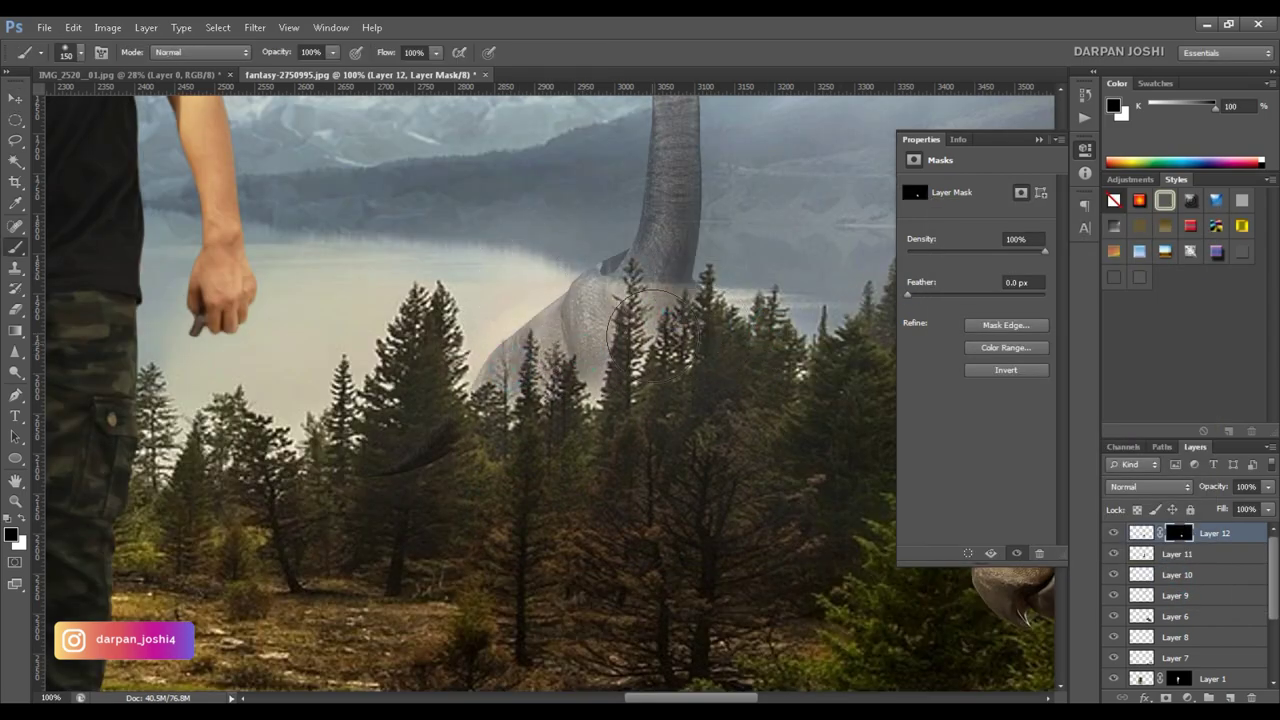
{"action": "left_click", "coordinate": [1039, 139]}
{"action": "key", "text": "z"}
{"action": "right_click", "coordinate": [686, 257]}
{"action": "left_click", "coordinate": [730, 265]}
- Raise the brachiosaurus layer's opacity to 83%
{"action": "left_click", "coordinate": [1141, 533]}
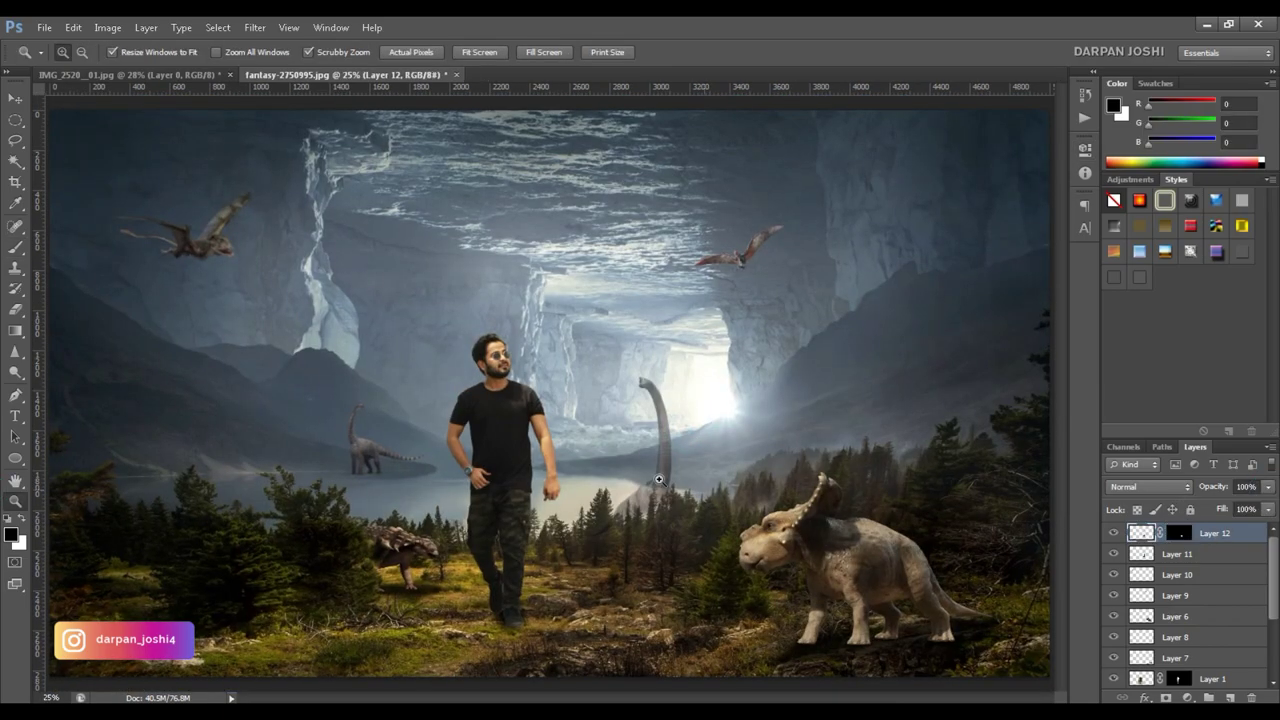
{"action": "left_click_drag", "start_coordinate": [660, 480], "coordinate": [680, 475]}
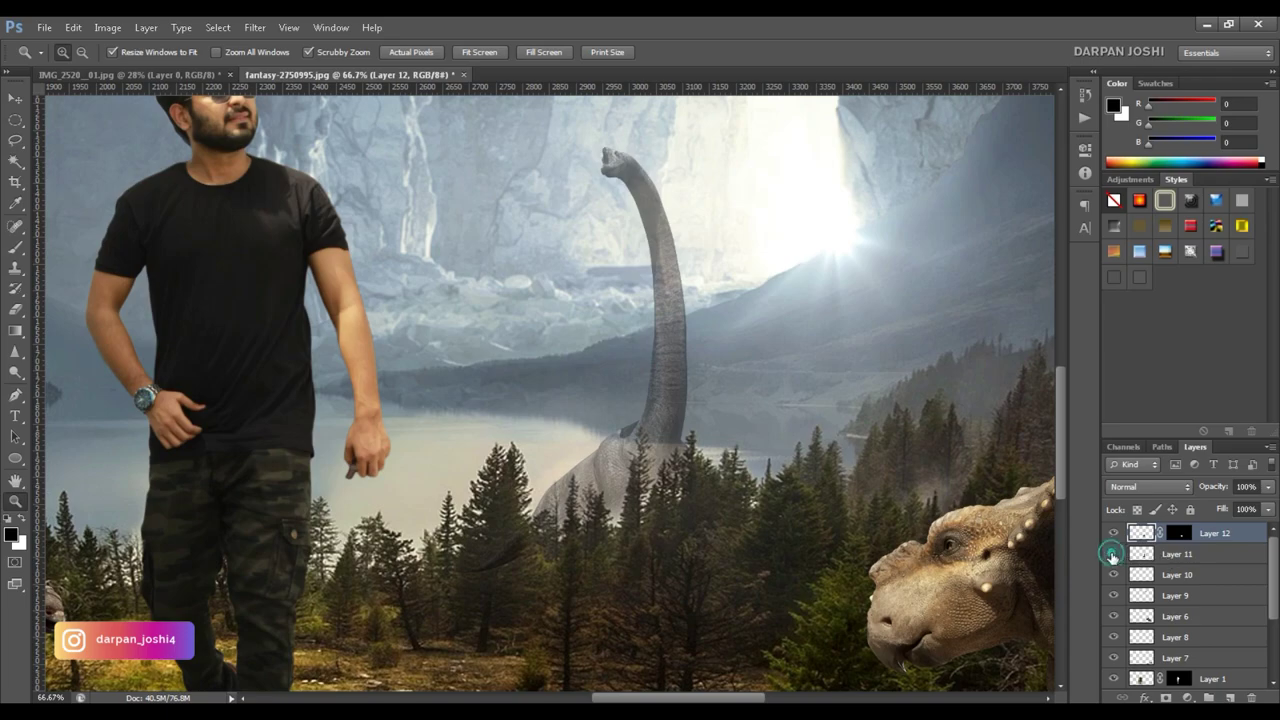
{"action": "left_click", "coordinate": [1112, 554]}
{"action": "left_click", "coordinate": [1177, 553]}
{"action": "left_click_drag", "start_coordinate": [1267, 486], "coordinate": [1258, 510]}
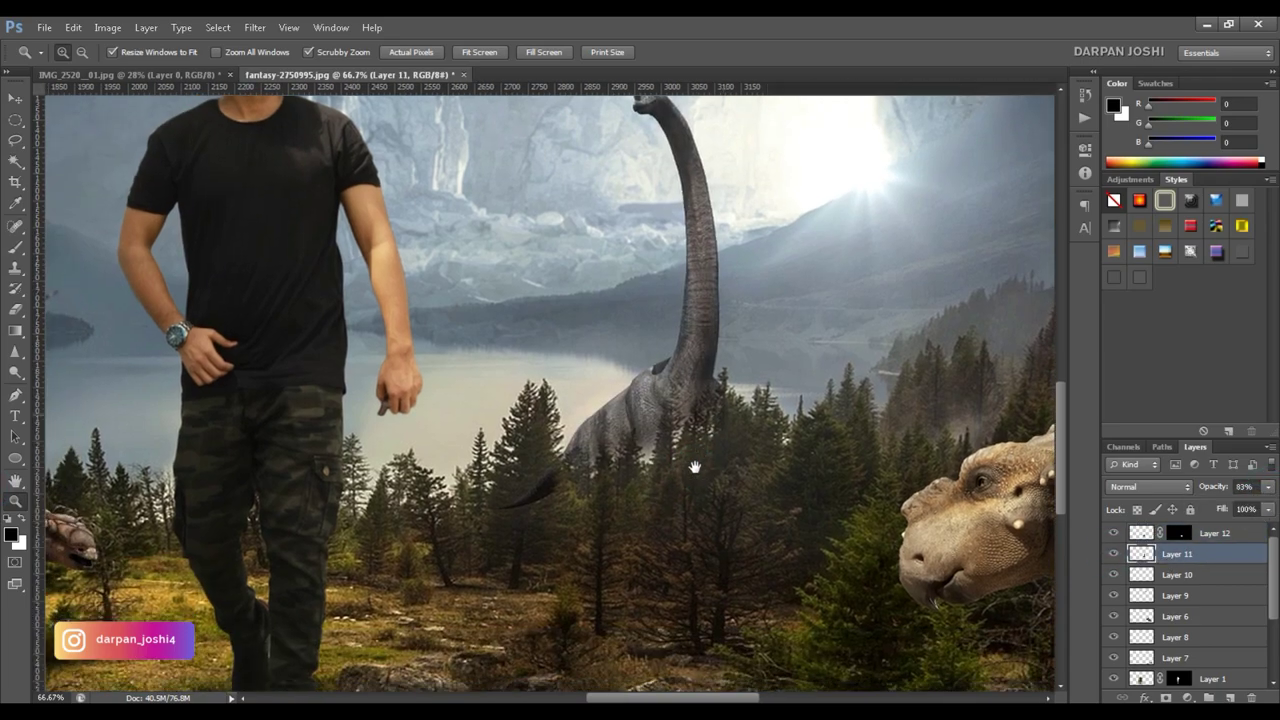
{"action": "scroll", "coordinate": [695, 521], "scroll_direction": "down", "scroll_amount": 2}
- Turn a pen path near the tail into a feathered selection
{"action": "key", "text": "p"}
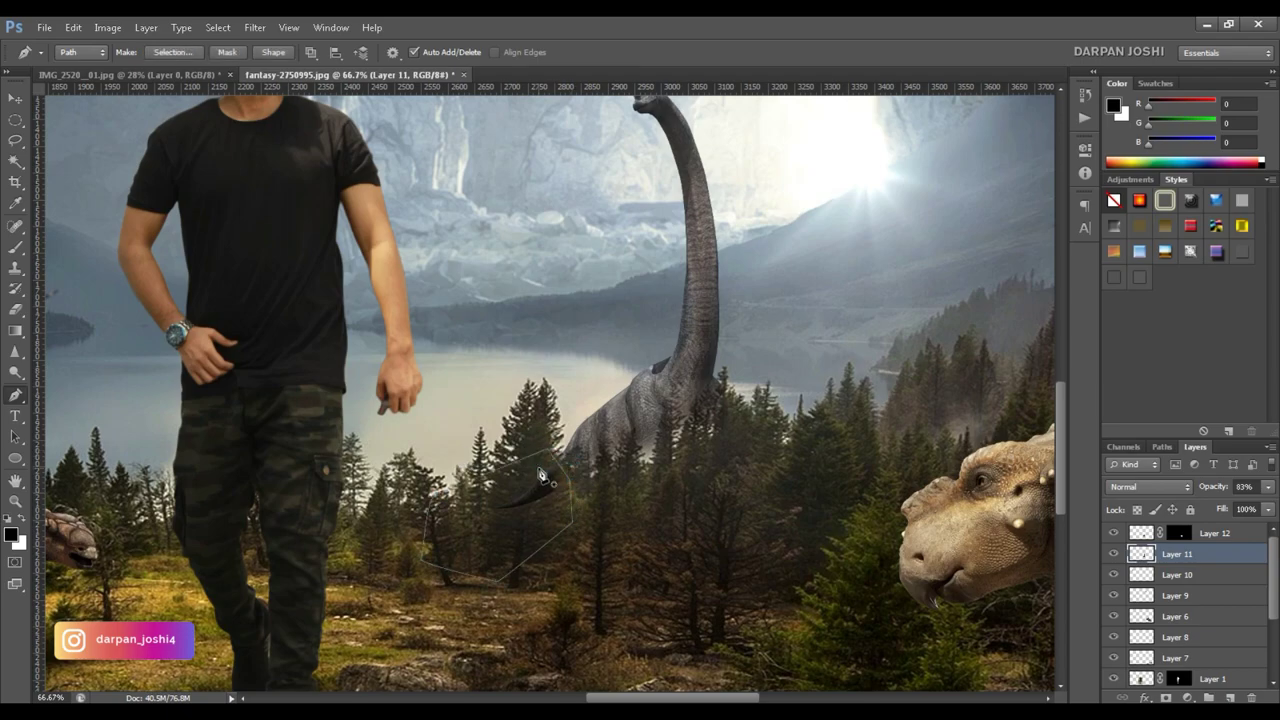
{"action": "key", "text": "ctrl+Return"}
{"action": "key", "text": "shift+F6"}
{"action": "key", "text": "Return"}
{"action": "key", "text": "z"}
{"action": "key", "text": "ctrl+0"}
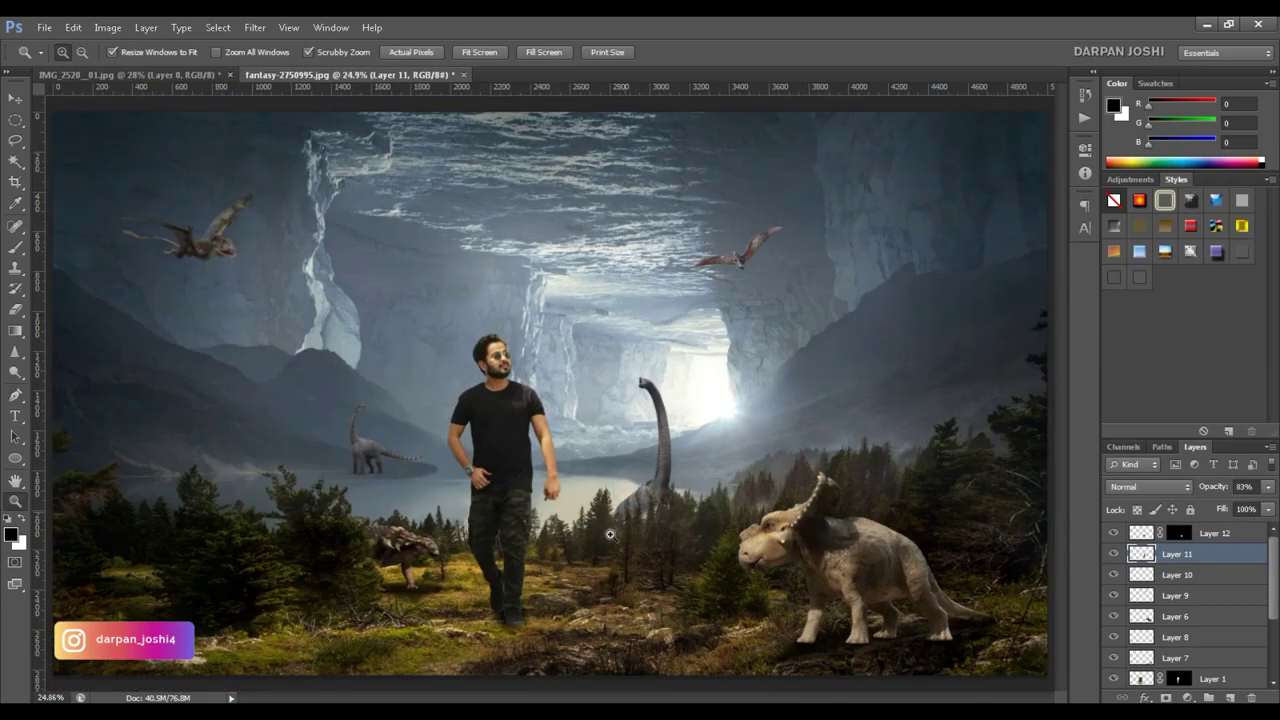
- Create a shadow layer and trace a pen path around the dinosaur's rear and ground
{"action": "left_click", "coordinate": [757, 406]}
{"action": "key", "text": "ctrl+j"}
{"action": "key", "text": "v"}
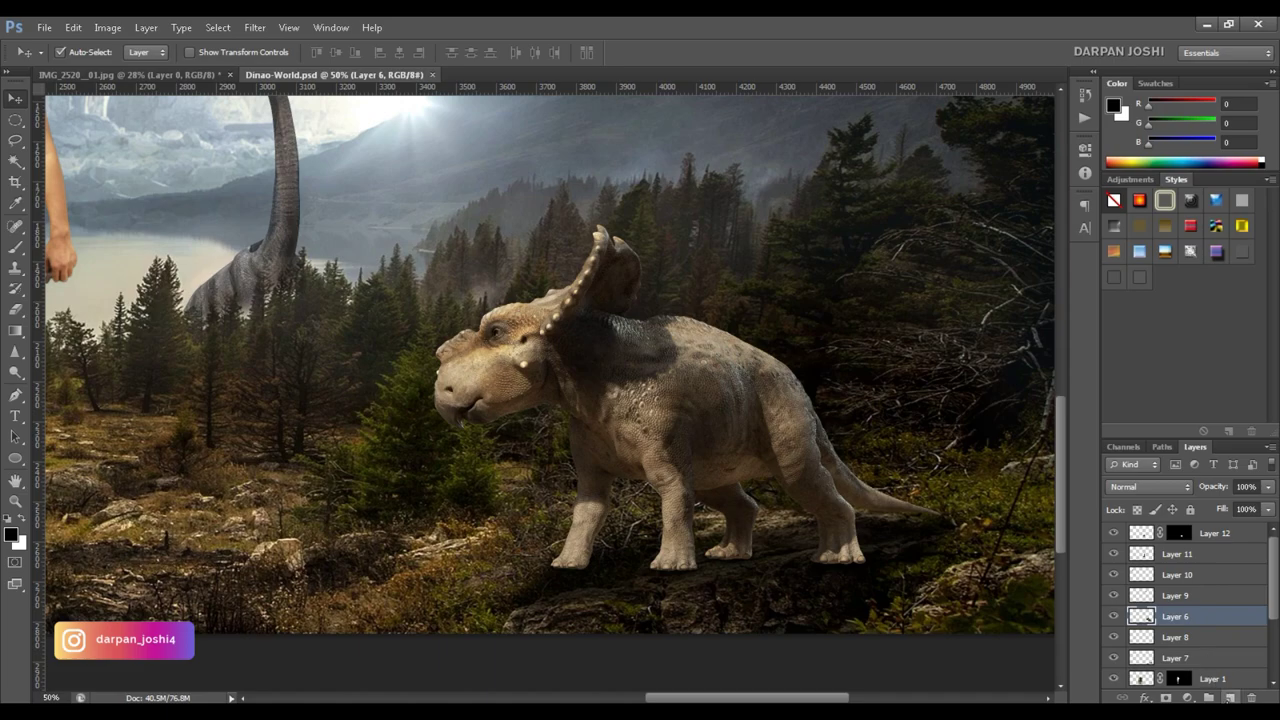
{"action": "key", "text": "p"}
{"action": "left_click", "coordinate": [694, 358]}
{"action": "left_click", "coordinate": [690, 500]}
{"action": "left_click", "coordinate": [780, 575]}
{"action": "left_click", "coordinate": [972, 518]}
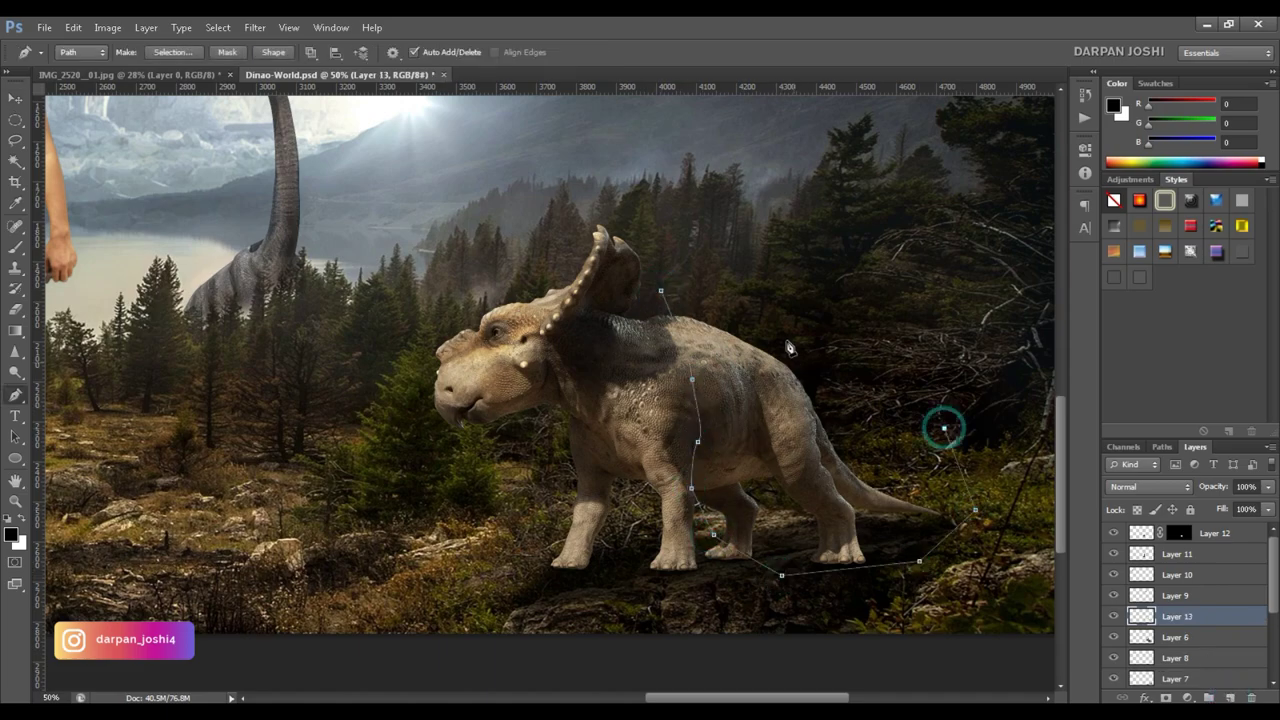
{"action": "left_click", "coordinate": [660, 292]}
- Turn the path into a feathered selection, fill it with dark shadow, and deselect
{"action": "key", "text": "ctrl+Return"}
{"action": "key", "text": "shift+F6"}
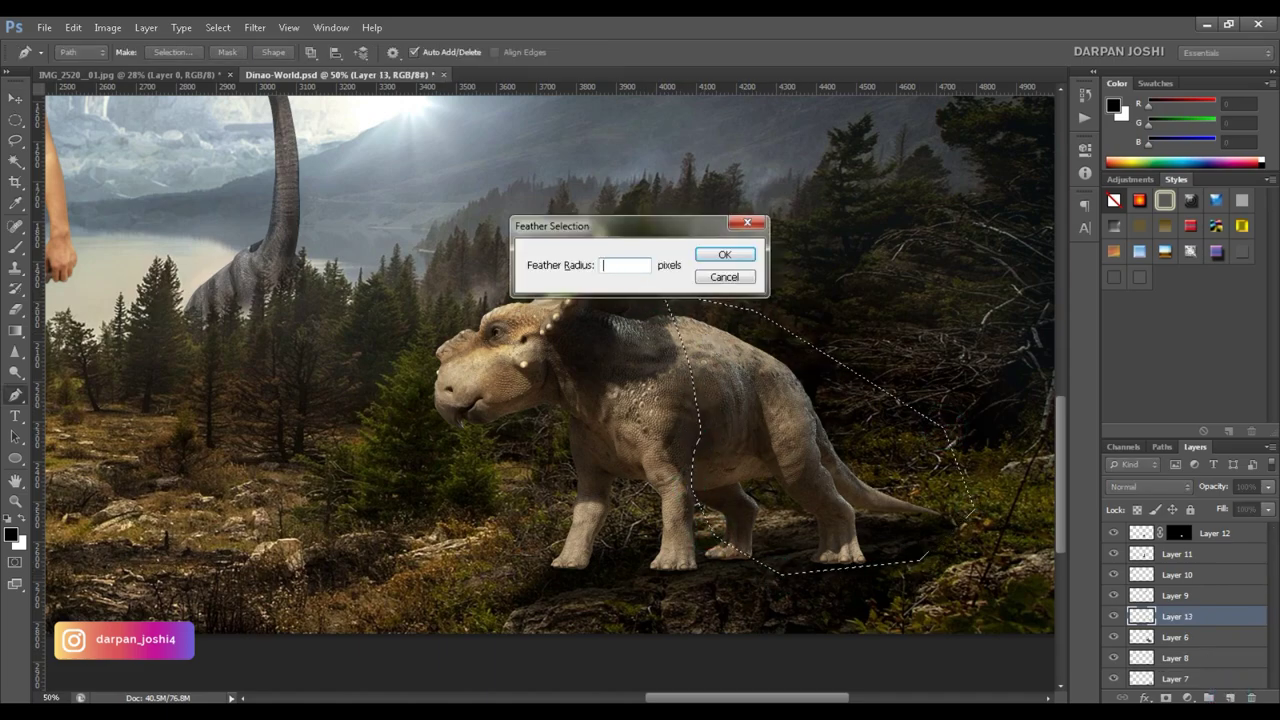
{"action": "key", "text": "Return"}
{"action": "key", "text": "alt+BackSpace"}
{"action": "key", "text": "m"}
{"action": "key", "text": "ctrl+d"}
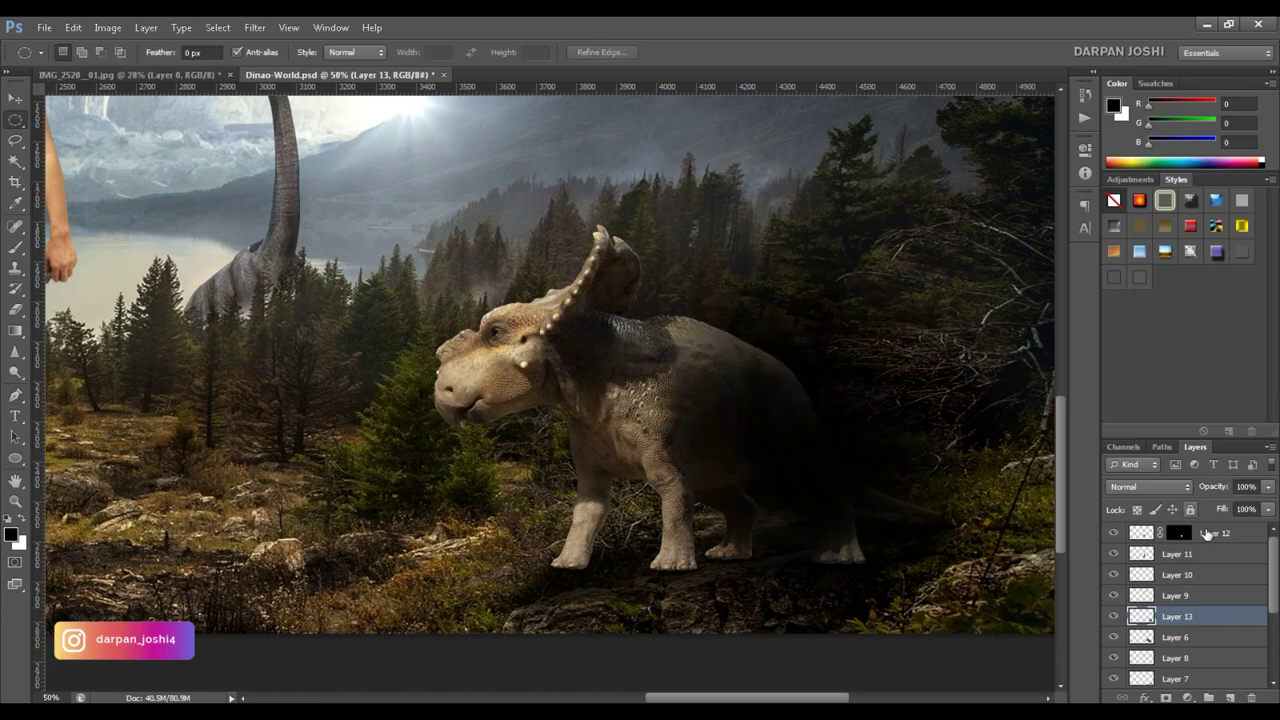
- Clip the shadow to the dinosaur as Layer 13 and open the Jurassic World logo PNG
{"action": "right_click", "coordinate": [1176, 616]}
{"action": "left_click", "coordinate": [1160, 252]}
{"action": "key", "text": "z"}
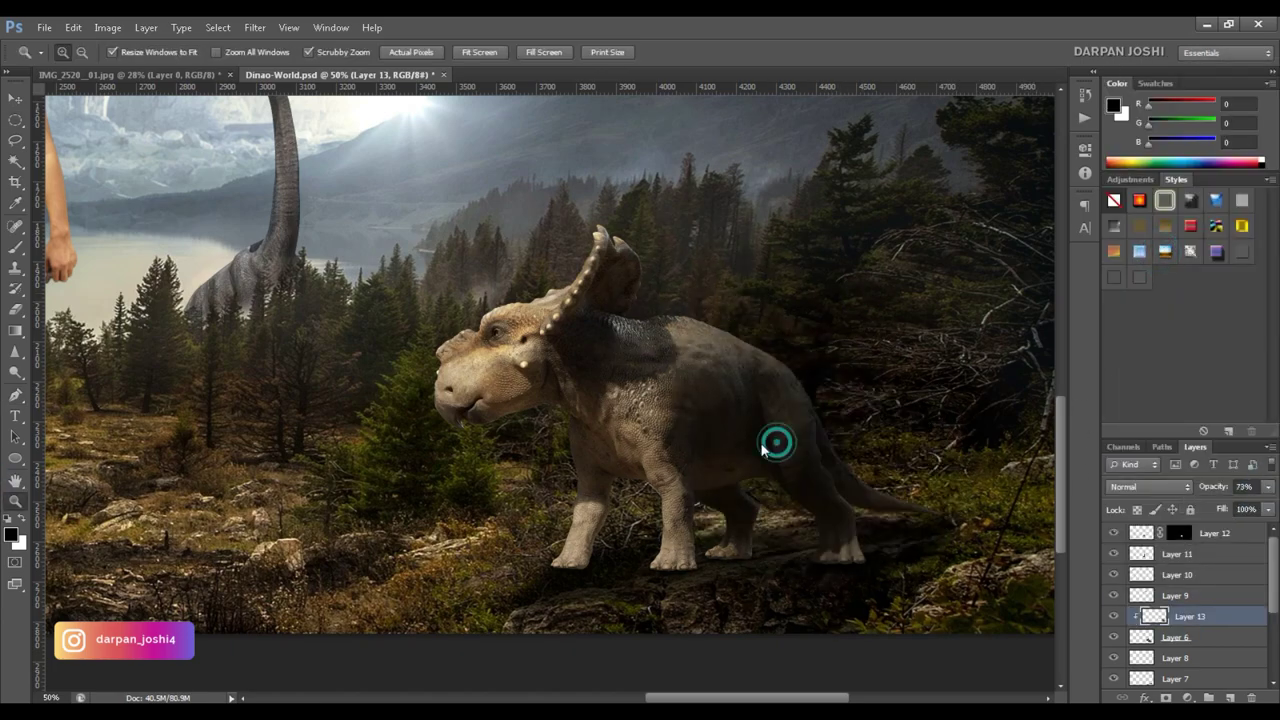
{"action": "key", "text": "ctrl+0"}
{"action": "left_click", "coordinate": [650, 450]}
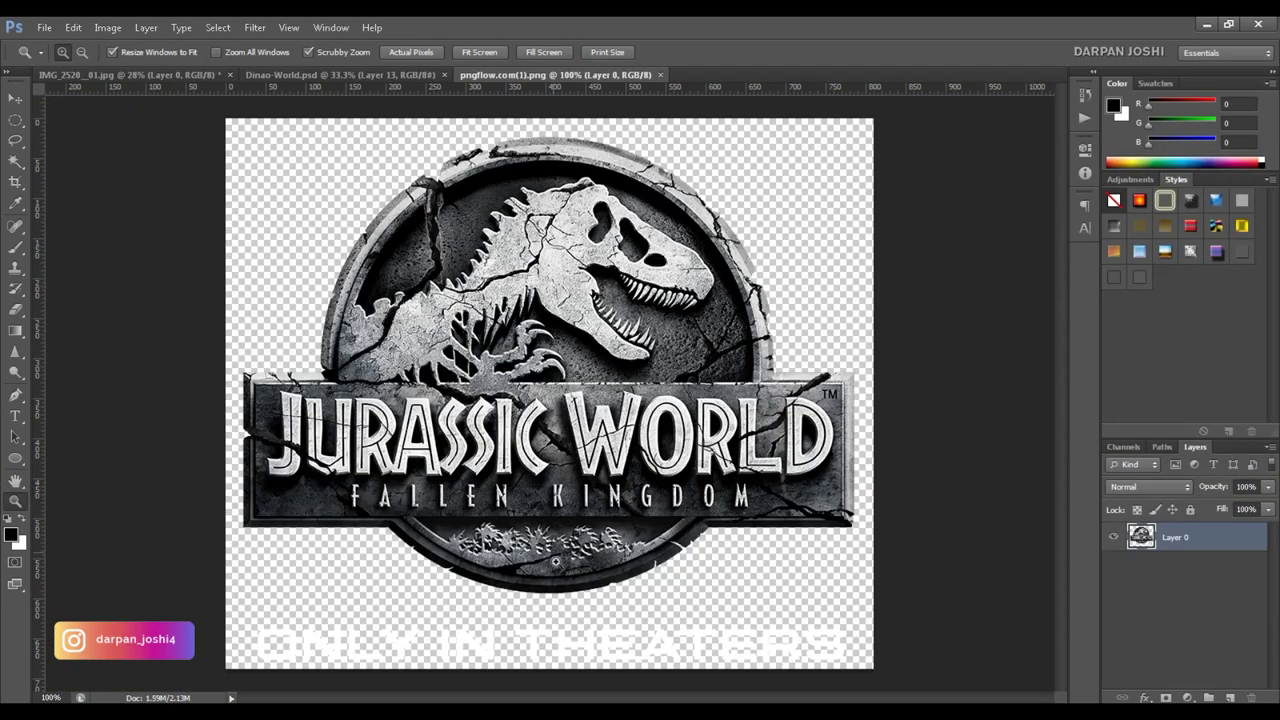
- Close the logo PNG without saving and place the logo into Dinao-World.psd
{"action": "right_click", "coordinate": [15, 119]}
{"action": "left_click", "coordinate": [50, 120]}
{"action": "left_click", "coordinate": [660, 74]}
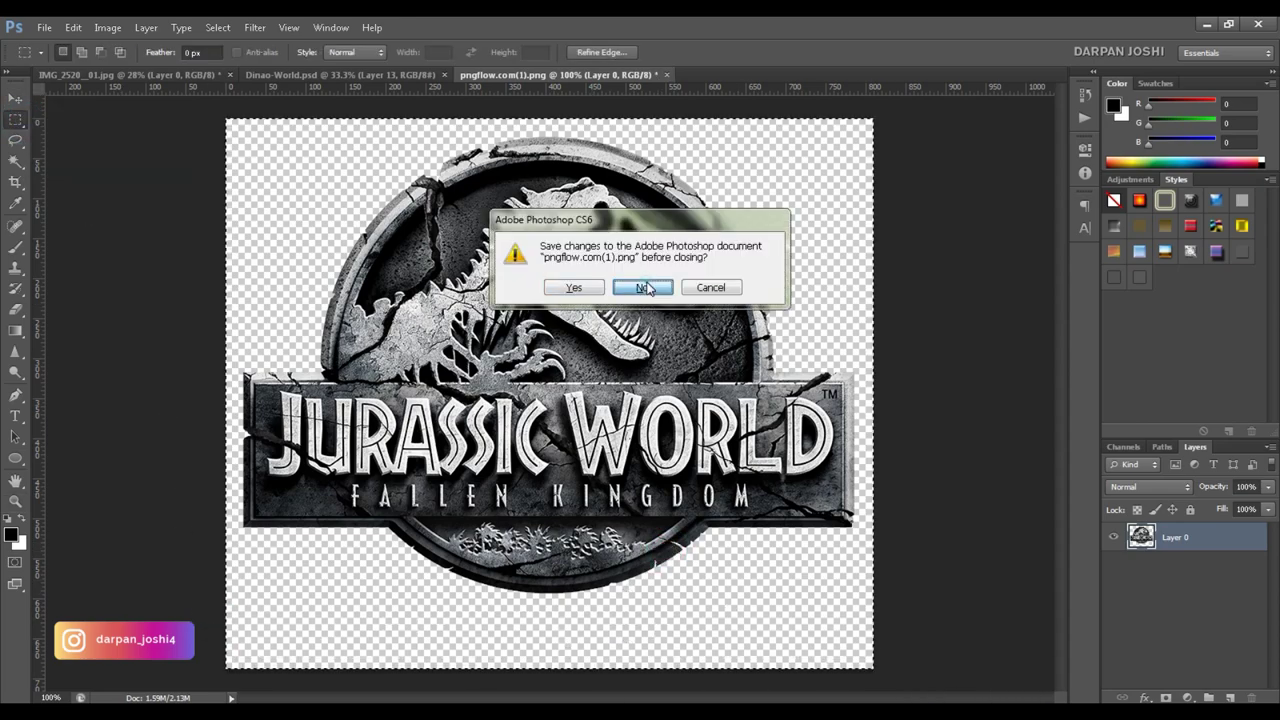
{"action": "left_click", "coordinate": [726, 286]}
{"action": "left_click", "coordinate": [660, 454]}
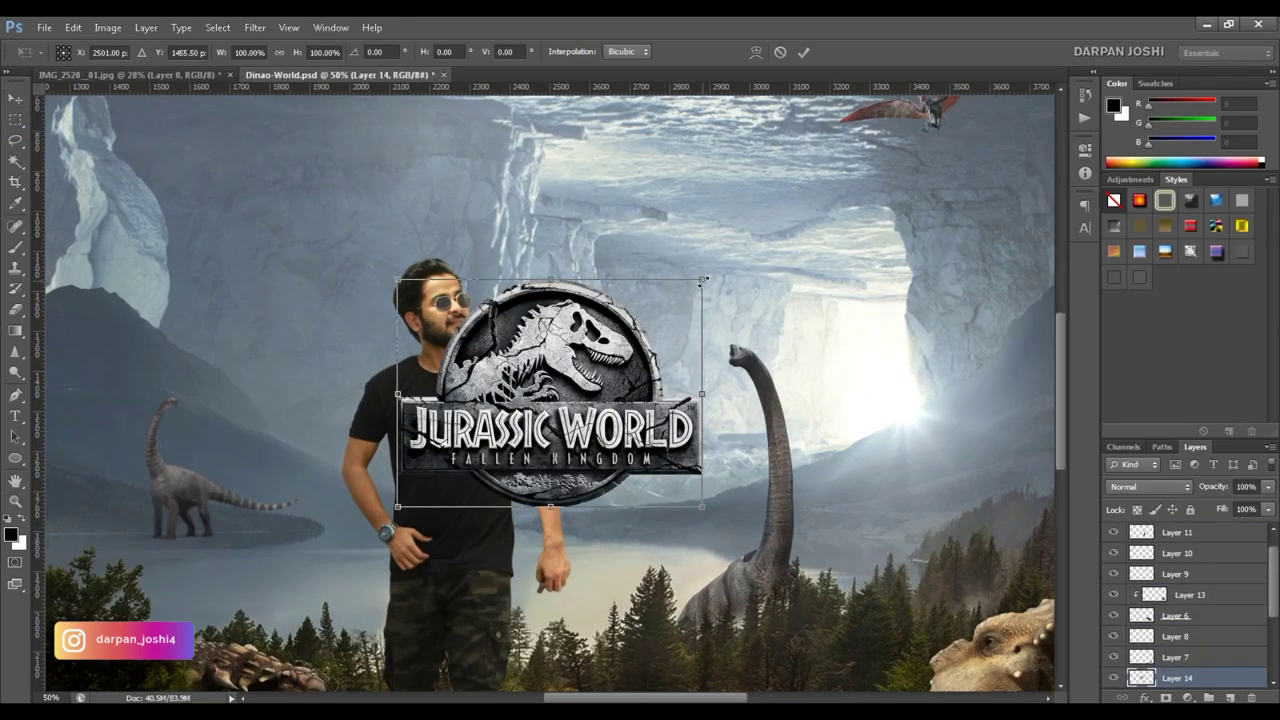
- Scale the logo down onto the man's black T-shirt
{"action": "left_click_drag", "start_coordinate": [704, 281], "coordinate": [490, 395]}
{"action": "key", "text": "Return"}
{"action": "scroll", "coordinate": [448, 432], "scroll_direction": "up", "scroll_amount": 1}
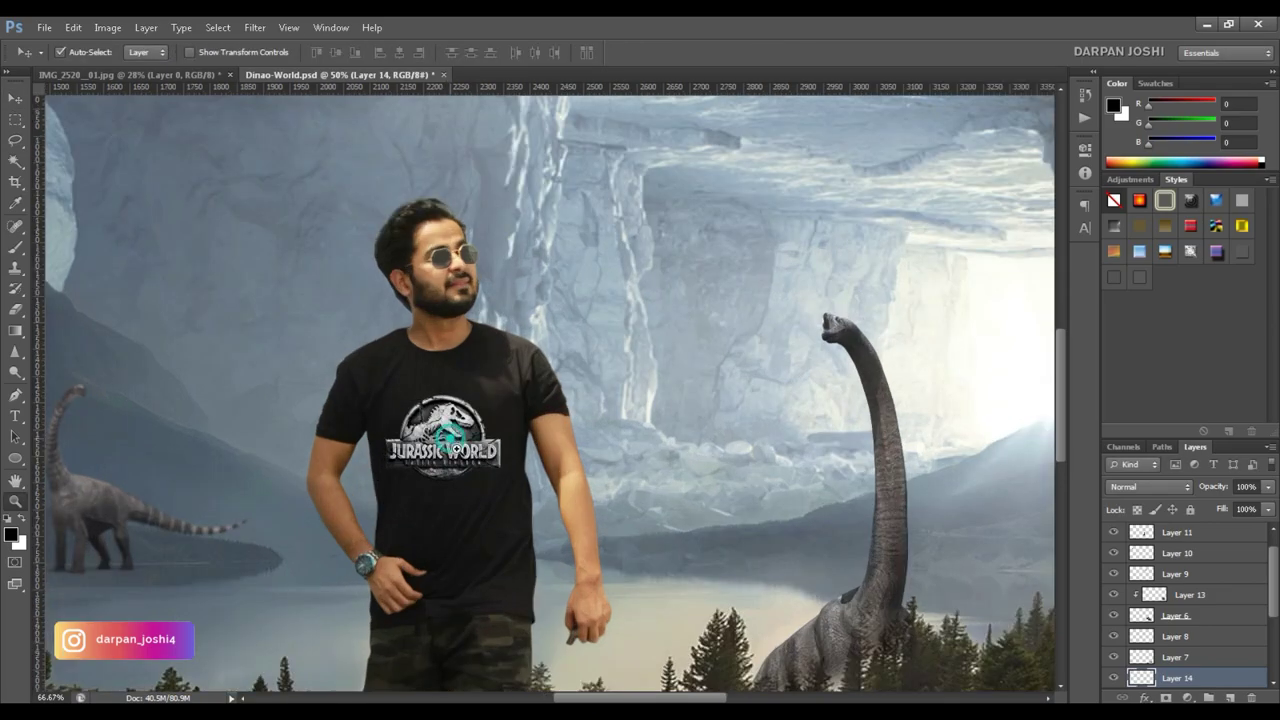
{"action": "scroll", "coordinate": [448, 432], "scroll_direction": "up", "scroll_amount": 2}
{"action": "key", "text": "ctrl+t"}
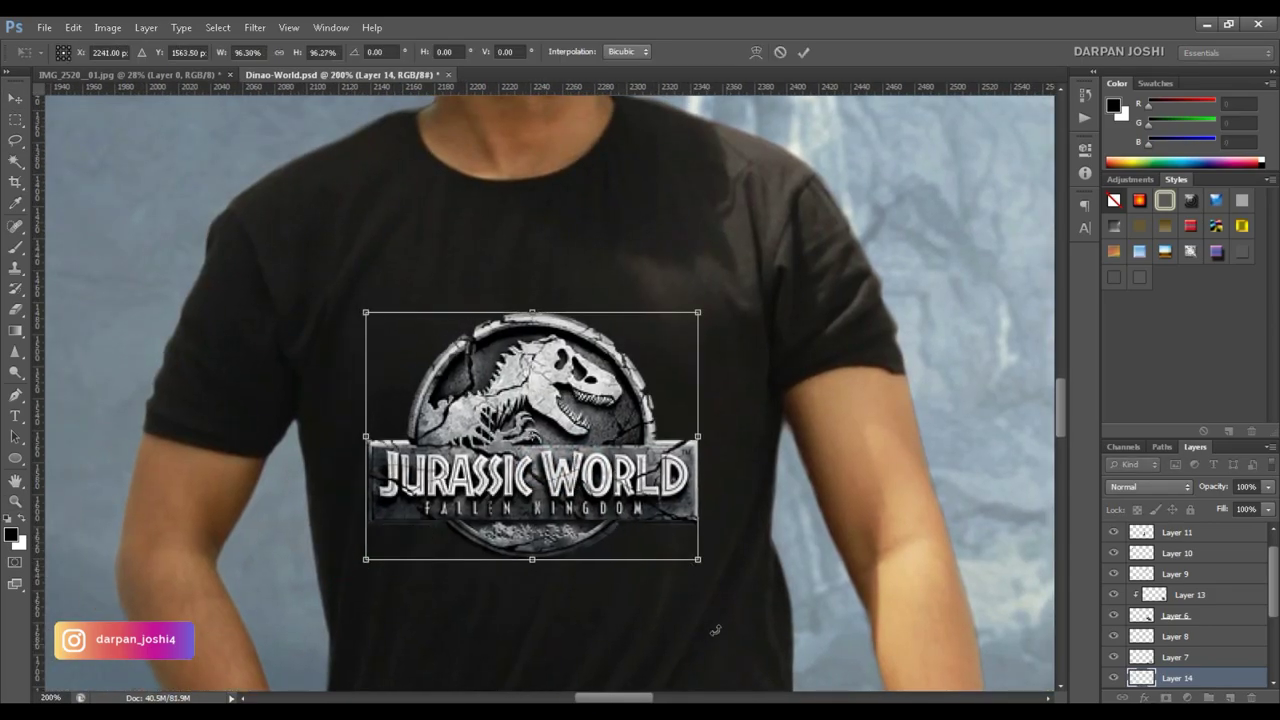
{"action": "key", "text": "Return"}
{"action": "key", "text": "z"}
{"action": "left_click", "coordinate": [1148, 486]}
- Set the logo layer to Lighten blending at 60% opacity
{"action": "left_click", "coordinate": [1128, 135]}
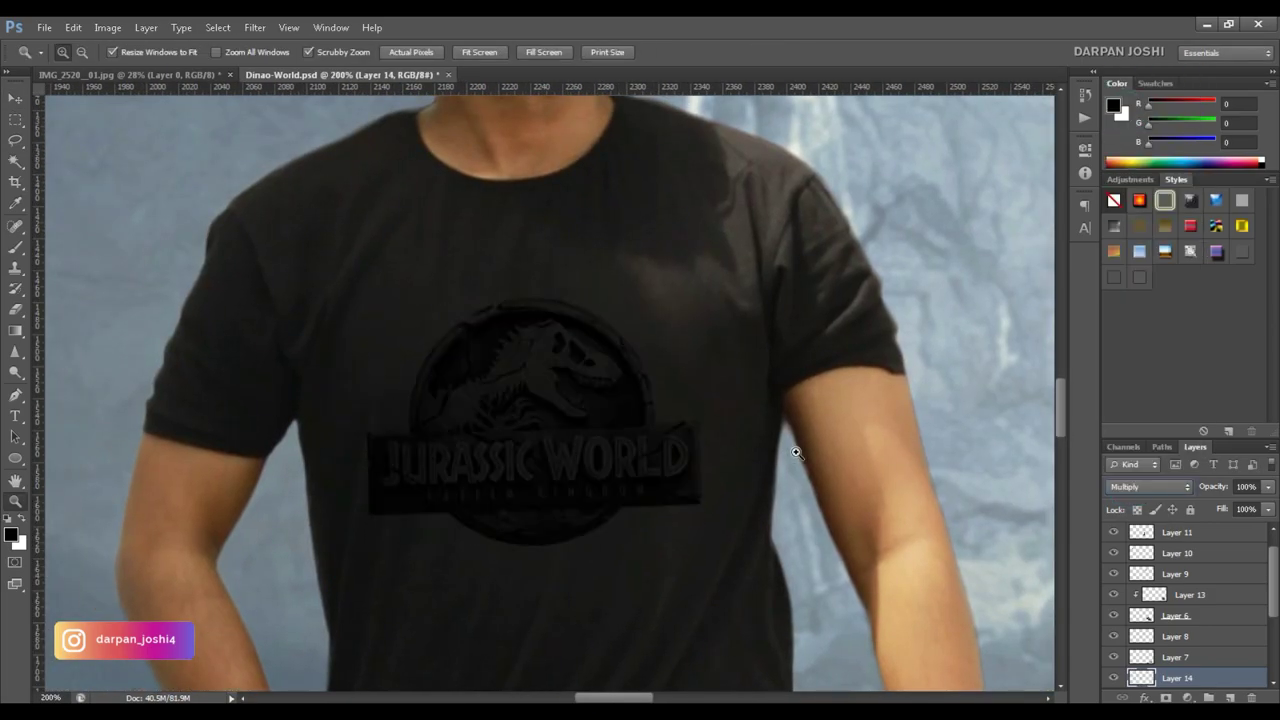
{"action": "key", "text": "Down"}
{"action": "key", "text": "Down"}
{"action": "key", "text": "Down"}
{"action": "key", "text": "ctrl+0"}
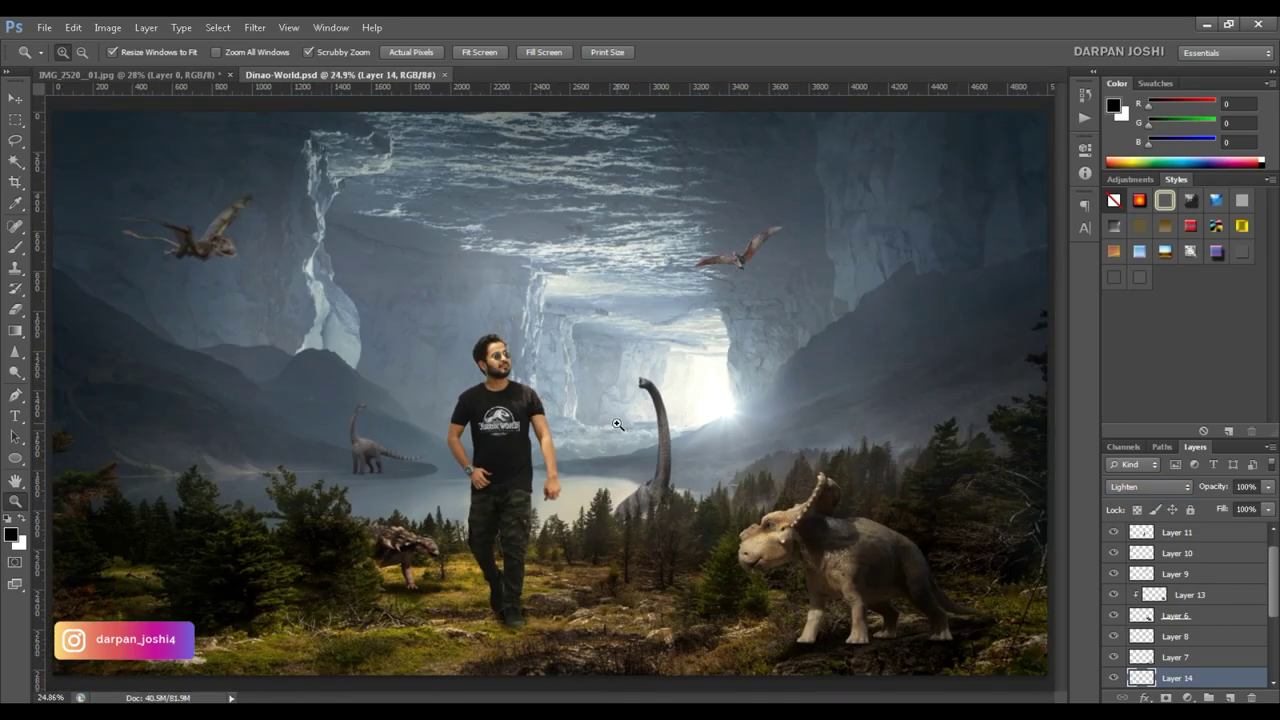
{"action": "left_click", "coordinate": [504, 430]}
- Fade the shirt logo on Layer 14 to 60% opacity
{"action": "left_click_drag", "start_coordinate": [1268, 486], "coordinate": [1231, 503]}
{"action": "key", "text": "ctrl+0"}
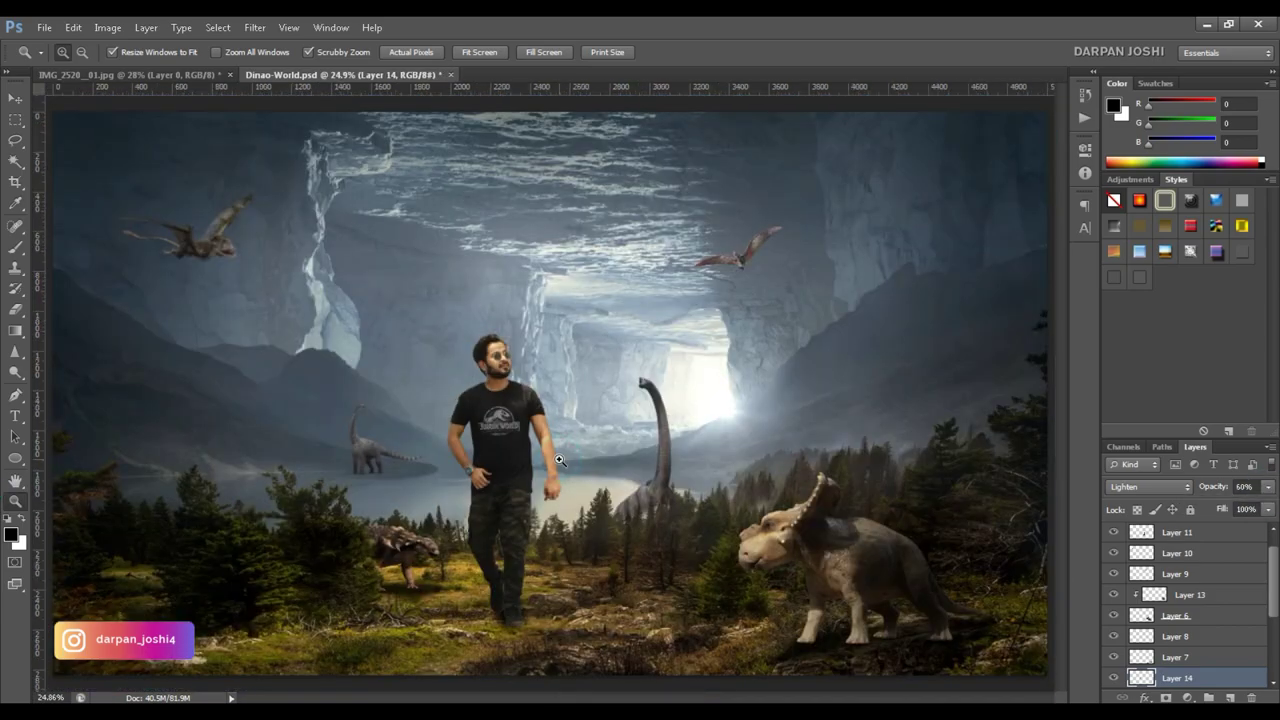
{"action": "scroll", "coordinate": [1180, 600], "scroll_direction": "up", "scroll_amount": 2}
- On a new layer, select a rectangle inside the image edges and feather it 100 px
{"action": "left_click", "coordinate": [1180, 532]}
{"action": "left_click", "coordinate": [1229, 697]}
{"action": "key", "text": "m"}
{"action": "key", "text": "ctrl+minus"}
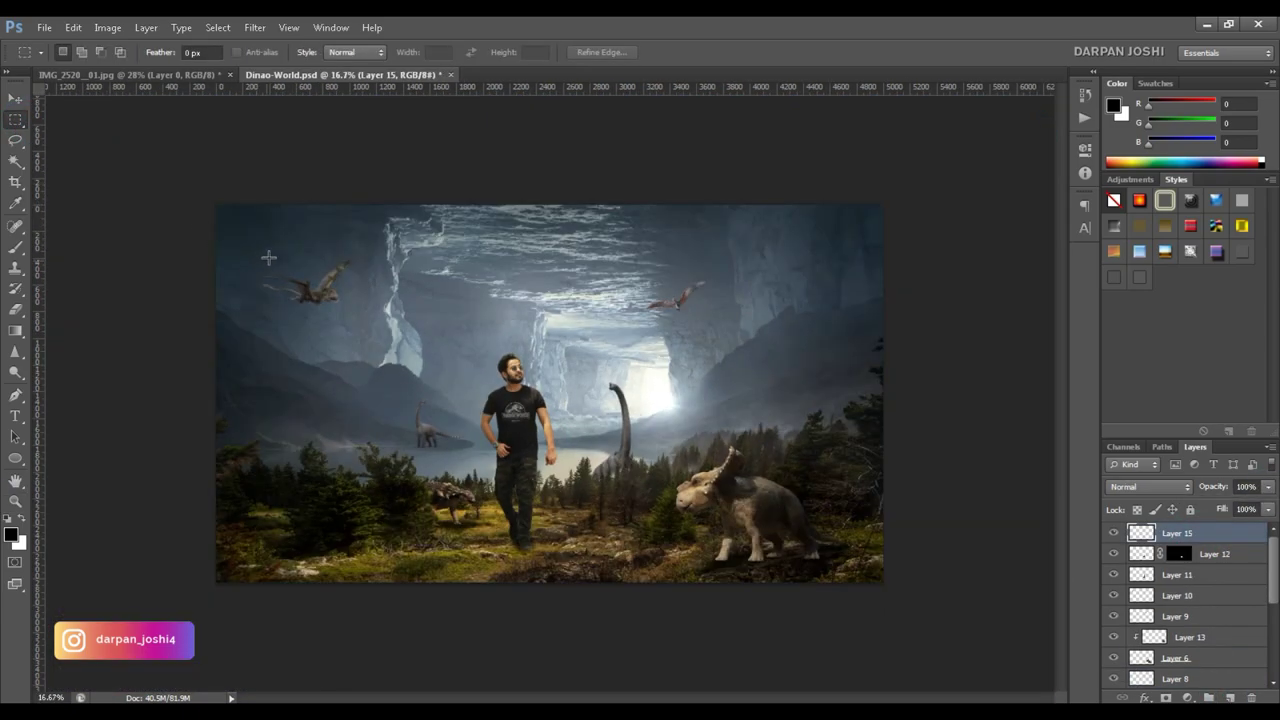
{"action": "left_click_drag", "start_coordinate": [802, 540], "coordinate": [852, 550]}
{"action": "key", "text": "shift+F6"}
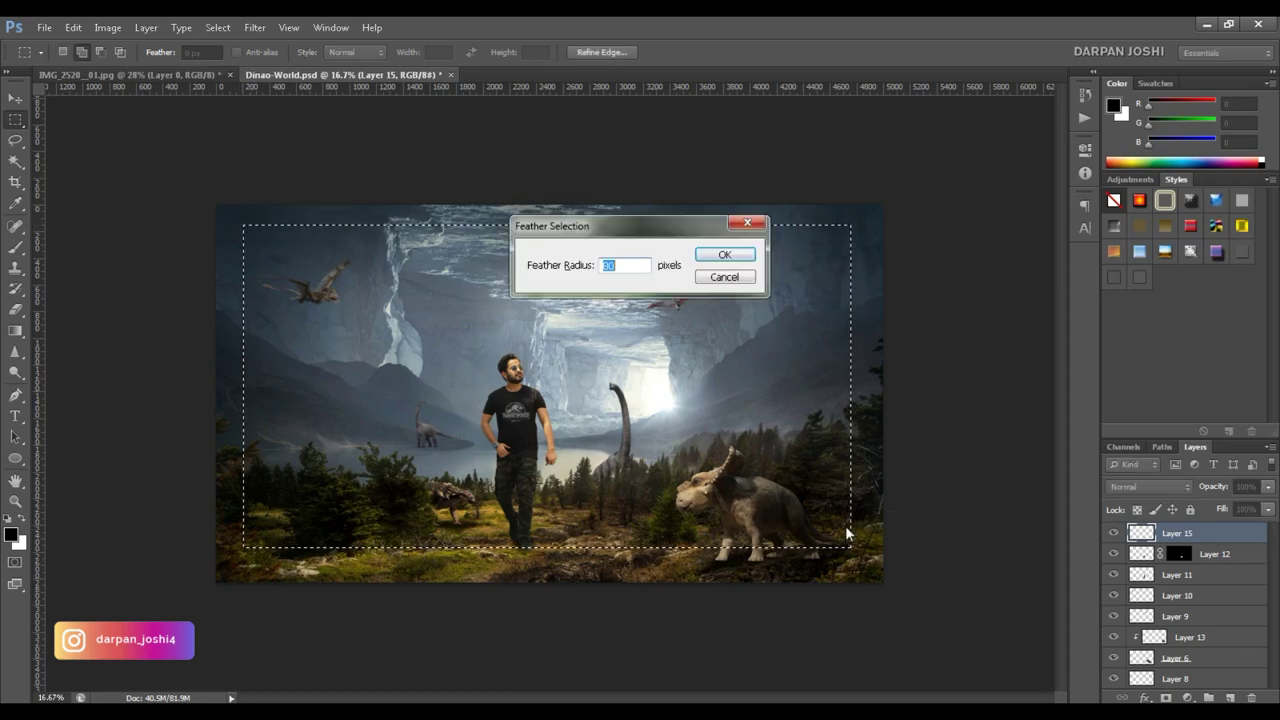
{"action": "type", "text": "100"}
{"action": "key", "text": "Return"}
- Invert the selection, fill the edges black, deselect, and blend the vignette in Soft Light
{"action": "key", "text": "ctrl+shift+i"}
{"action": "key", "text": "alt+BackSpace"}
{"action": "key", "text": "ctrl+d"}
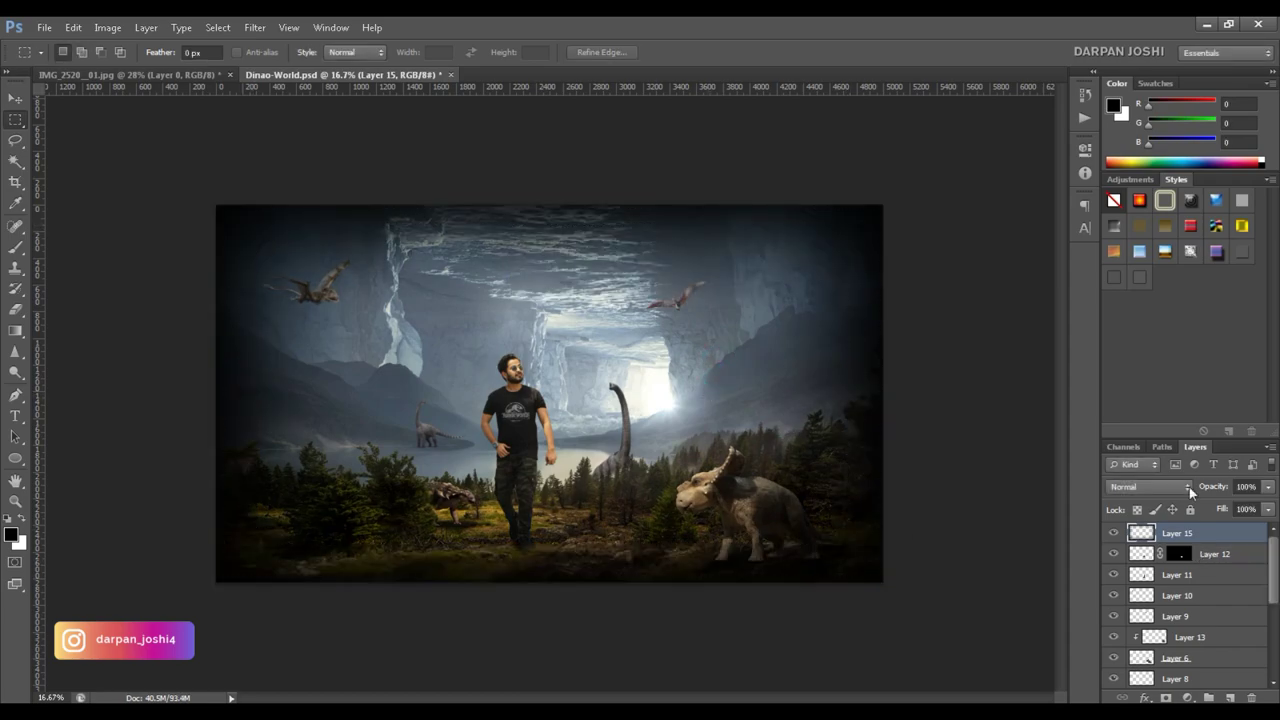
{"action": "left_click", "coordinate": [1189, 487]}
{"action": "left_click", "coordinate": [1150, 208]}
{"action": "key", "text": "shift+plus"}
{"action": "key", "text": "shift+plus"}
{"action": "key", "text": "shift+plus"}
{"action": "key", "text": "shift+plus"}
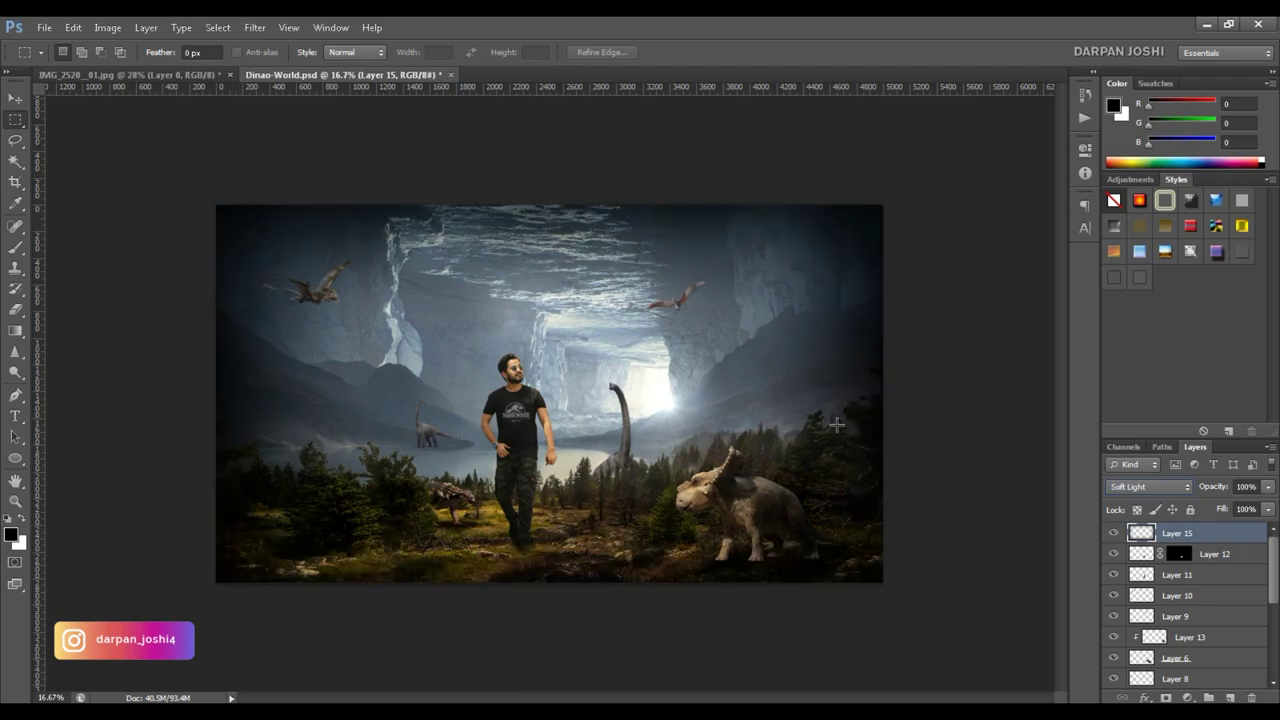
- On a new layer, paint a soft #00baff blue glow over the cave opening
{"action": "left_click", "coordinate": [1230, 697], "text": "ctrl"}
{"action": "left_click", "coordinate": [11, 535]}
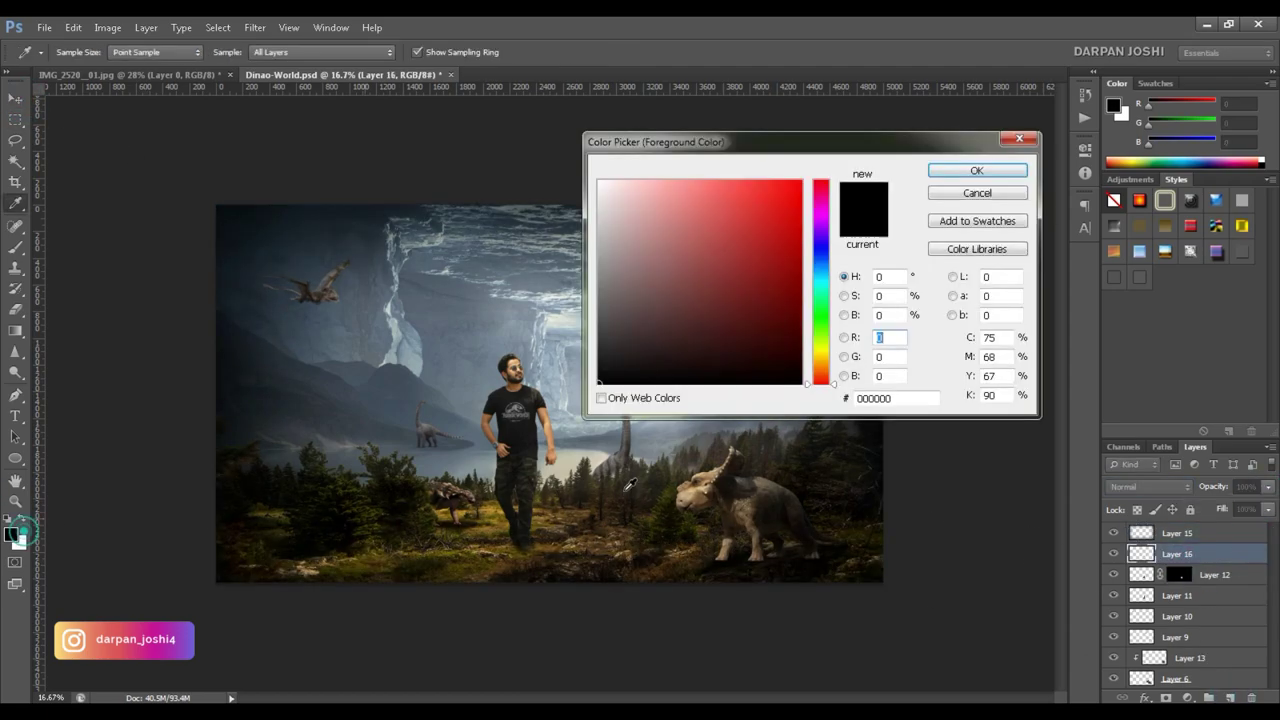
{"action": "left_click", "coordinate": [820, 272]}
{"action": "left_click", "coordinate": [801, 181]}
{"action": "left_click", "coordinate": [977, 170]}
{"action": "key", "text": "b"}
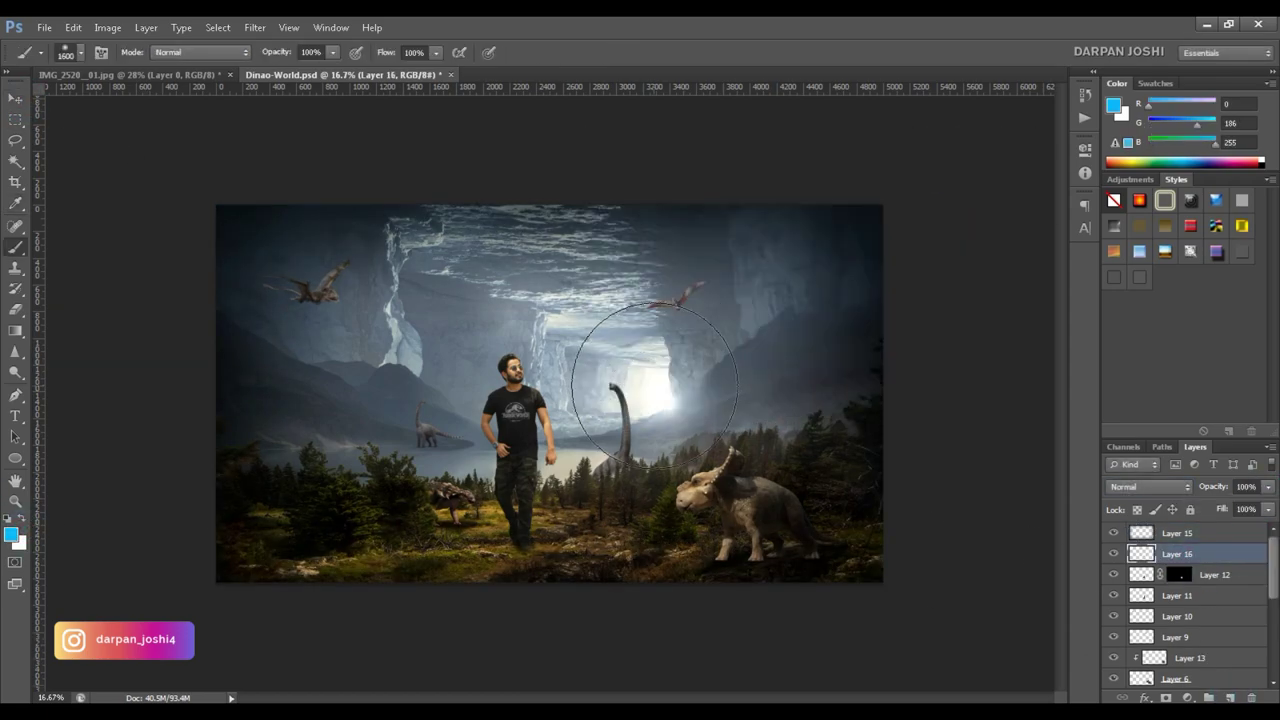
{"action": "left_click", "coordinate": [655, 385]}
- On another new layer, paint a magenta glow left of the man
{"action": "left_click", "coordinate": [1230, 697], "text": "ctrl"}
{"action": "left_click", "coordinate": [11, 535]}
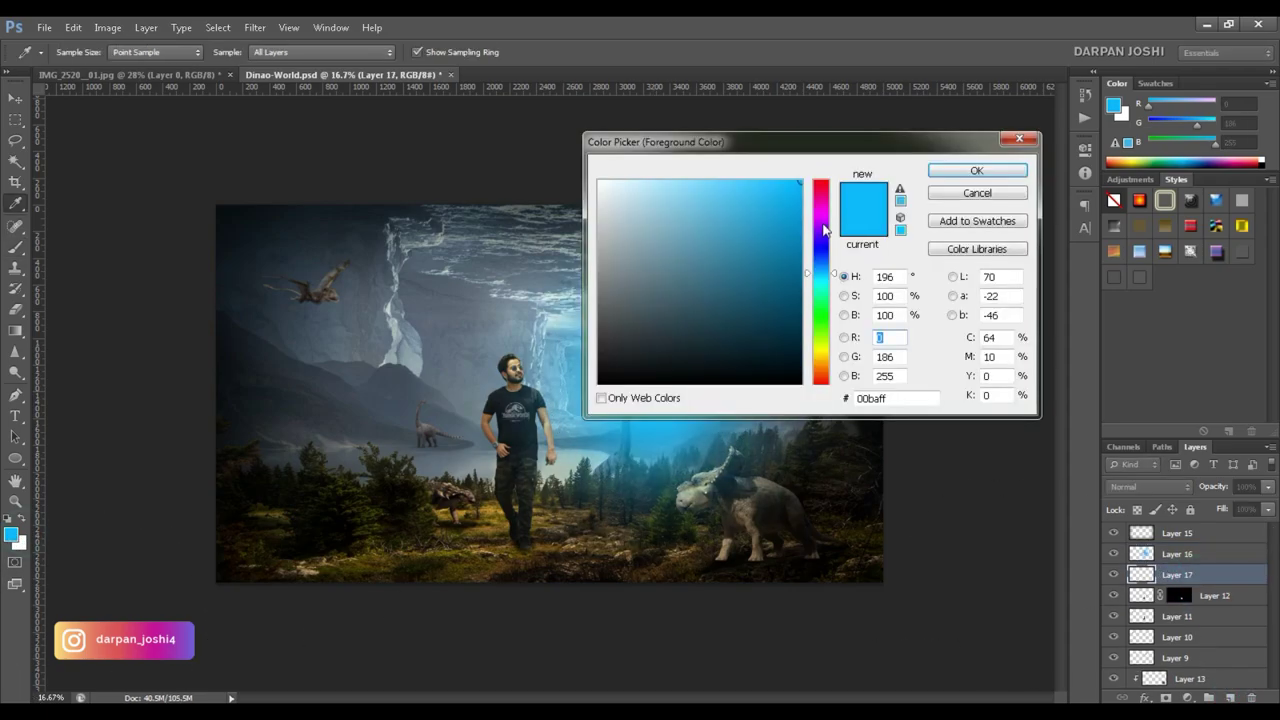
{"action": "left_click", "coordinate": [820, 217]}
{"action": "left_click", "coordinate": [941, 168]}
{"action": "key", "text": "b"}
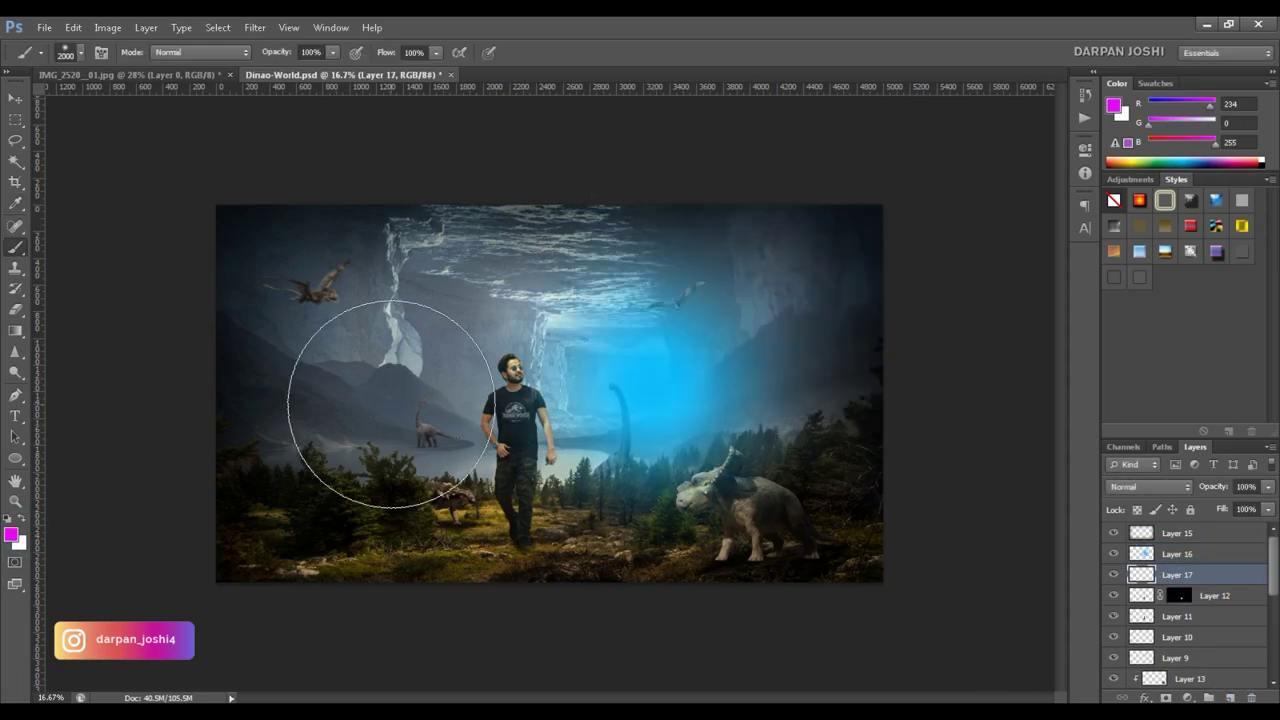
{"action": "left_click", "coordinate": [388, 403]}
- Set the magenta glow layer to Screen blending at 47% opacity
{"action": "key", "text": "v"}
{"action": "left_click", "coordinate": [1149, 486]}
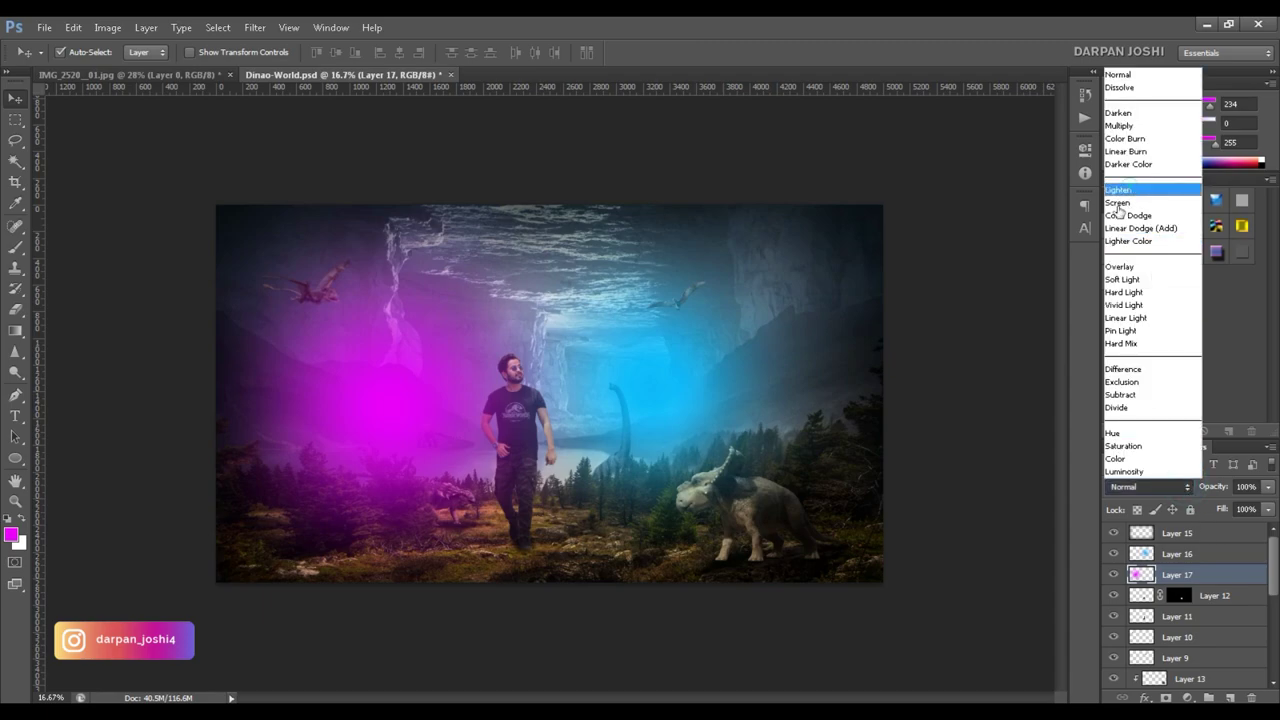
{"action": "left_click", "coordinate": [1150, 186]}
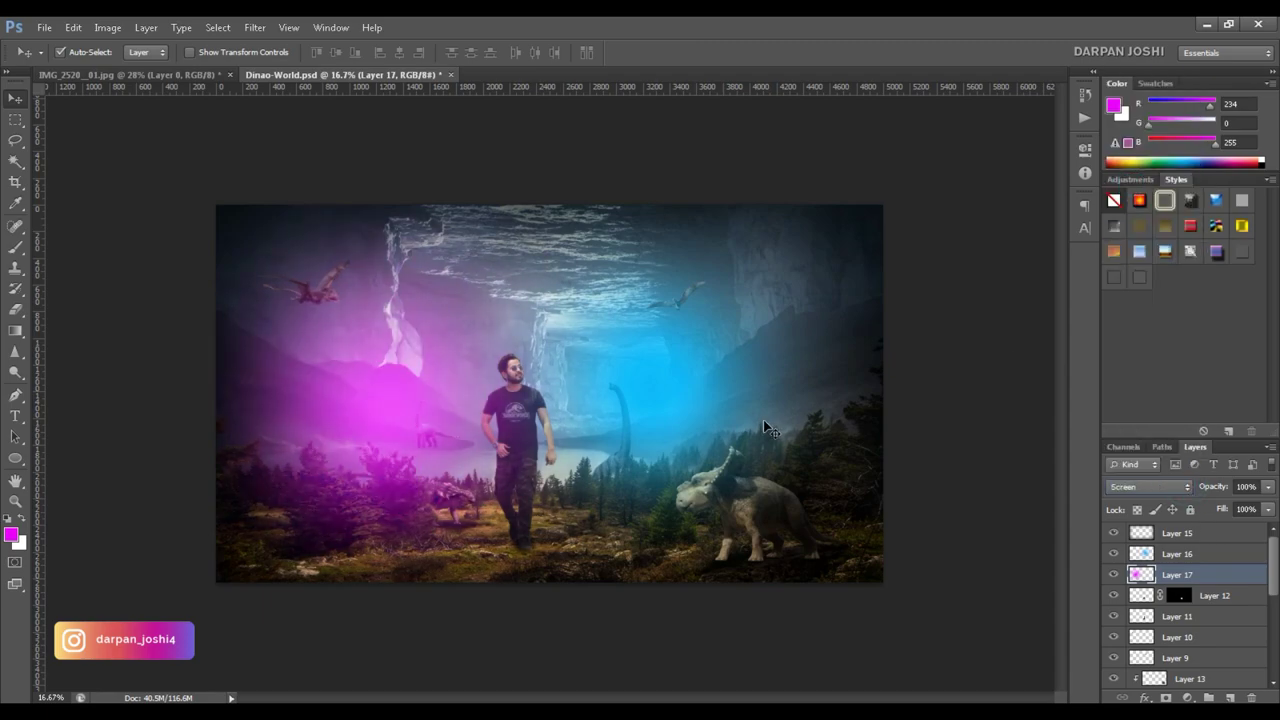
{"action": "left_click_drag", "start_coordinate": [1264, 508], "coordinate": [1227, 512]}
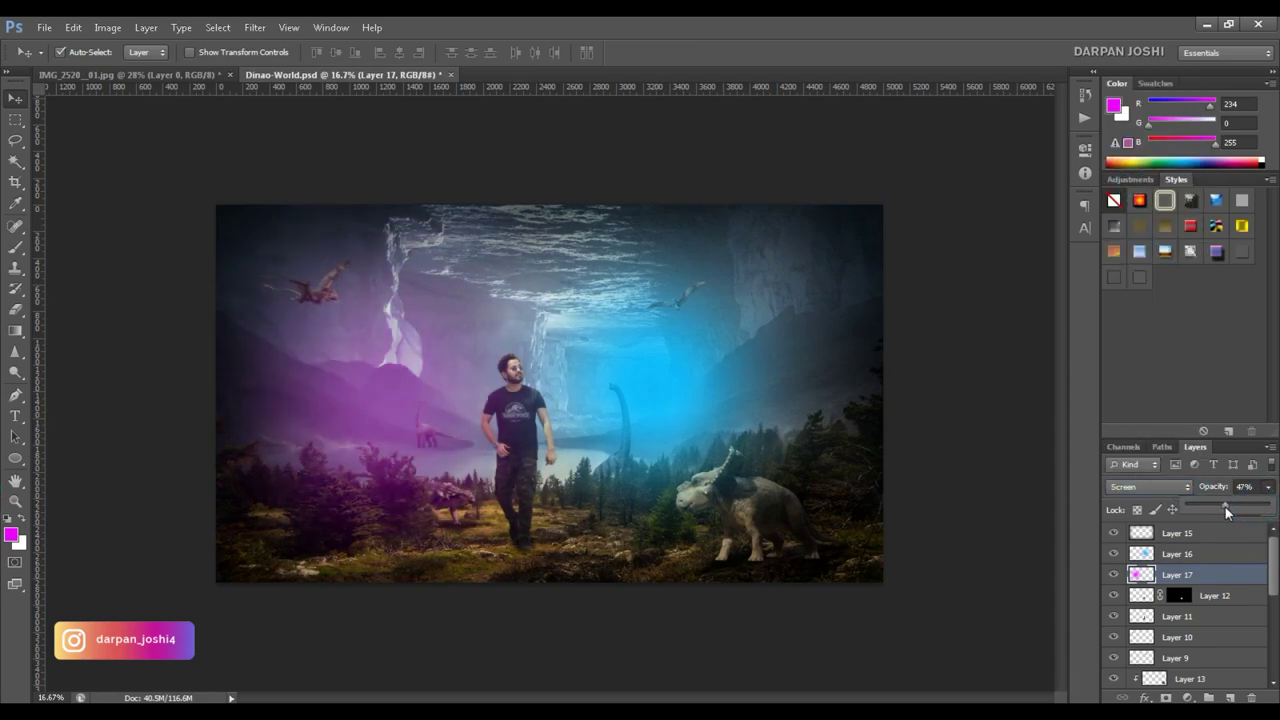
- Set the blue glow layer to Screen blending and lower its opacity to about 48%
{"action": "left_click", "coordinate": [1177, 553]}
{"action": "left_click", "coordinate": [1150, 486]}
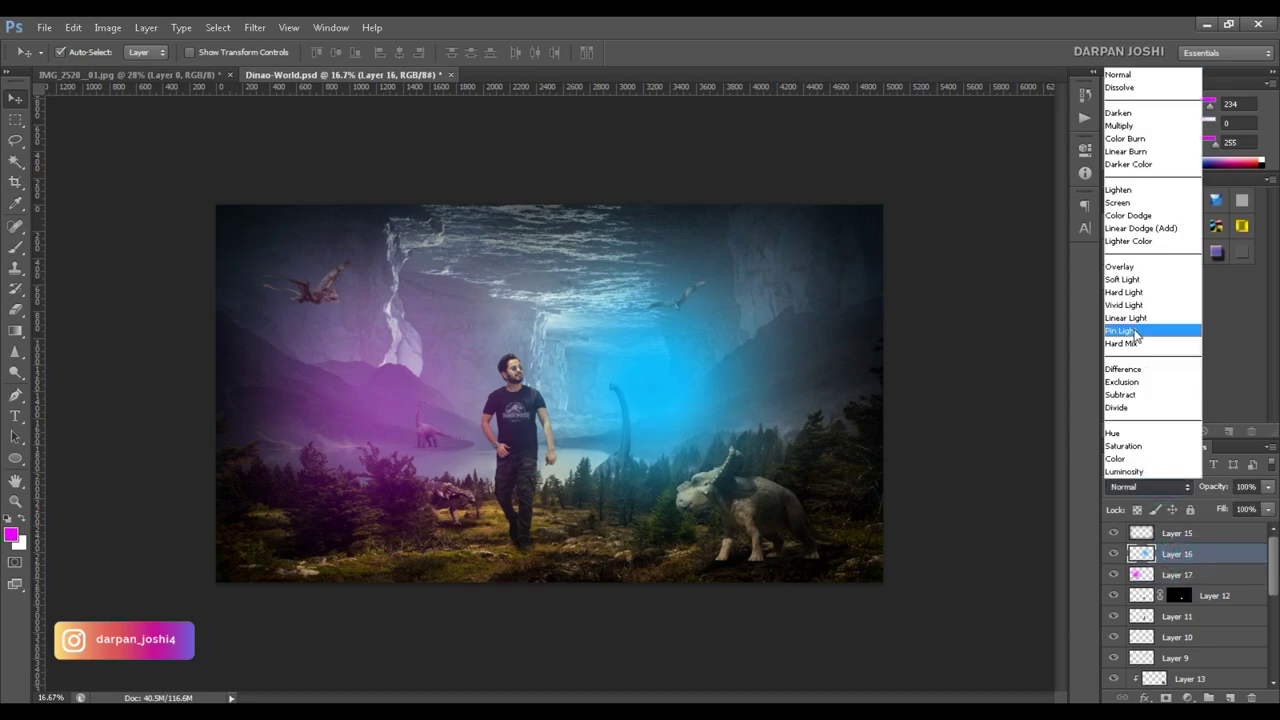
{"action": "left_click", "coordinate": [1119, 200]}
{"action": "left_click_drag", "start_coordinate": [1267, 490], "coordinate": [1204, 511]}
{"action": "key", "text": "alt+bracketleft"}
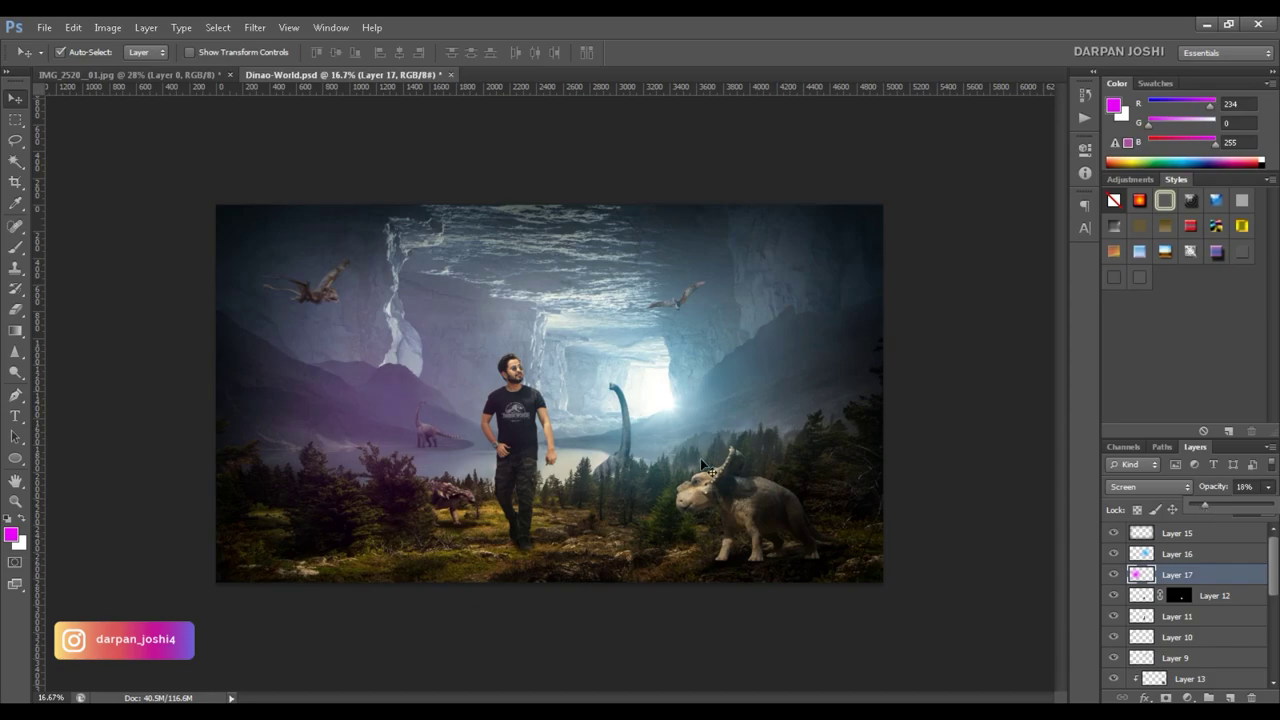
{"action": "key", "text": "alt+bracketright"}
{"action": "key", "text": "z"}
{"action": "left_click", "coordinate": [540, 410]}
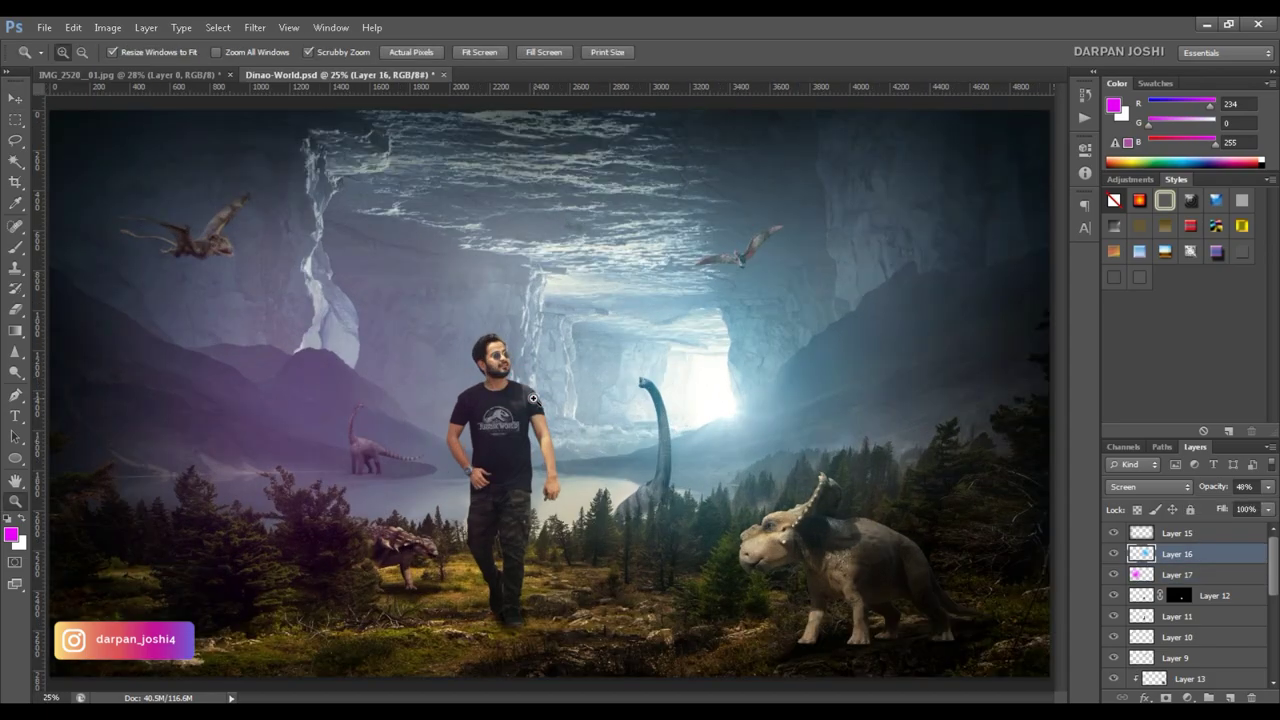
- Add a Photo Filter adjustment above the vignette using Cooling Filter (80) at 25% density
{"action": "left_click", "coordinate": [533, 398], "text": "alt"}
{"action": "left_click", "coordinate": [1234, 535]}
{"action": "left_click", "coordinate": [1187, 697]}
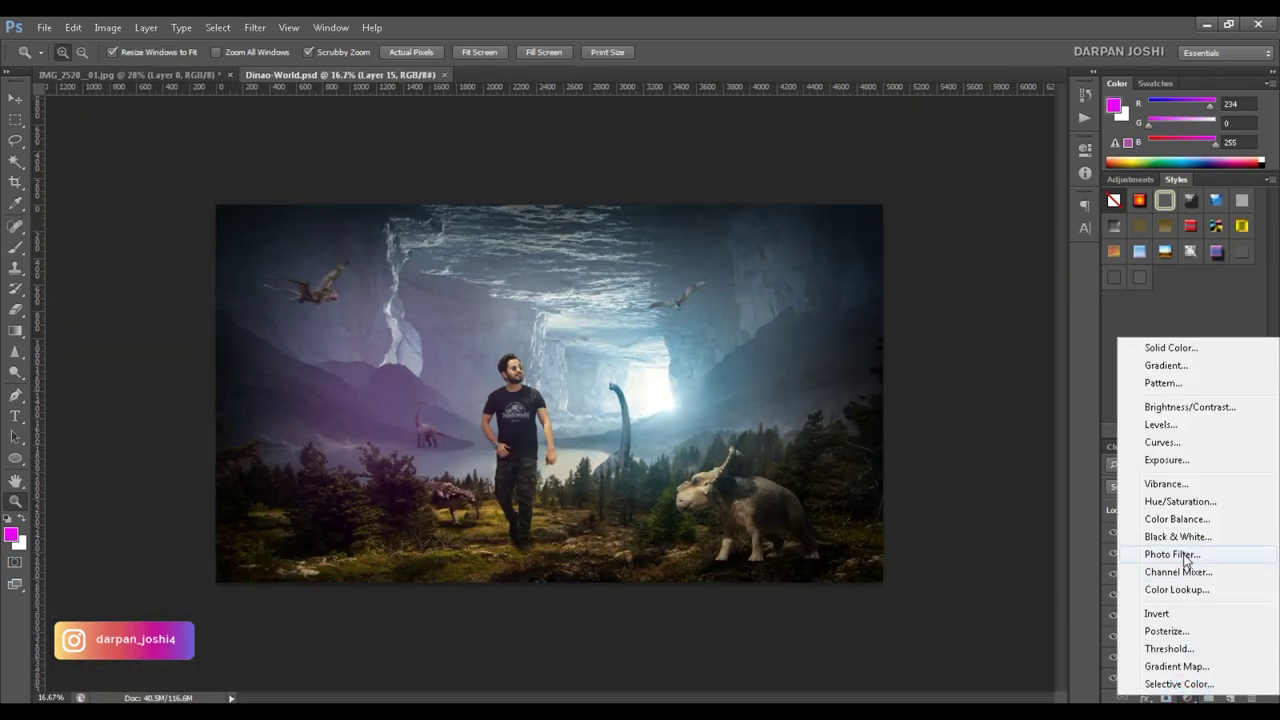
{"action": "left_click", "coordinate": [1185, 556]}
{"action": "left_click", "coordinate": [998, 188]}
{"action": "left_click", "coordinate": [990, 236]}
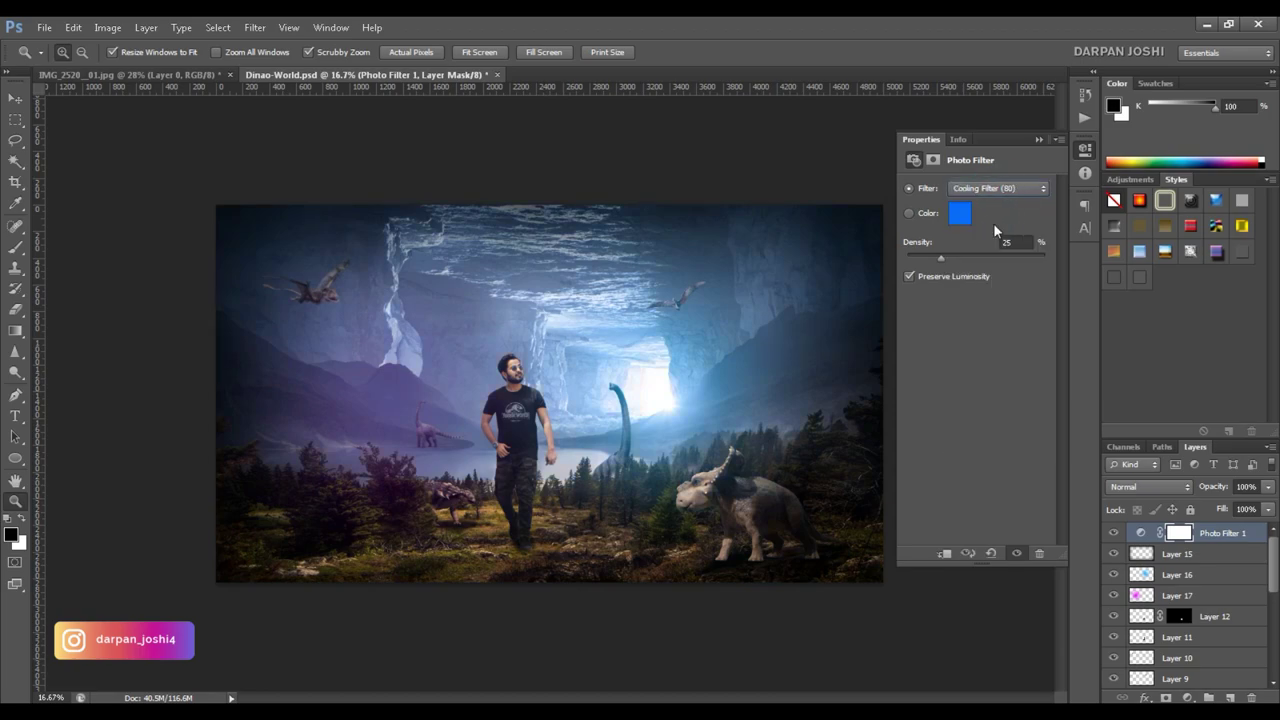
{"action": "key", "text": "Down"}
{"action": "key", "text": "Down"}
{"action": "key", "text": "Down"}
{"action": "key", "text": "Down"}
{"action": "key", "text": "Down"}
{"action": "key", "text": "Down"}
{"action": "key", "text": "Down"}
{"action": "key", "text": "Down"}
{"action": "key", "text": "Down"}
{"action": "key", "text": "Down"}
{"action": "key", "text": "Down"}
{"action": "key", "text": "Down"}
{"action": "key", "text": "Down"}
{"action": "left_click", "coordinate": [729, 414]}
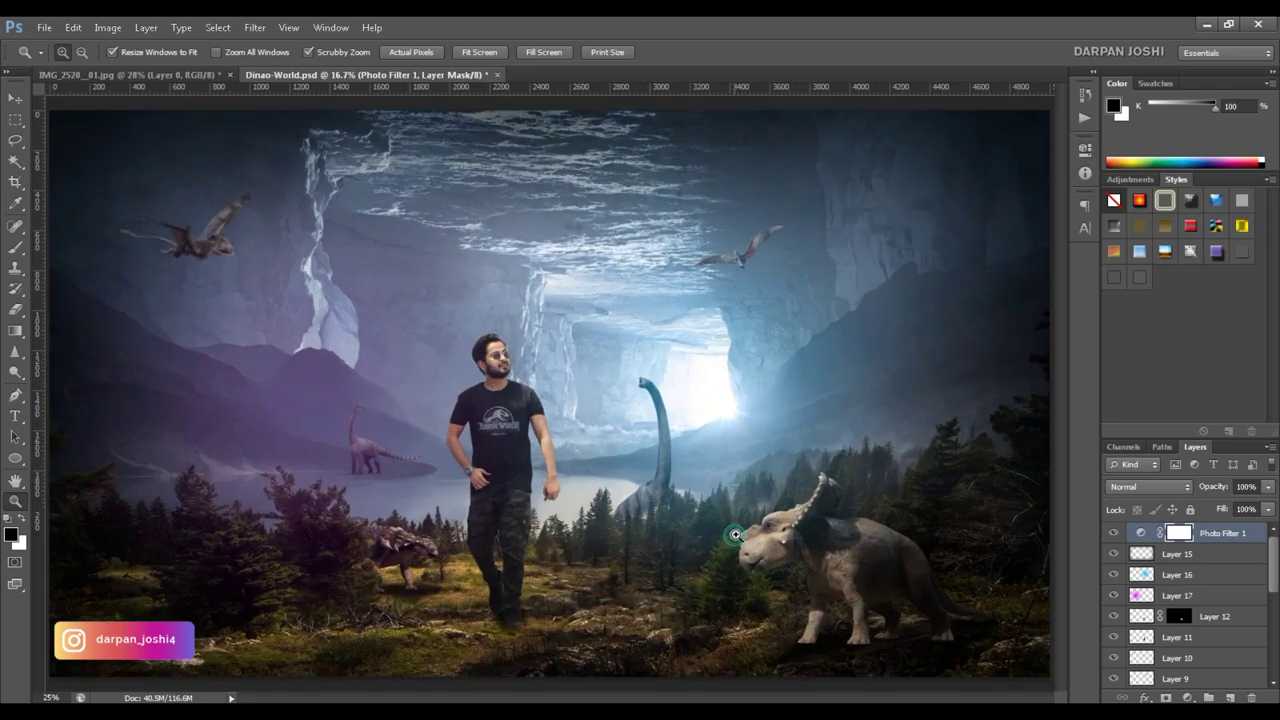
- On Layer 13, trace a Pen outline for the shadow under the dinosaur's feet
{"action": "key", "text": "v"}
{"action": "right_click", "coordinate": [735, 418]}
{"action": "left_click", "coordinate": [779, 466]}
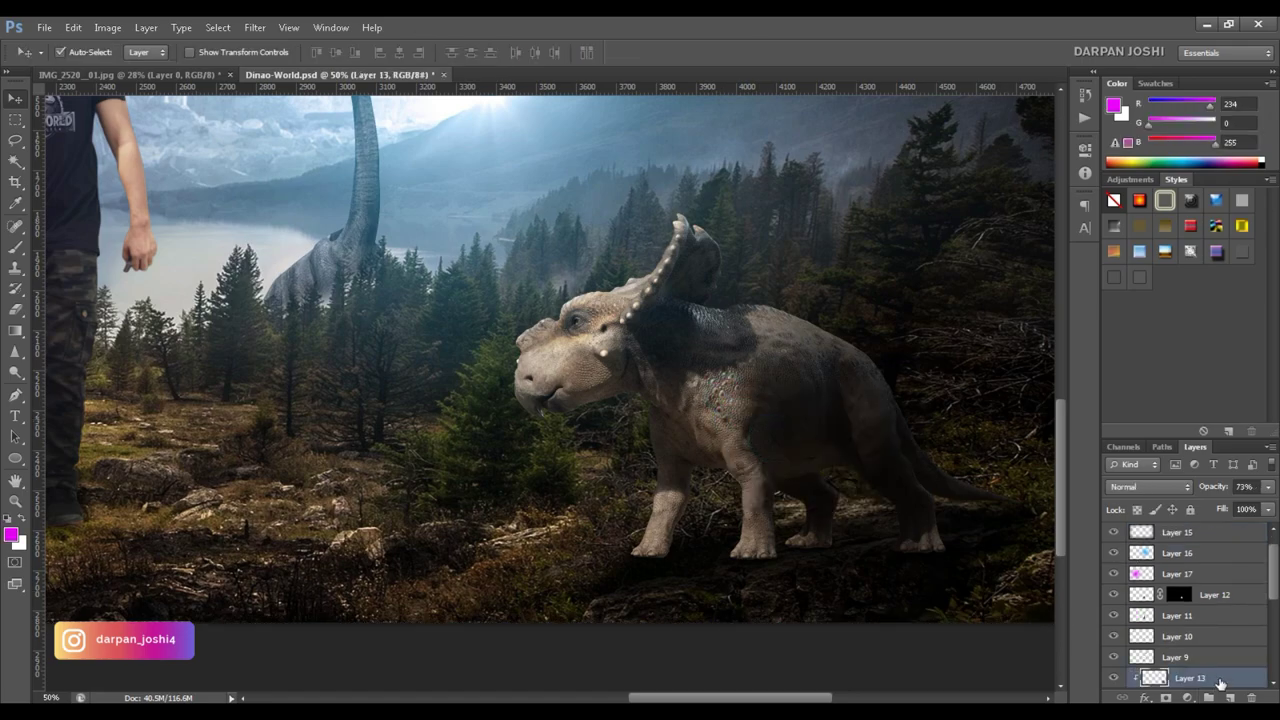
{"action": "scroll", "coordinate": [690, 524], "scroll_direction": "up", "scroll_amount": 1}
{"action": "key", "text": "p"}
{"action": "left_click", "coordinate": [813, 512]}
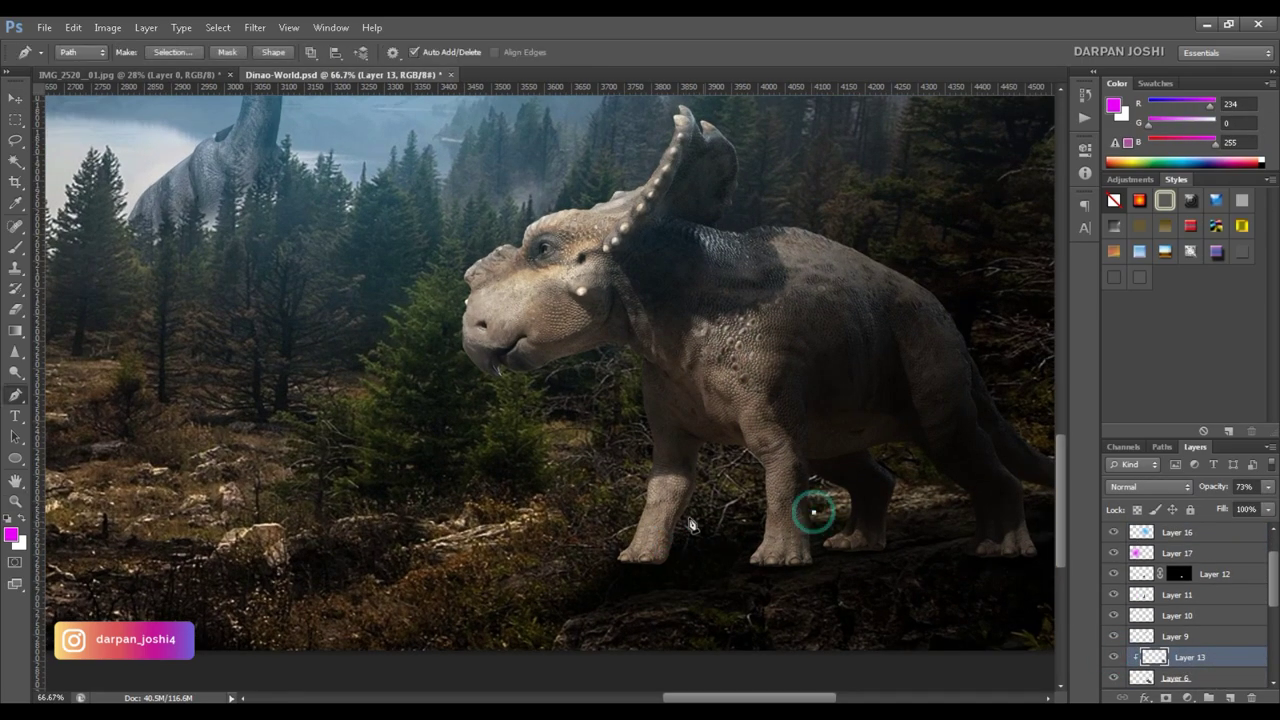
{"action": "left_click", "coordinate": [820, 584]}
{"action": "left_click", "coordinate": [813, 512]}
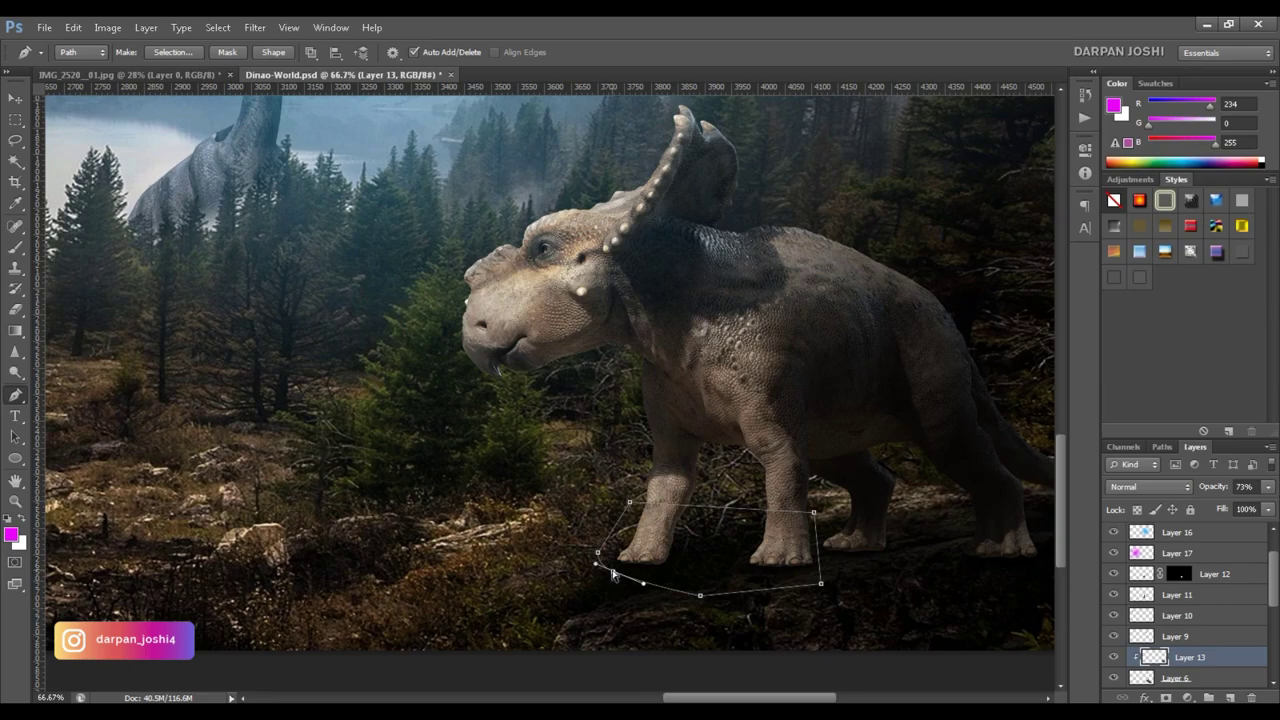
- Feather the outline's selection and fill it black, then zoom out to view the scene
{"action": "key", "text": "ctrl+Return"}
{"action": "key", "text": "shift+F6"}
{"action": "key", "text": "Return"}
{"action": "key", "text": "d"}
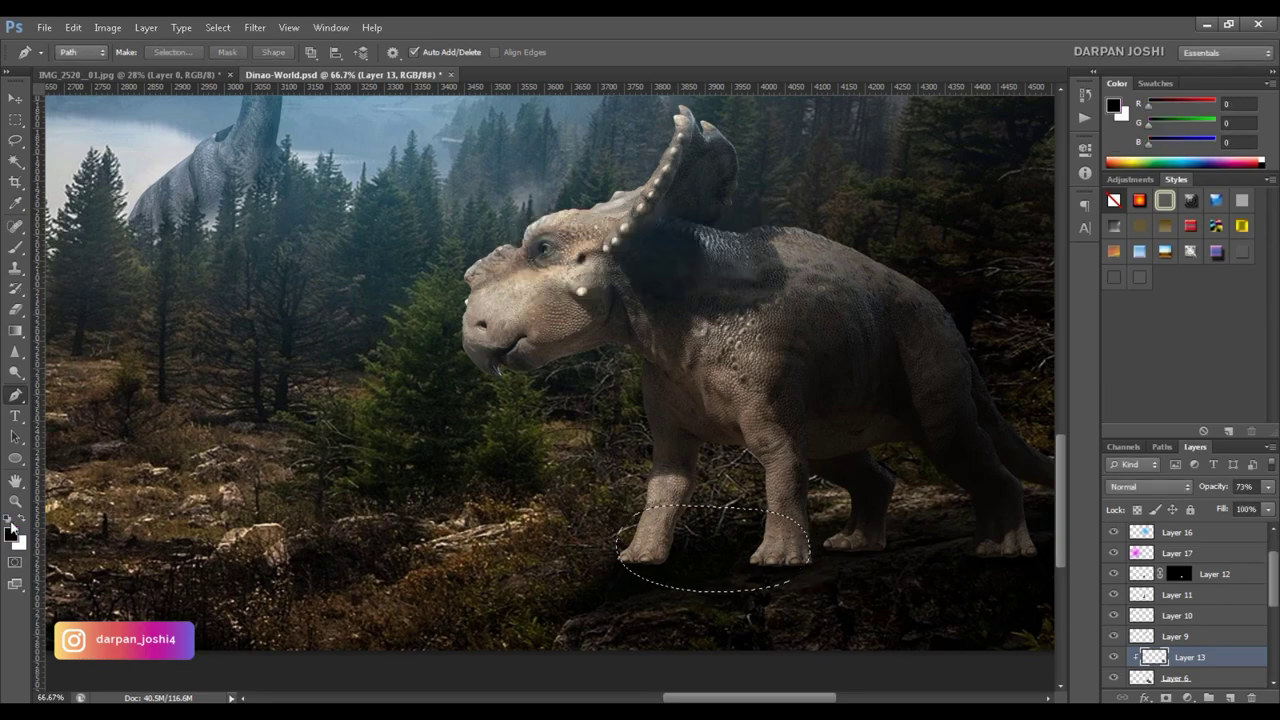
{"action": "key", "text": "alt+BackSpace"}
{"action": "key", "text": "ctrl+d"}
{"action": "key", "text": "m"}
{"action": "key", "text": "ctrl+minus"}
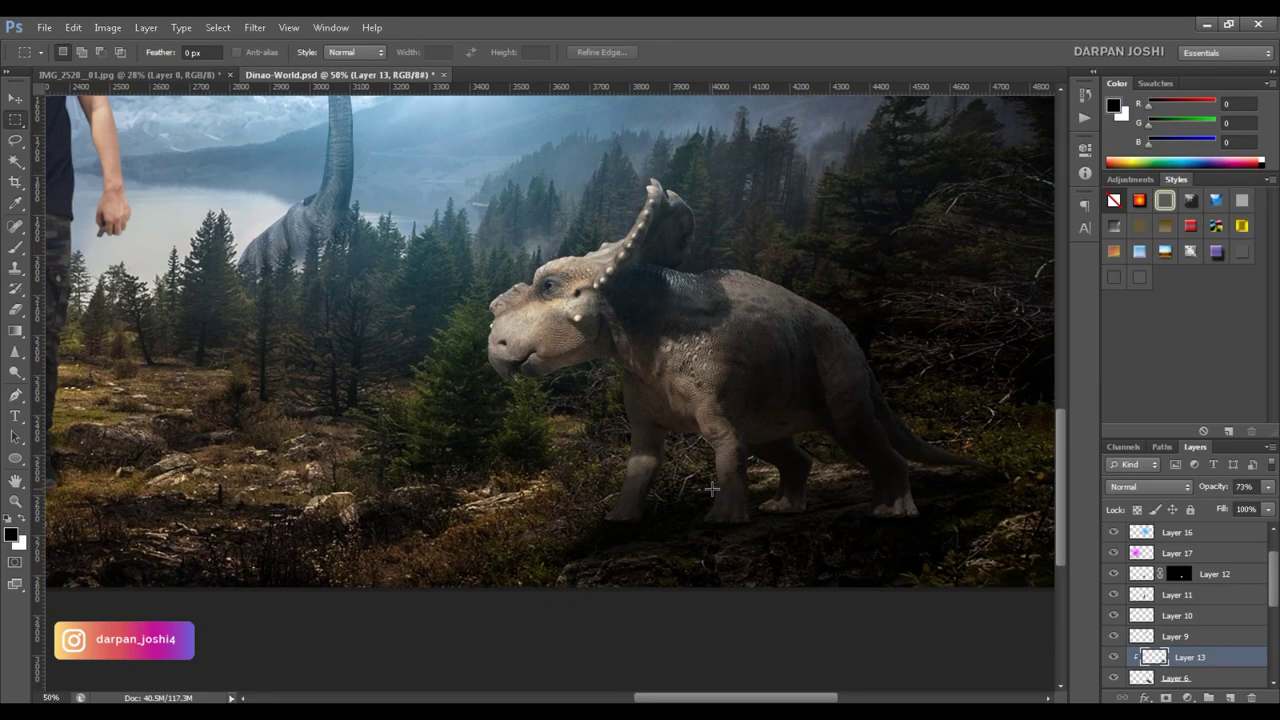
{"action": "key", "text": "ctrl+minus"}
{"action": "left_click_drag", "start_coordinate": [577, 466], "coordinate": [780, 550]}
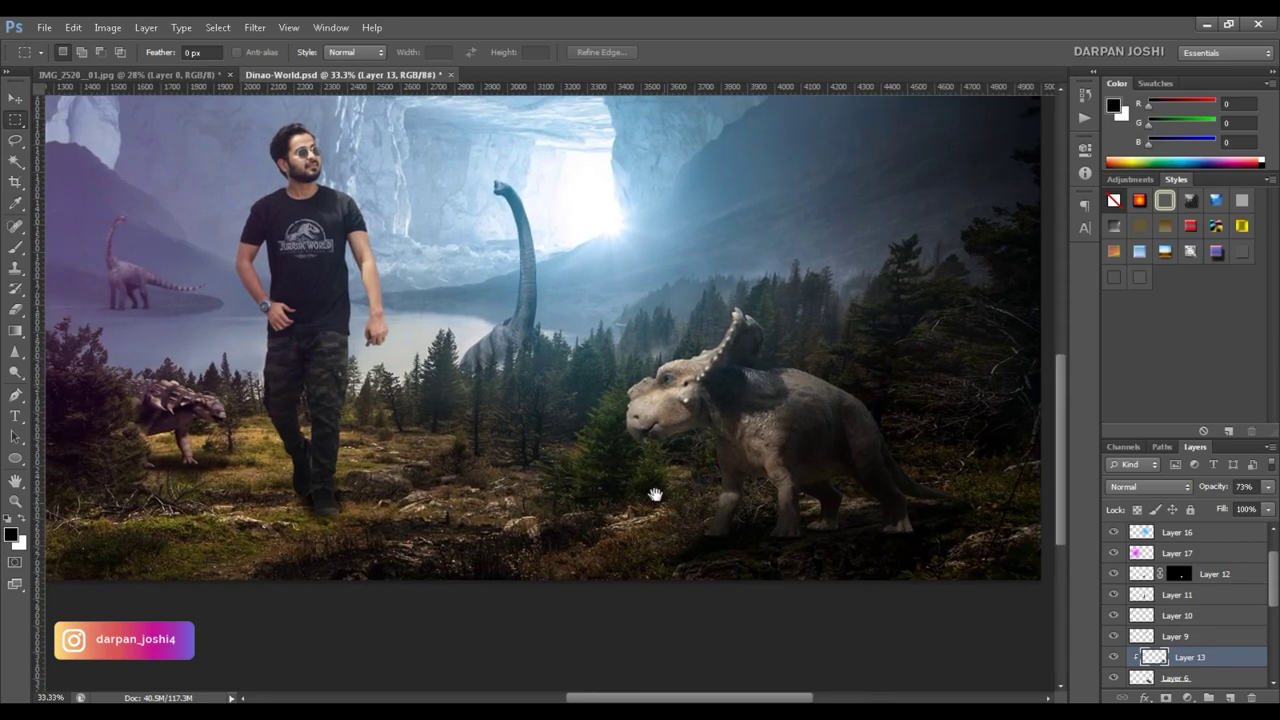
{"action": "left_click_drag", "start_coordinate": [631, 518], "coordinate": [683, 484]}
- Check the ground by toggling layer visibility, then add new Layer 18 for the man's shadow
{"action": "key", "text": "v"}
{"action": "scroll", "coordinate": [1110, 645], "scroll_direction": "down", "scroll_amount": 3}
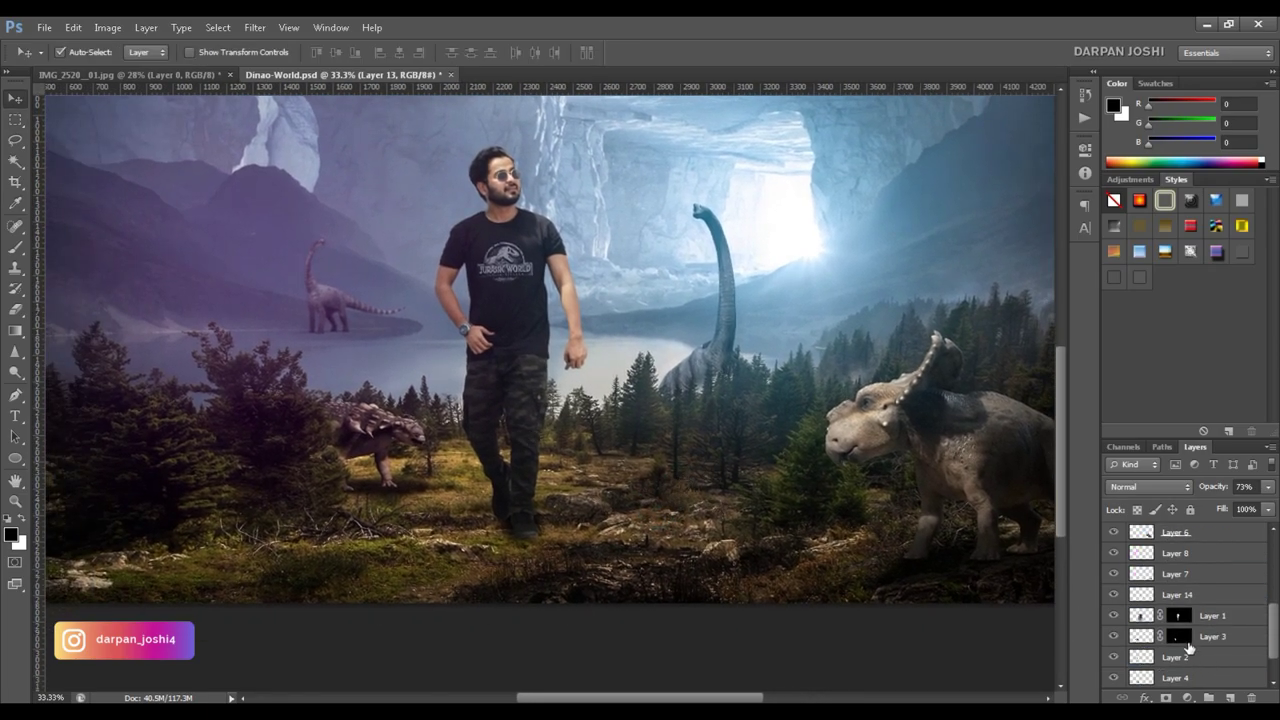
{"action": "left_click", "coordinate": [1113, 637]}
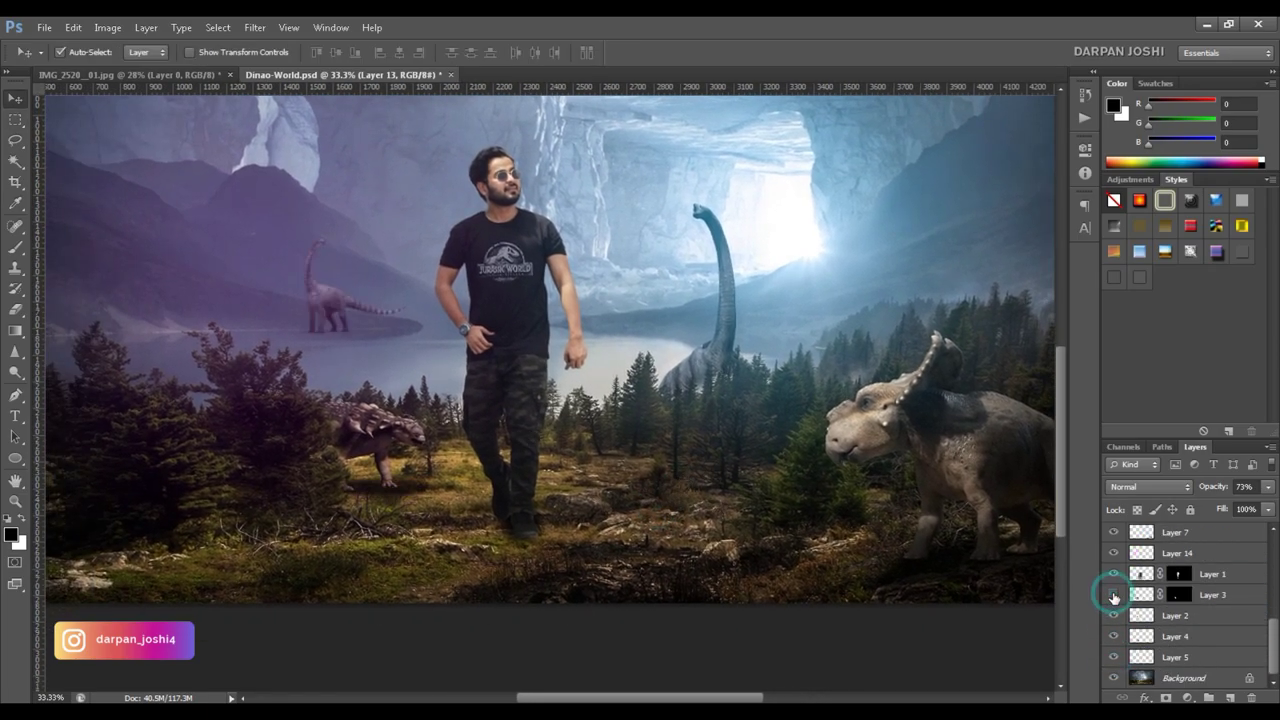
{"action": "left_click", "coordinate": [1114, 597]}
{"action": "left_click", "coordinate": [1114, 597]}
{"action": "left_click", "coordinate": [1200, 595]}
{"action": "left_click", "coordinate": [1230, 697]}
- Turn the man's shadow path into a feathered selection, fill it black, and lower its opacity
{"action": "key", "text": "p"}
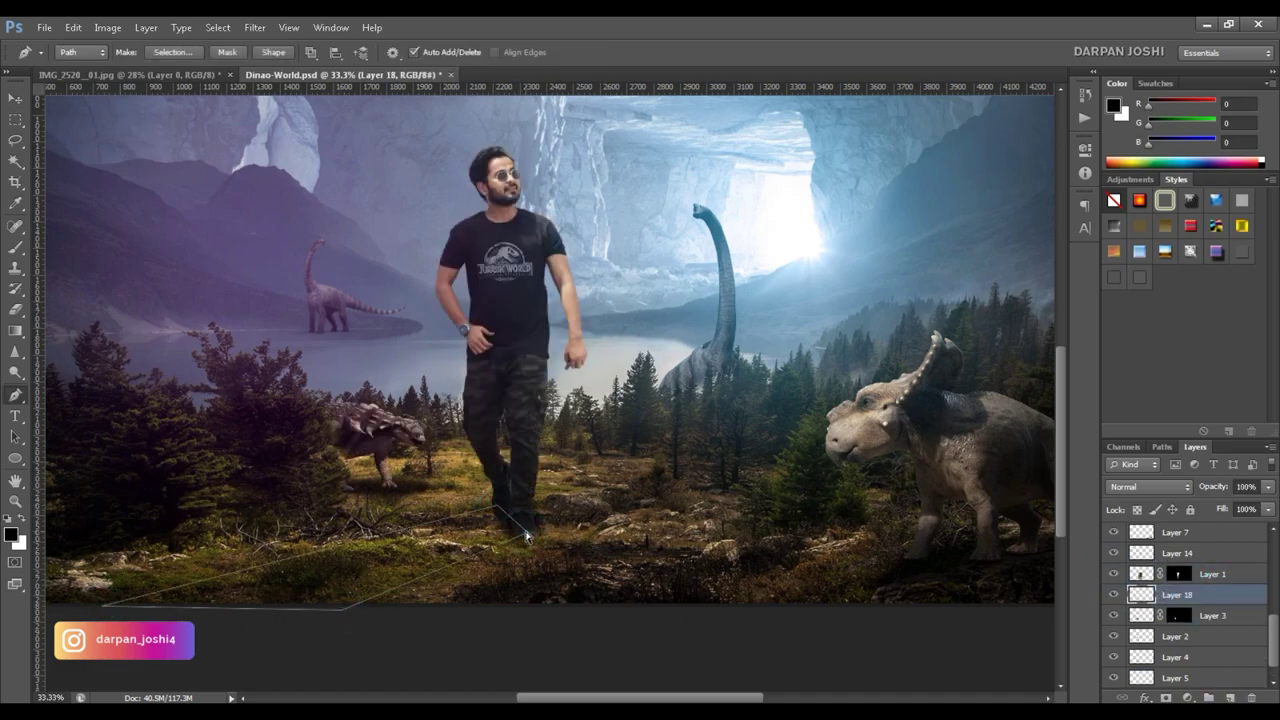
{"action": "key", "text": "ctrl+Return"}
{"action": "key", "text": "shift+F6"}
{"action": "key", "text": "Return"}
{"action": "key", "text": "alt+BackSpace"}
{"action": "key", "text": "ctrl+d"}
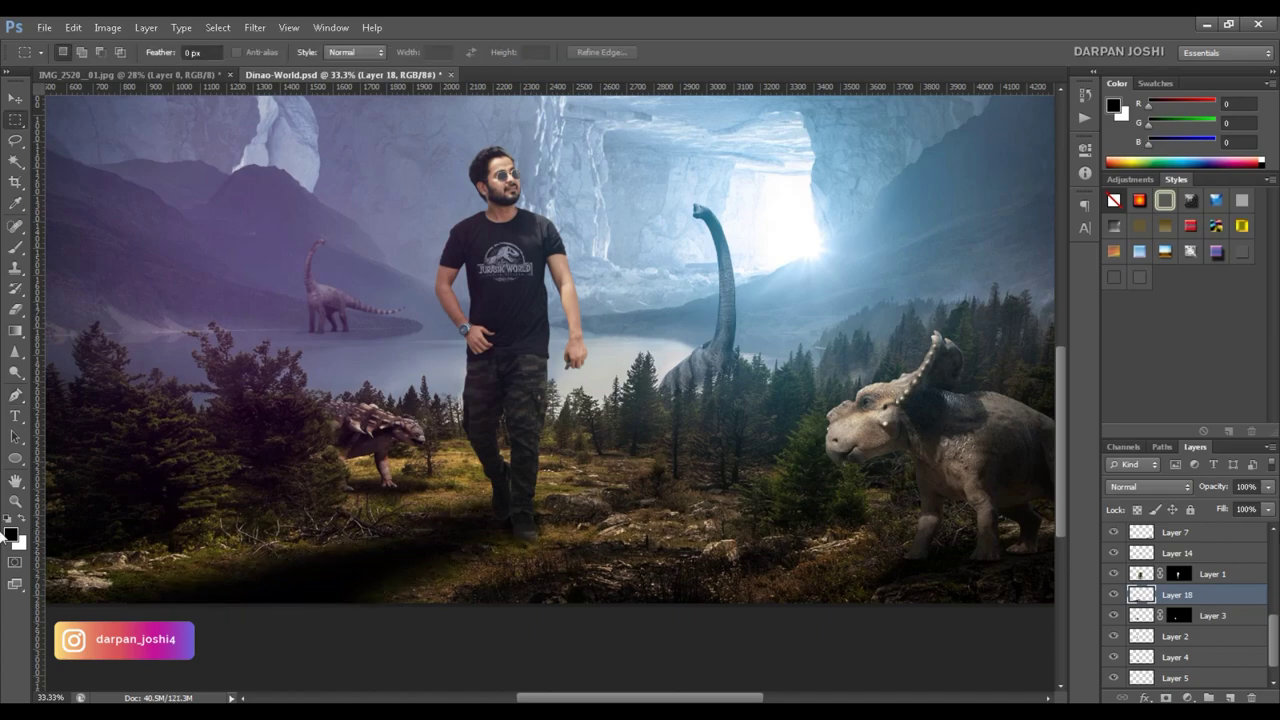
{"action": "left_click_drag", "start_coordinate": [1268, 487], "coordinate": [1240, 508]}
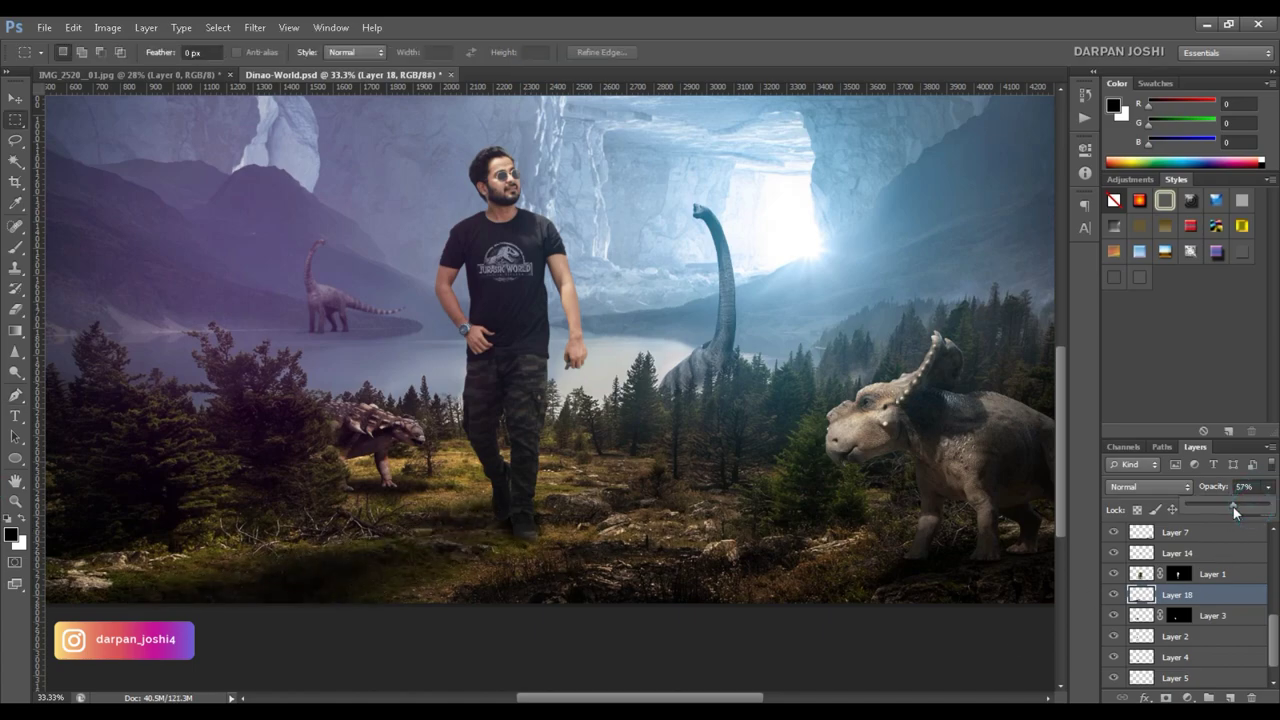
- On a new layer, zoom in and Pen-outline a shadow beside the man's shoe
{"action": "key", "text": "z"}
{"action": "left_click", "coordinate": [491, 531]}
{"action": "key", "text": "ctrl+shift+alt+n"}
{"action": "left_click", "coordinate": [565, 528]}
{"action": "key", "text": "p"}
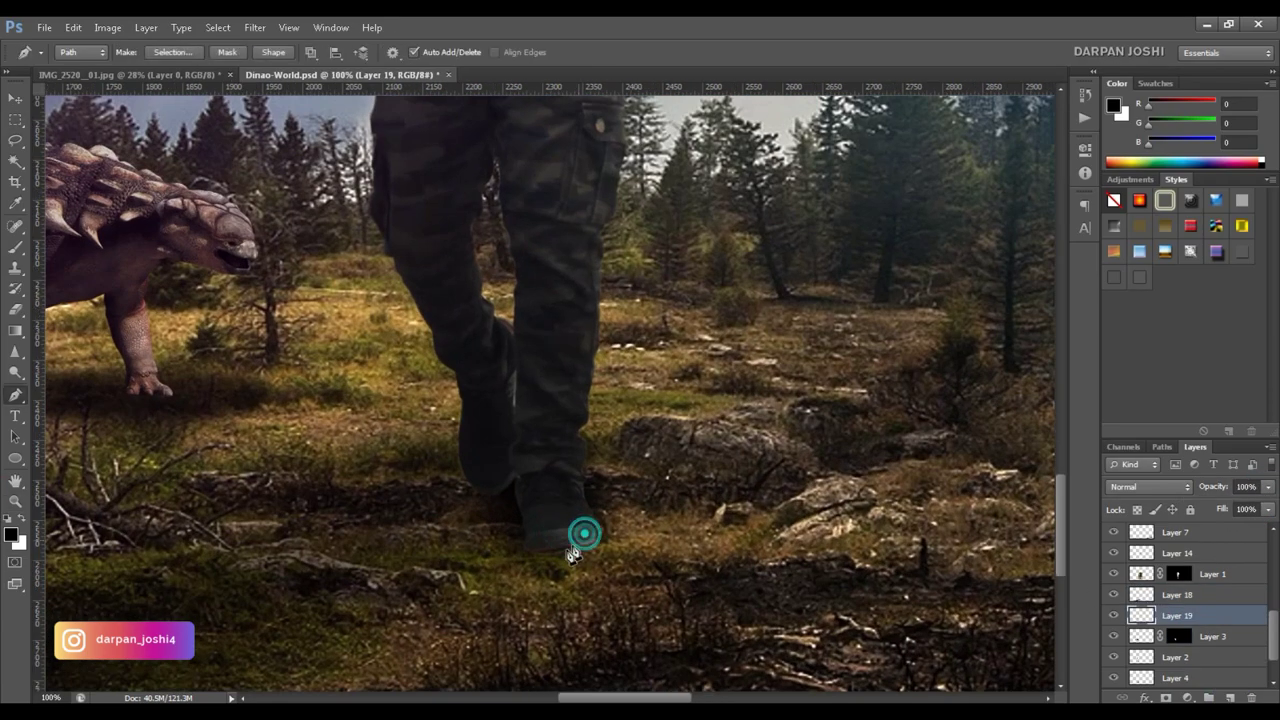
{"action": "left_click", "coordinate": [383, 604]}
{"action": "left_click", "coordinate": [261, 657]}
{"action": "left_click", "coordinate": [146, 560]}
{"action": "left_click", "coordinate": [588, 541]}
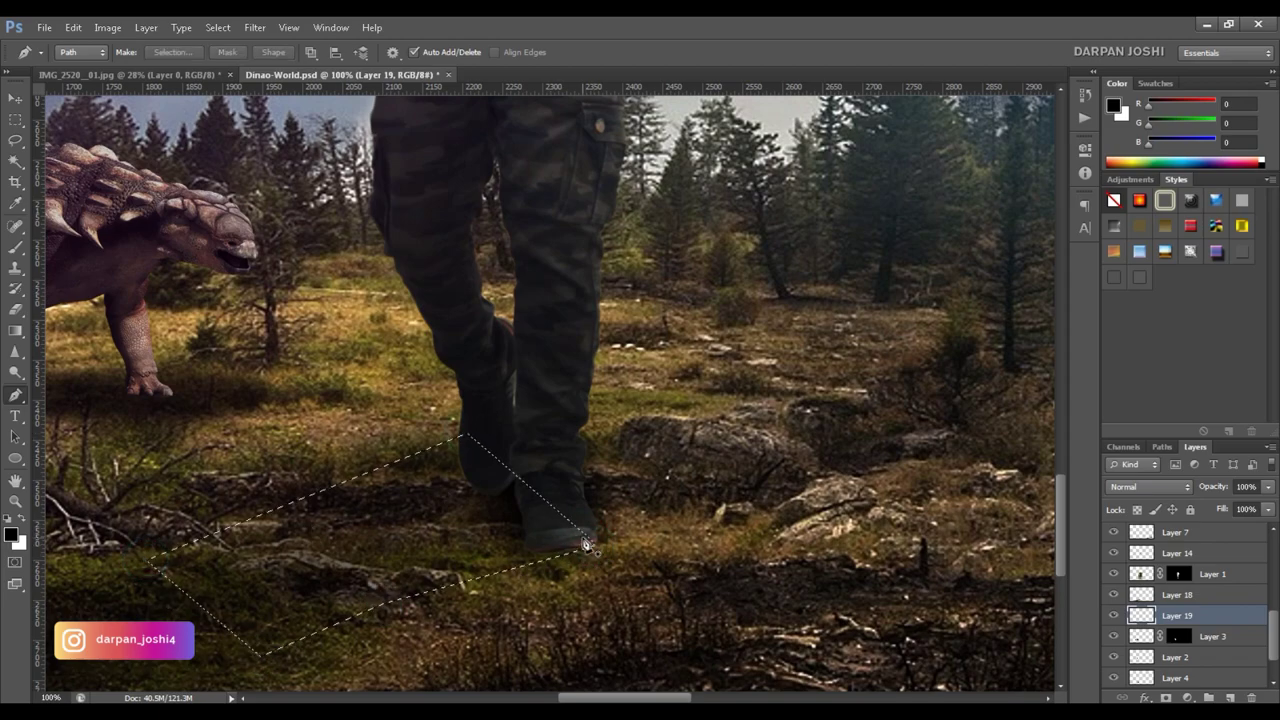
- Fill the shoe shadow black at 70% opacity and fade the broad shadow to 35%
{"action": "key", "text": "ctrl+Return"}
{"action": "key", "text": "alt+BackSpace"}
{"action": "key", "text": "ctrl+d"}
{"action": "mouse_move", "coordinate": [1268, 487]}
{"action": "left_mouse_down"}
{"action": "mouse_move", "coordinate": [1249, 512]}
{"action": "mouse_move", "coordinate": [1216, 508]}
{"action": "left_mouse_up"}
{"action": "key", "text": "z"}
{"action": "key", "text": "ctrl+0"}
{"action": "left_click", "coordinate": [1177, 594]}
{"action": "left_click", "coordinate": [752, 551]}
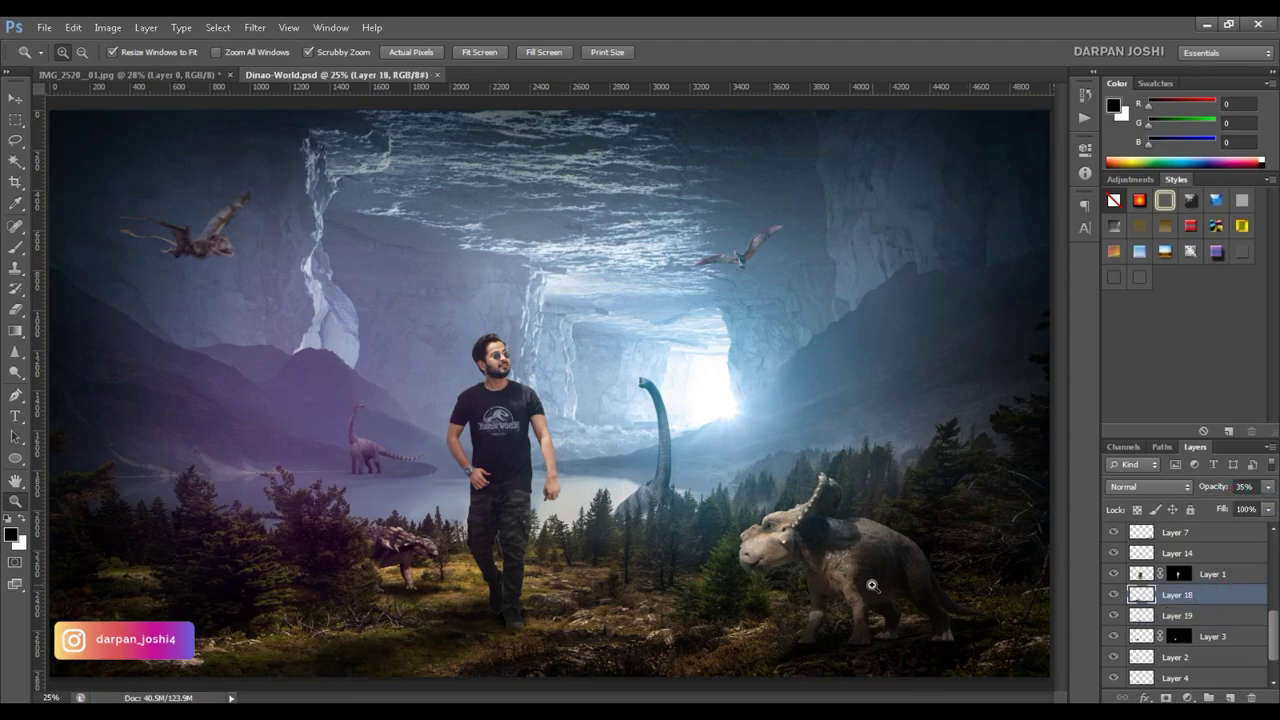
- Above Photo Filter 1, add a text line with the creator's first name over the trees
{"action": "scroll", "coordinate": [1267, 607], "scroll_direction": "up", "scroll_amount": 10}
{"action": "left_click", "coordinate": [1222, 533]}
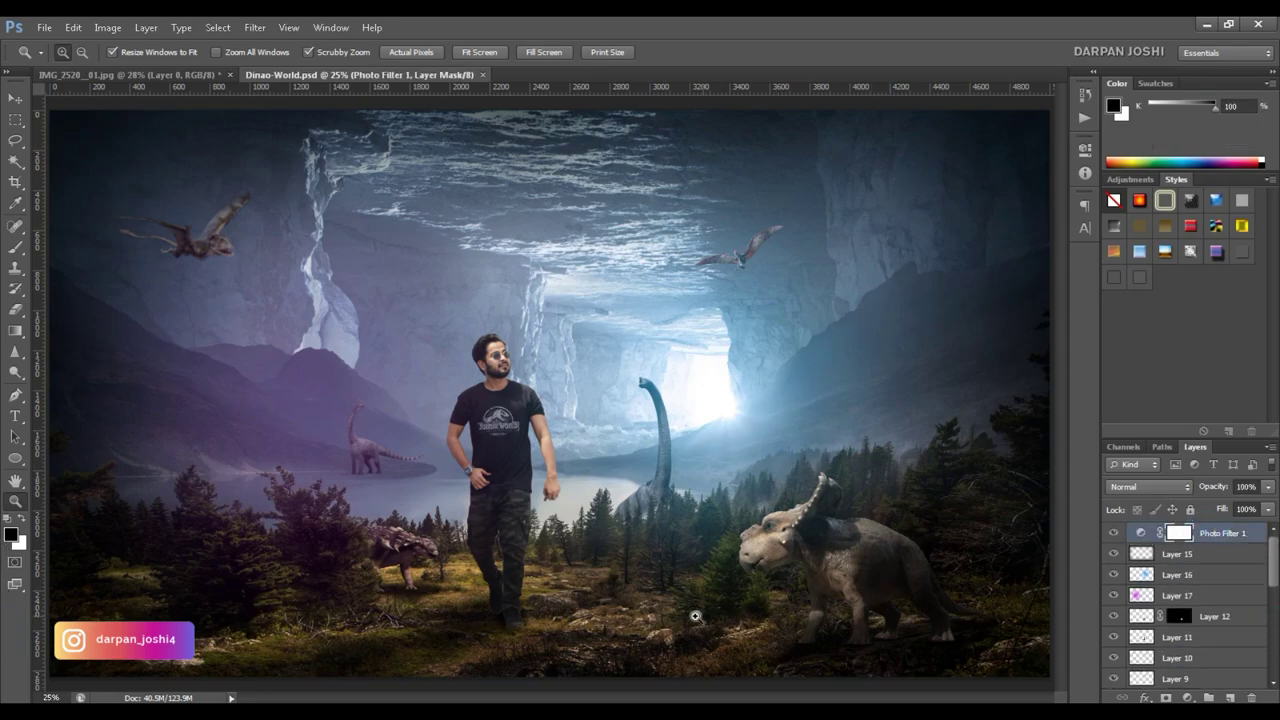
{"action": "mouse_move", "coordinate": [352, 553]}
{"action": "left_mouse_down"}
{"action": "mouse_move", "coordinate": [371, 477]}
{"action": "mouse_move", "coordinate": [374, 534]}
{"action": "mouse_move", "coordinate": [451, 457]}
{"action": "left_mouse_up"}
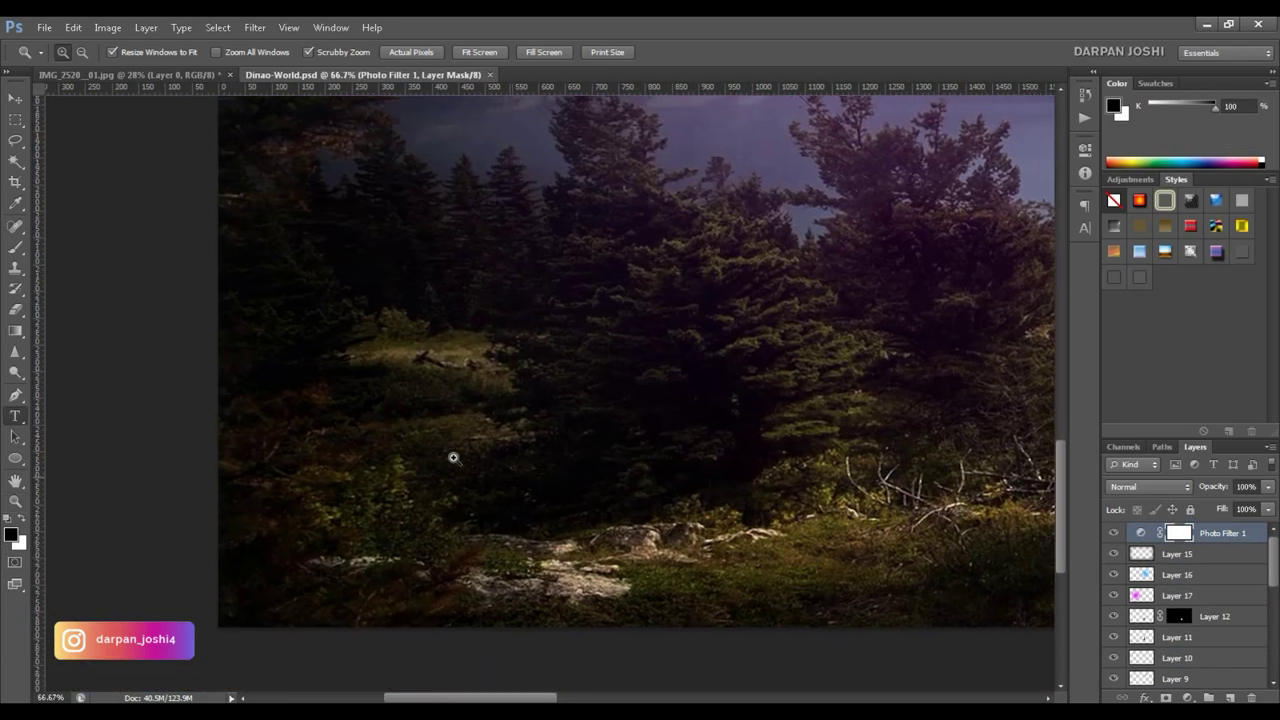
{"action": "key", "text": "t"}
{"action": "left_click", "coordinate": [357, 455]}
{"action": "type", "text": "DARPAN"}
- Make the signature text white and apply a script font
{"action": "key", "text": "ctrl+a"}
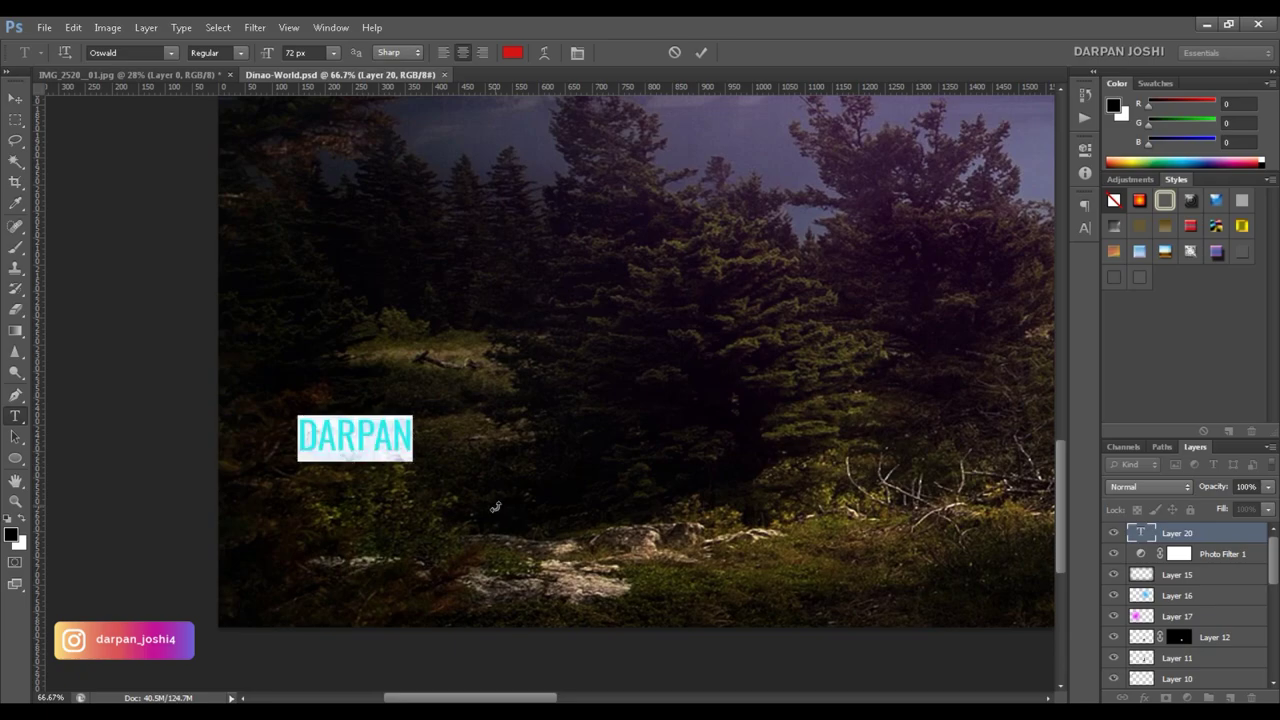
{"action": "left_click", "coordinate": [512, 52]}
{"action": "left_click", "coordinate": [601, 183]}
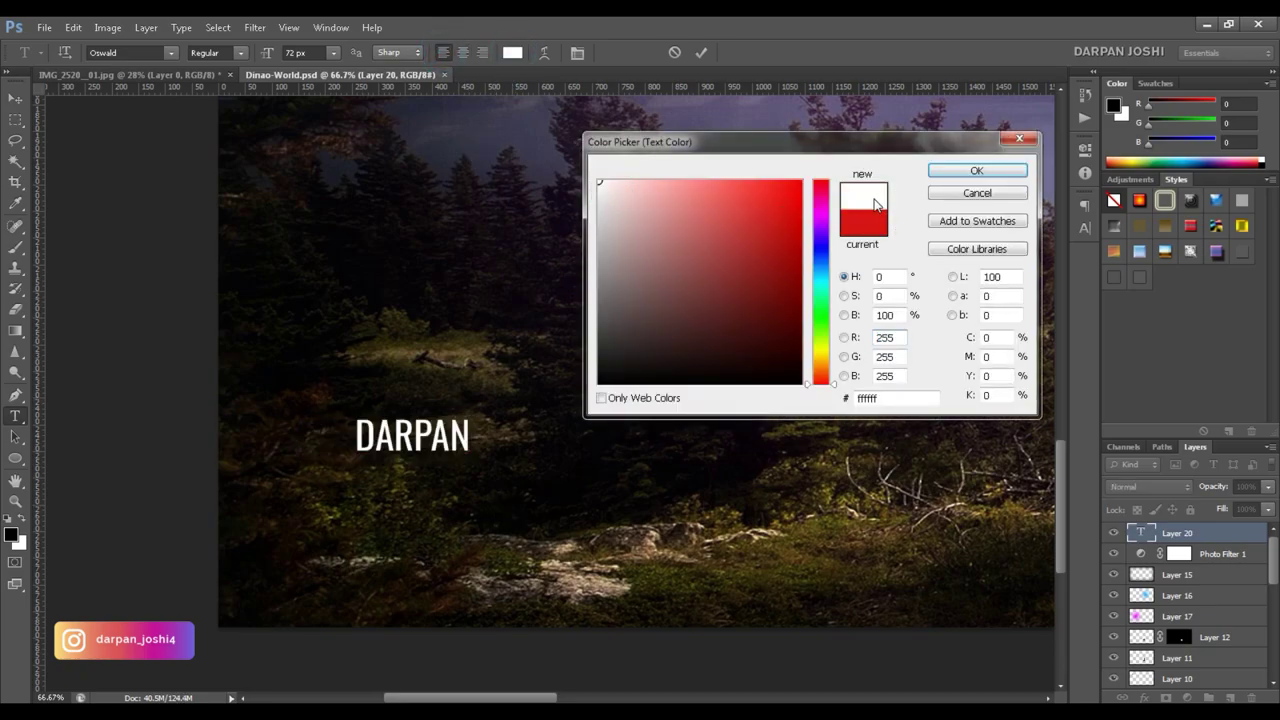
{"action": "left_click", "coordinate": [977, 170]}
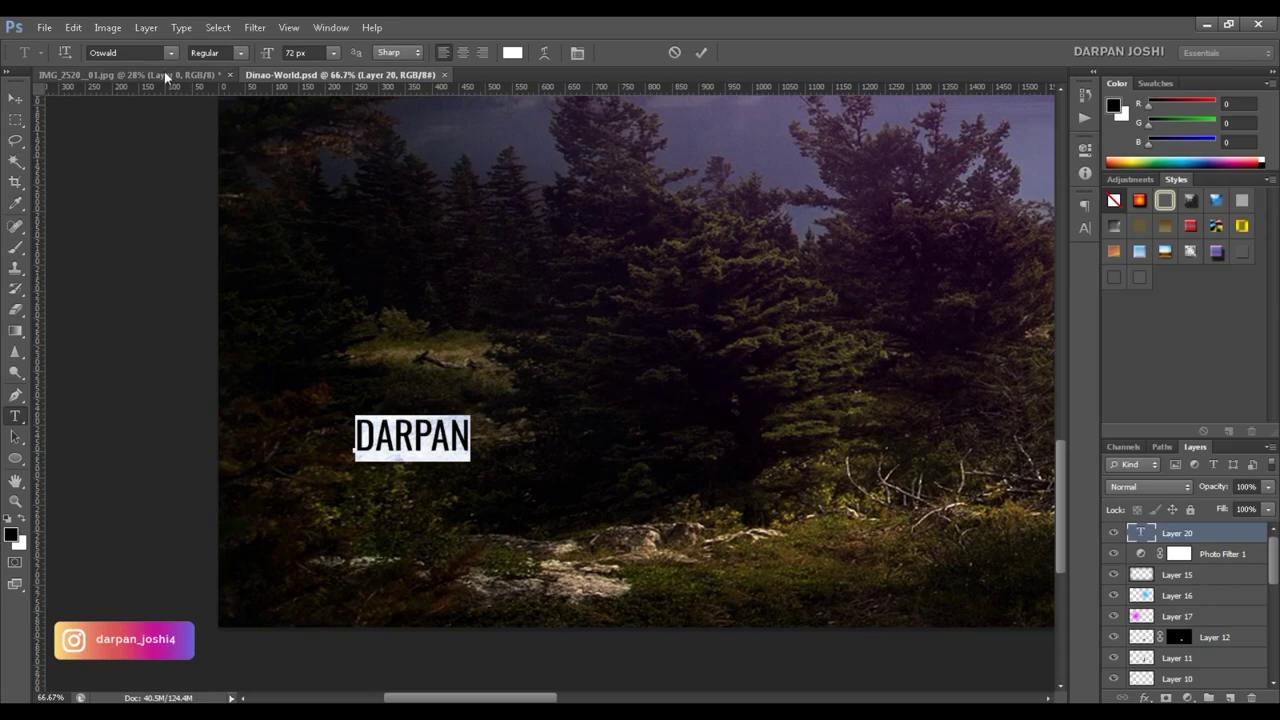
{"action": "left_click", "coordinate": [115, 52]}
{"action": "type", "text": "jullian"}
{"action": "left_click", "coordinate": [1084, 227]}
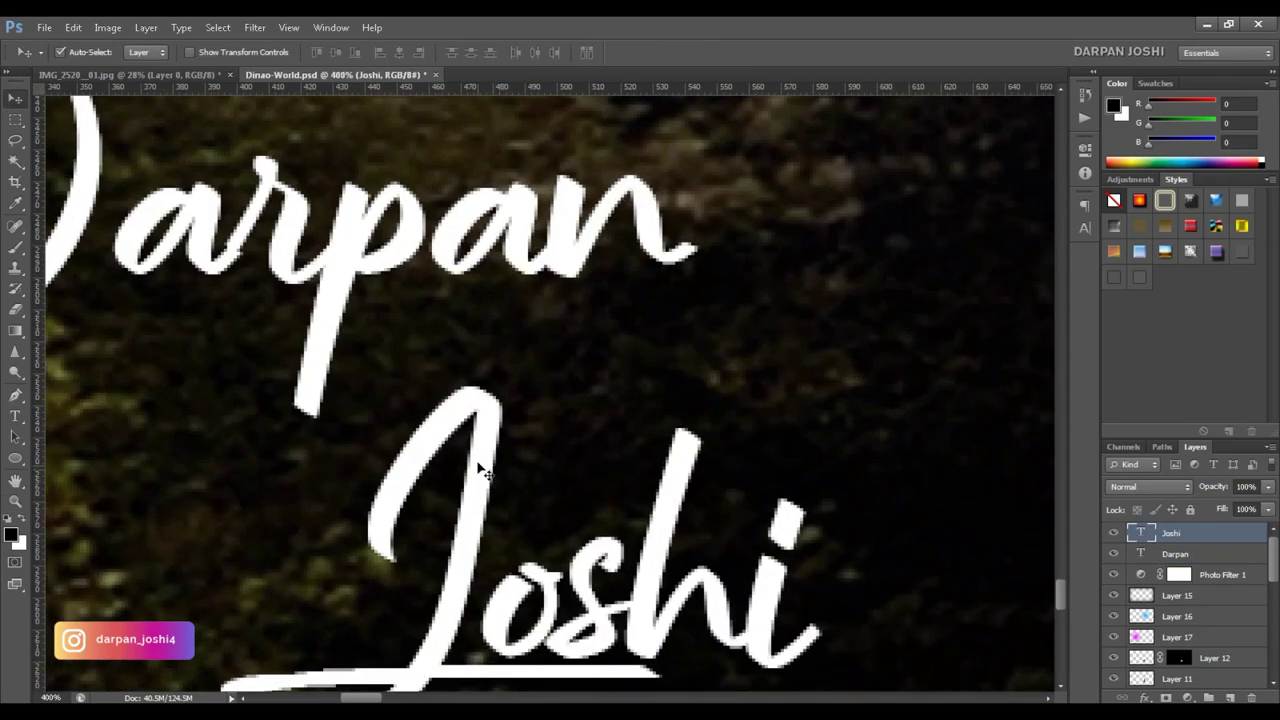
- Move the signature to the lower-left corner and fit the whole image in view
{"action": "scroll", "coordinate": [480, 470], "scroll_direction": "down", "scroll_amount": 3}
{"action": "scroll", "coordinate": [500, 440], "scroll_direction": "down", "scroll_amount": 1}
{"action": "scroll", "coordinate": [537, 410], "scroll_direction": "down", "scroll_amount": 4}
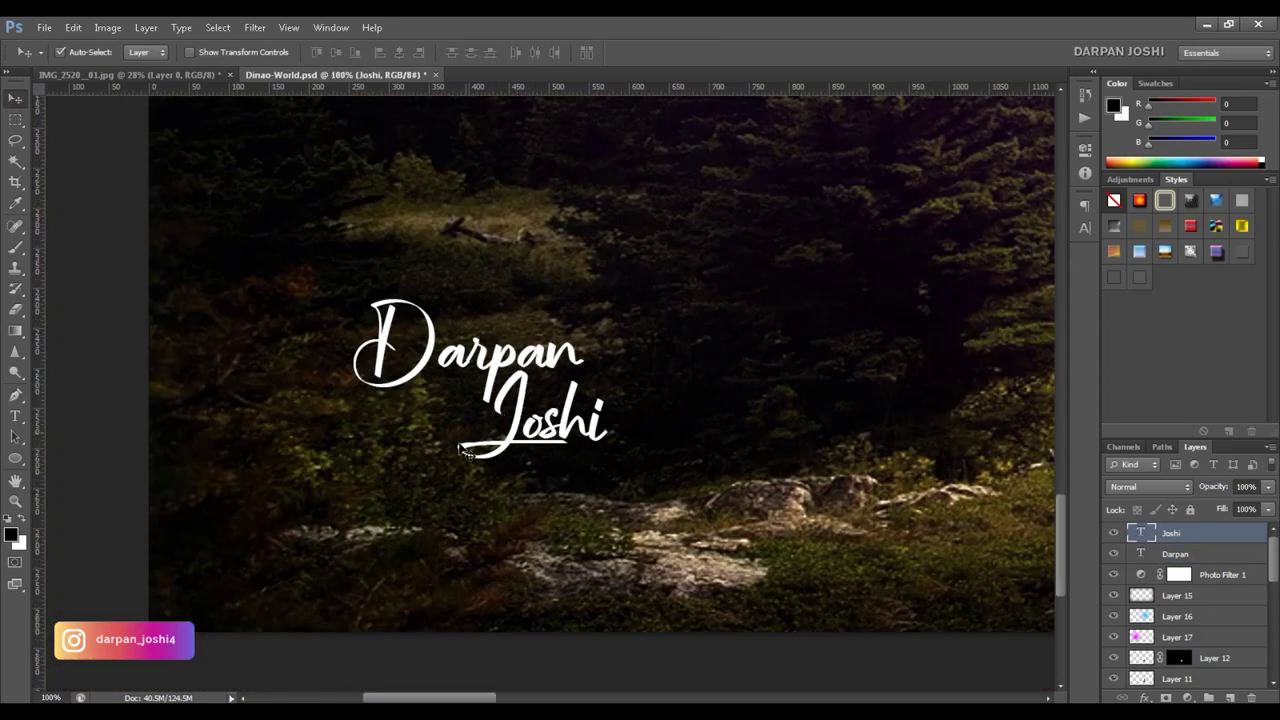
{"action": "left_click_drag", "start_coordinate": [433, 366], "coordinate": [315, 466]}
{"action": "key", "text": "z"}
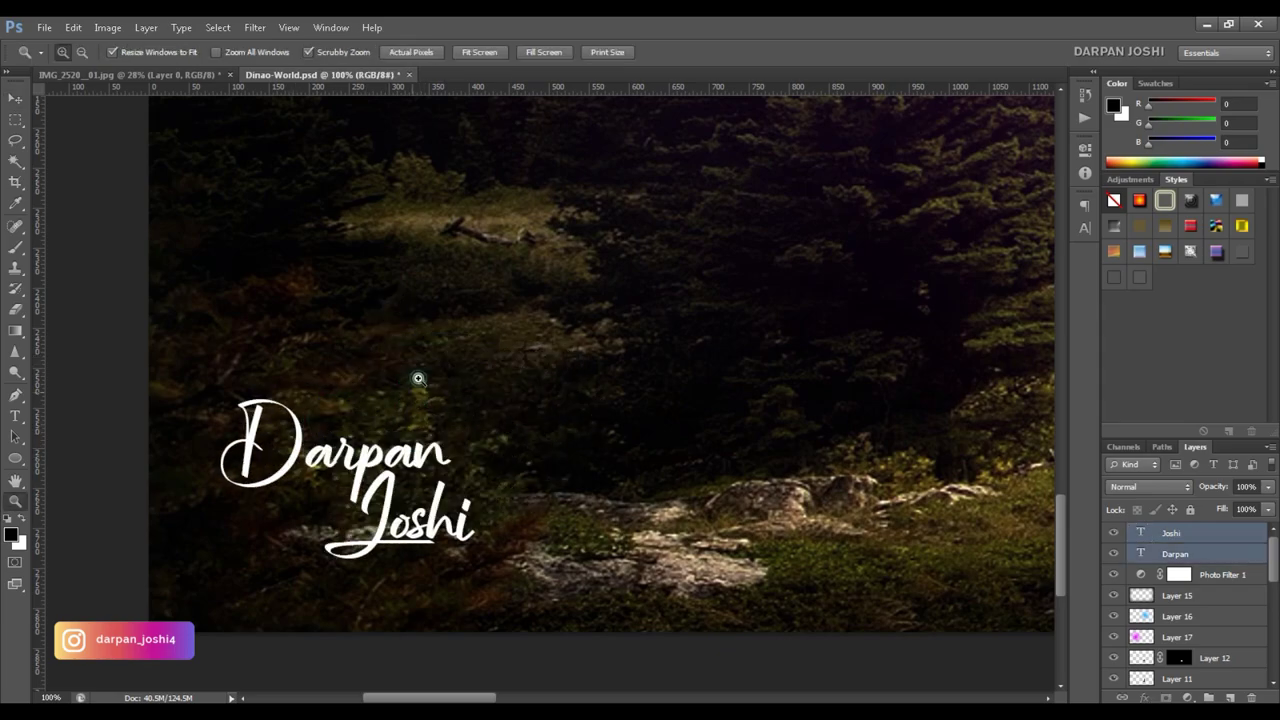
{"action": "key", "text": "ctrl+0"}
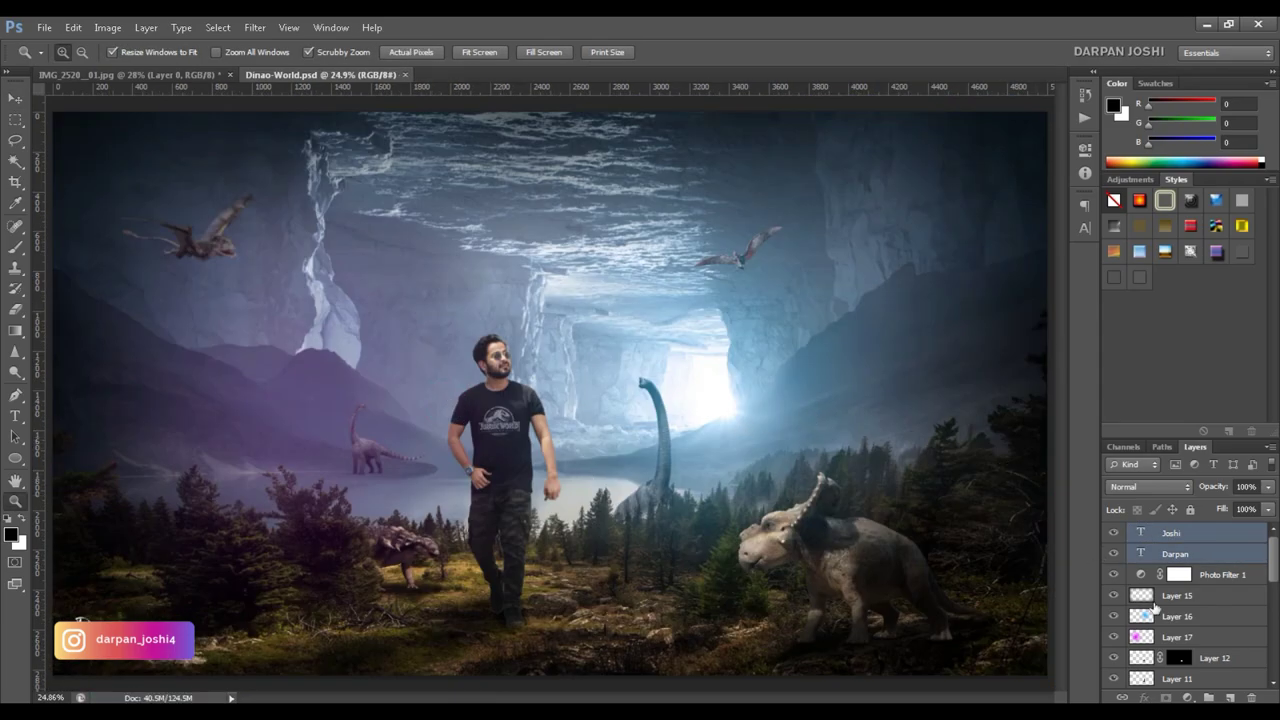
{"action": "scroll", "coordinate": [1180, 620], "scroll_direction": "down", "scroll_amount": 5}
- Apply Brightness/Contrast with contrast 20 to the man's Layer 1
{"action": "left_click", "coordinate": [1200, 616]}
{"action": "left_click", "coordinate": [108, 27]}
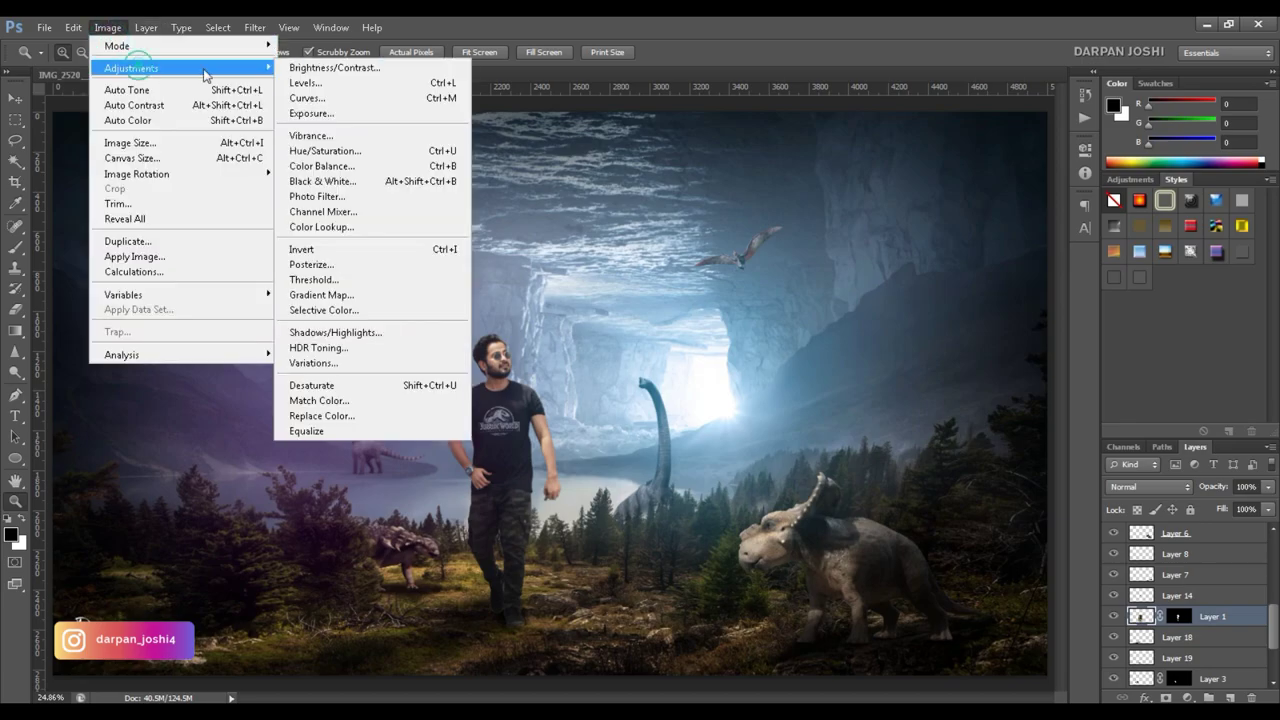
{"action": "left_click", "coordinate": [390, 49]}
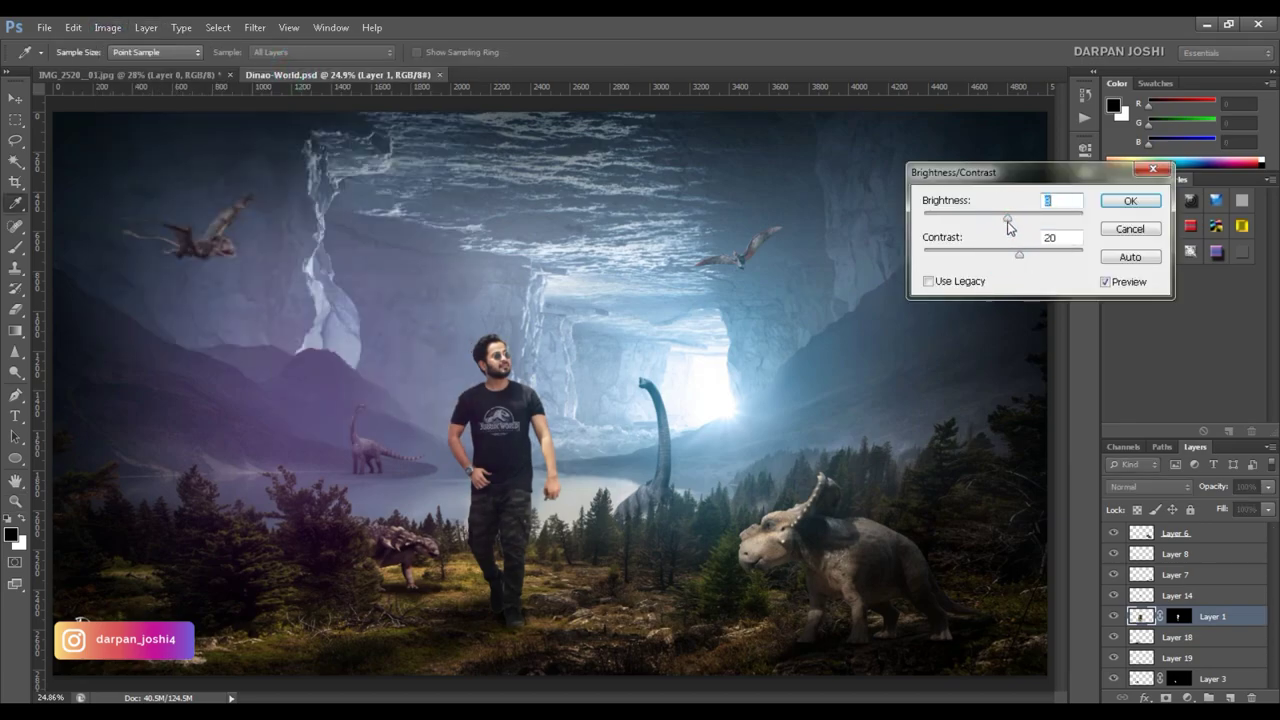
{"action": "key", "text": "Return"}
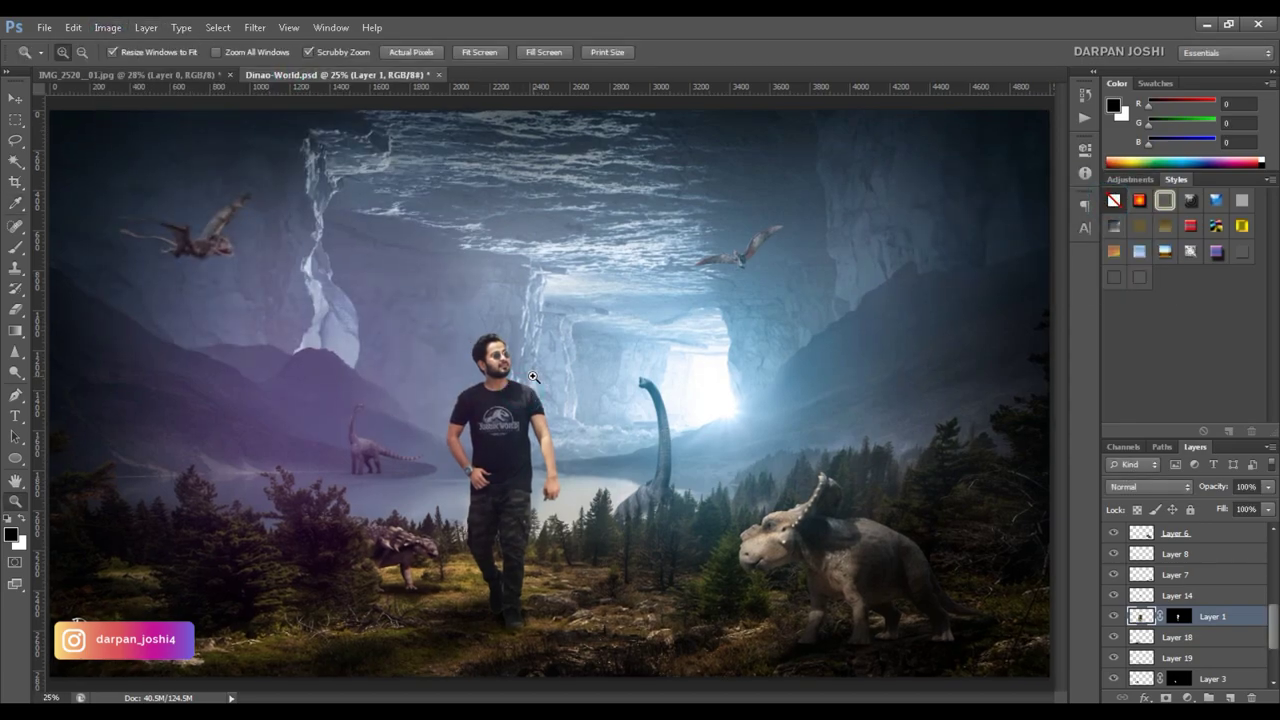
- Fit the image on screen and save the document
{"action": "right_click", "coordinate": [529, 360]}
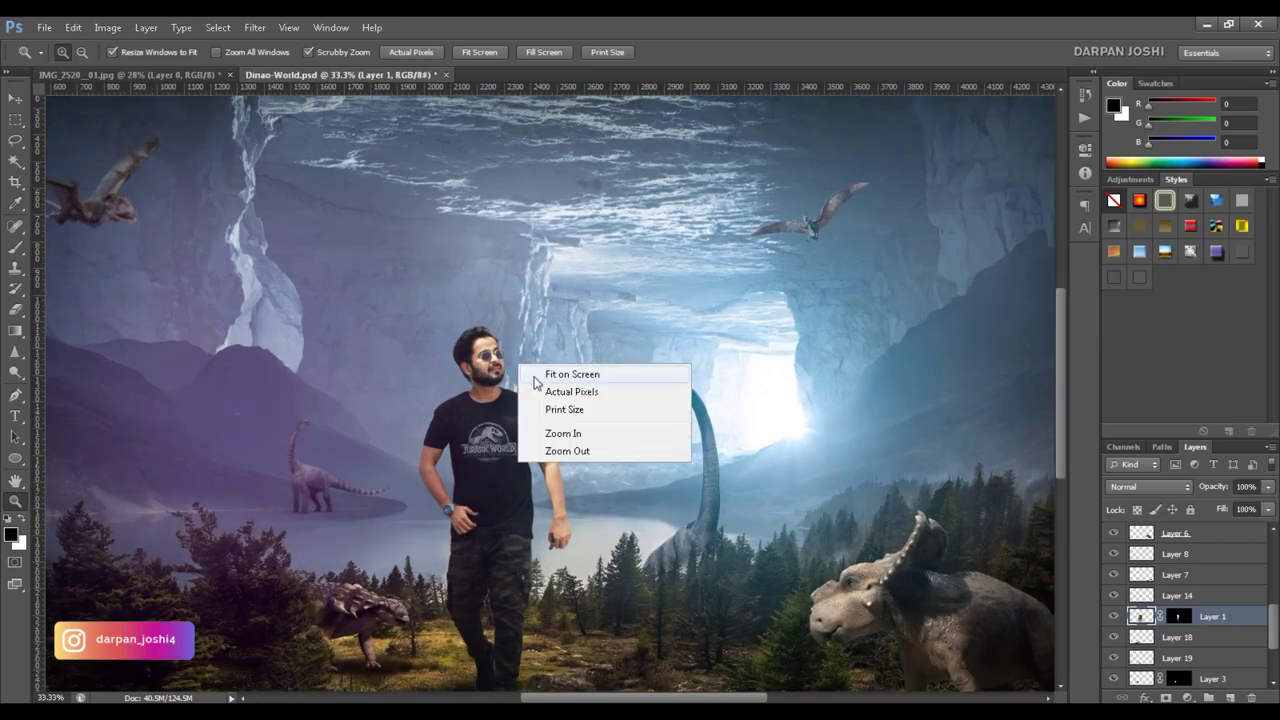
{"action": "left_click", "coordinate": [570, 370]}
{"action": "key", "text": "ctrl+s"}
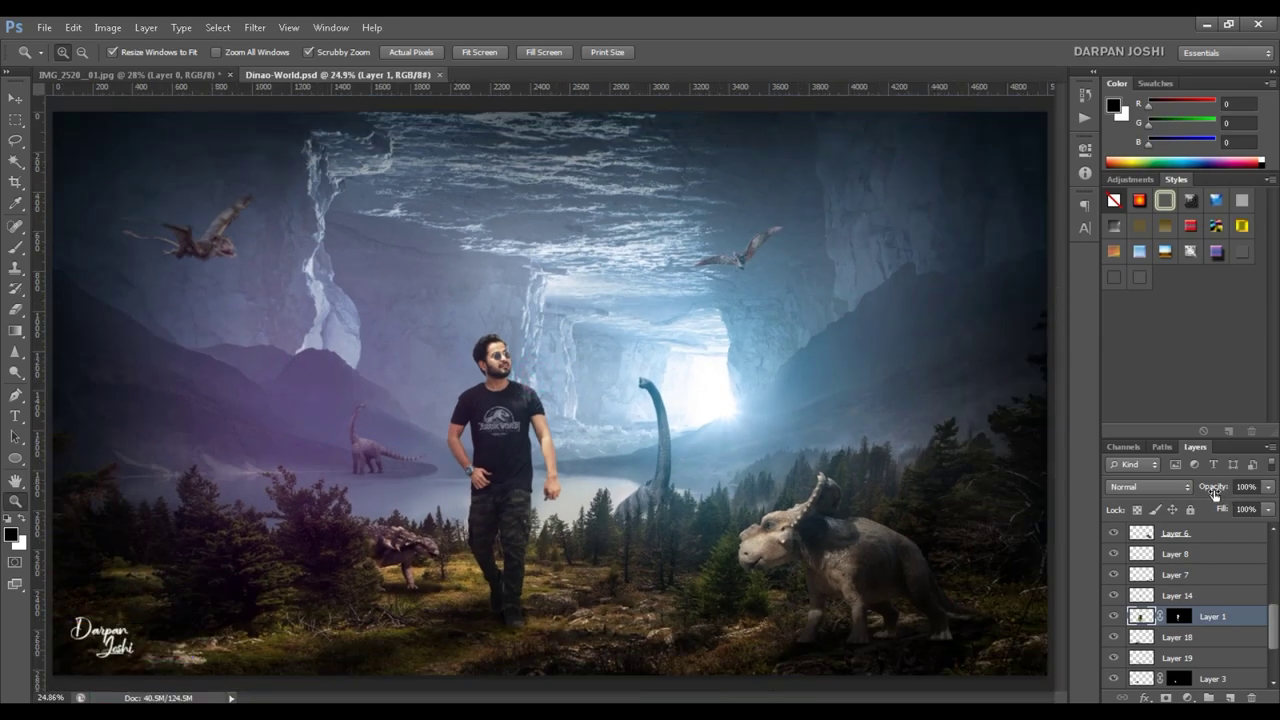